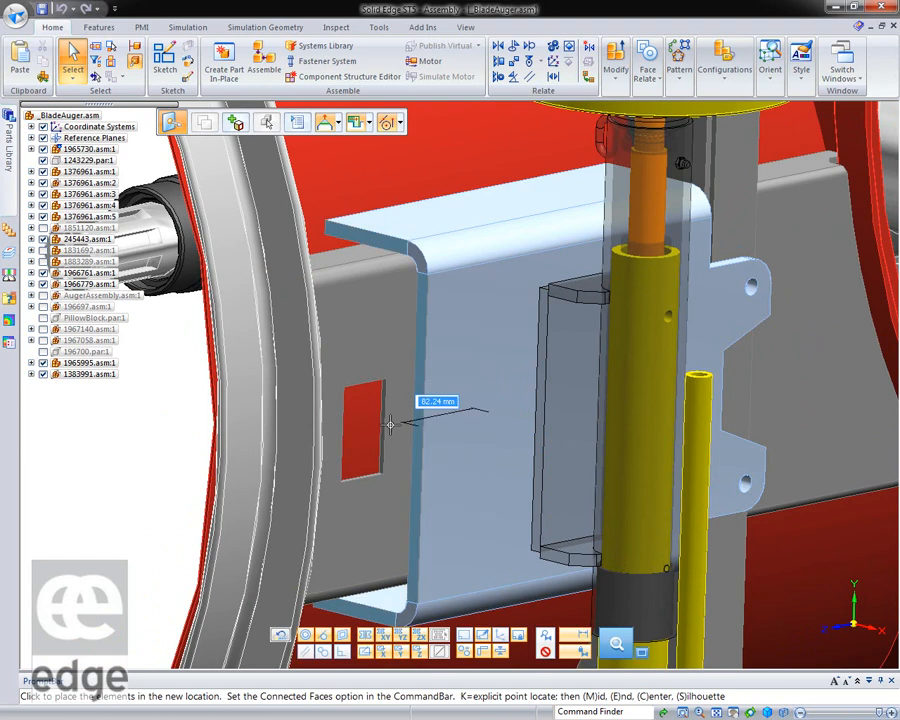
Try to move the C-shaped bracket's end faces lengthwise along the beam
click(455, 425)
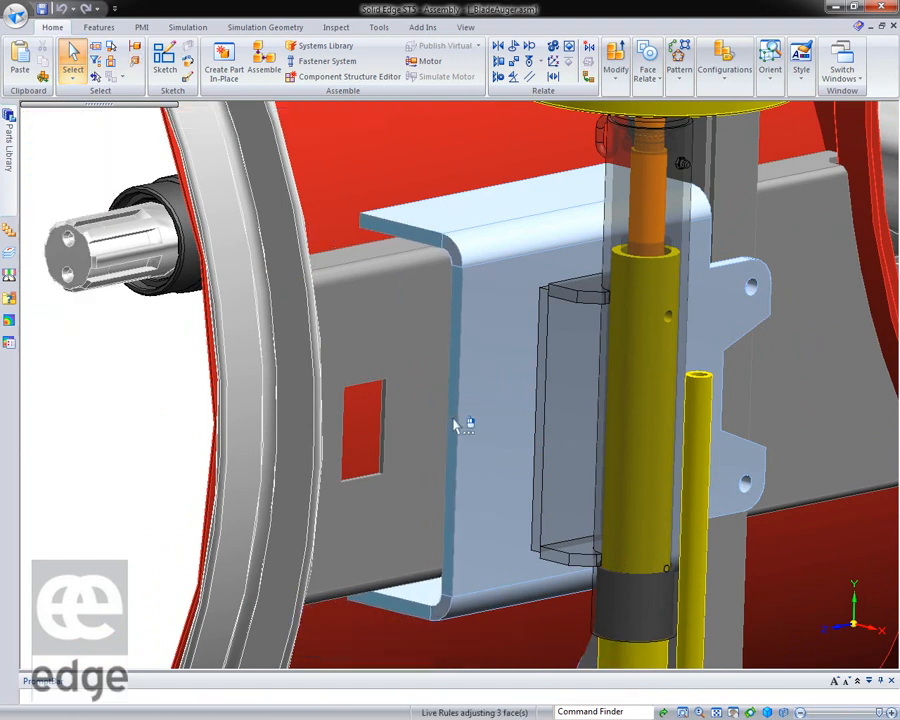
click(448, 463)
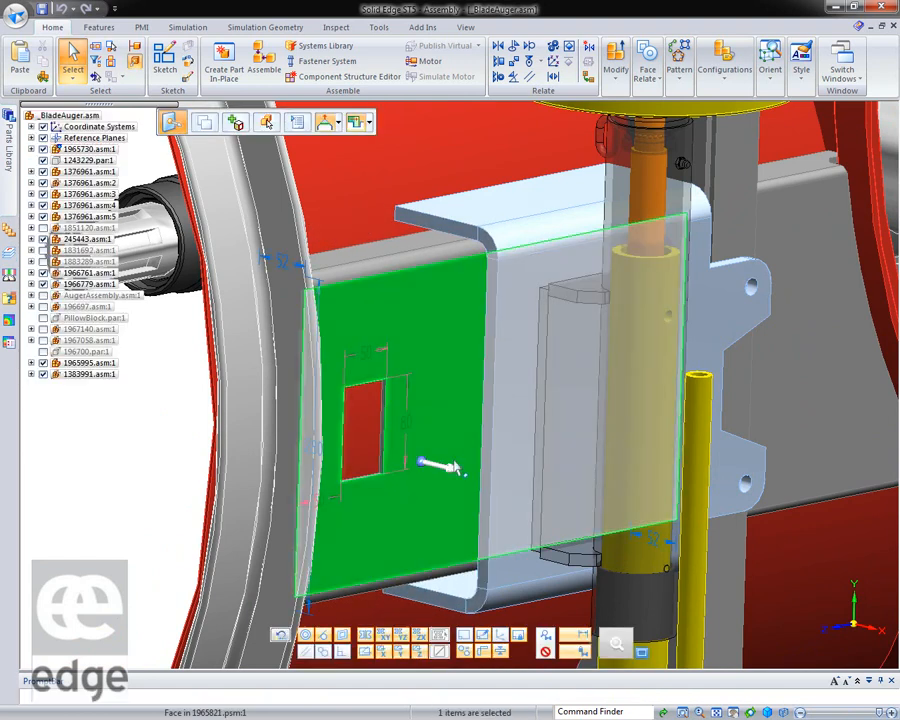
click(156, 480)
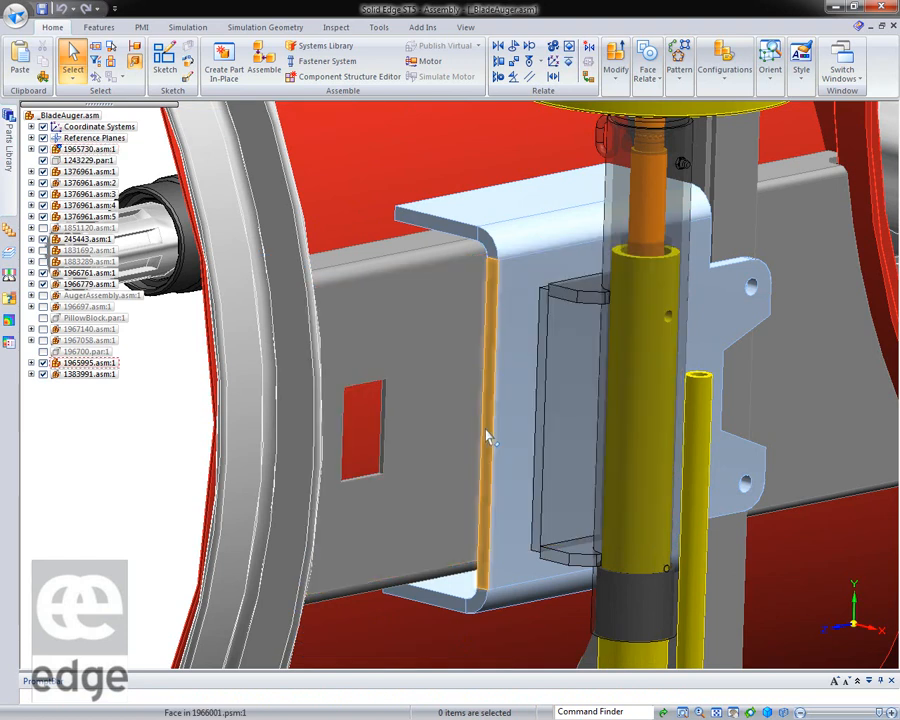
Add a 90-degree Bend Outside flange along the bracket's vertical end face, extending it 70 mm to the corner of the beam's rectangular cutout
click(486, 440)
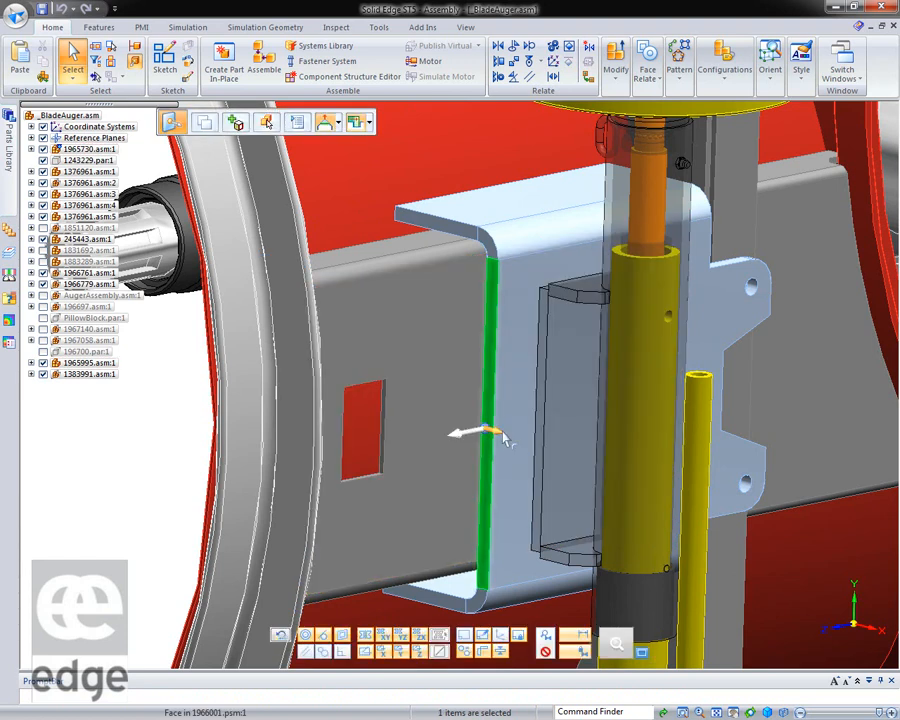
click(500, 434)
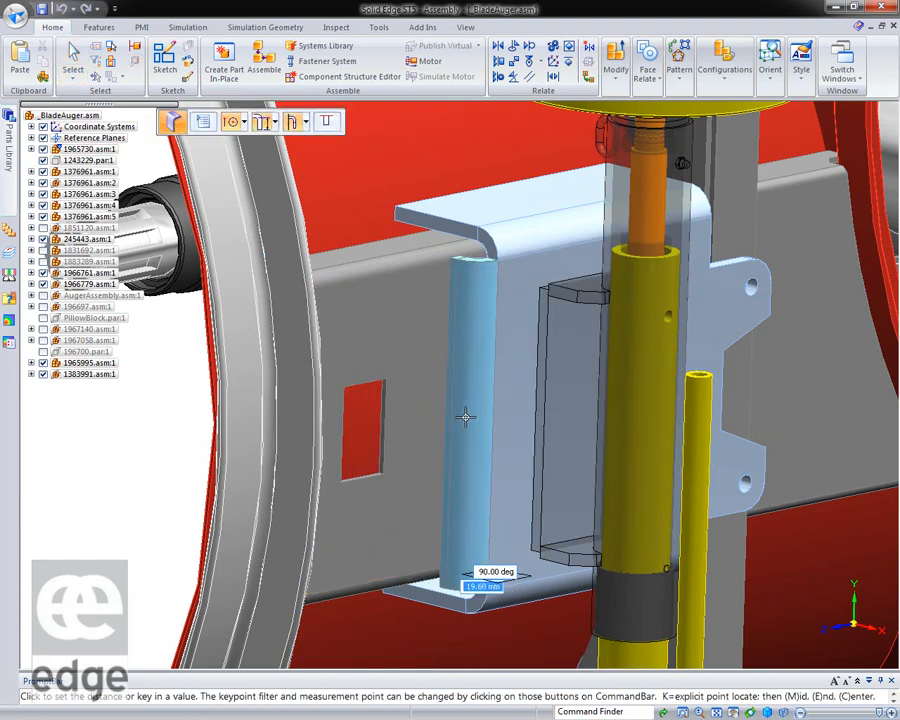
click(304, 123)
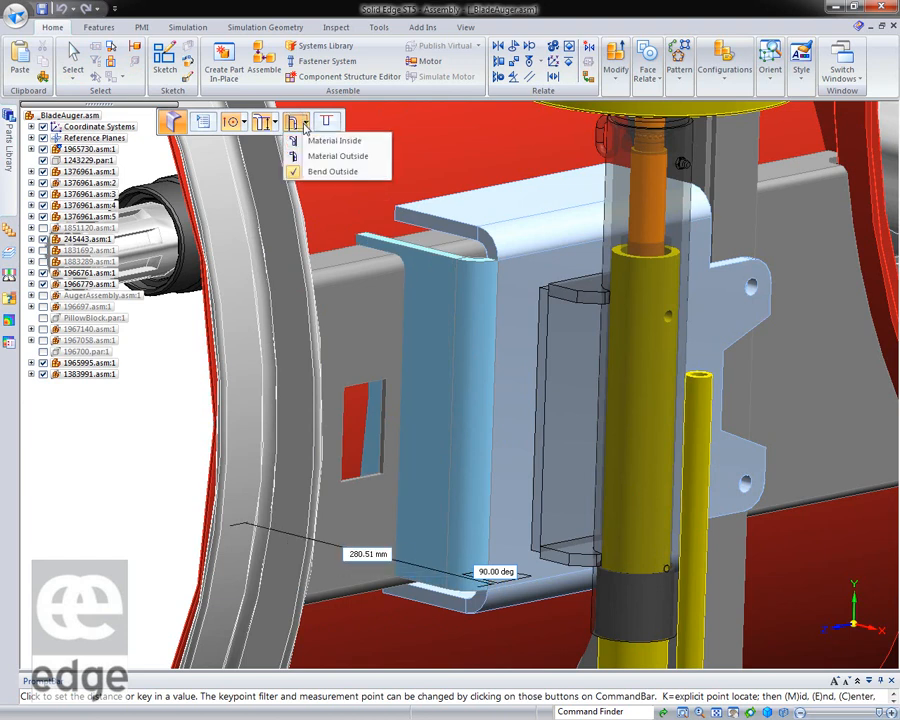
click(333, 171)
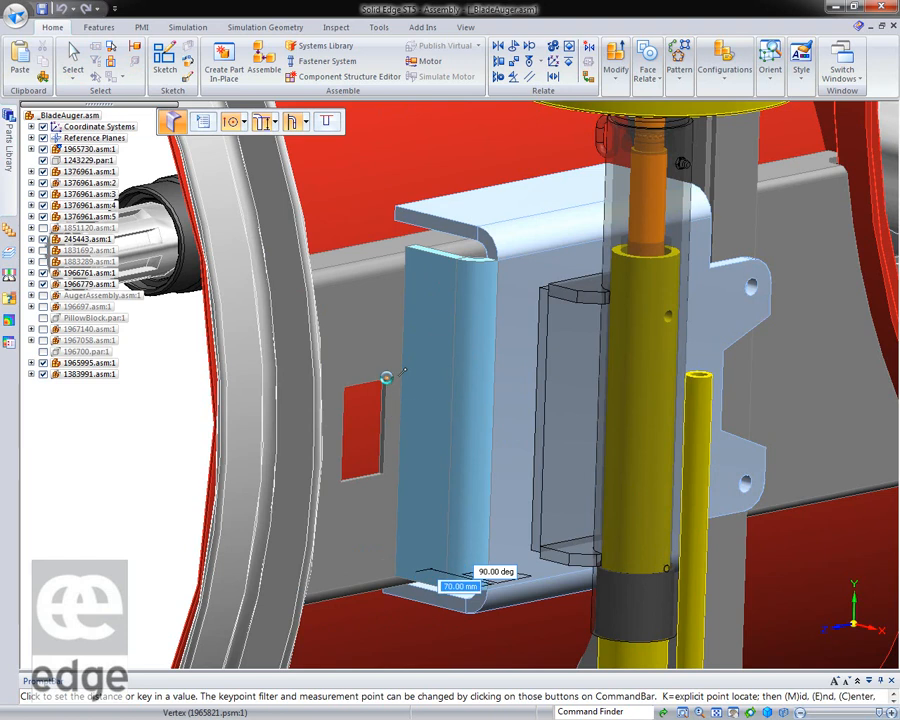
click(387, 377)
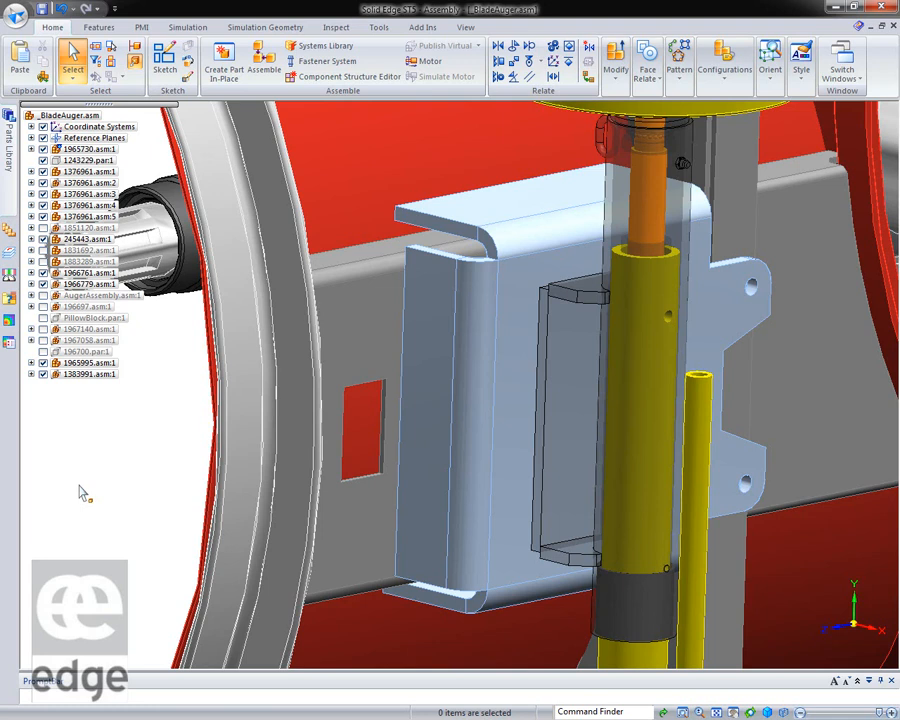
Edit the flanged bracket in place and hide the surrounding assembly components
click(526, 378)
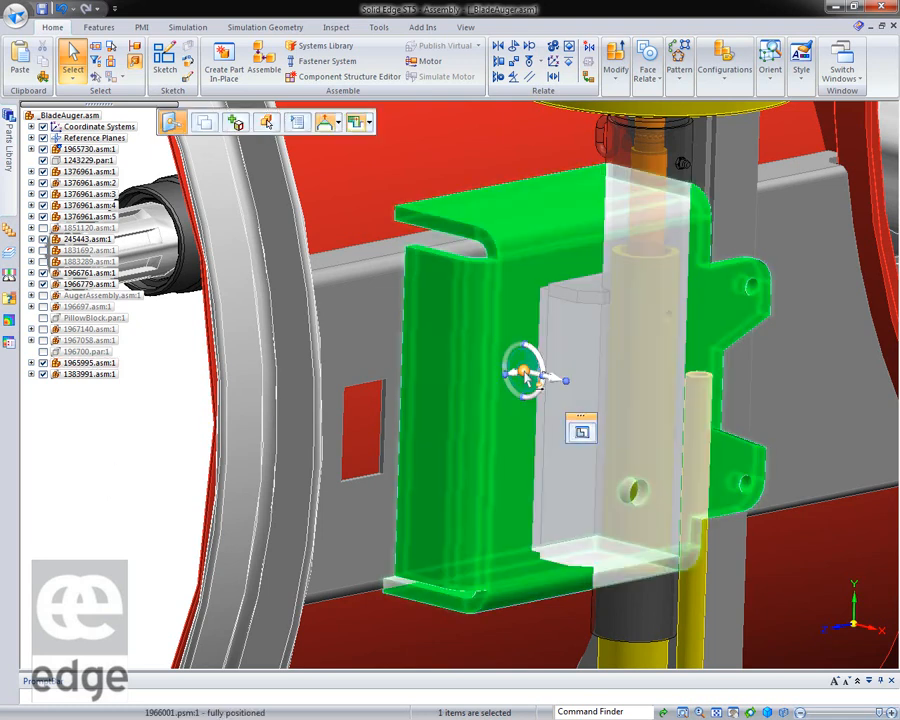
click(581, 430)
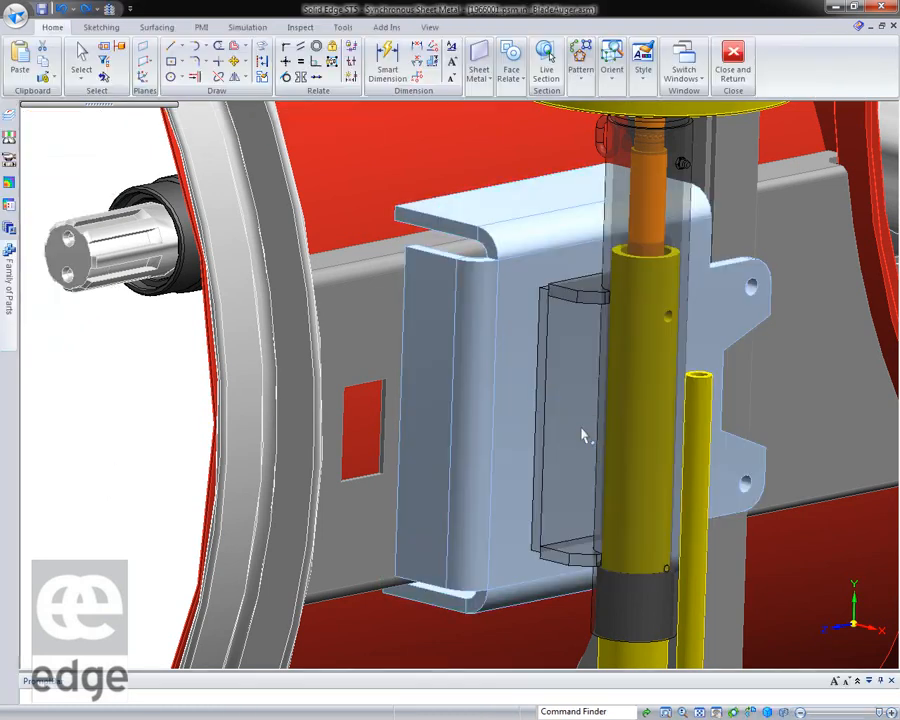
right_click(366, 427)
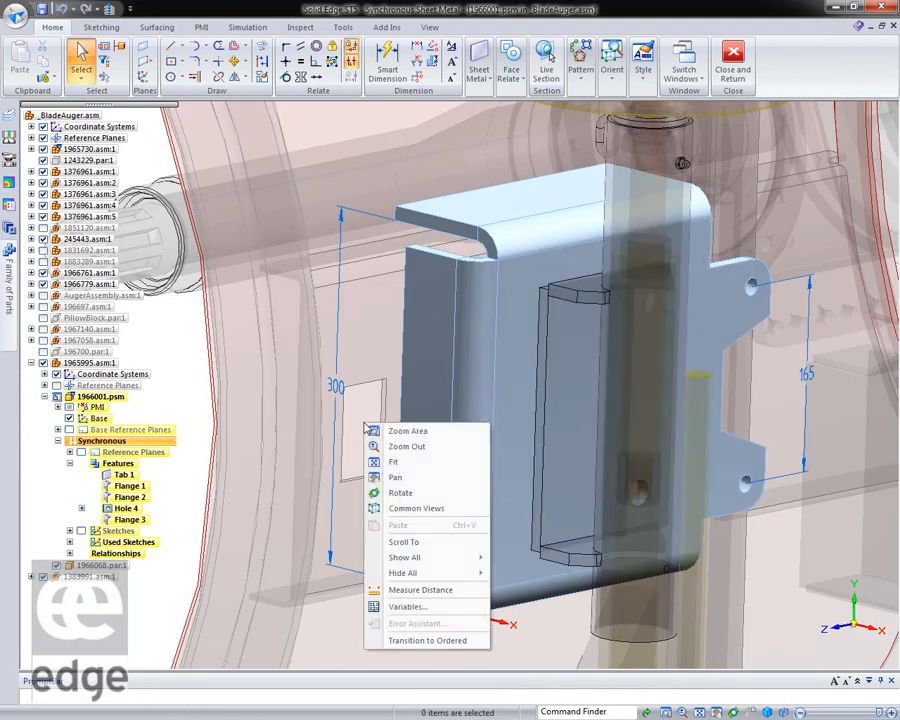
click(358, 421)
right_drag(357, 419, 361, 366)
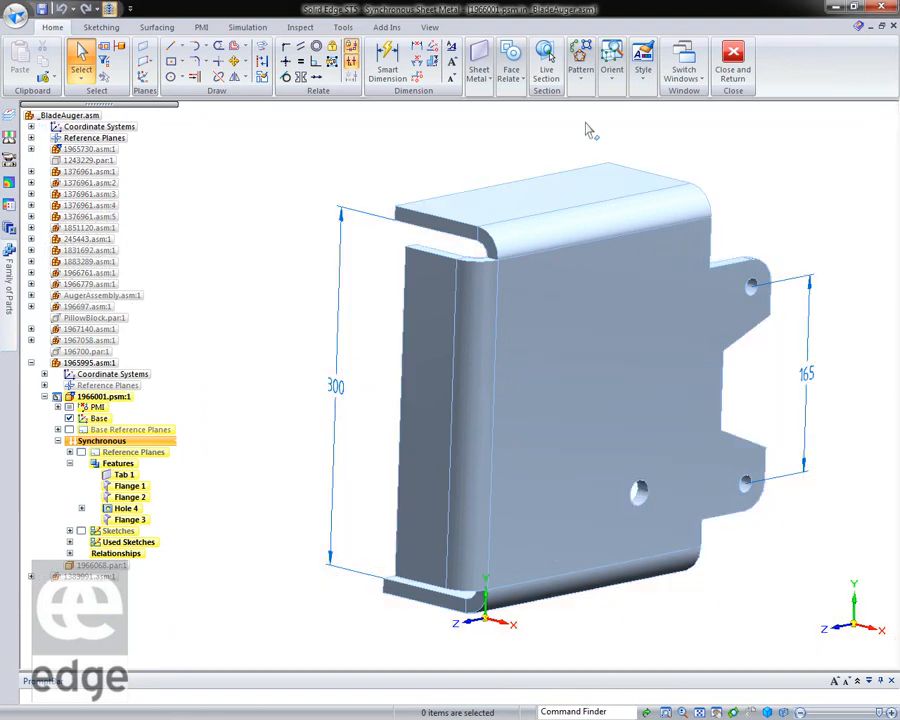
Close the upper and lower corners between the new end flange and the adjacent flanges, using the Closed treatment with a 0 mm gap
right_drag(259, 306, 291, 333)
click(288, 332)
click(560, 227)
click(488, 320)
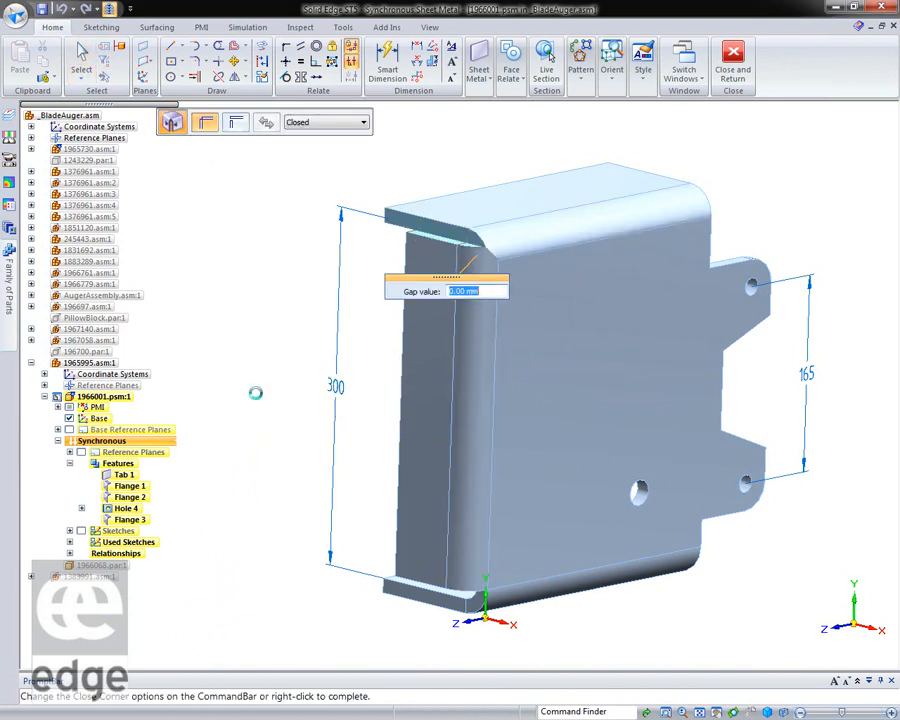
right_click(489, 542)
click(466, 568)
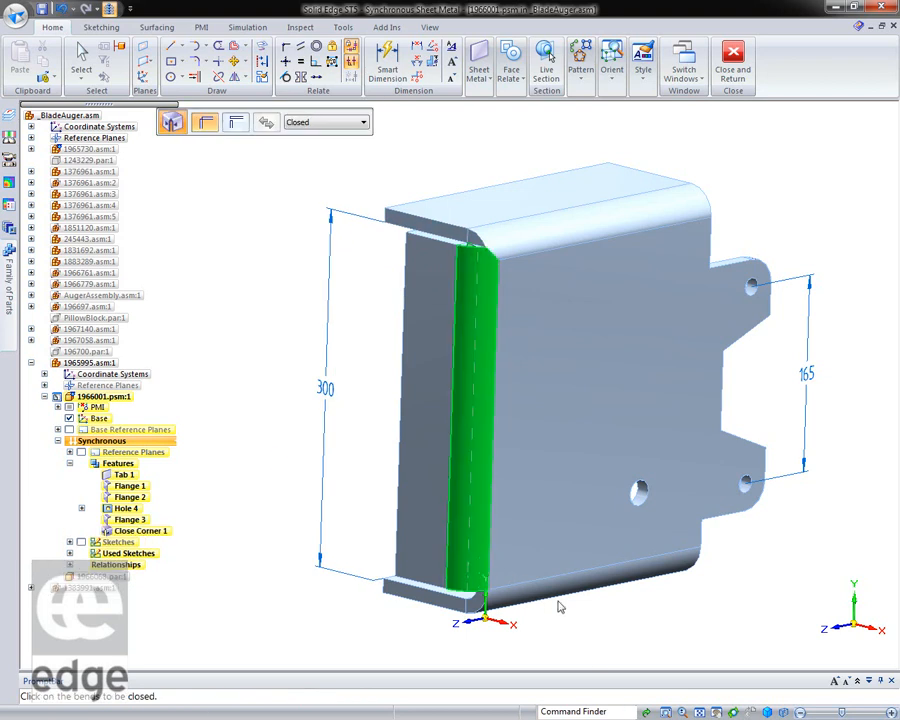
click(558, 592)
right_click(598, 662)
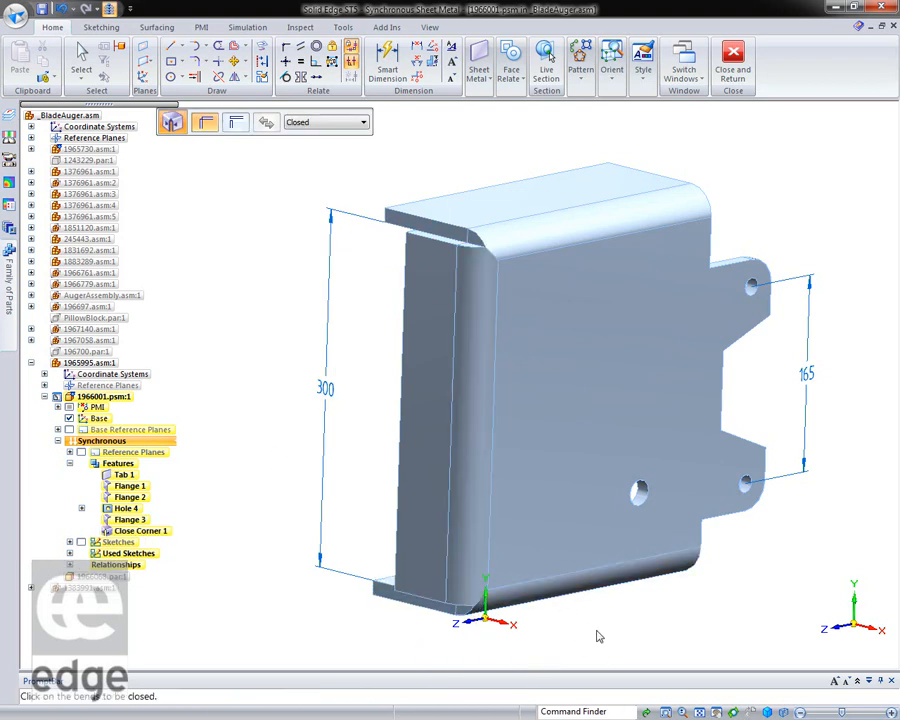
Dimension the upper flange's depth and set the edit direction so that its free edge moves
right_drag(708, 146, 672, 138)
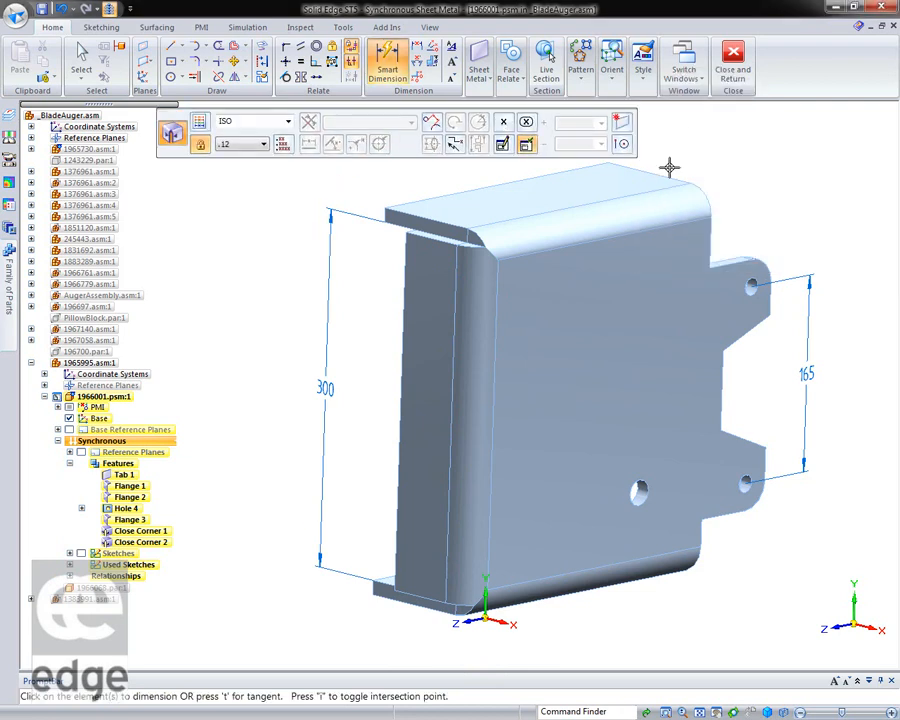
click(665, 170)
click(690, 136)
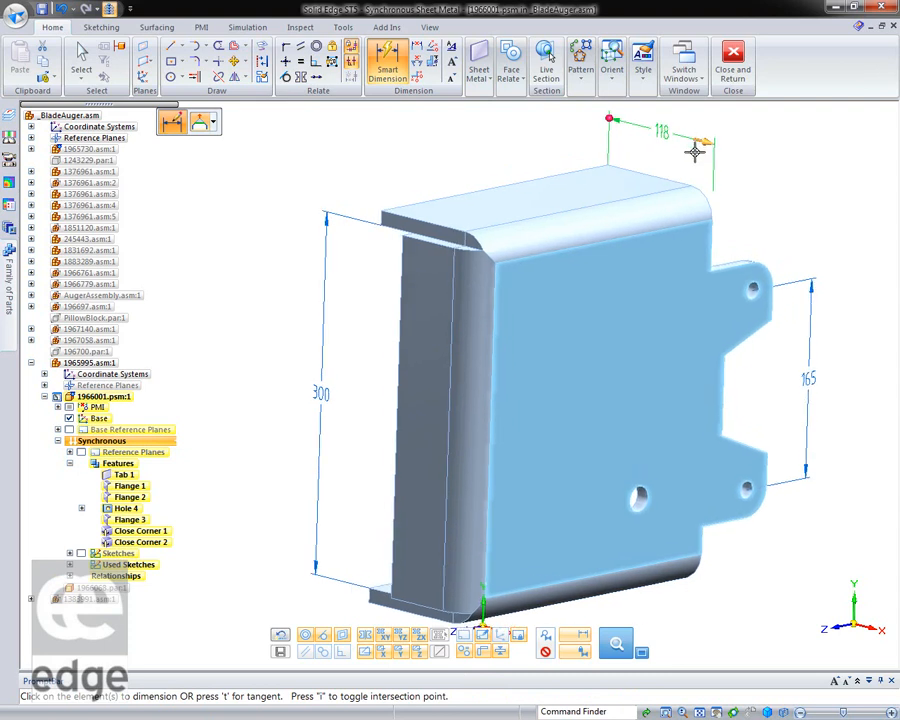
scroll(705, 180, up, 3)
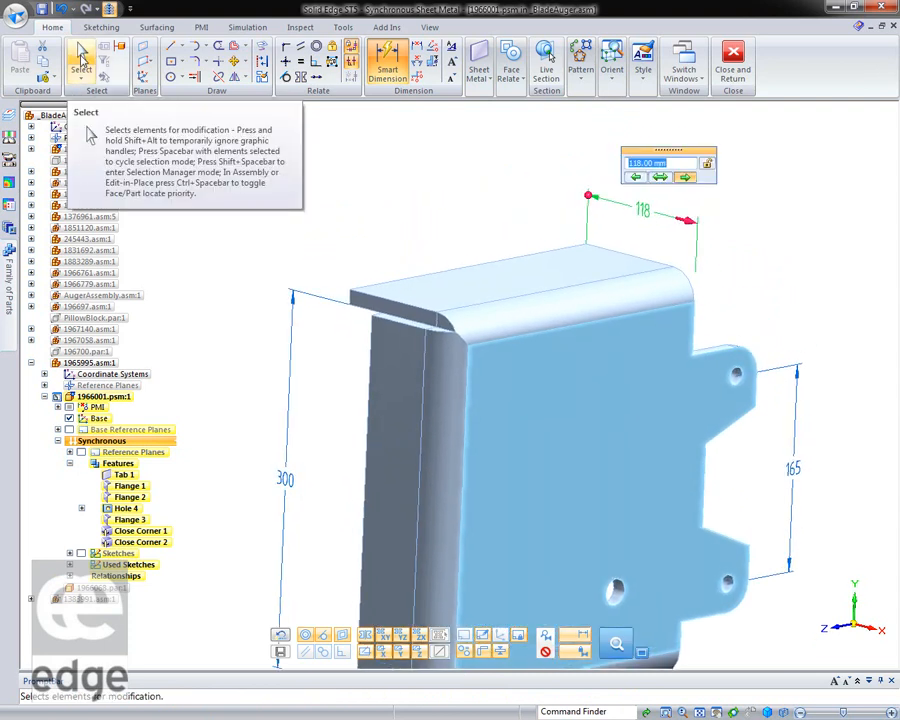
click(636, 177)
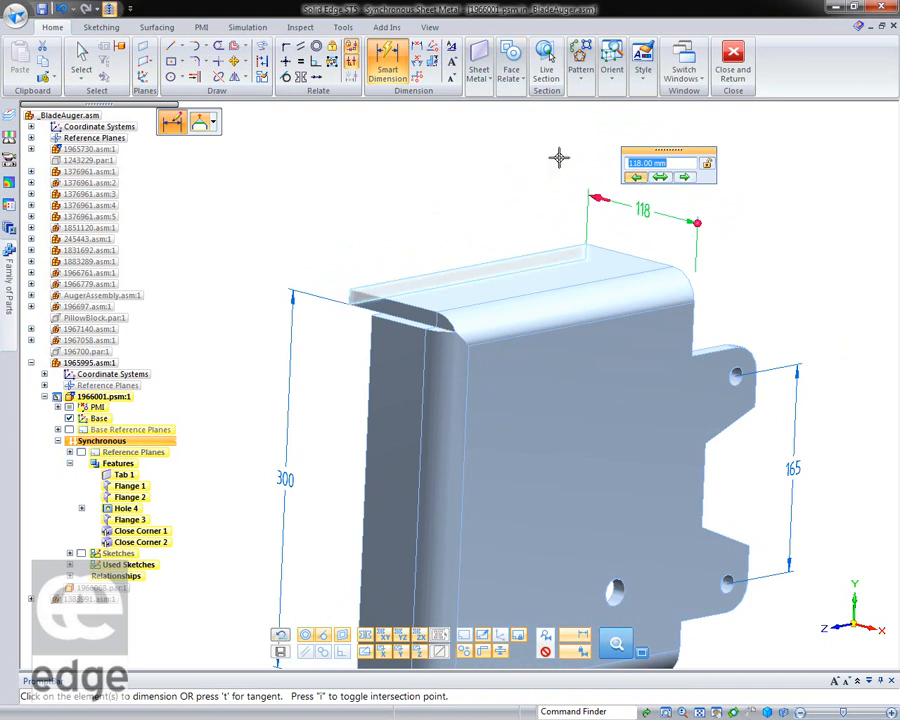
Try to set the upper flange's depth to 12 mm and to 120 mm while placing its dimension
text(12)
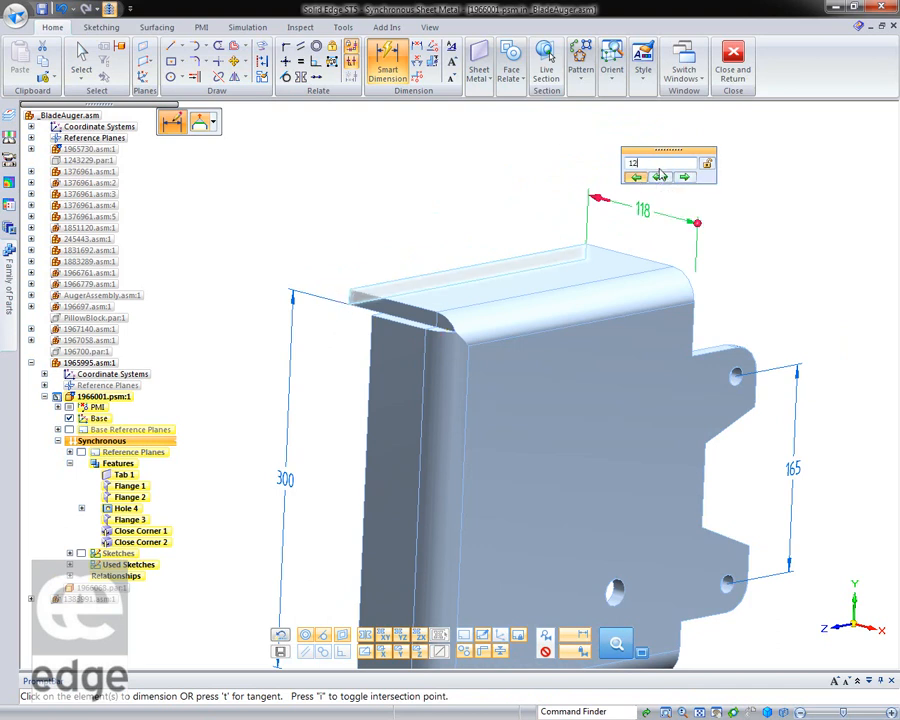
key(Return)
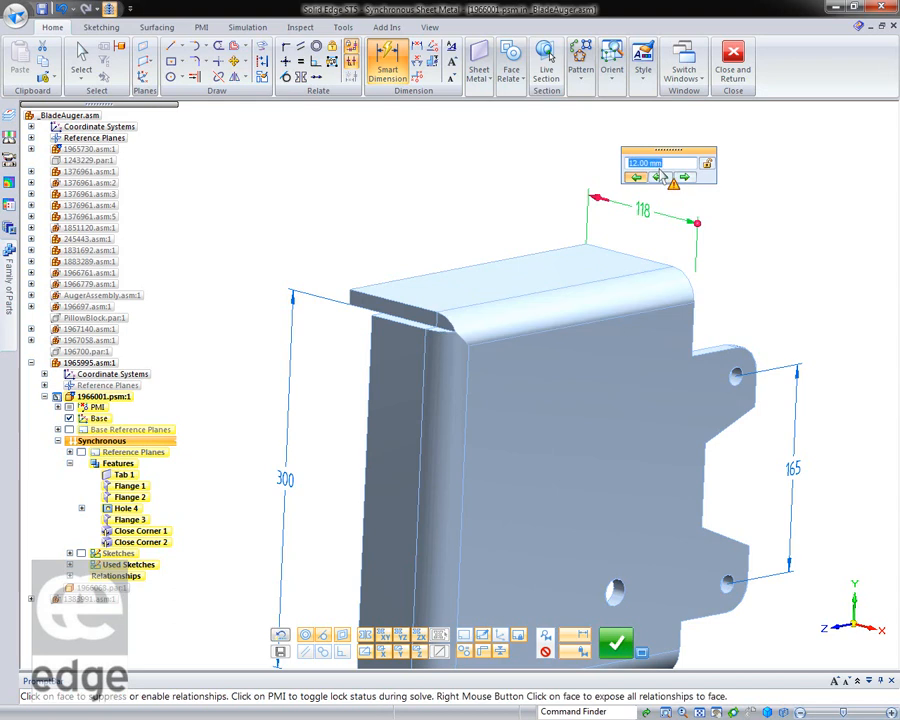
text(120)
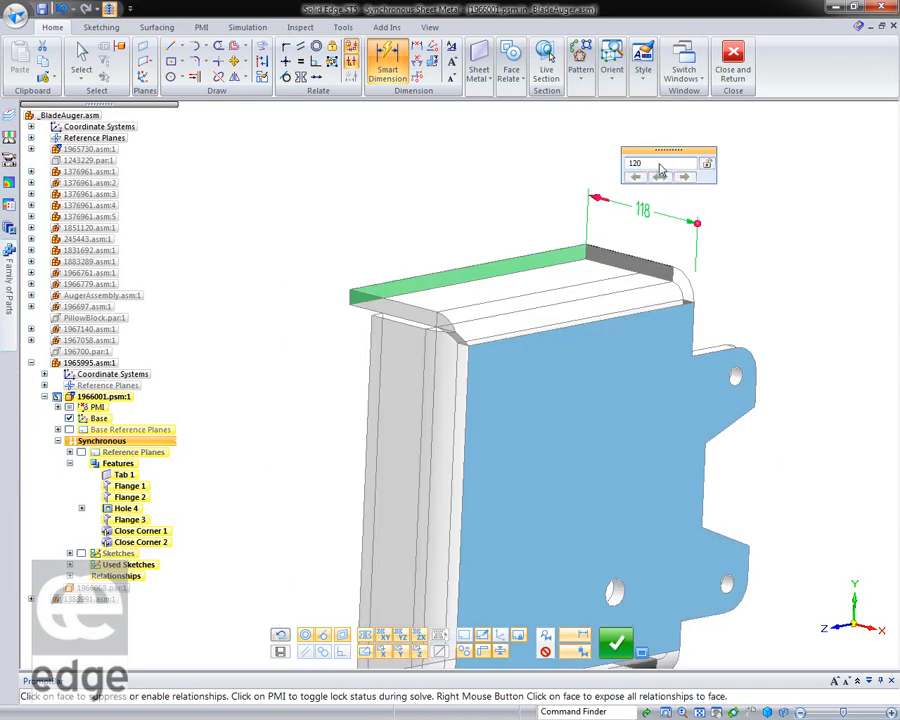
key(Return)
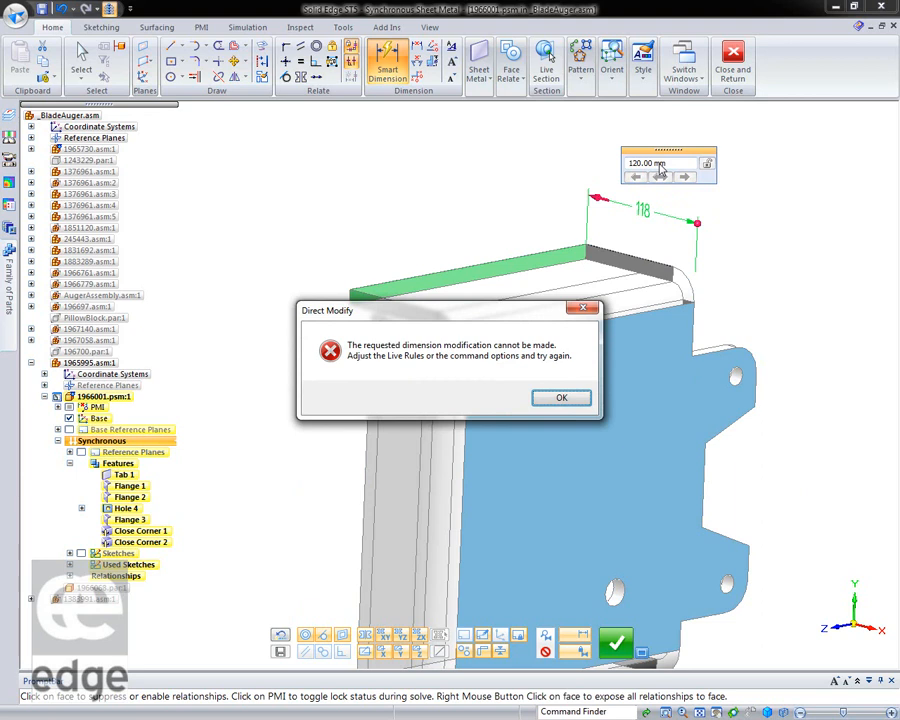
click(563, 398)
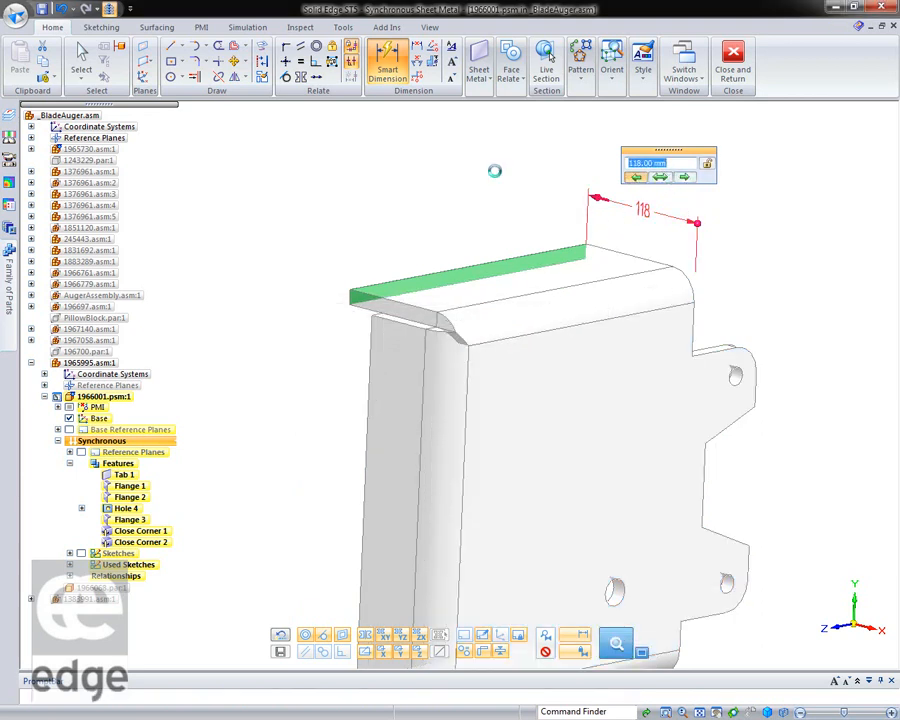
key(Escape)
Set the upper flange's depth to 120 mm
click(647, 218)
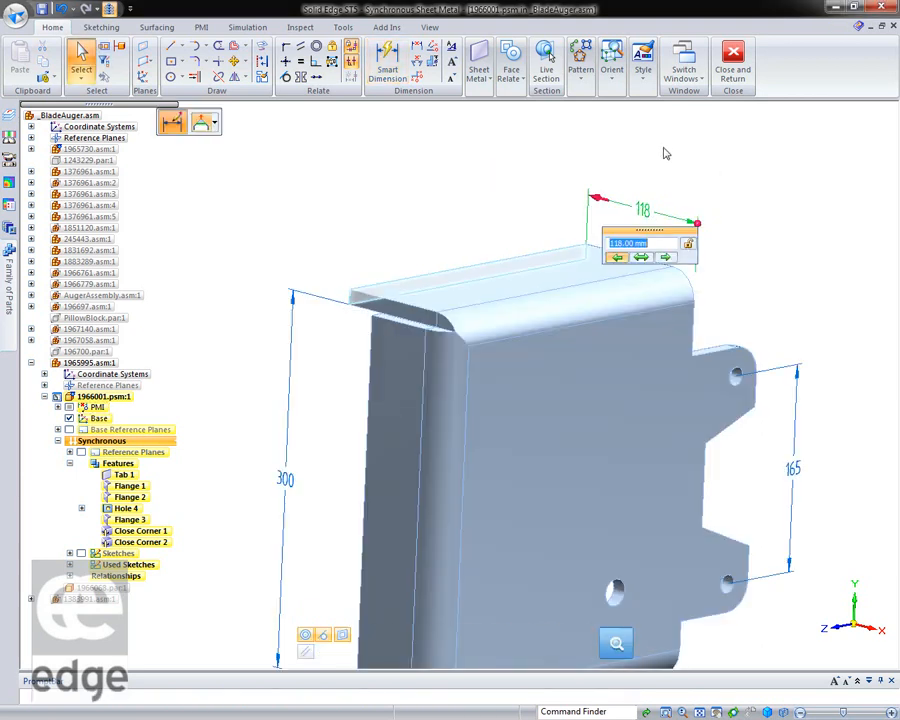
drag(653, 235, 461, 123)
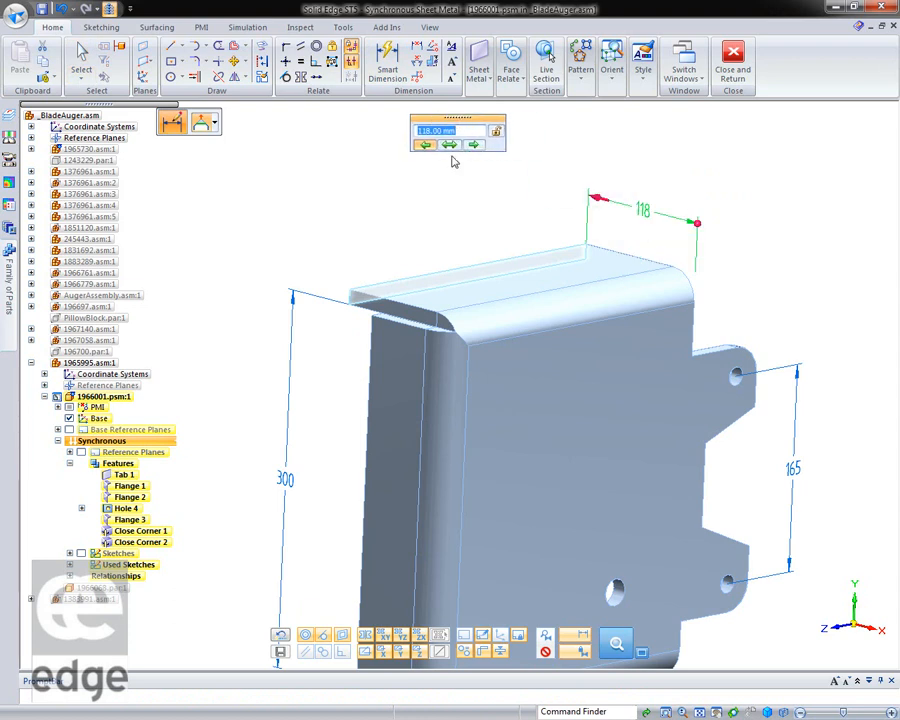
text(12)
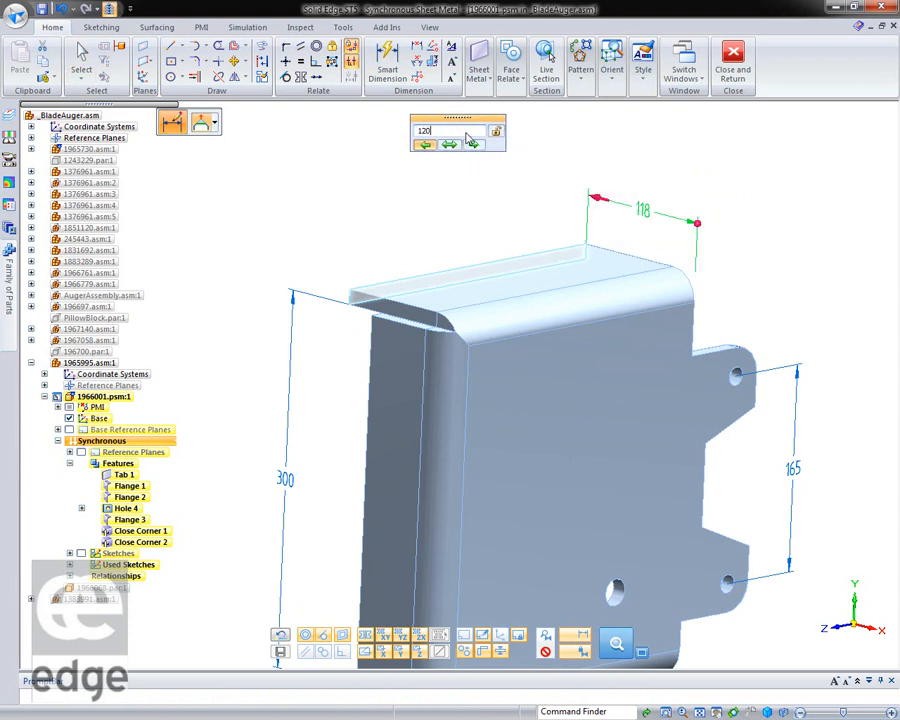
text(0)
key(Return)
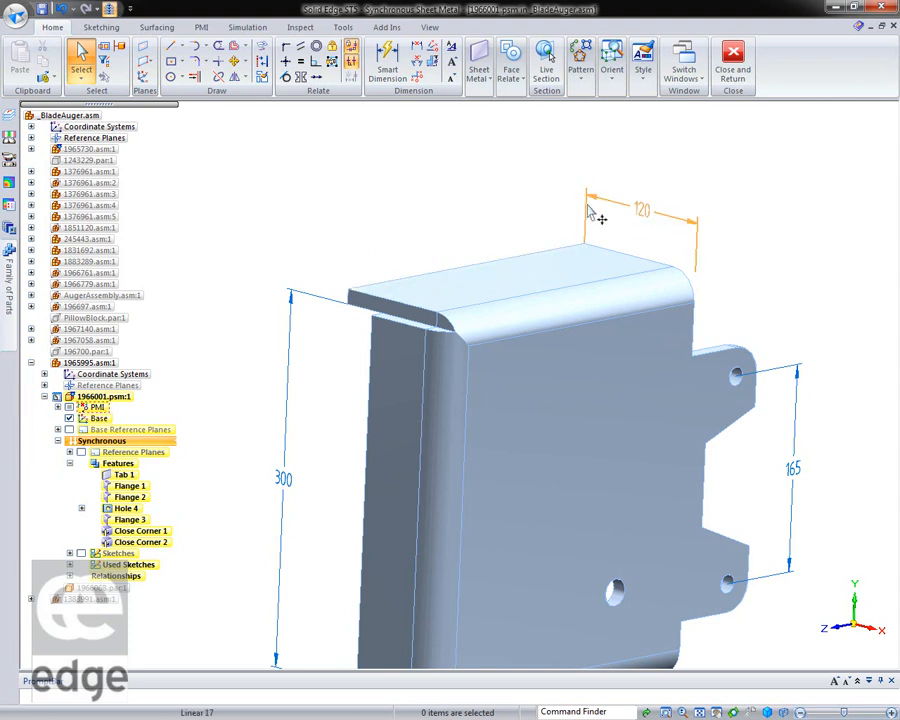
Change the upper flange's depth dimension to 130 mm
click(636, 214)
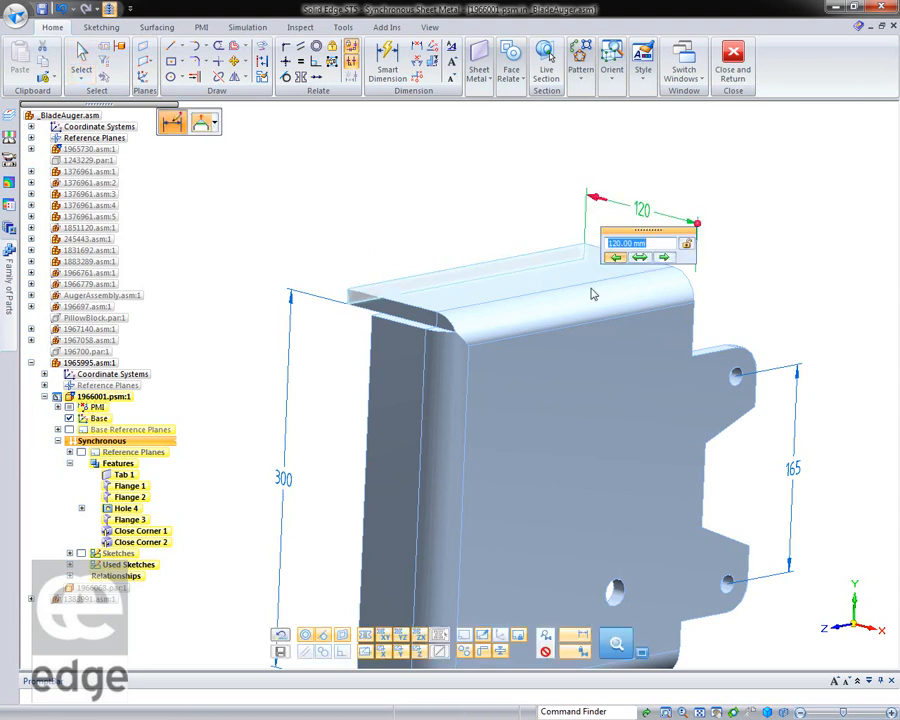
drag(655, 234, 717, 165)
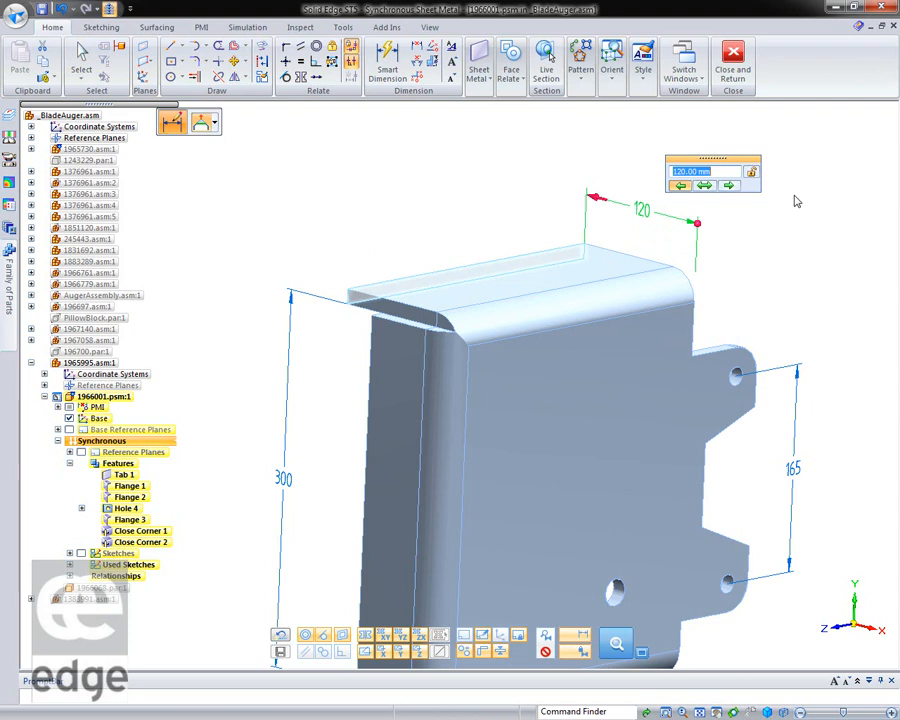
text(13)
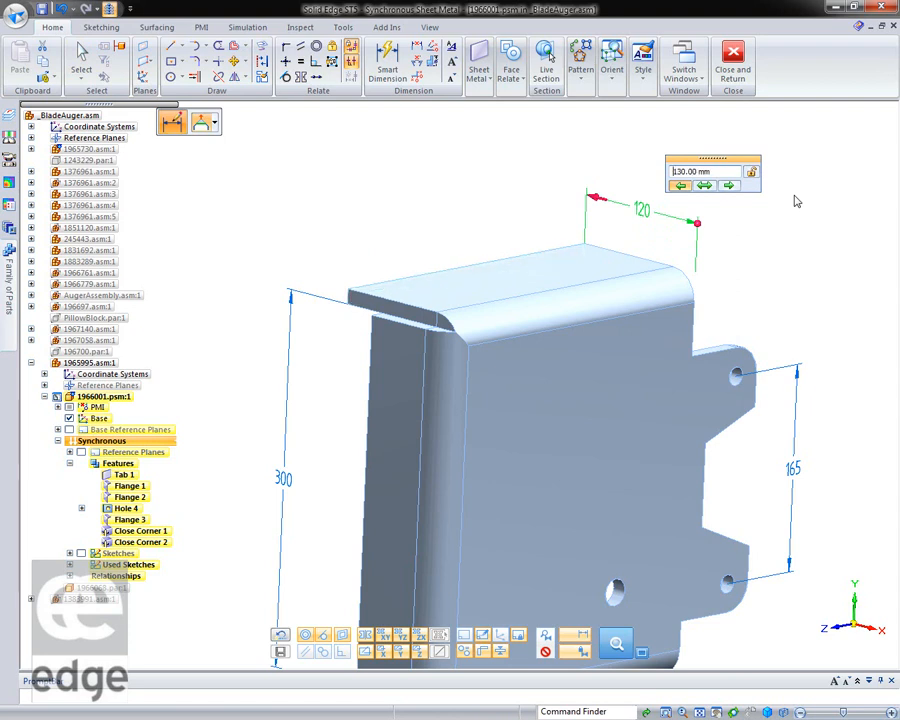
text(0)
key(Return)
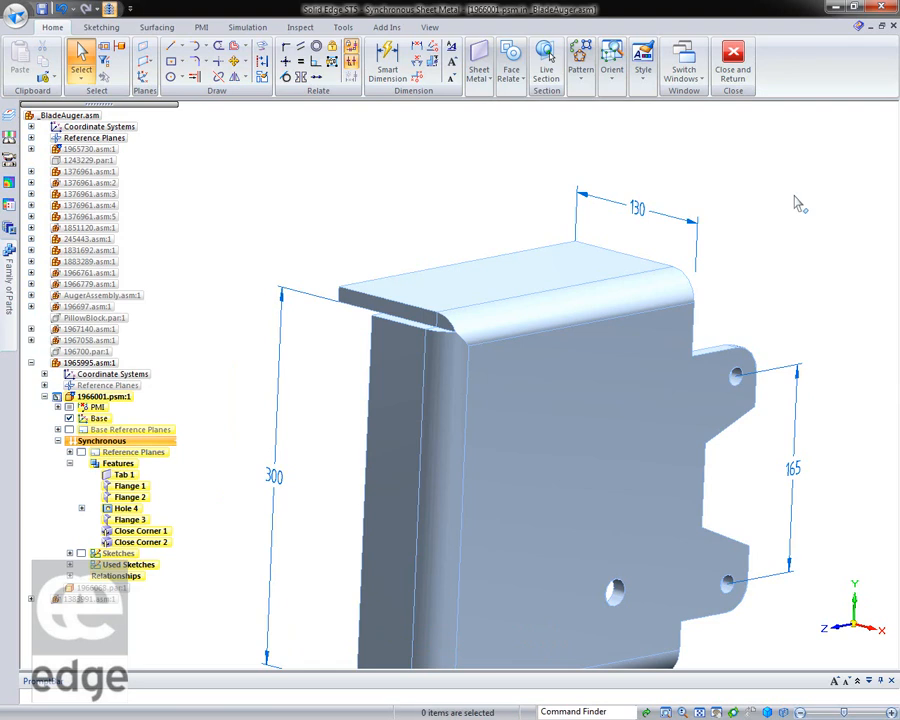
Open the bracket's 300 mm height dimension for editing
middle_click(279, 456)
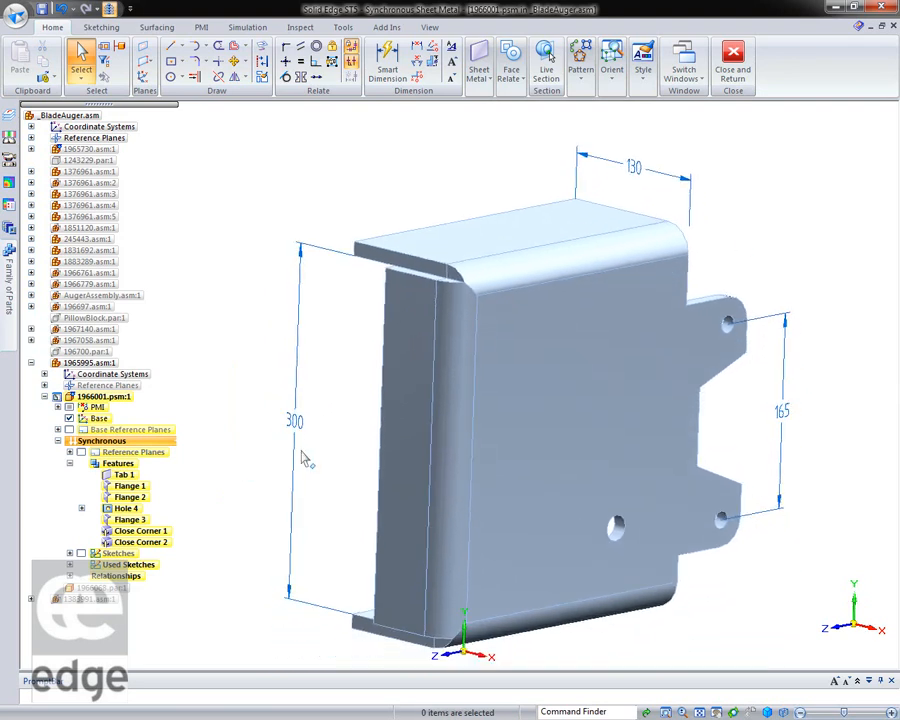
click(309, 400)
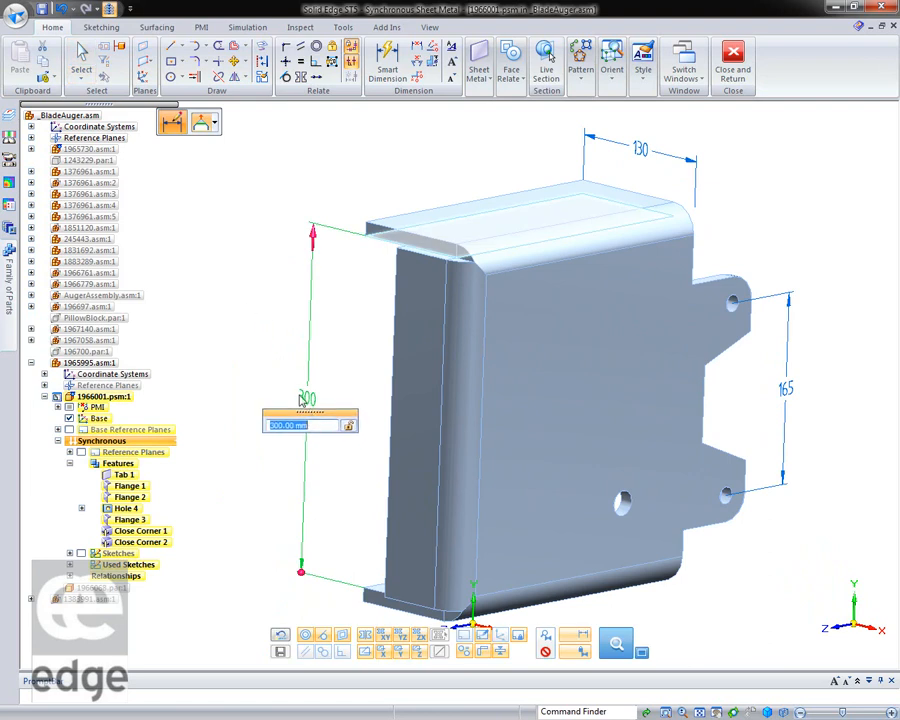
drag(313, 433, 266, 343)
click(285, 479)
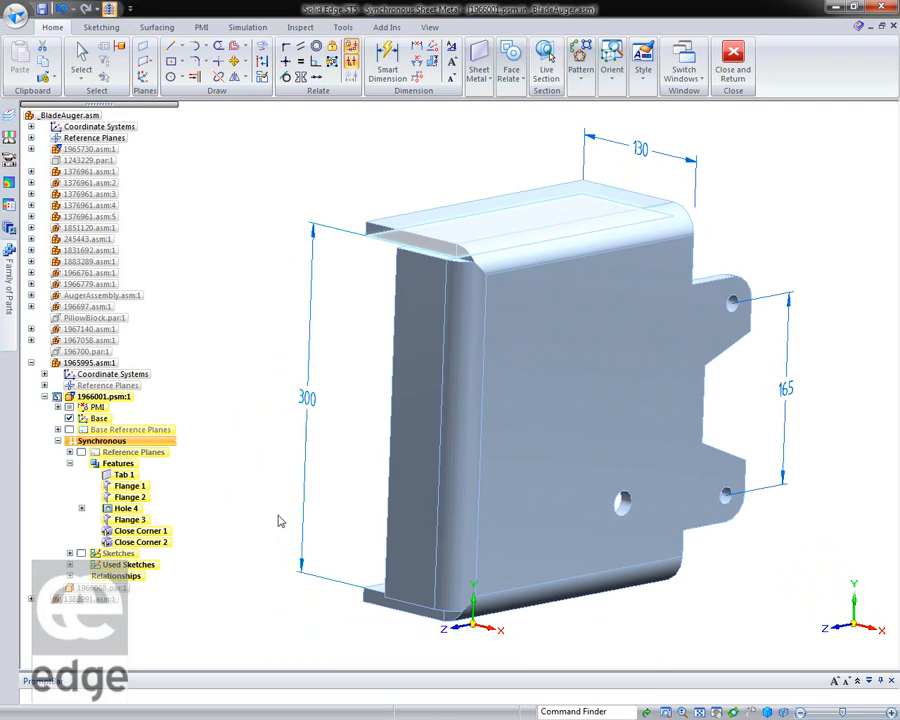
Examine which bracket face is held by the Ground 3 relationship, and clear the selection
click(69, 577)
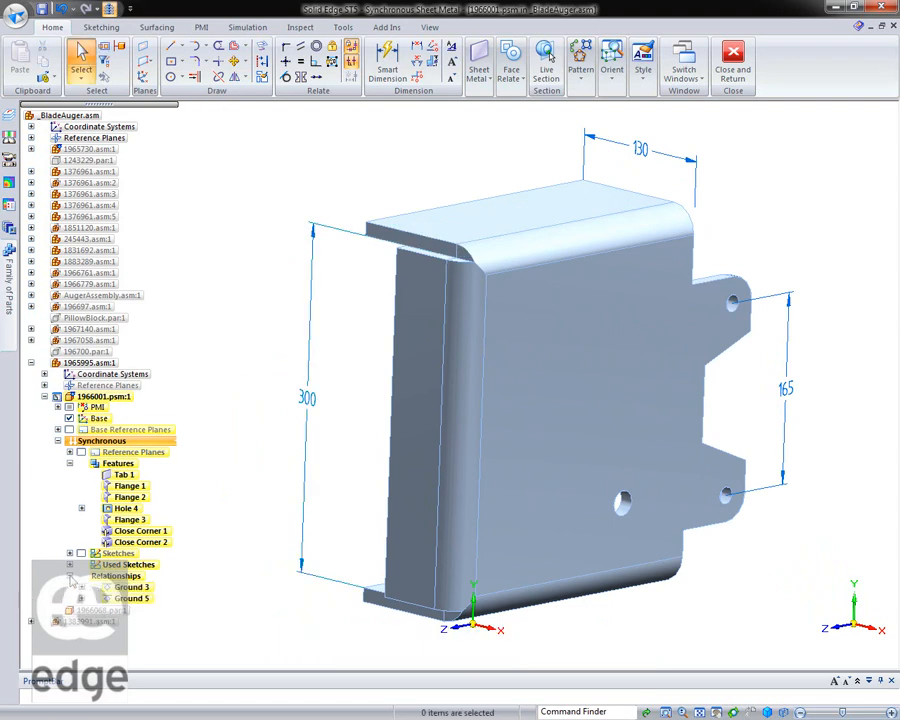
click(130, 587)
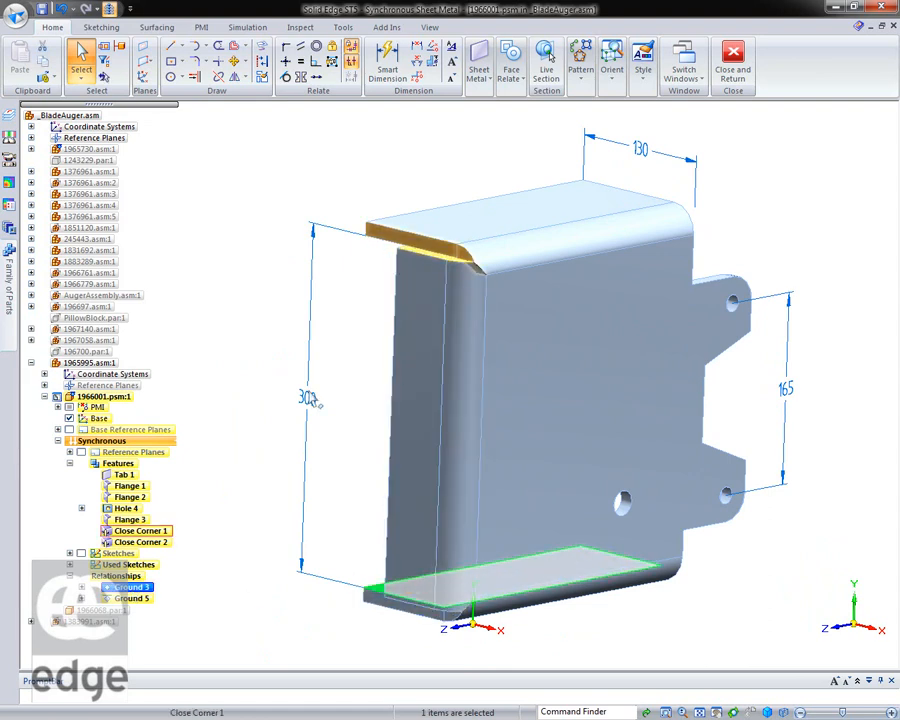
click(240, 628)
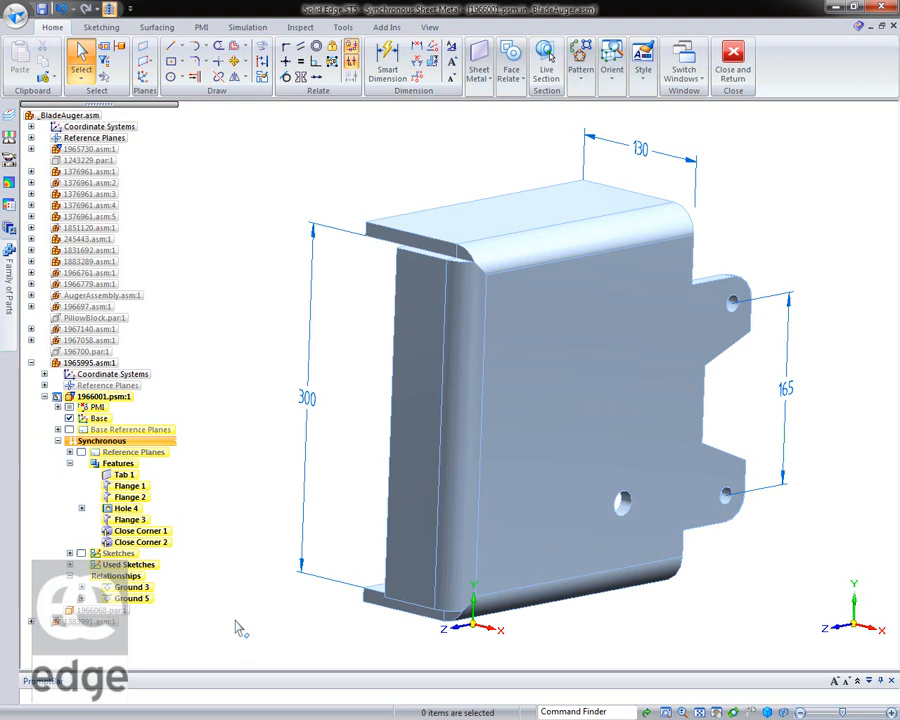
Set the bracket's height dimension between the upper and lower flanges to 280 mm
click(309, 401)
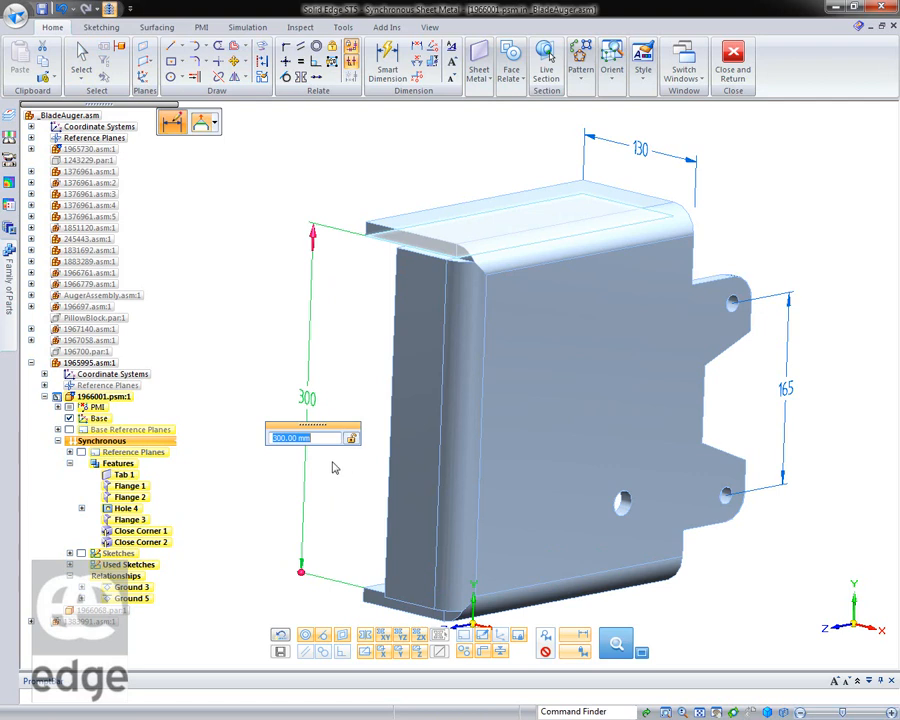
text(28)
key(Return)
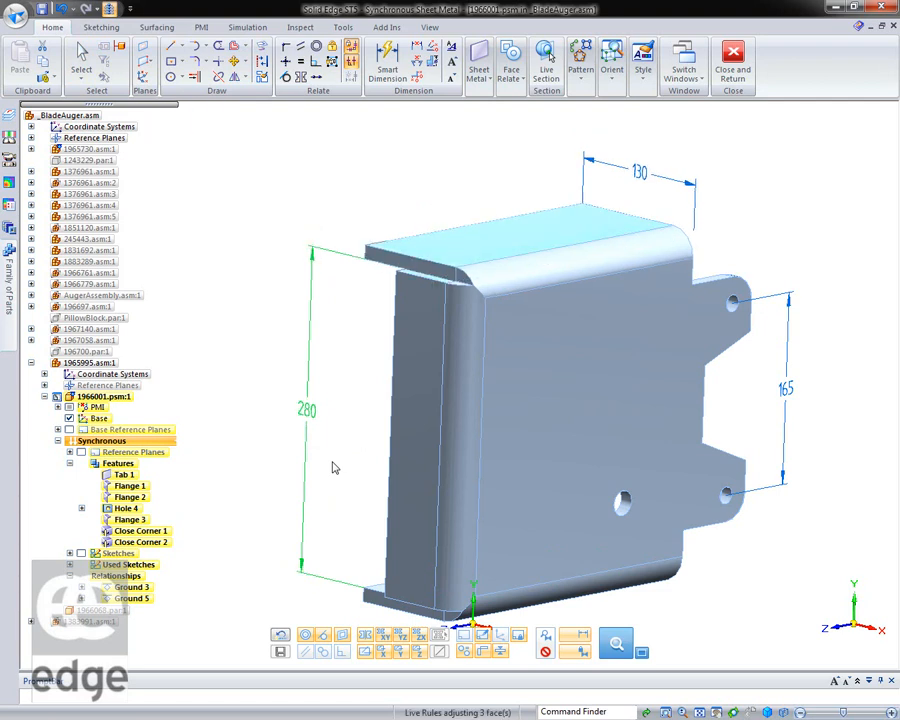
key(Escape)
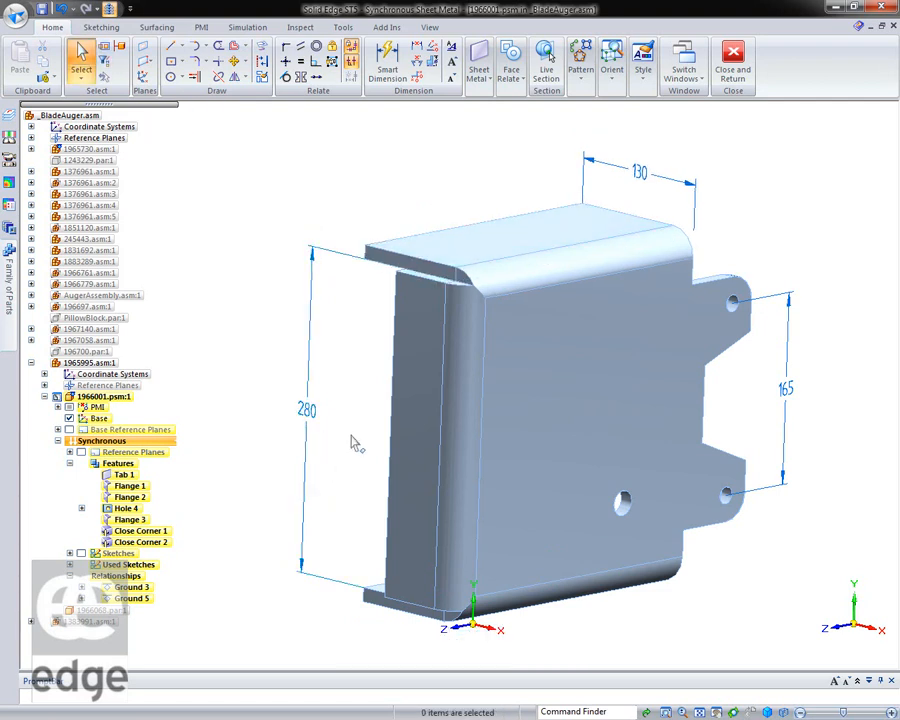
Try to set the spacing between the two tab holes to 120 mm, moving both ends of the dimension symmetrically
middle_drag(869, 506, 849, 520)
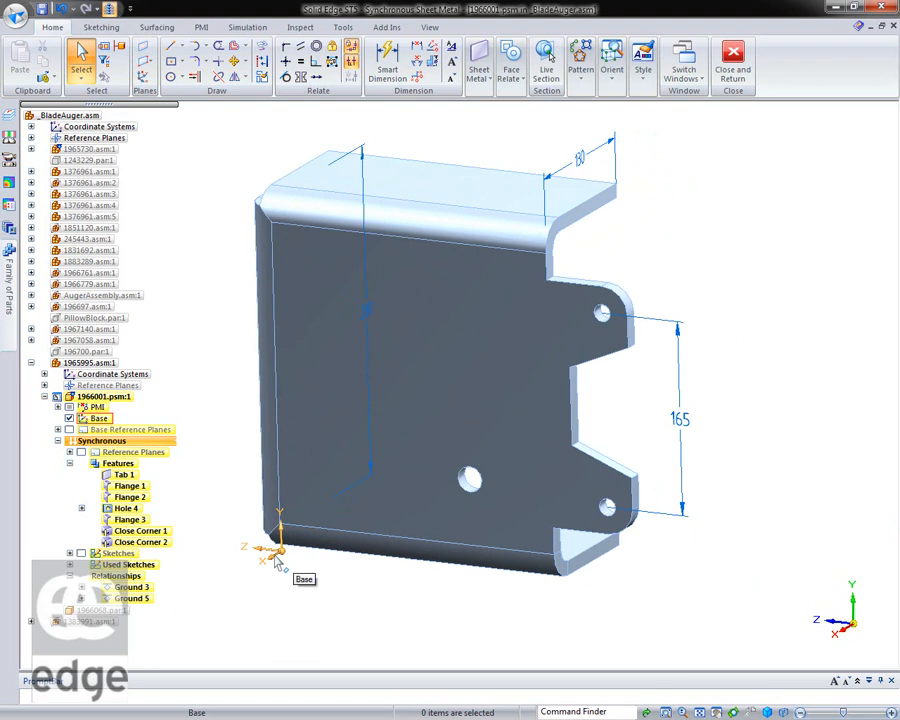
middle_drag(390, 616, 394, 617)
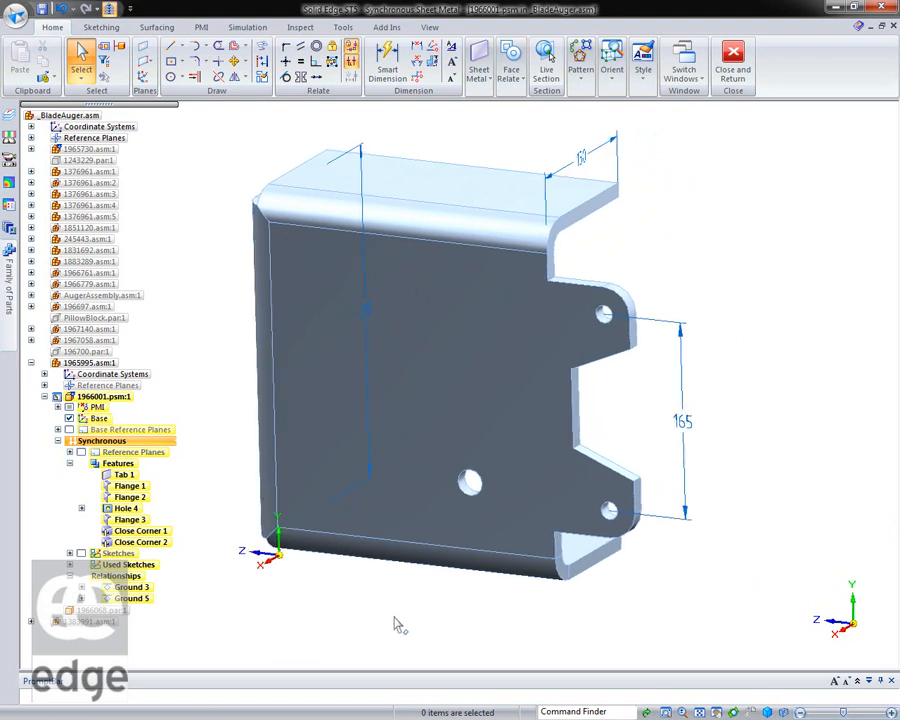
click(690, 425)
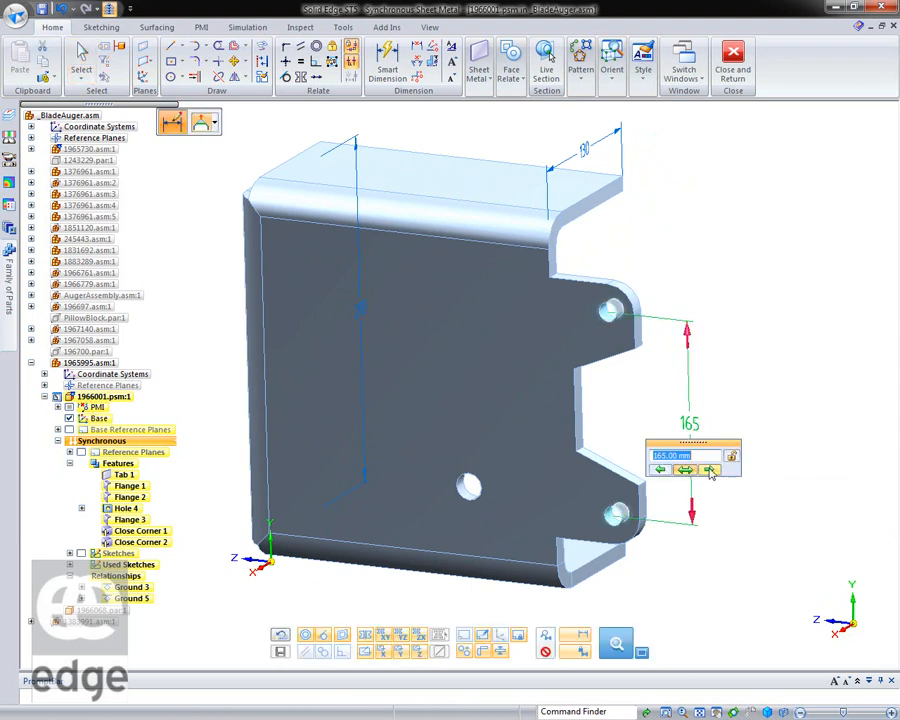
click(710, 470)
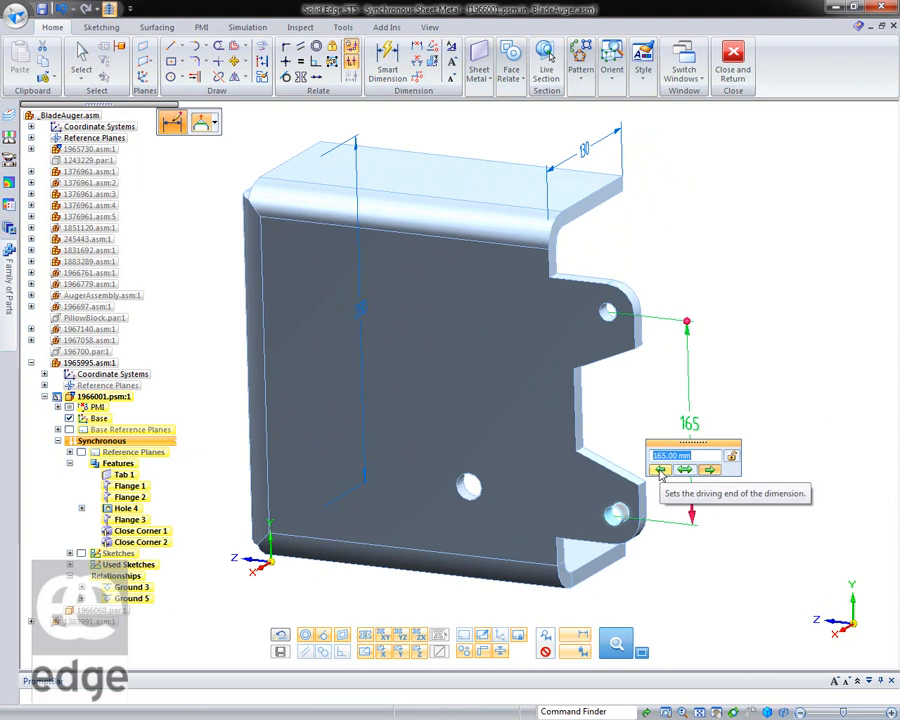
click(685, 470)
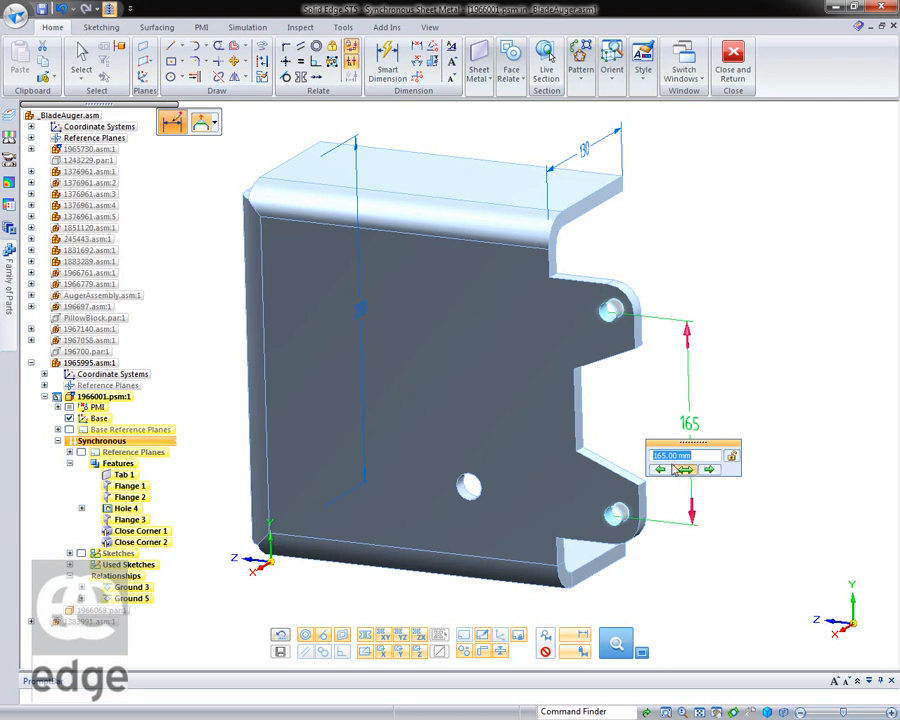
scroll(671, 459, down, 2)
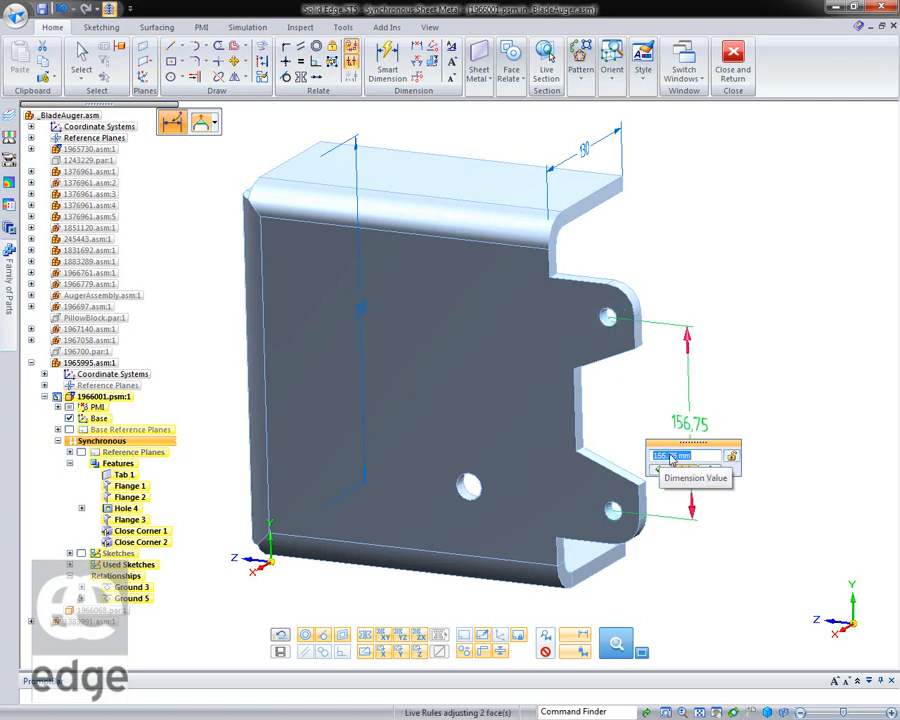
scroll(671, 459, down, 2)
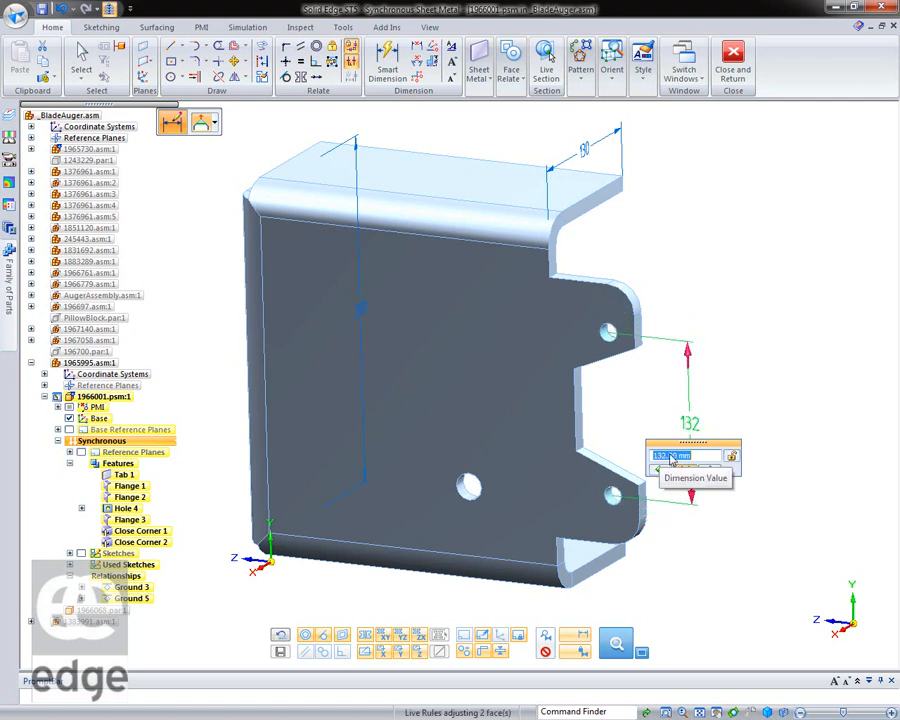
scroll(671, 459, down, 1)
text(12)
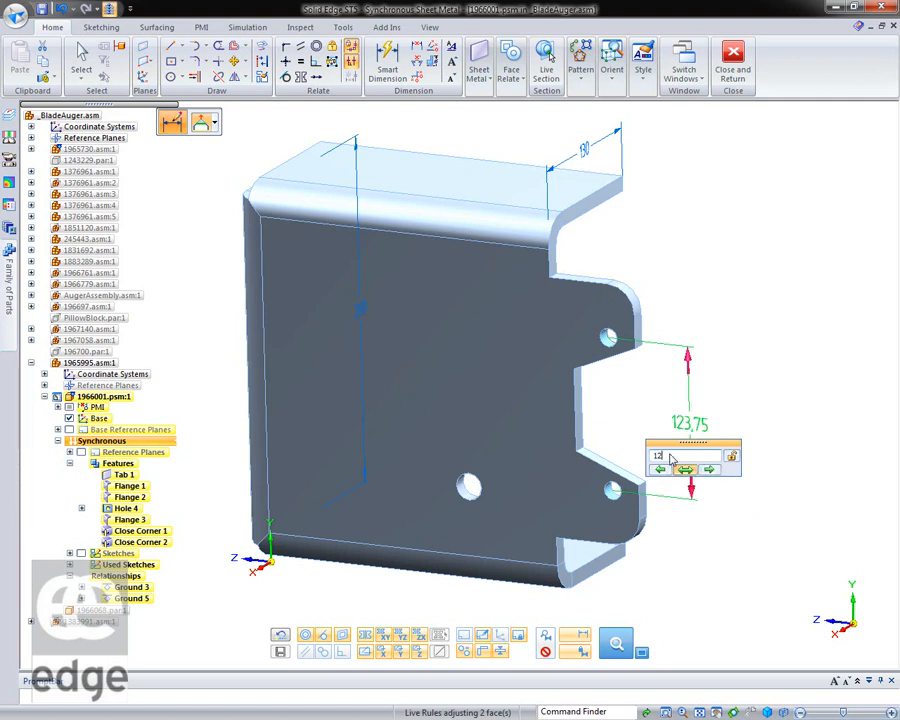
text(0)
key(Return)
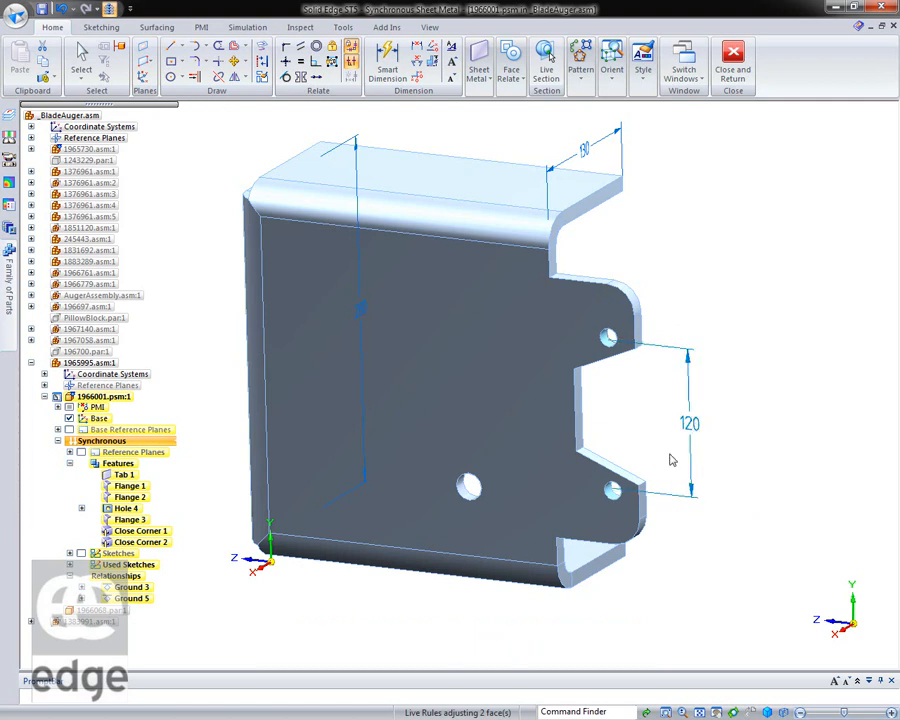
key(Escape)
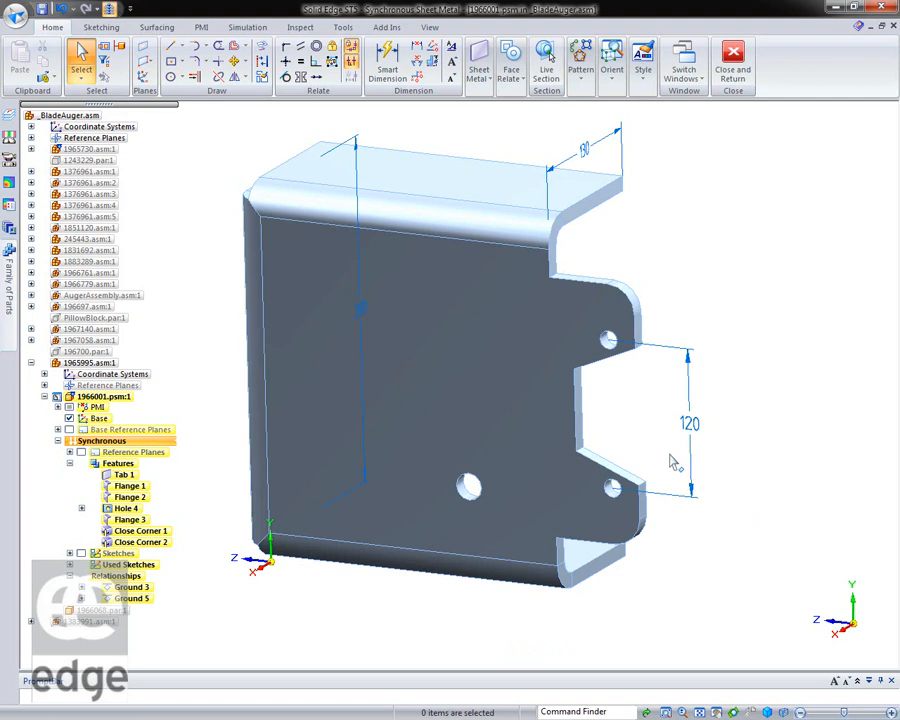
Undo the last hole spacing change and re-enable the suspended Live Rules for dimension edits
click(57, 8)
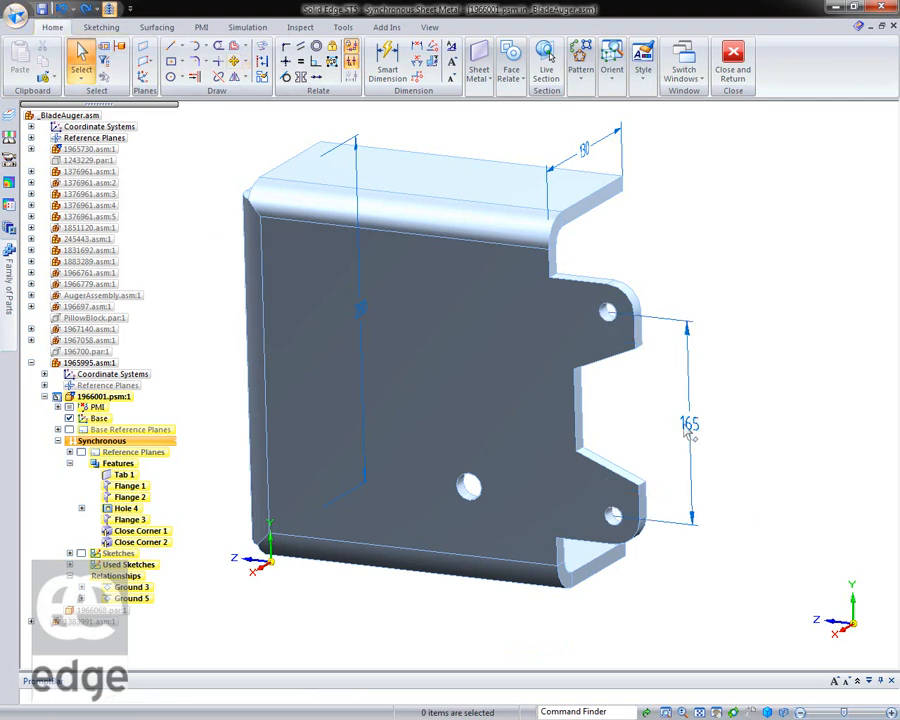
click(689, 425)
click(546, 647)
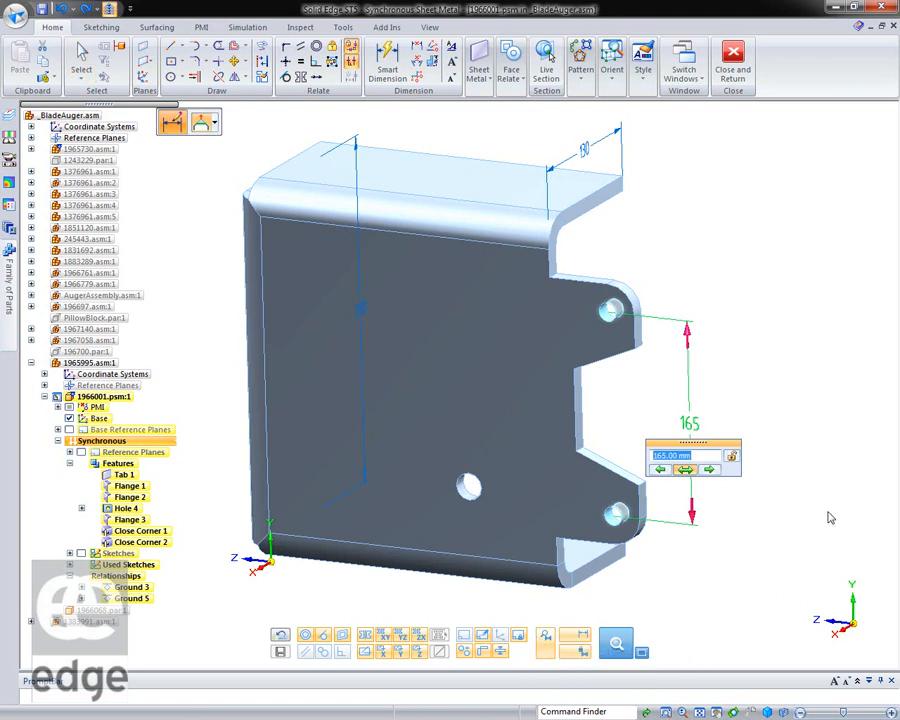
key(Escape)
Set the tab hole spacing to 120 mm from both ends, previewing smaller values and toggling the Concentric rule off and back on
click(703, 426)
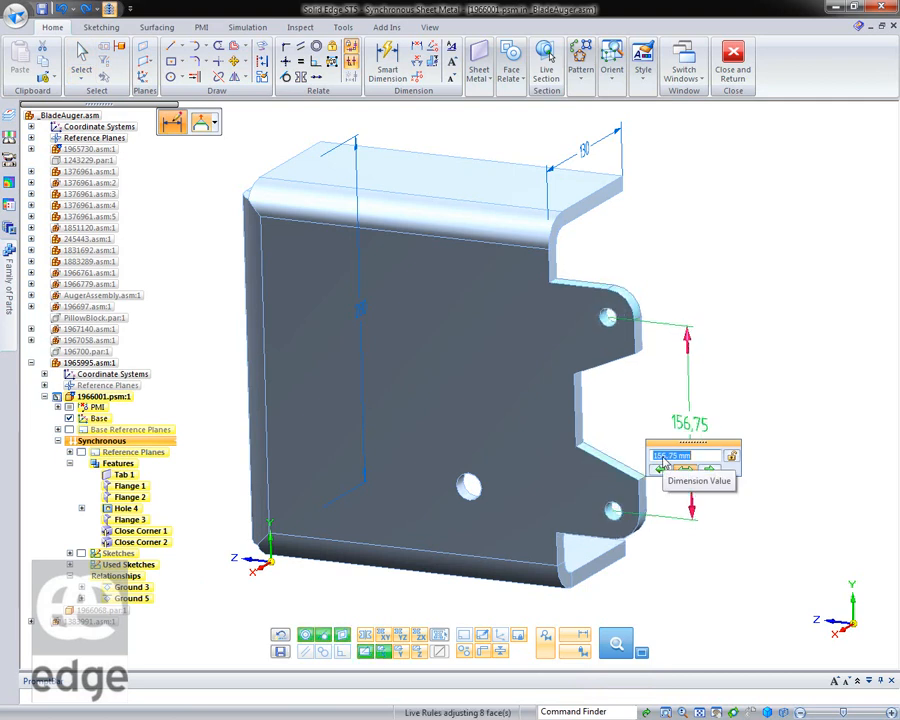
click(660, 467)
click(660, 467)
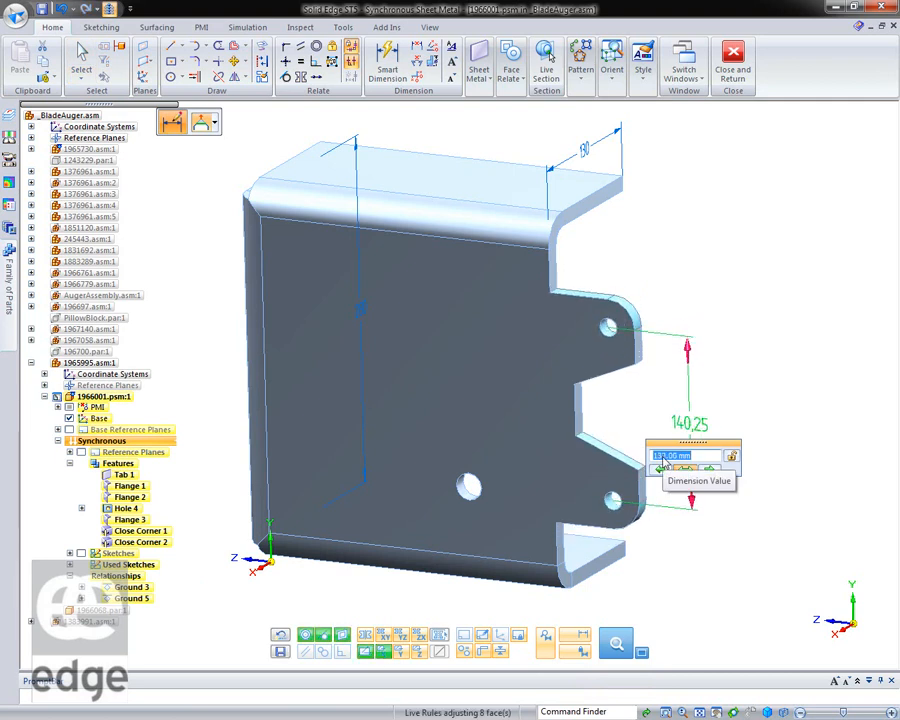
click(660, 465)
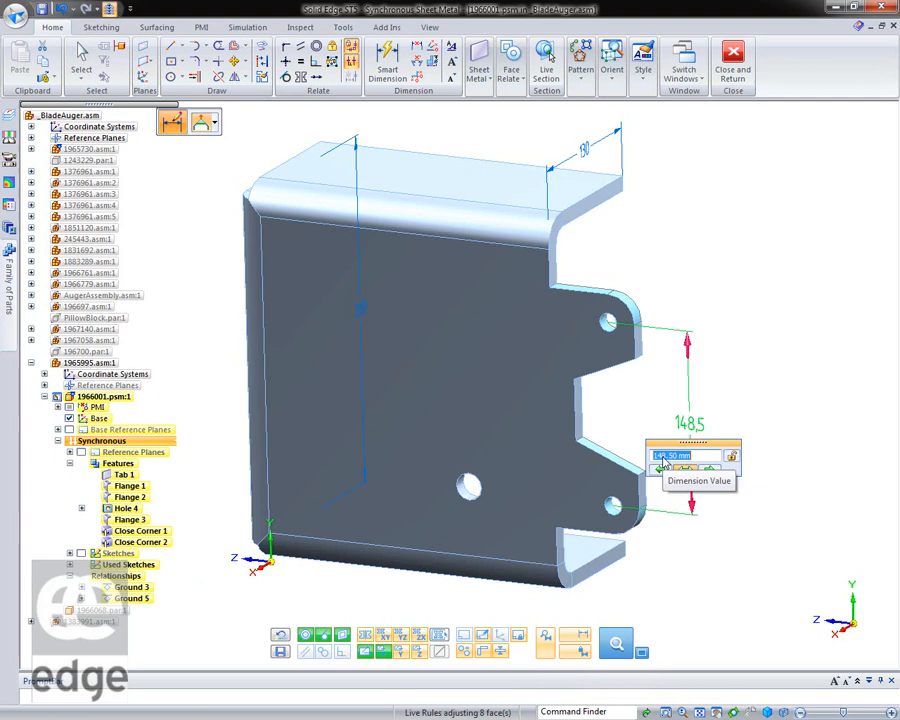
click(660, 467)
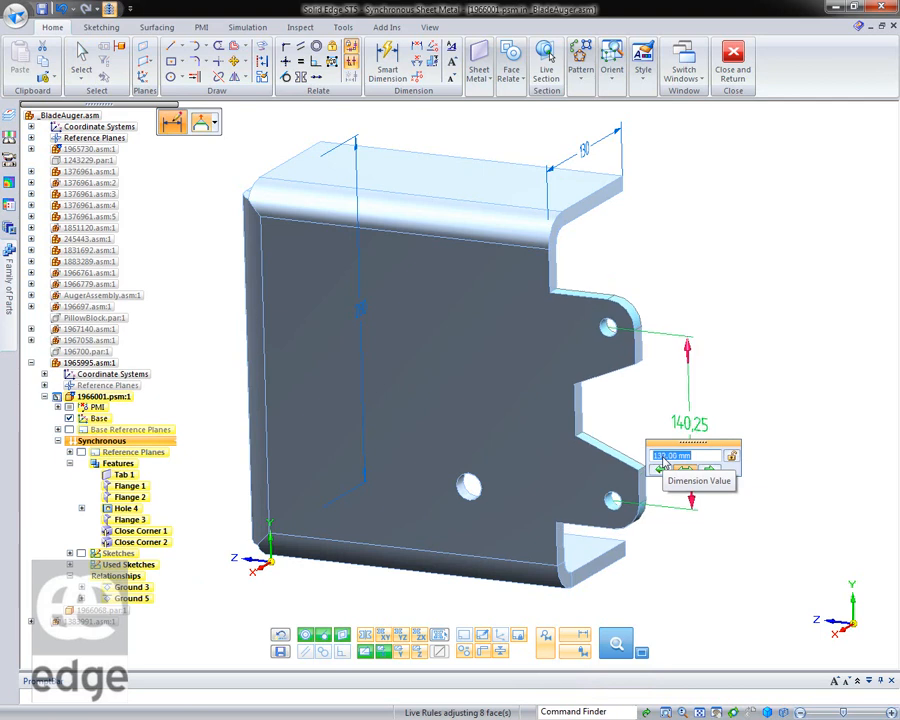
click(660, 467)
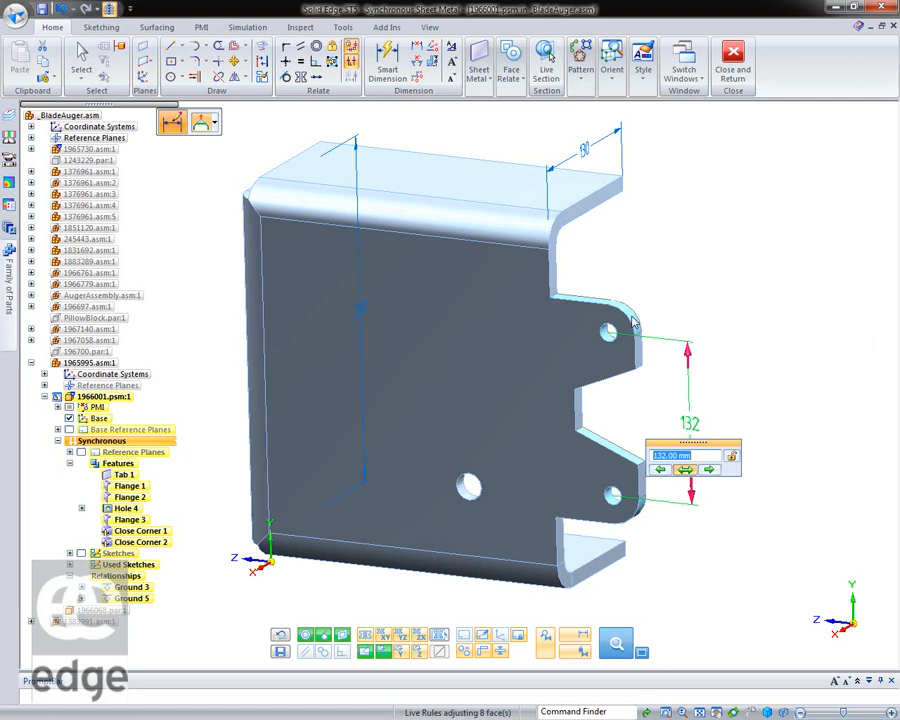
click(305, 637)
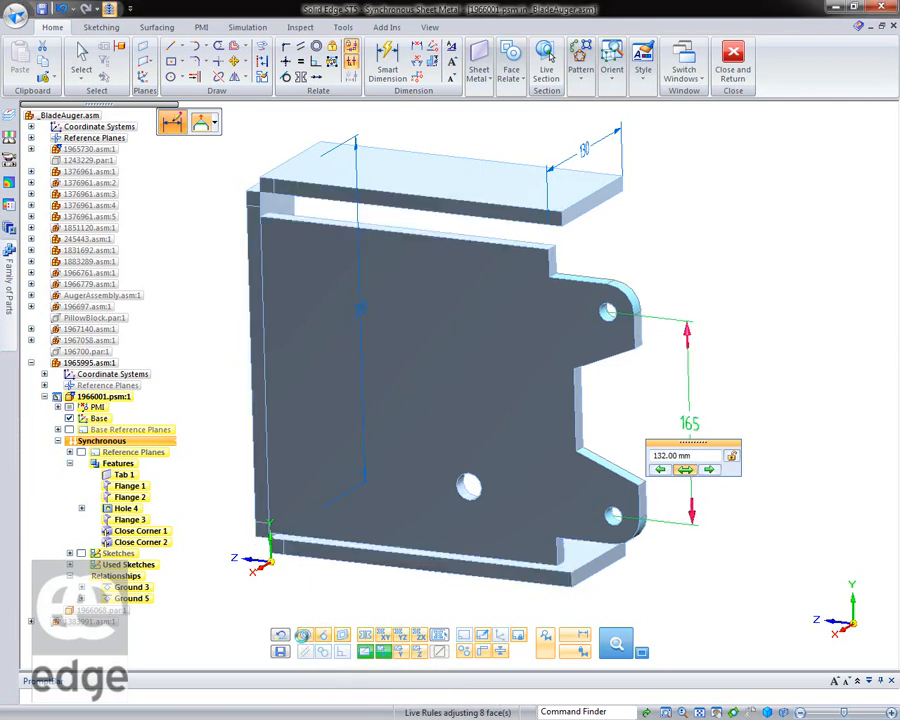
click(305, 637)
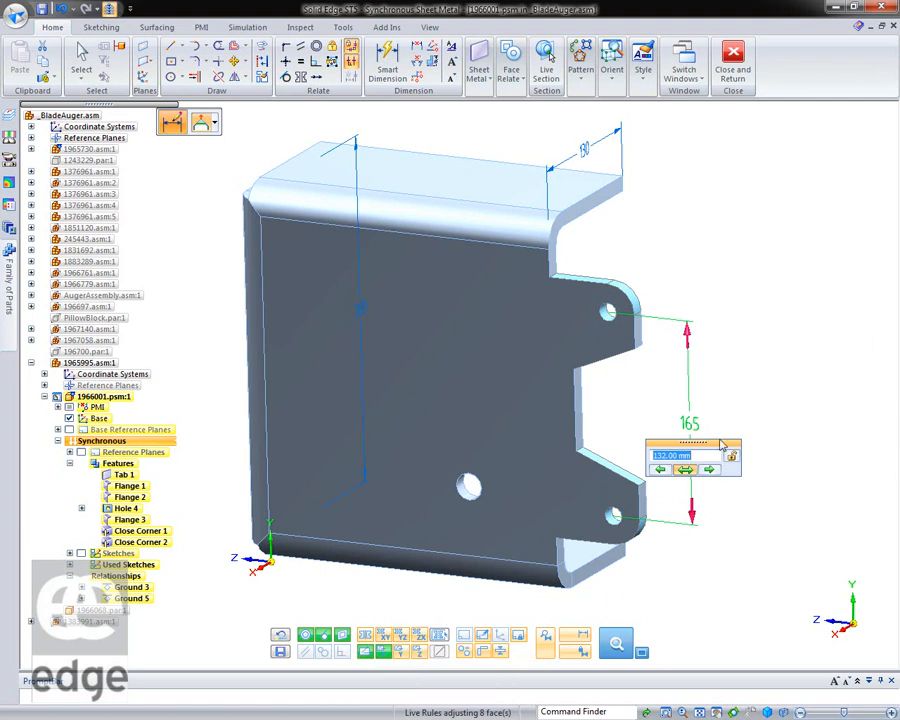
text(120)
key(Return)
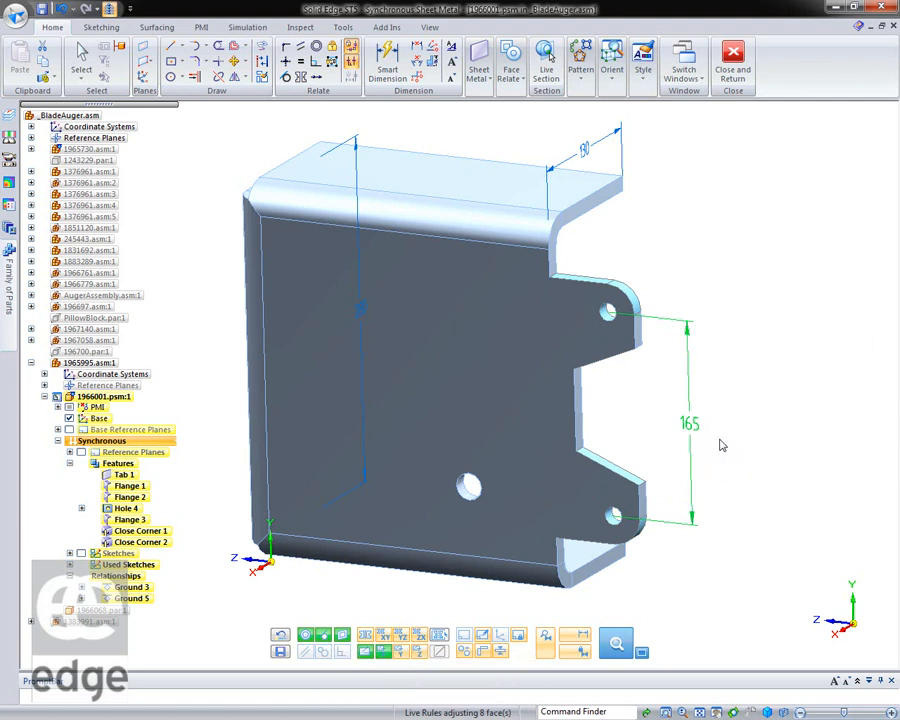
key(Escape)
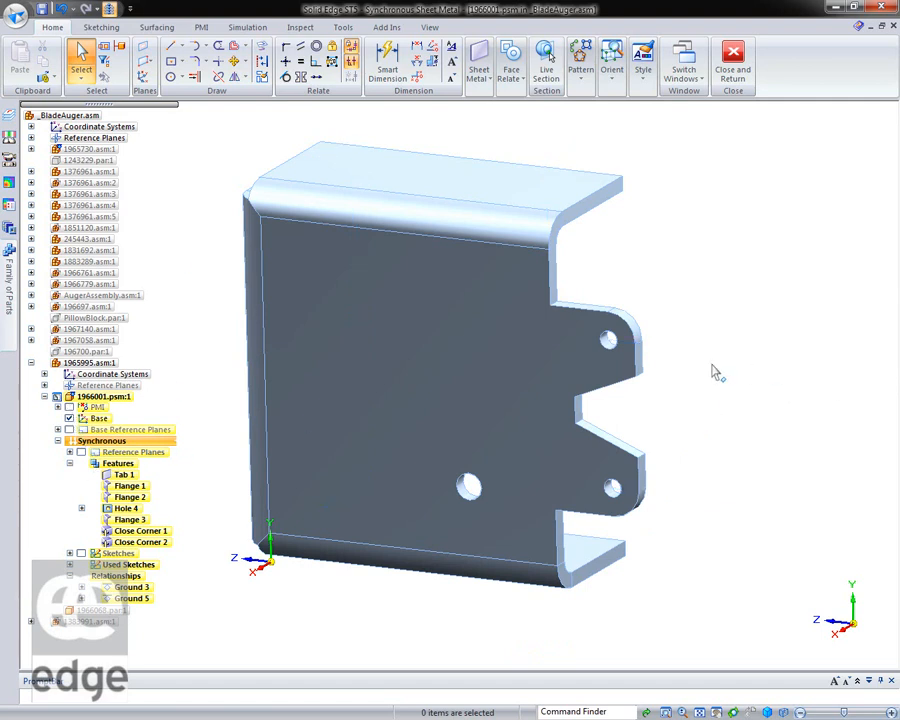
Move the upper tab's straight end face outward by 25 mm and commit the distance for solving
click(646, 366)
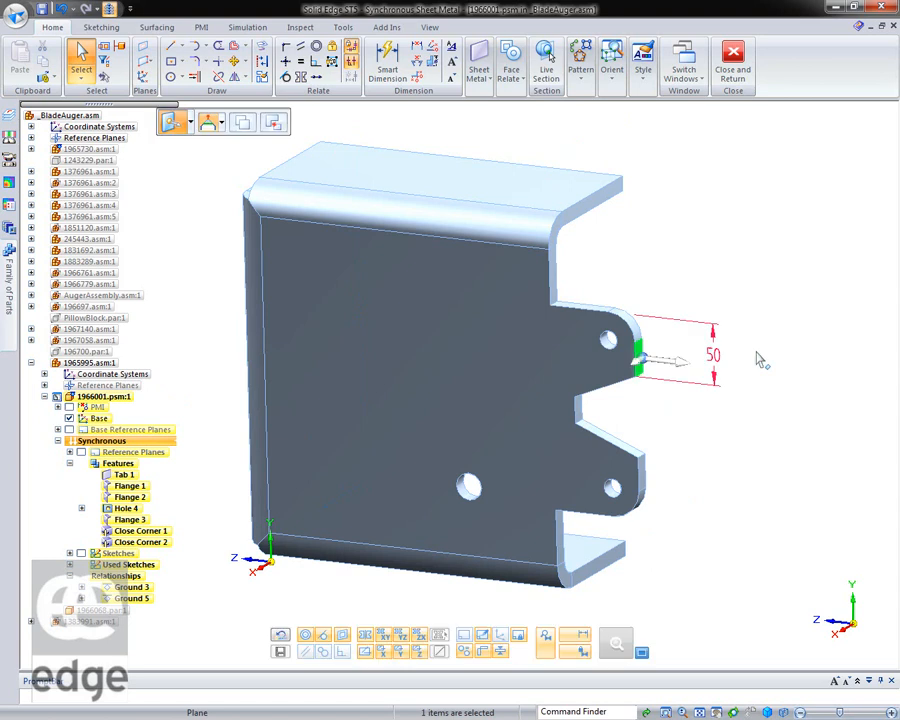
click(660, 361)
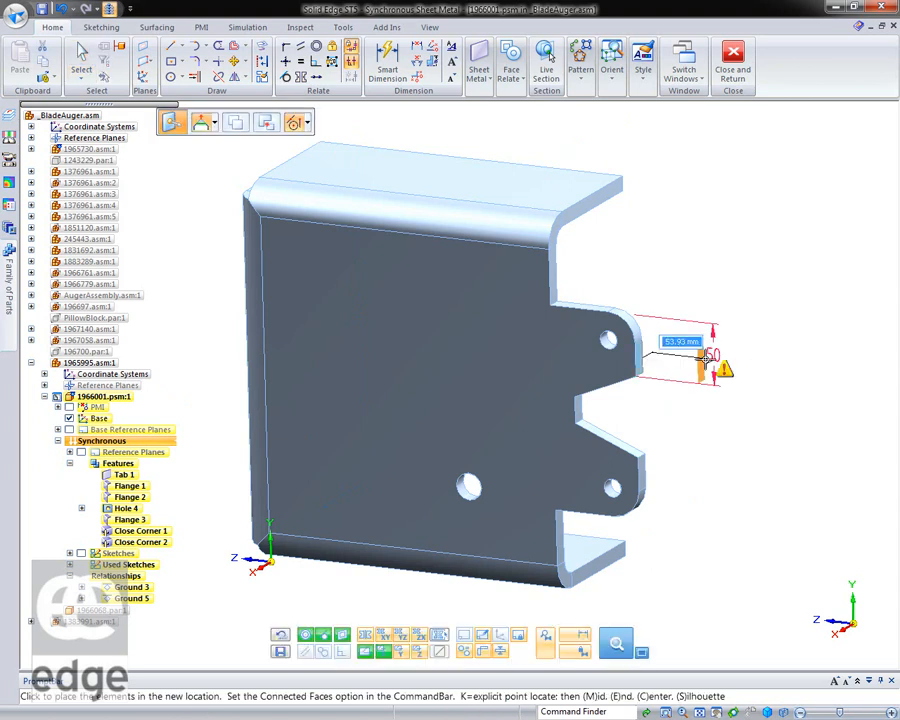
text(254)
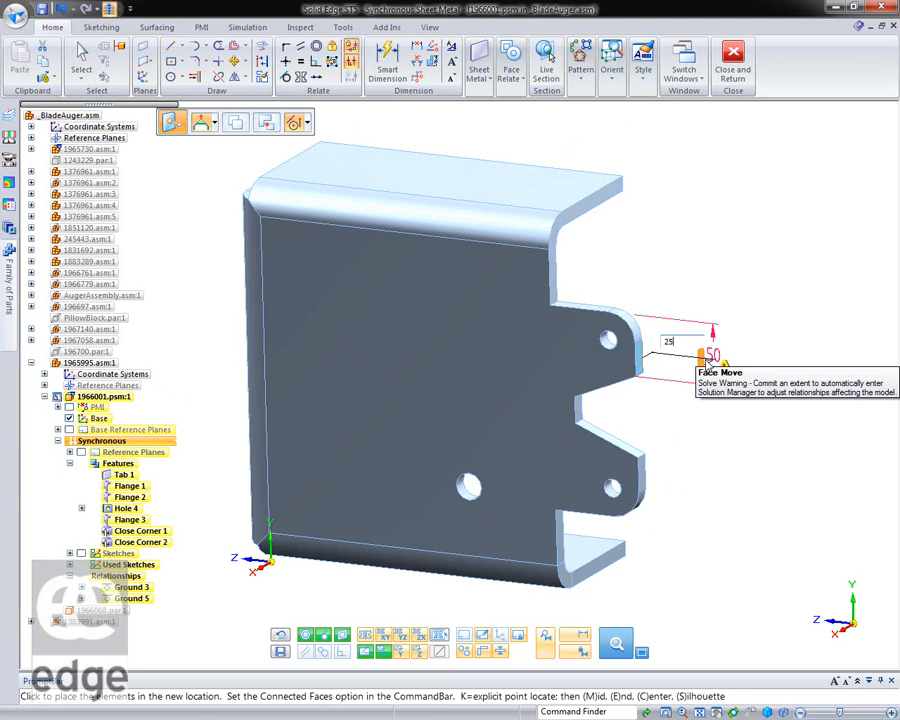
key(Return)
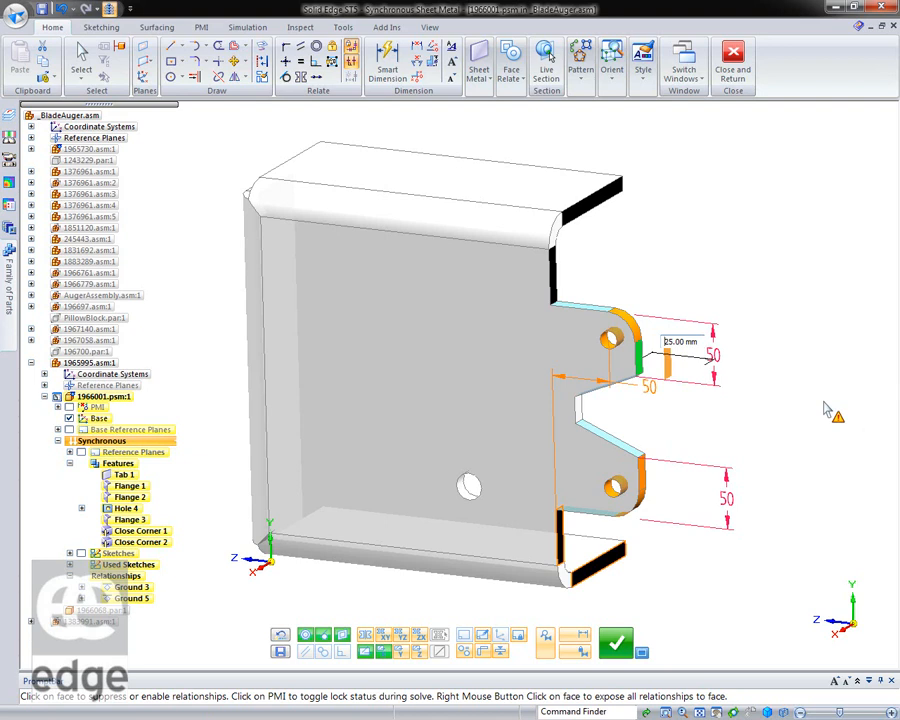
Try unlocking the 50 mm dimension between the bracket's edge and the upper tab hole during the solve, and lock it again
click(625, 385)
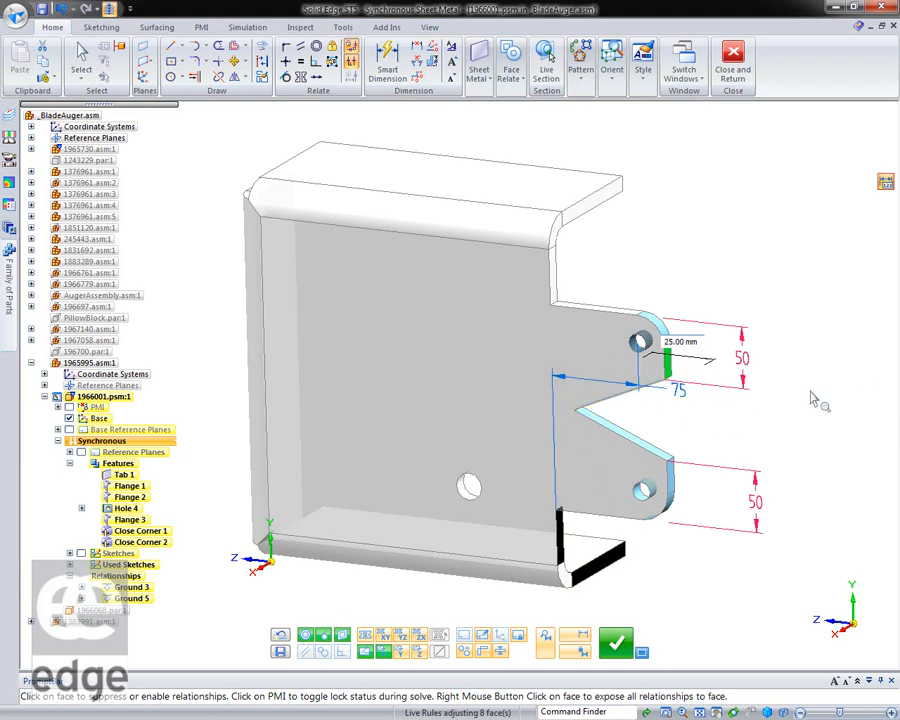
click(655, 389)
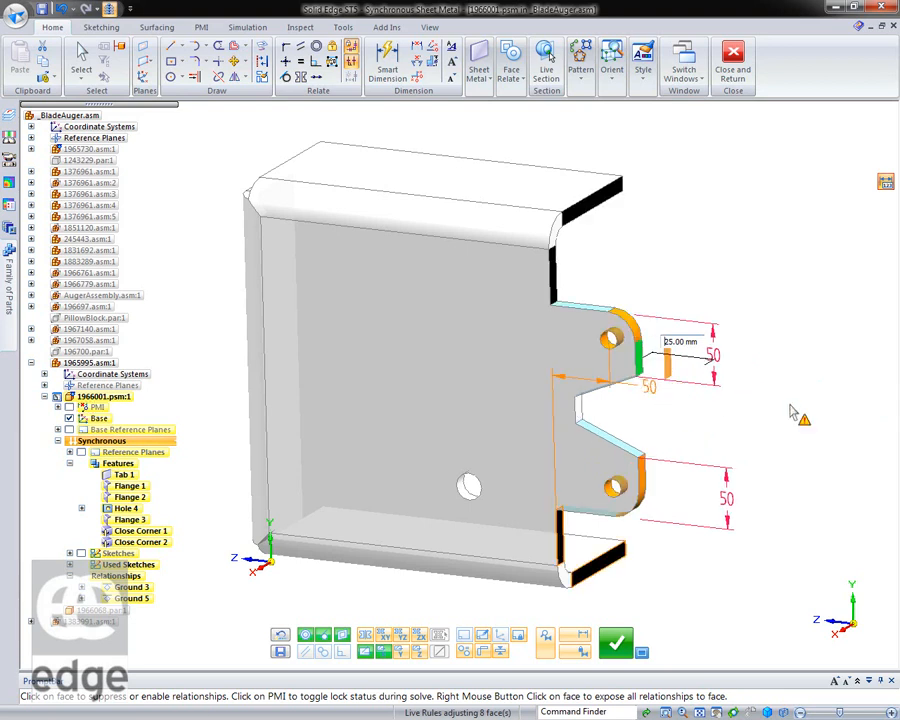
Expose the relationships of the upper tab's rounded corner face and examine its Tangent Connected, Concentric and Coplanar Axis Along X relations
click(647, 334)
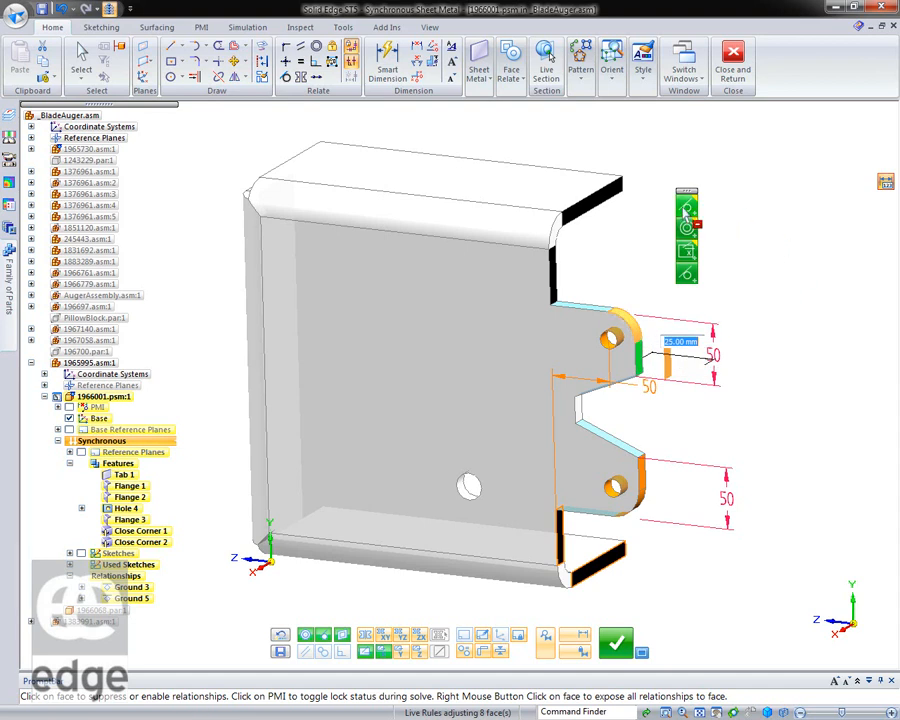
mouse_move(684, 209)
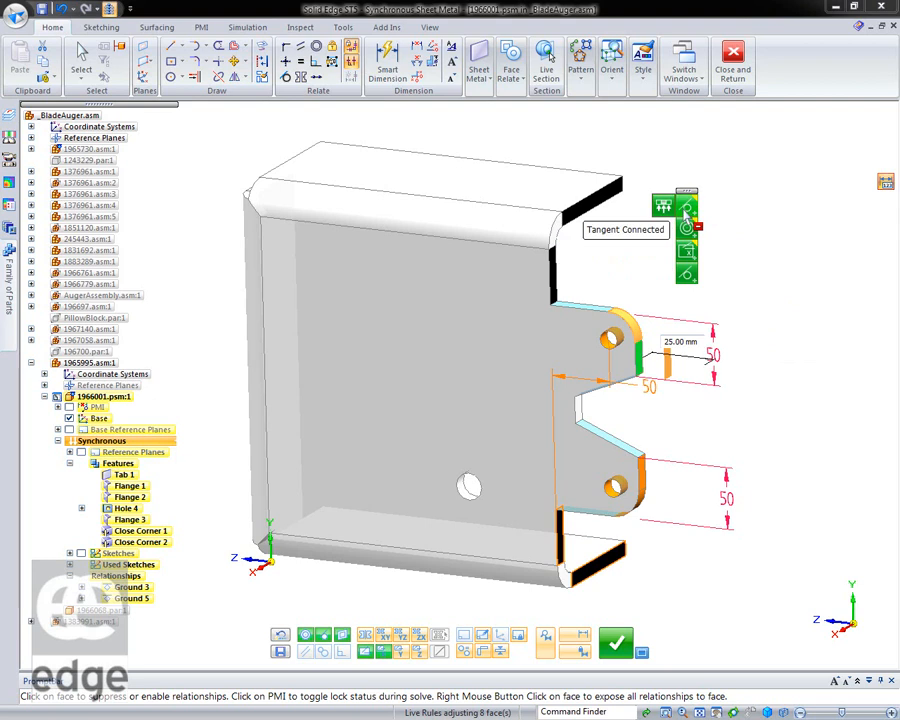
click(687, 206)
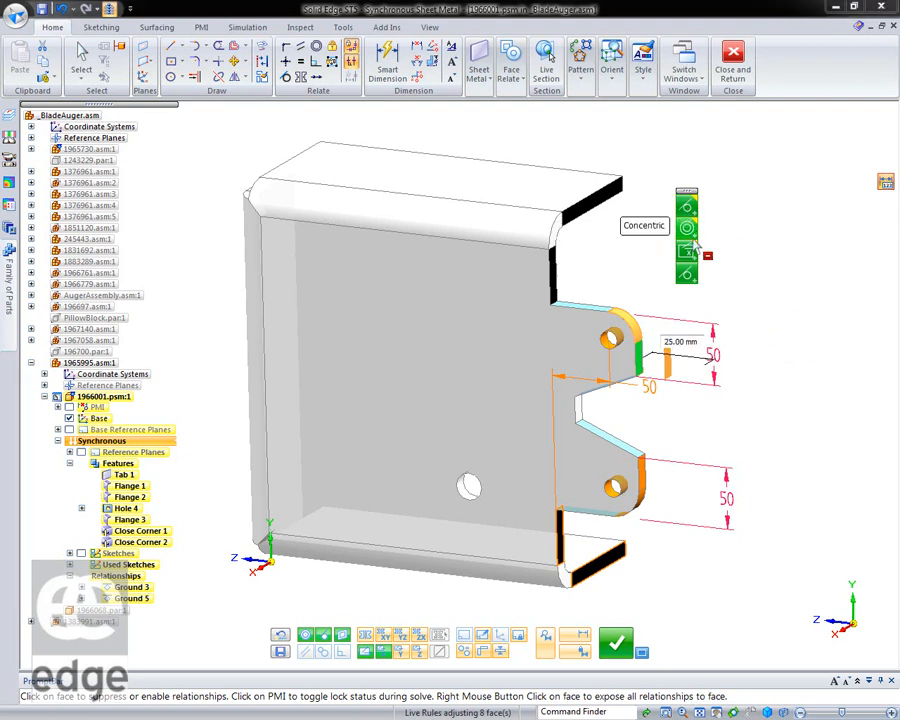
mouse_move(691, 232)
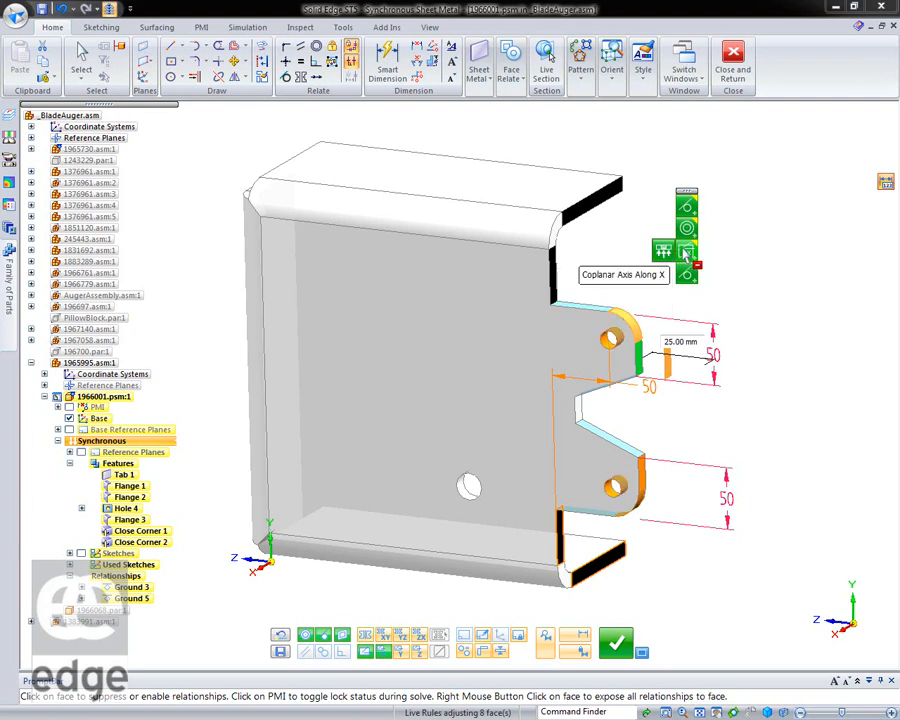
click(686, 253)
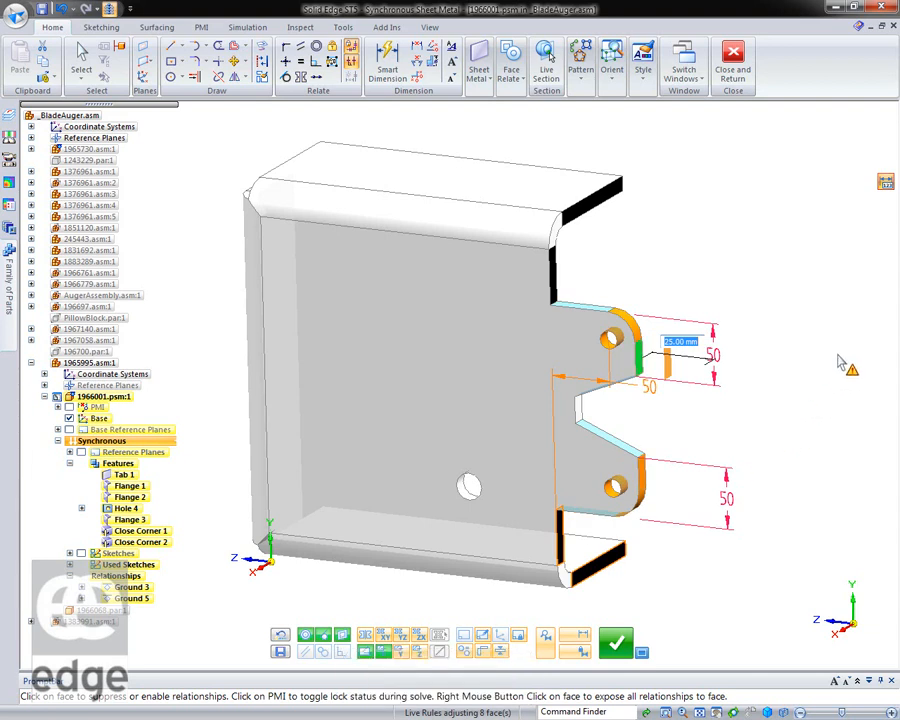
Suppress the relationships of the upper and lower tab holes, accept the 25 mm face move and return to the assembly
click(606, 345)
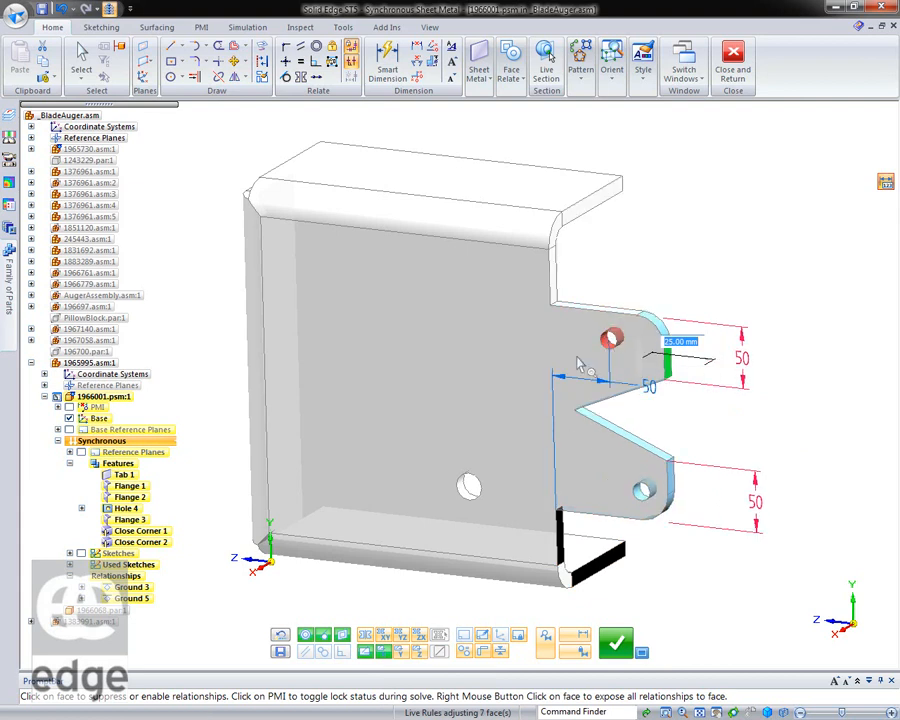
click(613, 487)
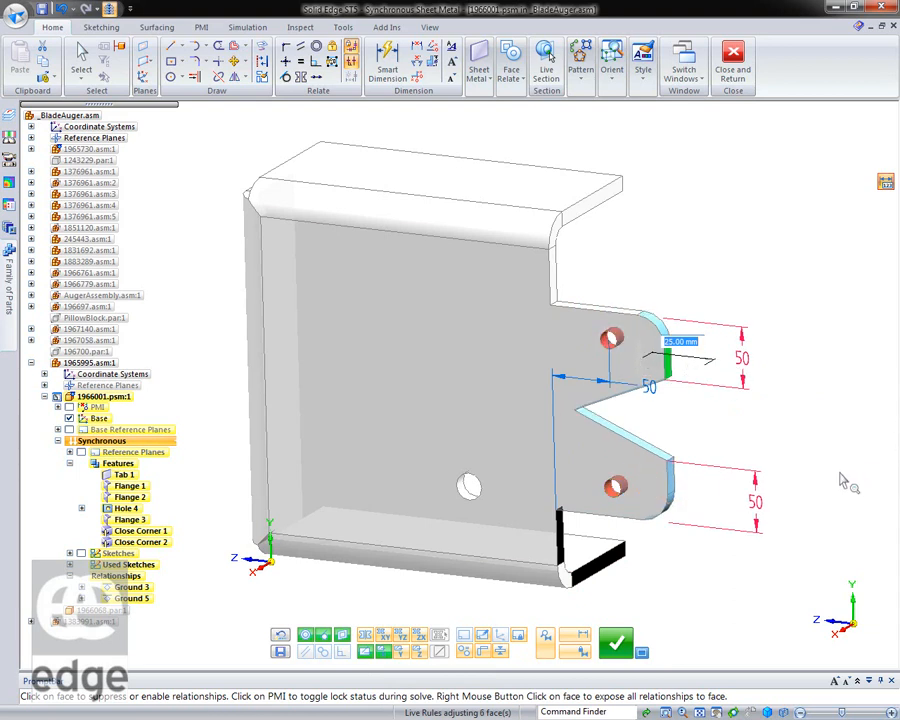
click(680, 562)
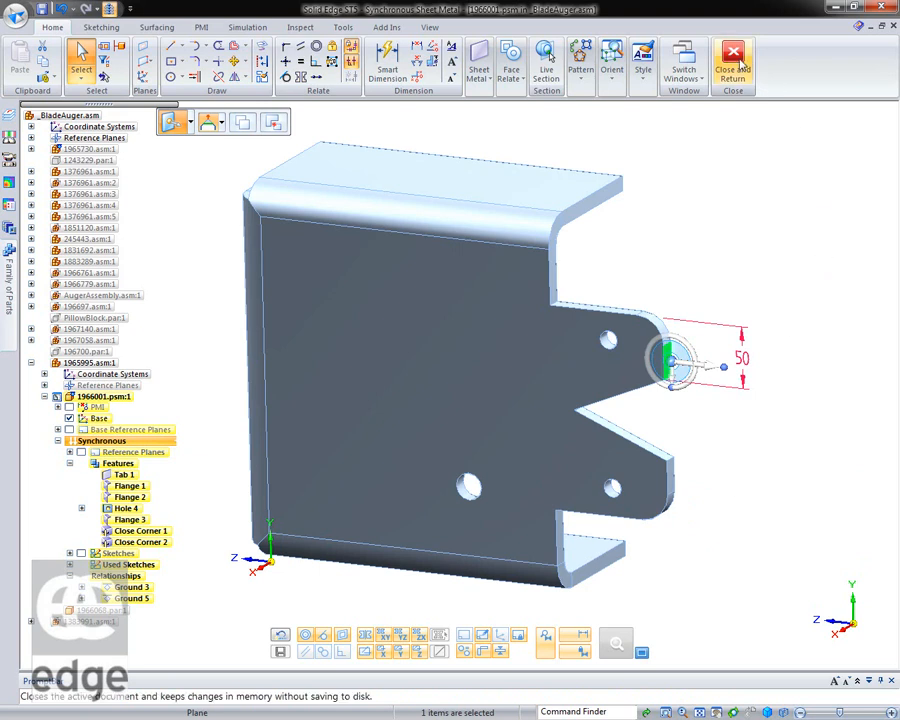
click(840, 367)
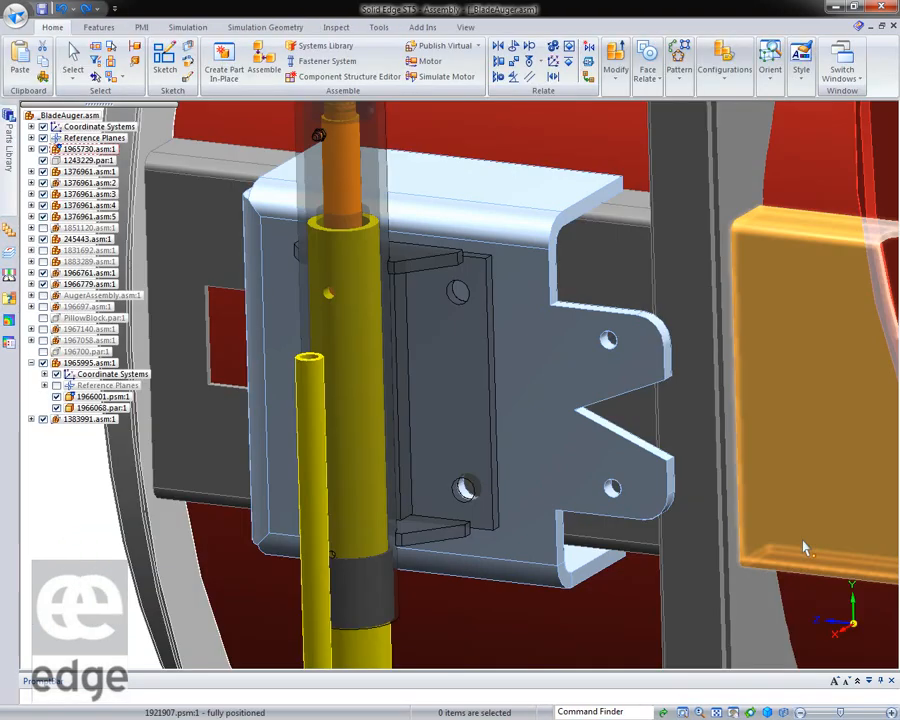
Open the bracket 1966001.psm for in-place editing and show its sketches
scroll(692, 523, down, 3)
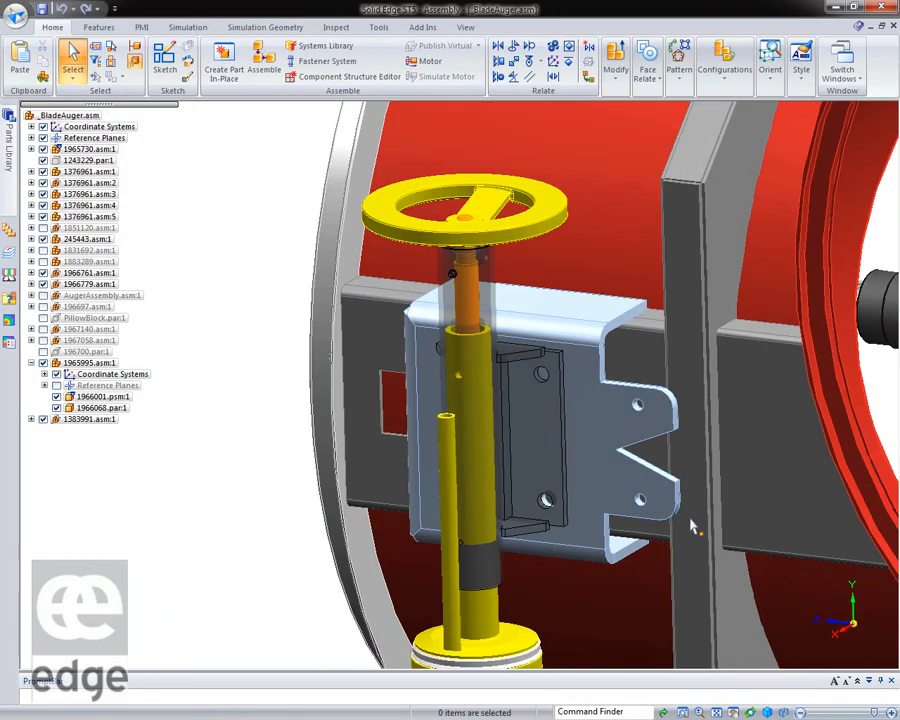
middle_drag(593, 522, 722, 502)
click(430, 412)
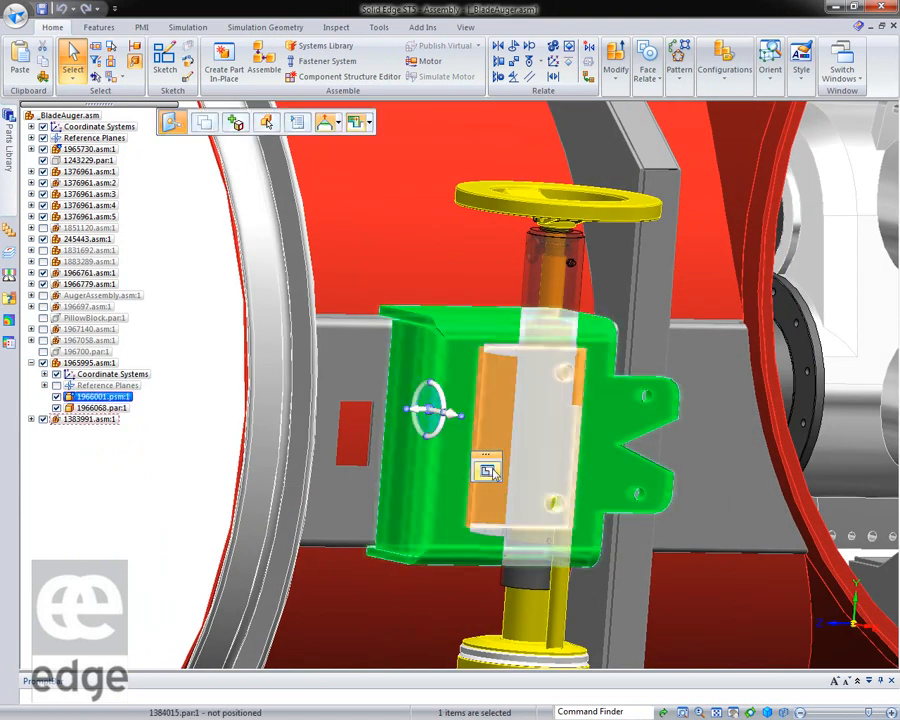
click(491, 472)
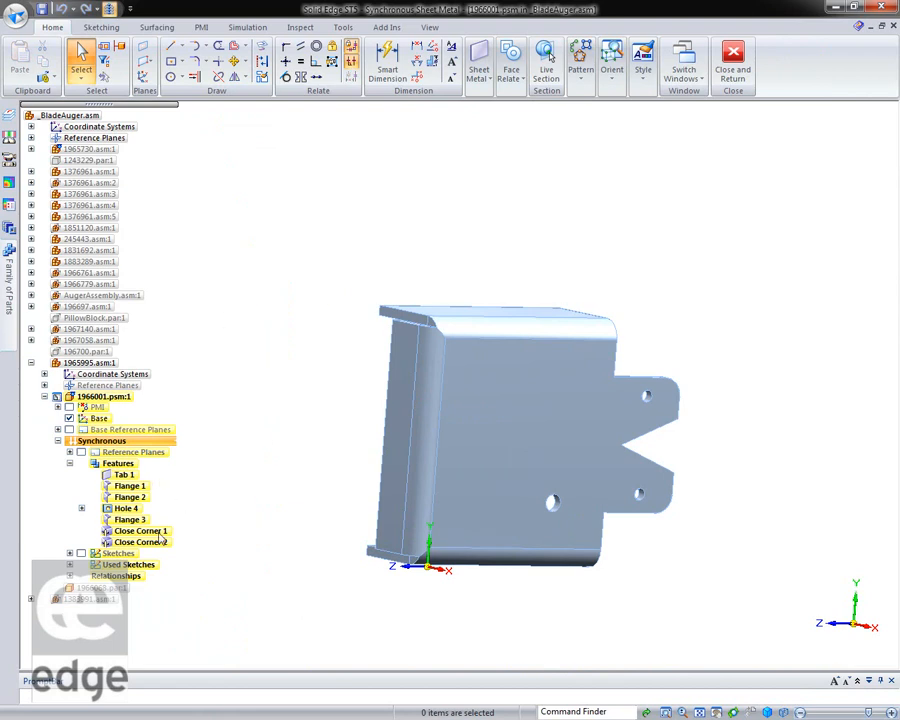
click(81, 553)
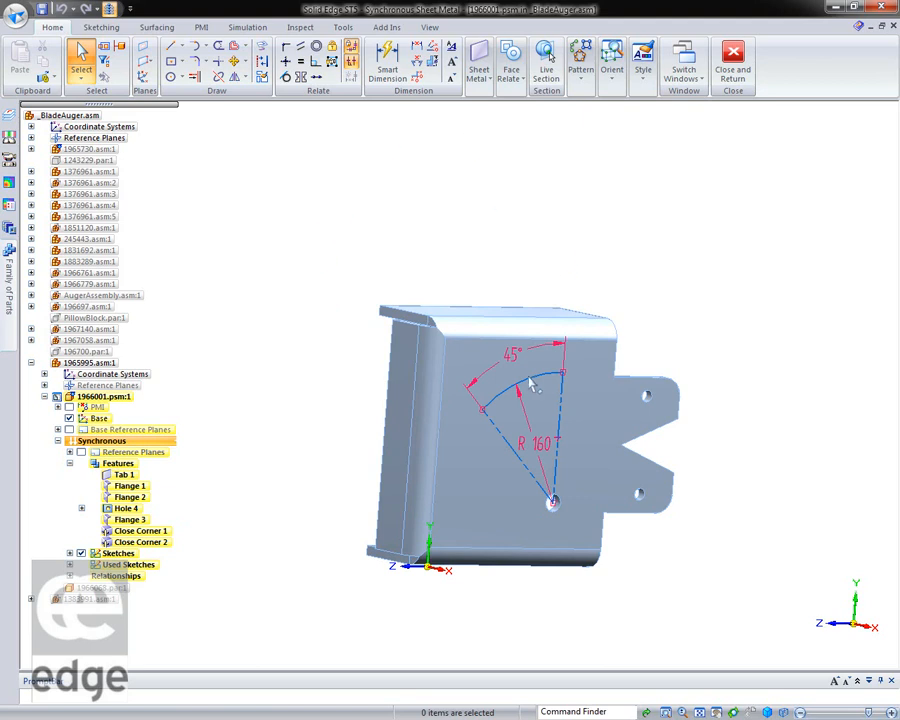
Cut a 20 mm wide slot with arc ends along the R 160, 45° sketch arc on the bracket's main face
right_click(557, 200)
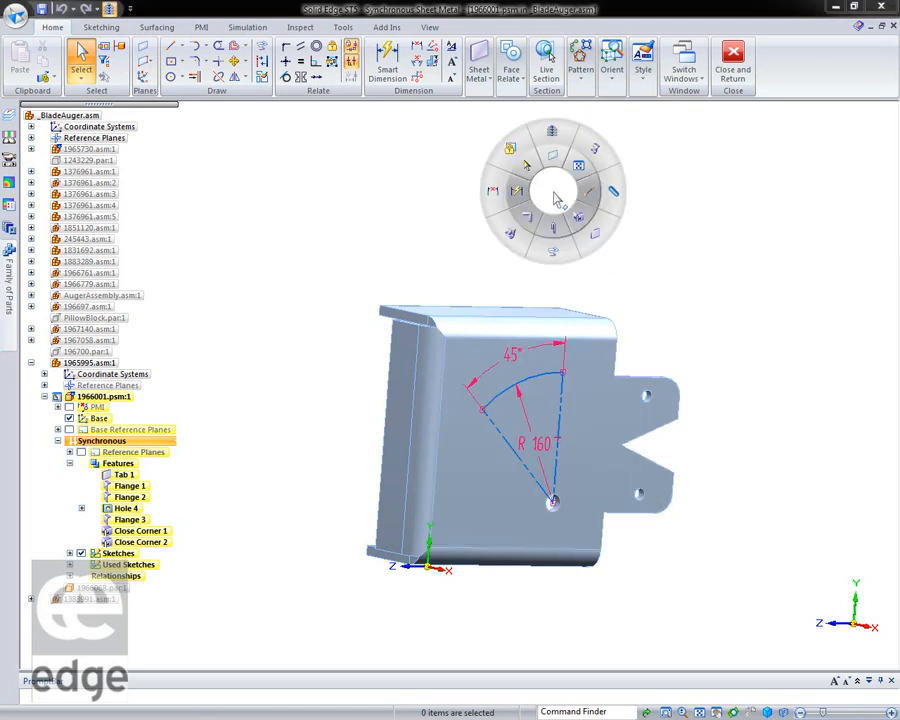
click(616, 198)
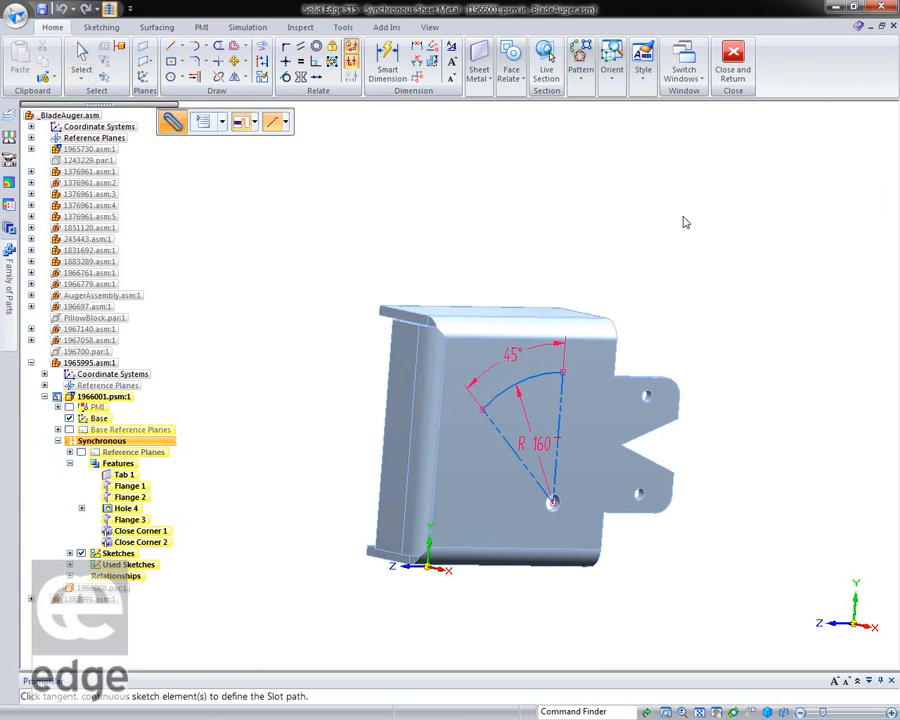
click(543, 383)
right_click(645, 285)
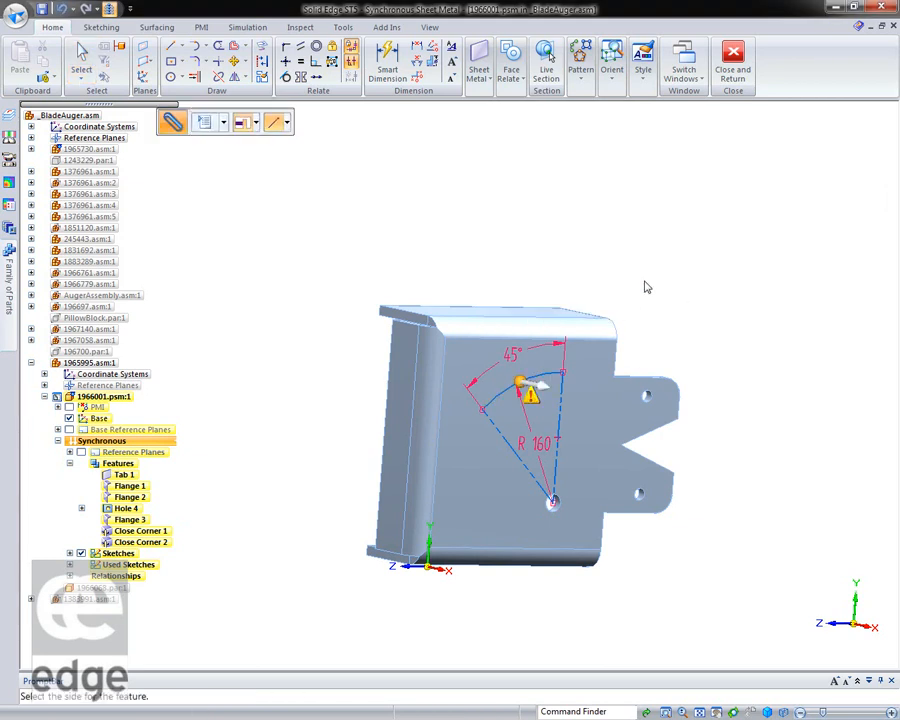
click(204, 121)
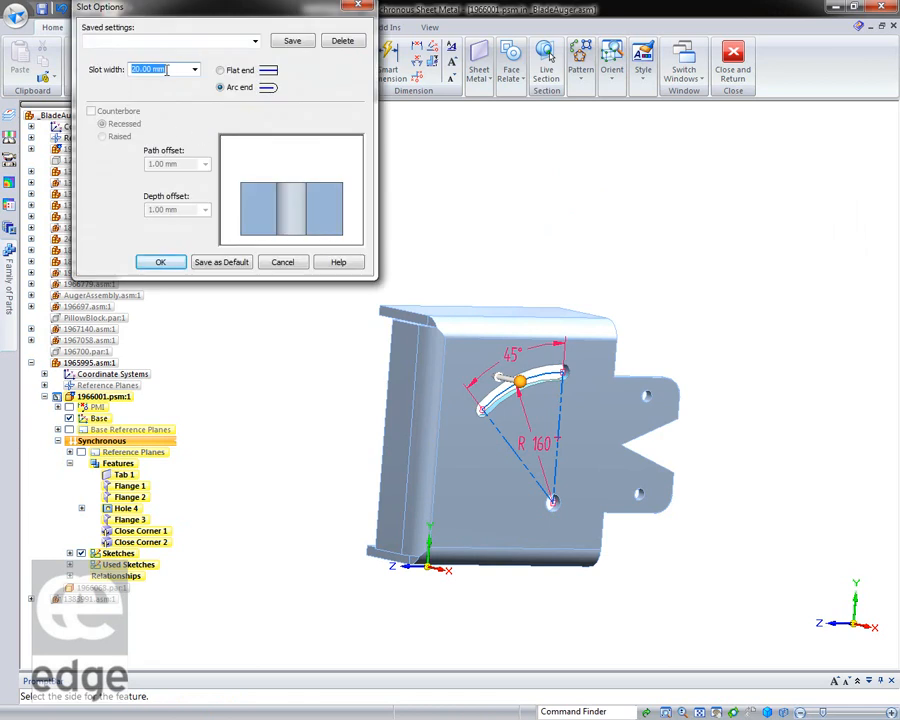
click(221, 70)
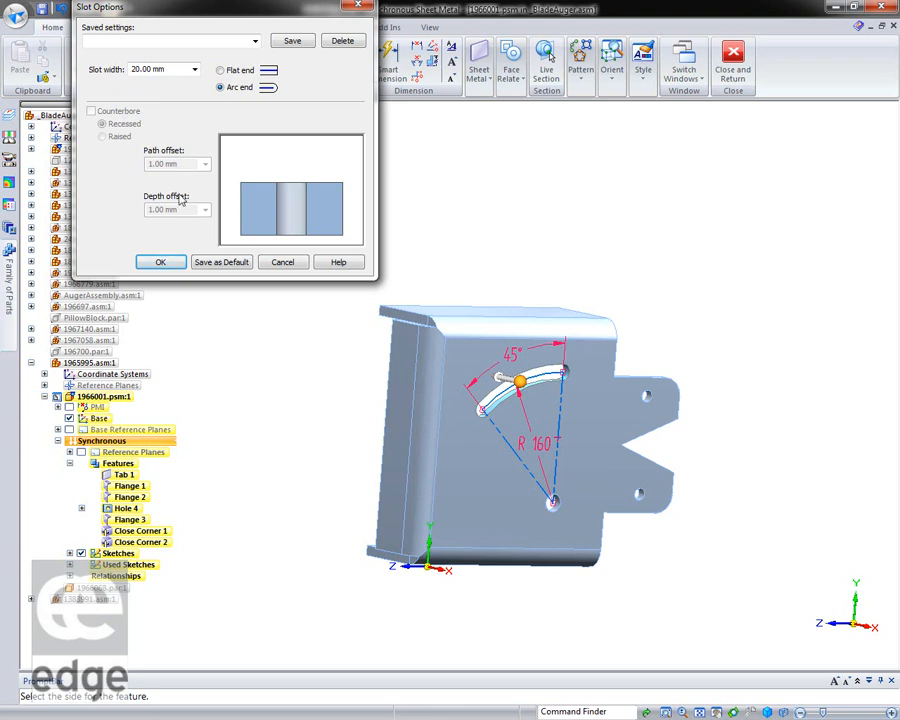
click(161, 262)
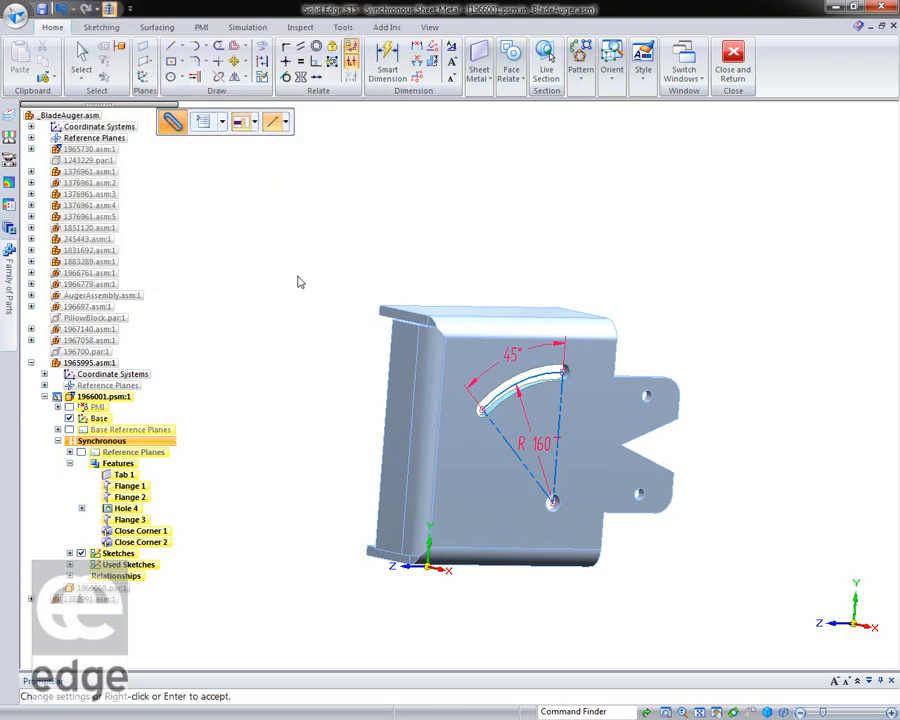
Return from the bracket to the assembly and switch to the Back_Frame.par document
click(733, 66)
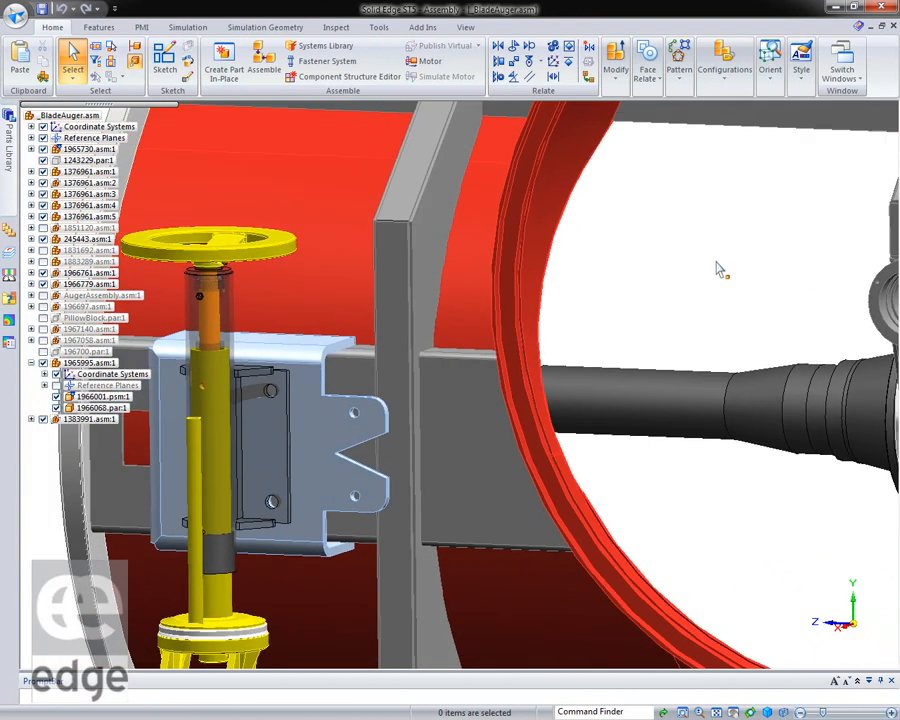
click(843, 72)
click(650, 250)
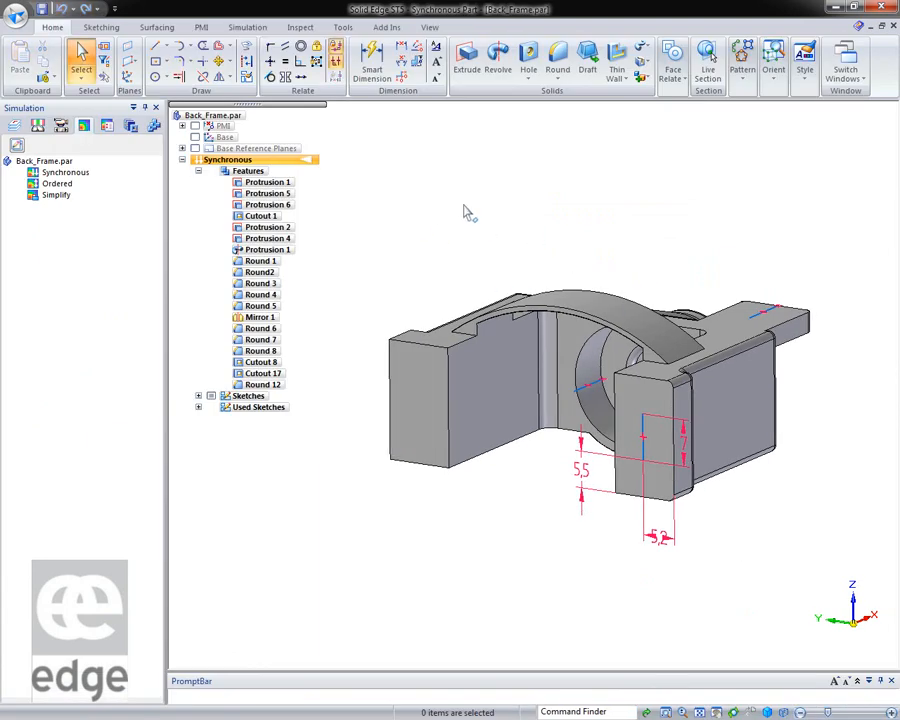
Start a slot along the 7 mm vertical sketch line on the frame's end face and set its width to 4 mm
right_drag(485, 225, 544, 220)
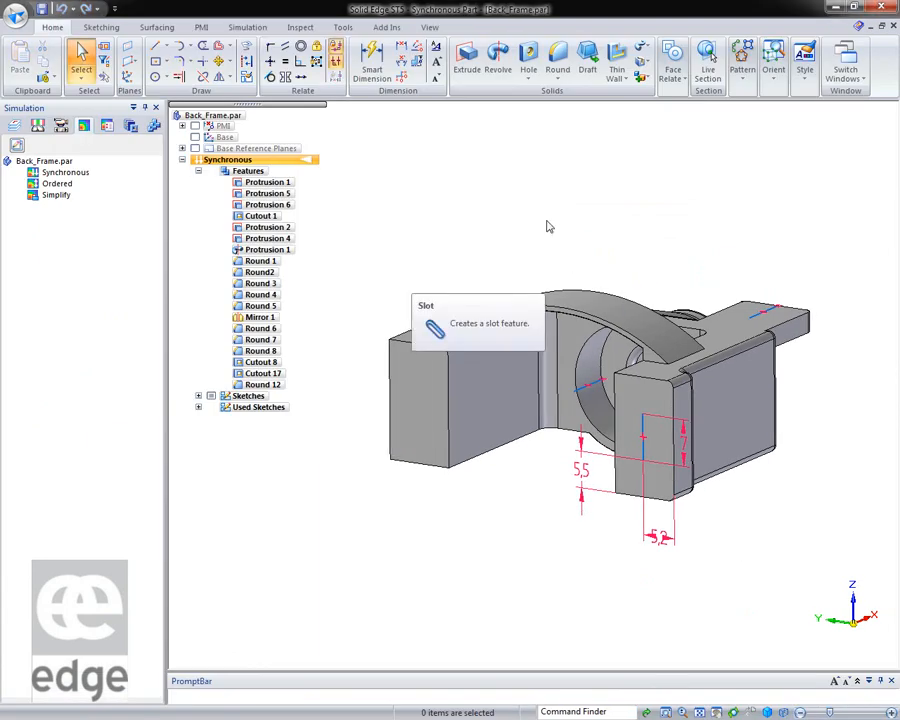
click(643, 427)
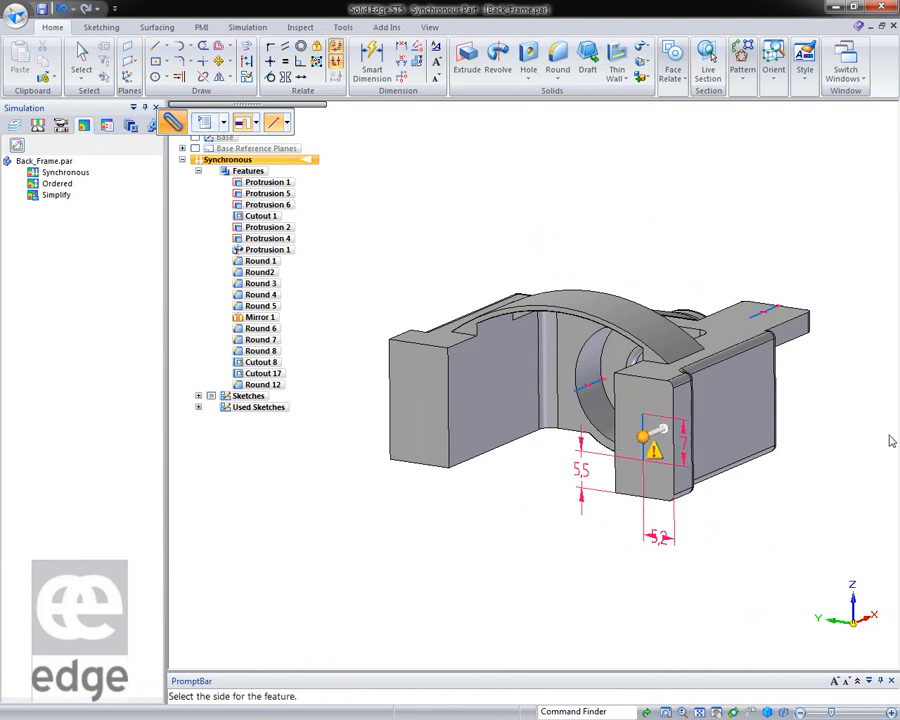
drag(225, 112, 469, 174)
click(454, 187)
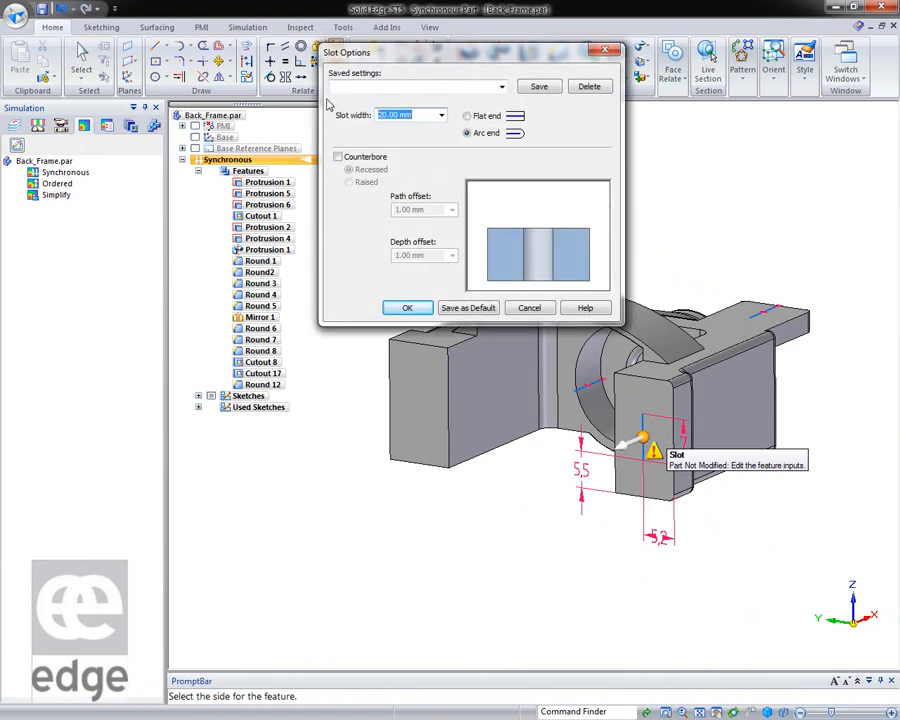
text(4)
key(Tab)
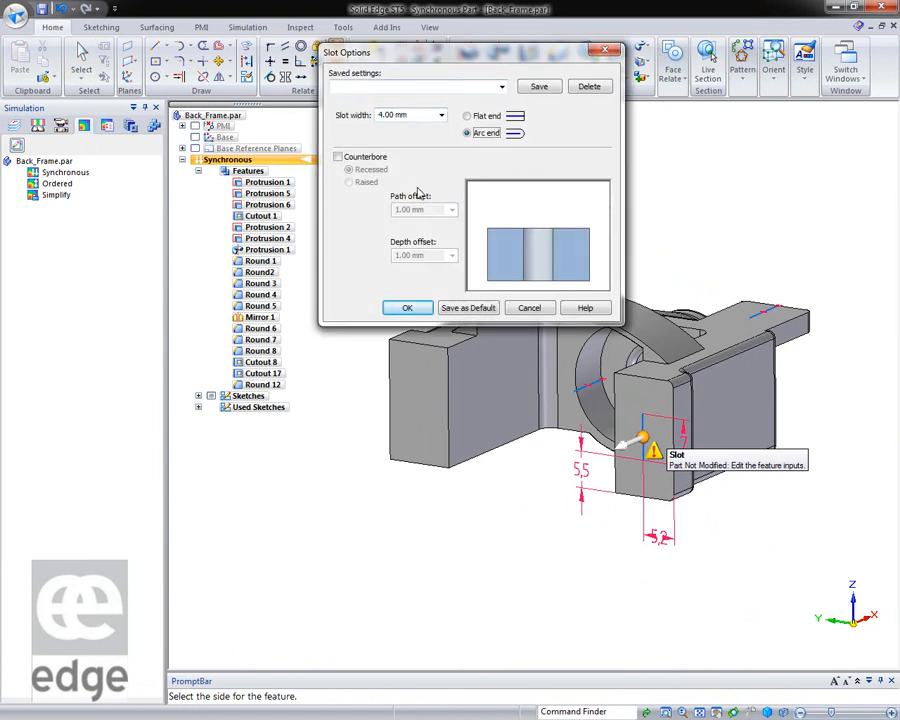
Give the slot a raised counterbore with 1 mm path and depth offsets, choose its extent and create it
click(339, 157)
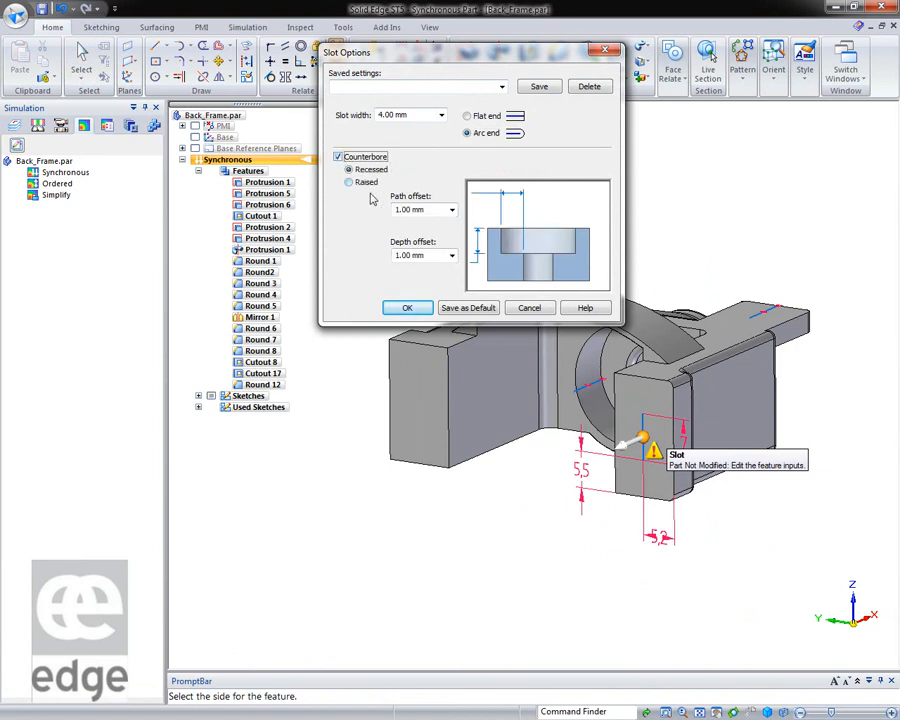
click(348, 184)
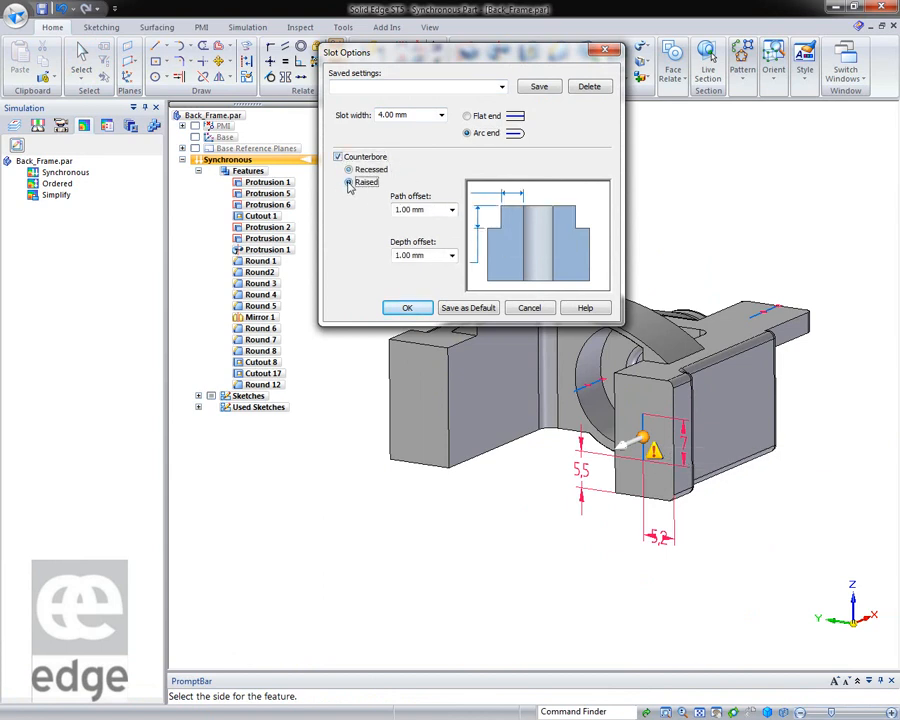
click(406, 307)
click(815, 225)
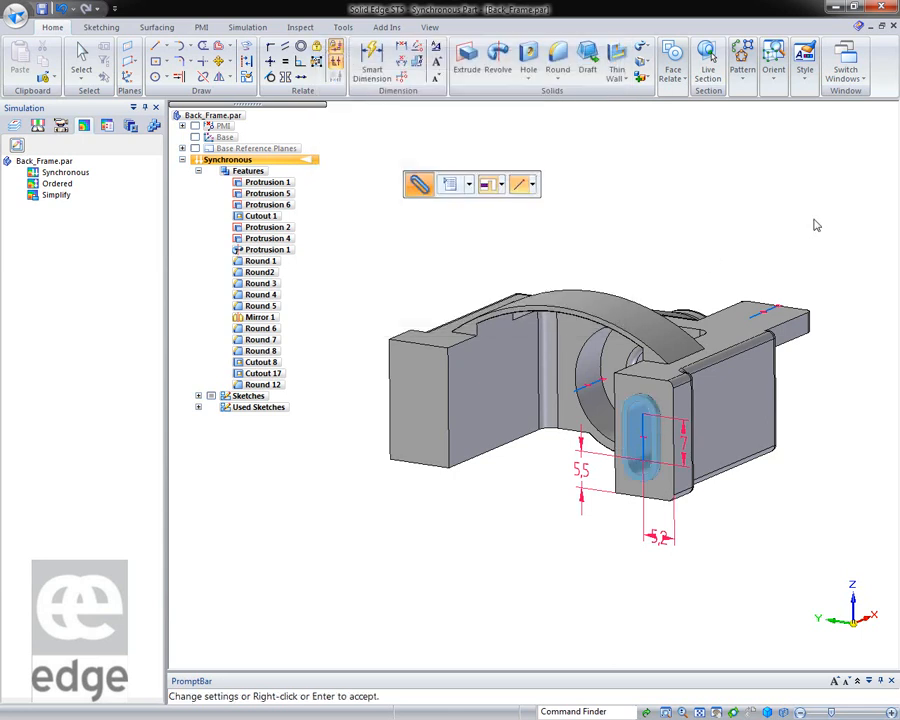
click(501, 184)
click(518, 233)
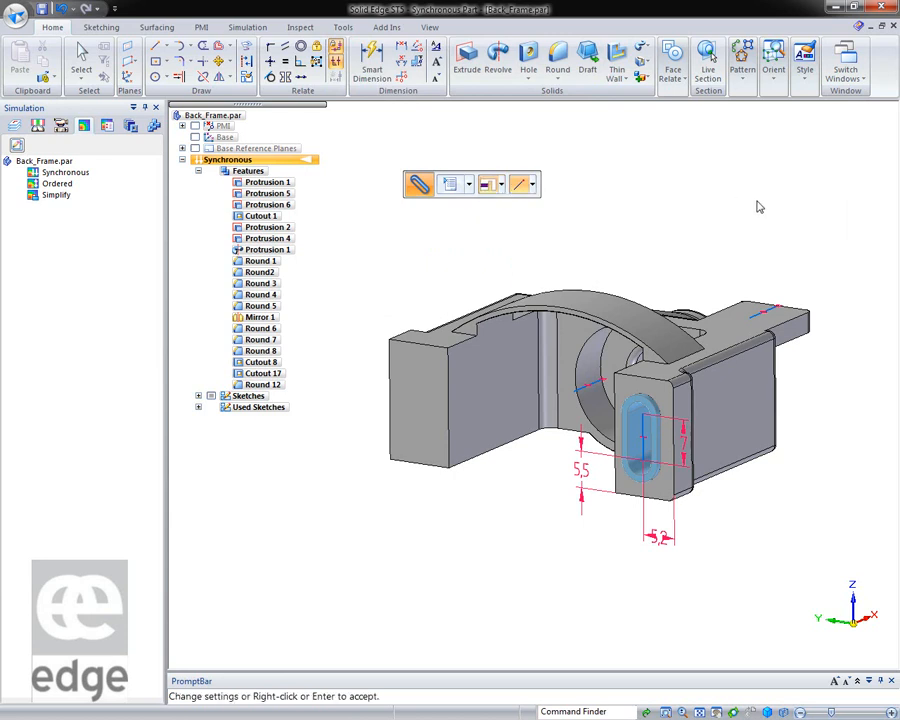
right_click(757, 207)
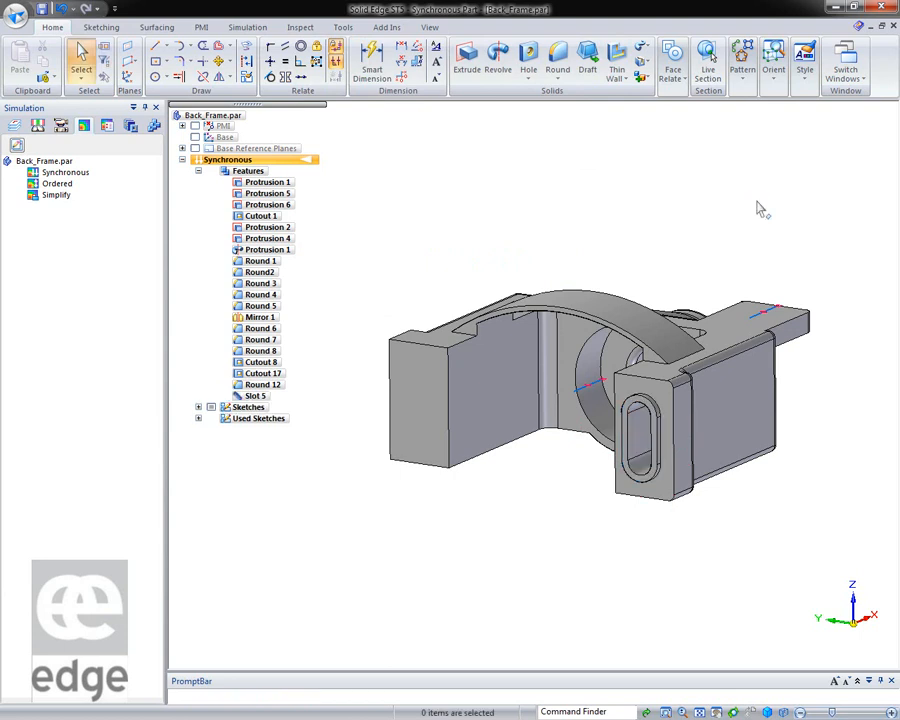
Edit the new slot on the frame's end face and set its counterbore path offset to 2 mm
middle_drag(635, 187, 676, 228)
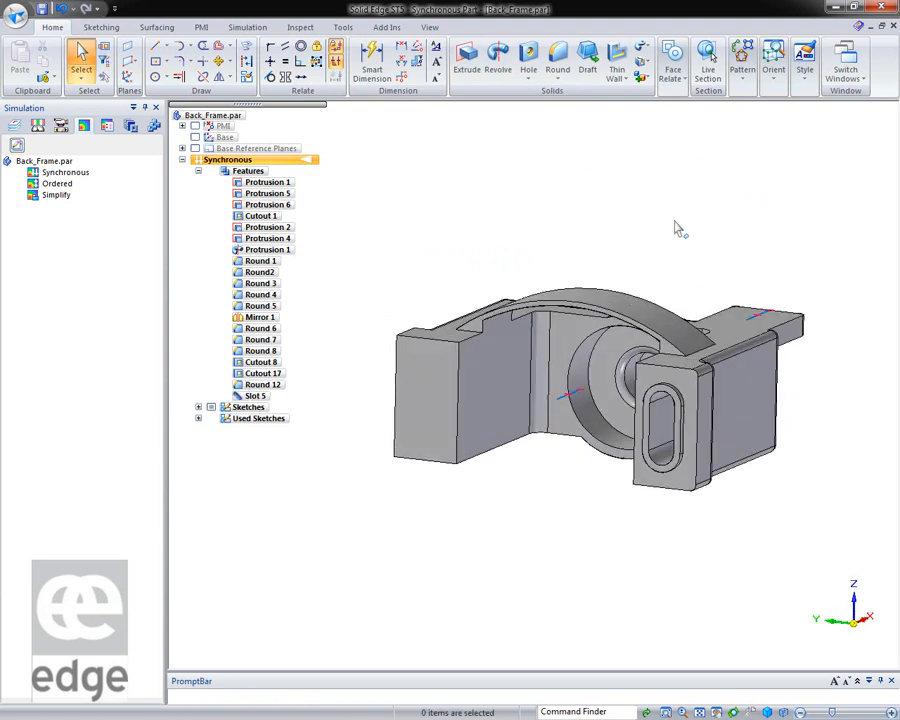
click(648, 427)
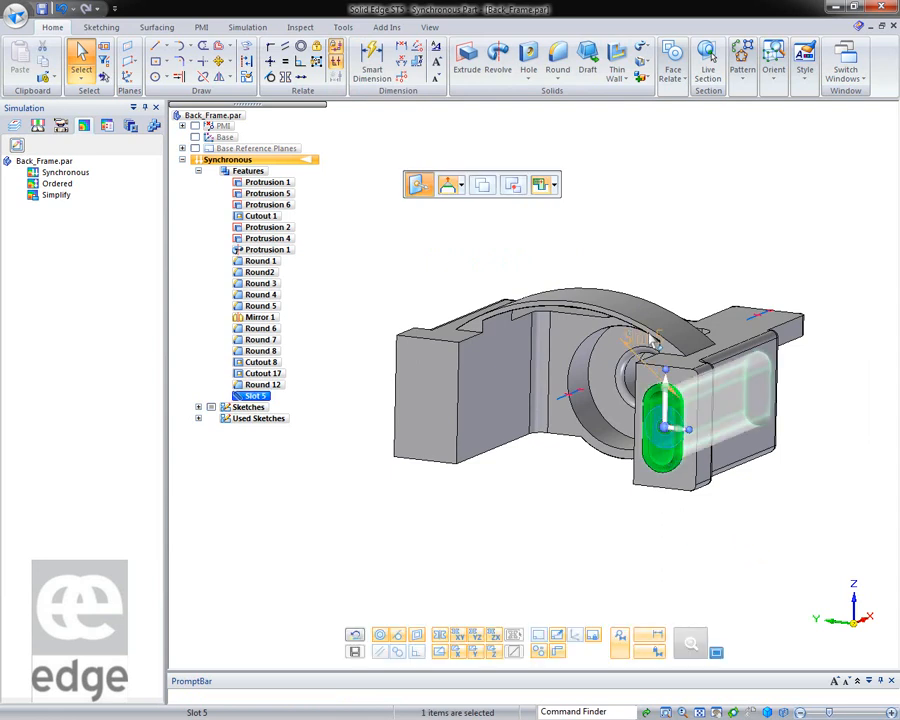
click(650, 340)
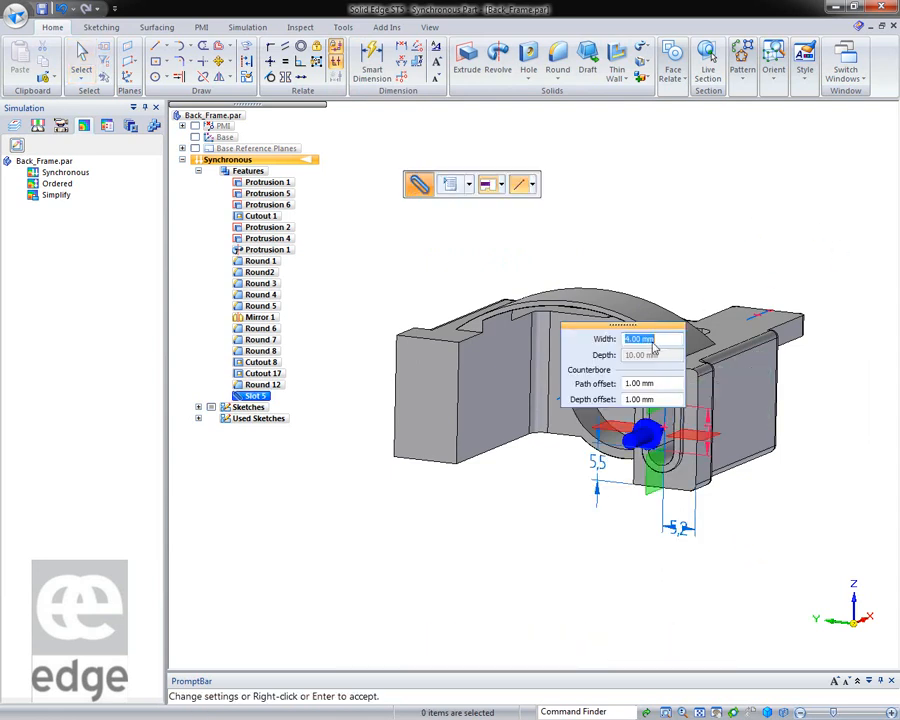
click(660, 388)
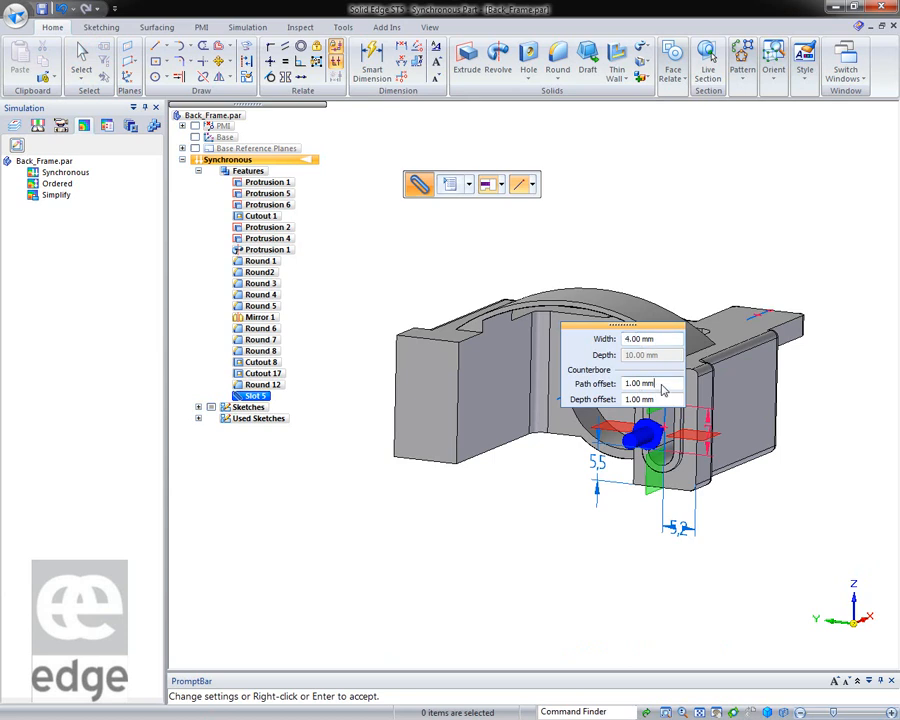
text(2)
key(Tab)
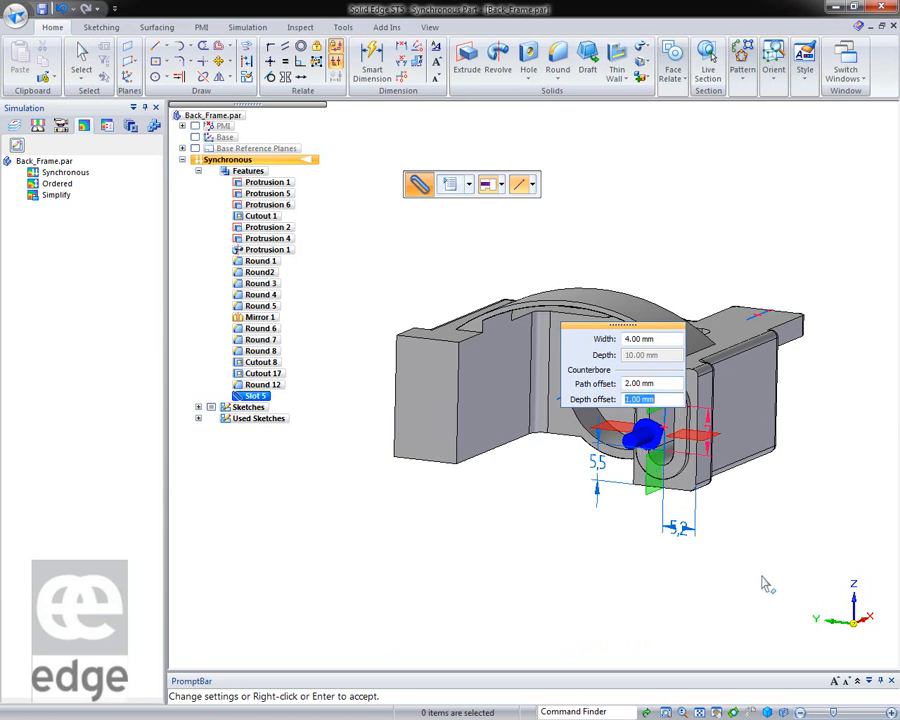
Accept the edited offsets of the slot on the frame's end face and clear the selection
key(Return)
right_click(765, 585)
click(765, 567)
key(End)
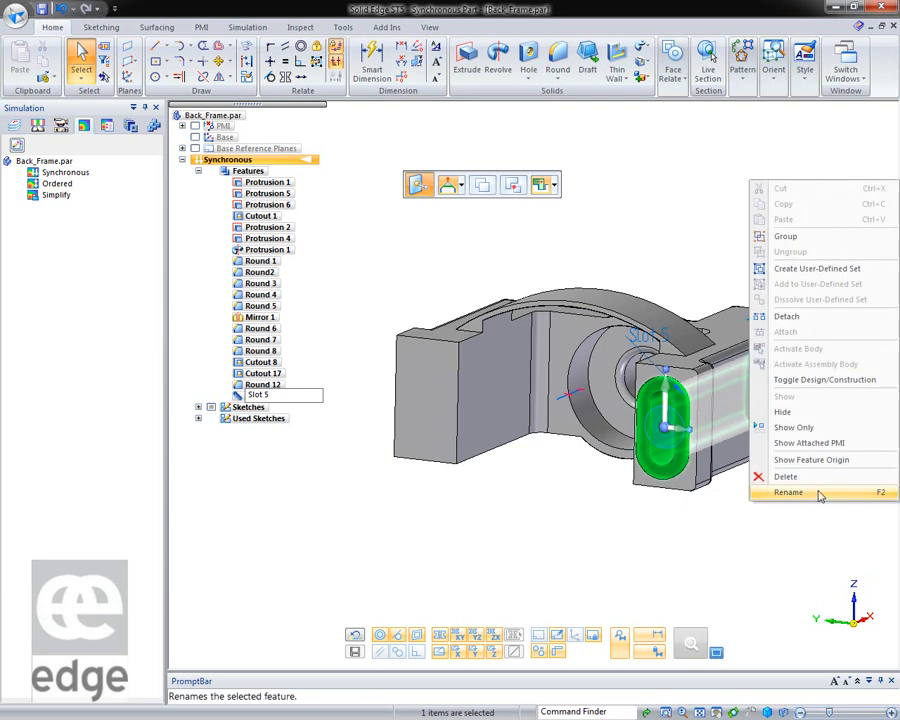
middle_drag(619, 579, 295, 507)
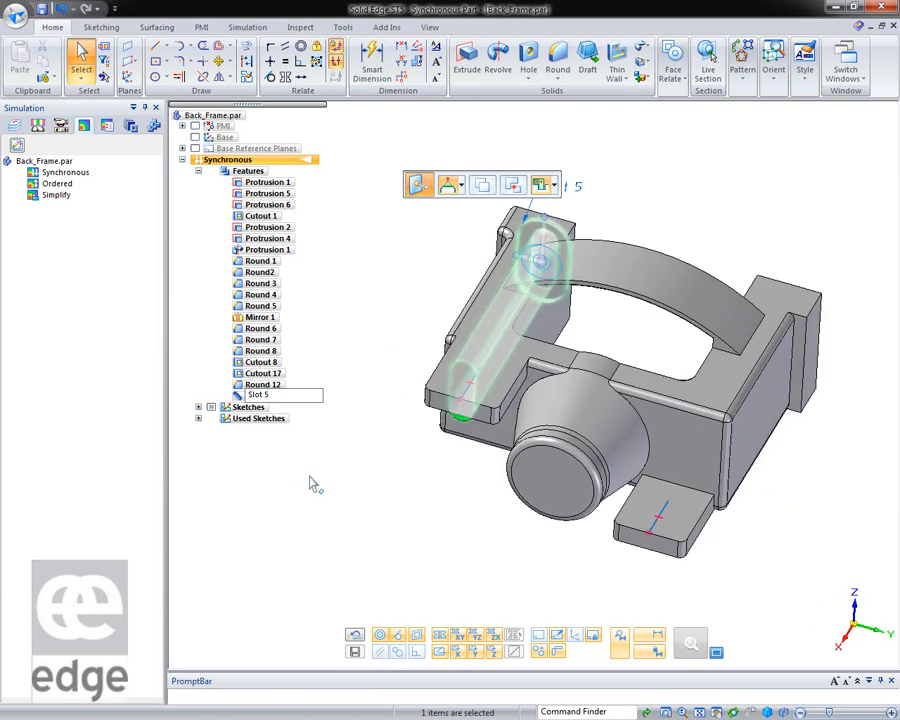
right_click(306, 472)
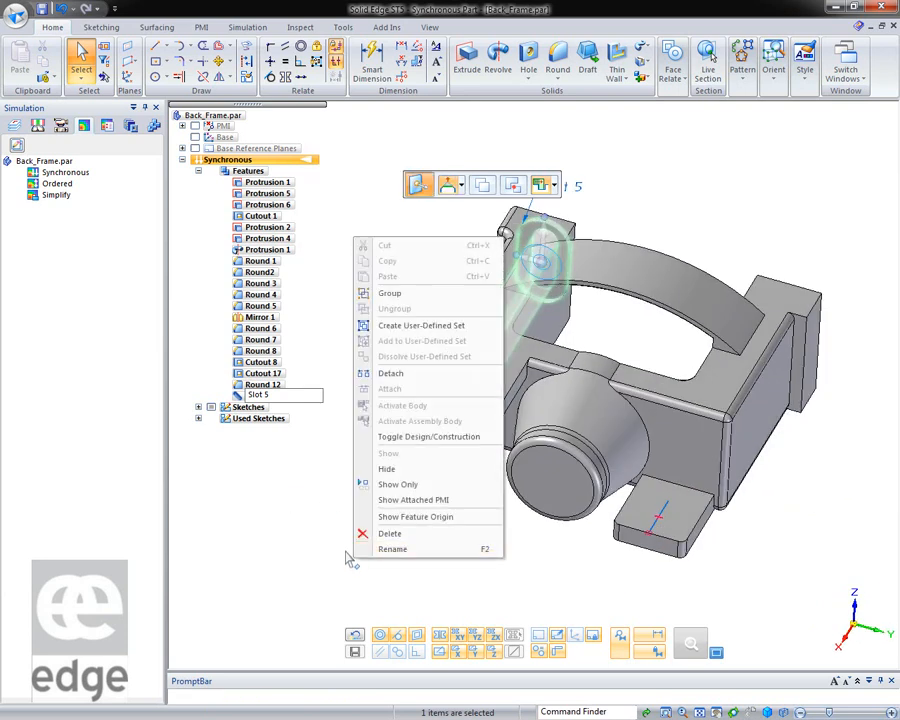
click(372, 492)
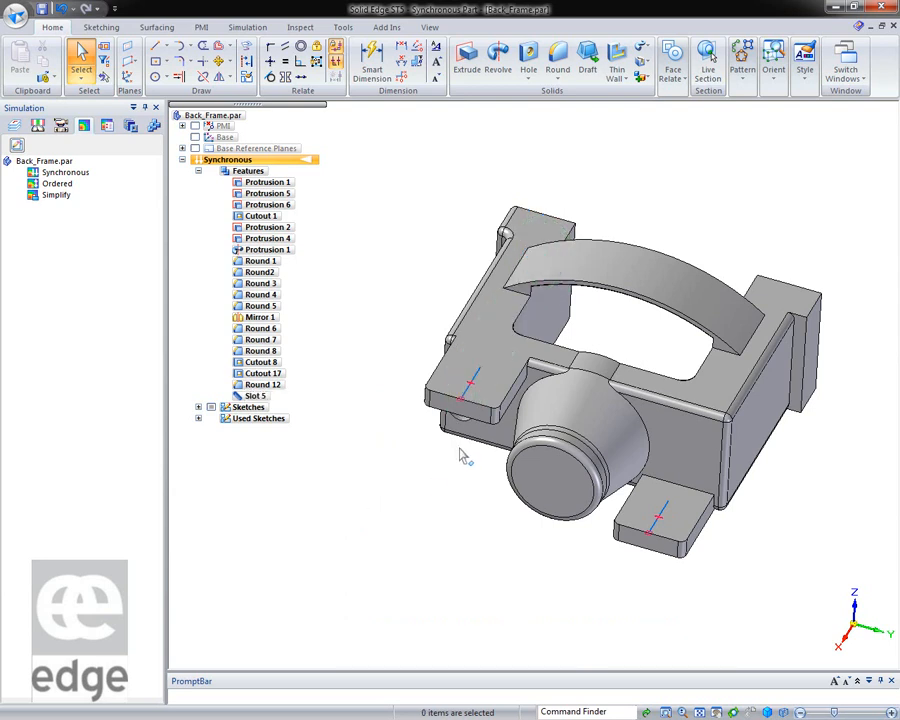
Cut a slot with a recessed counterbore along the sketch line on the first mounting lug, keeping the 4 mm width and 1 mm offsets
right_click(375, 437)
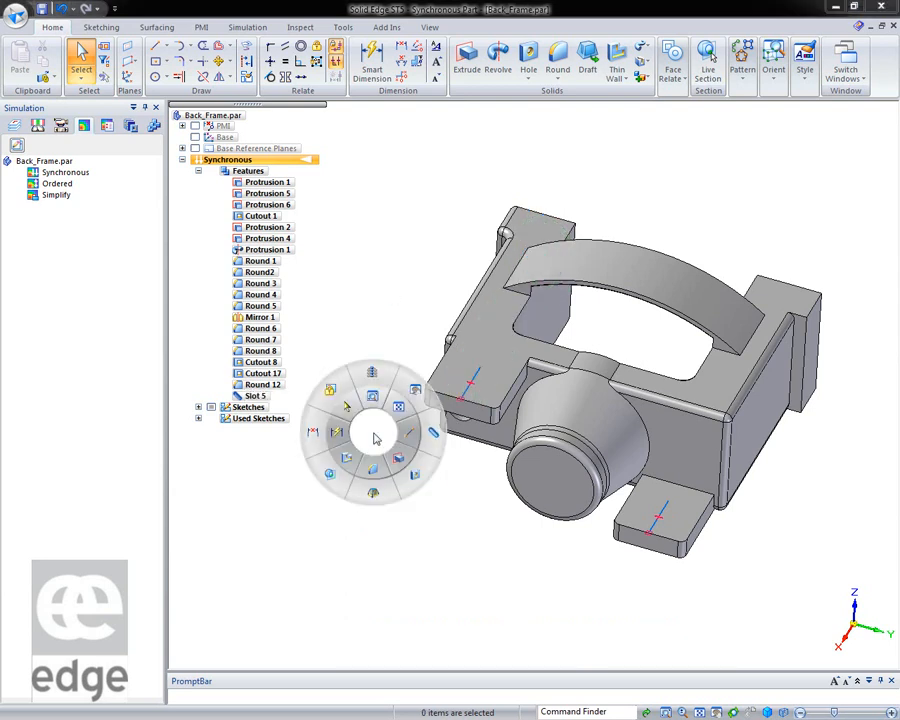
click(434, 428)
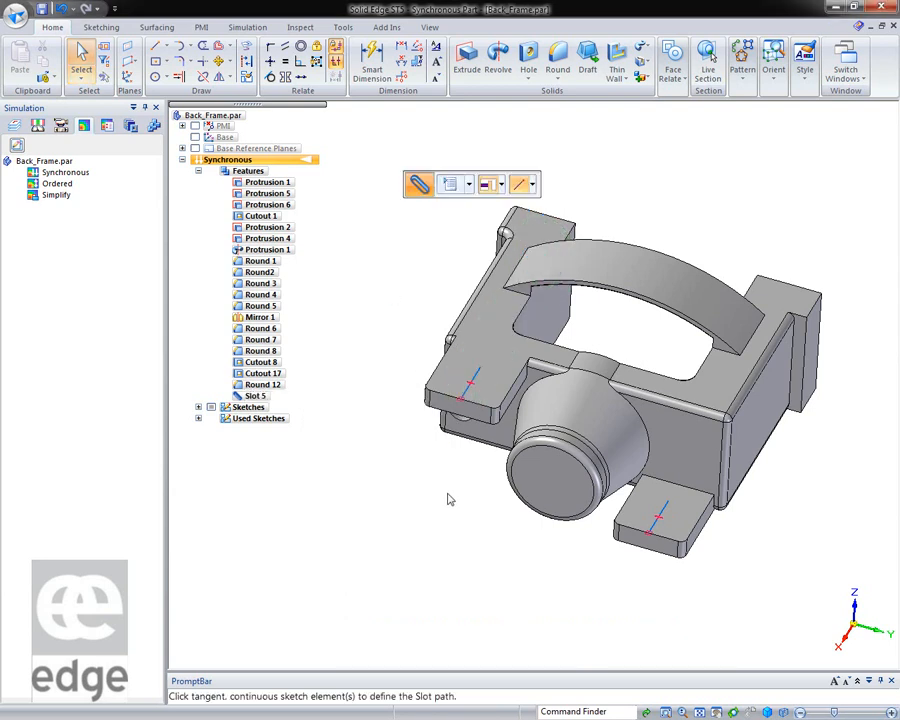
click(471, 383)
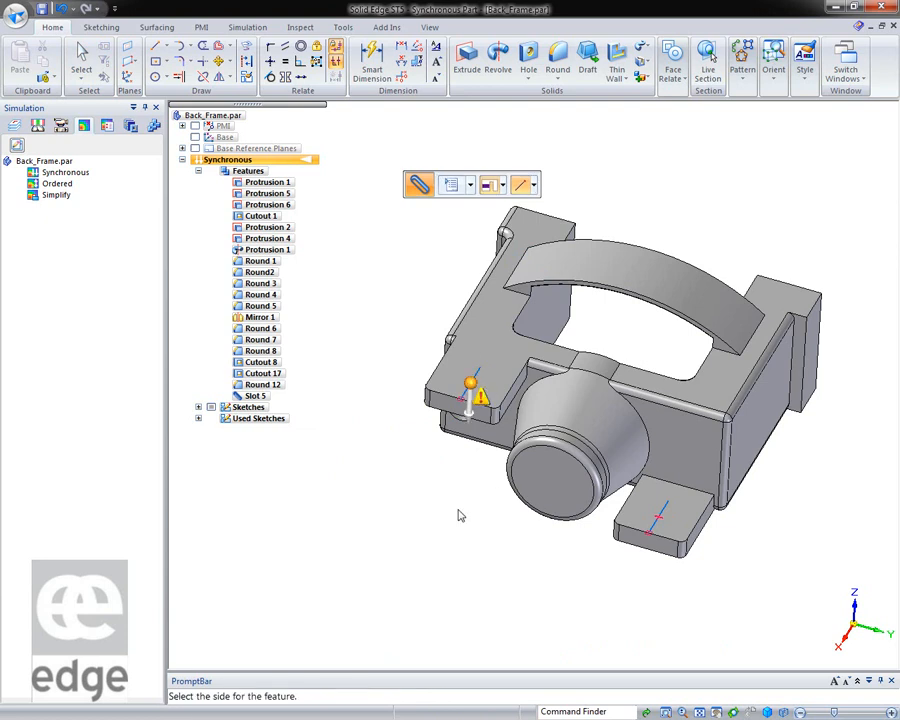
click(455, 184)
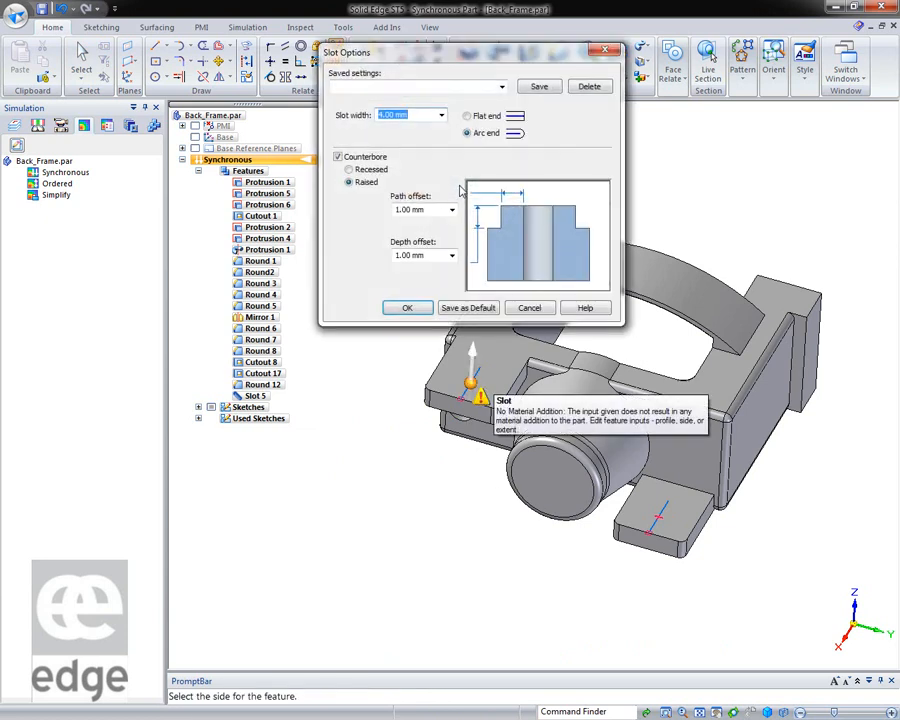
click(350, 169)
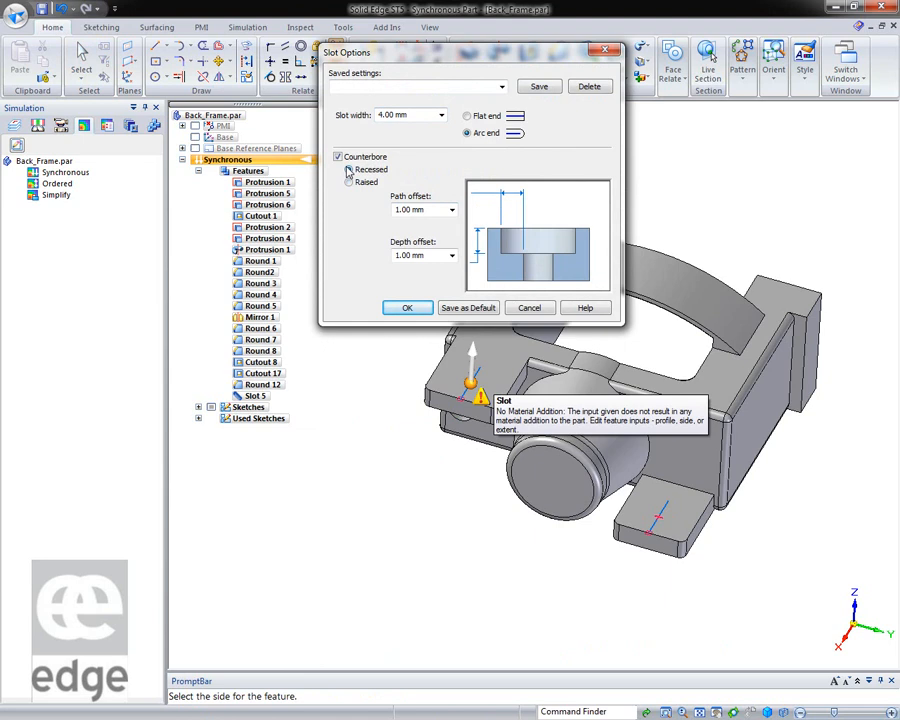
click(407, 309)
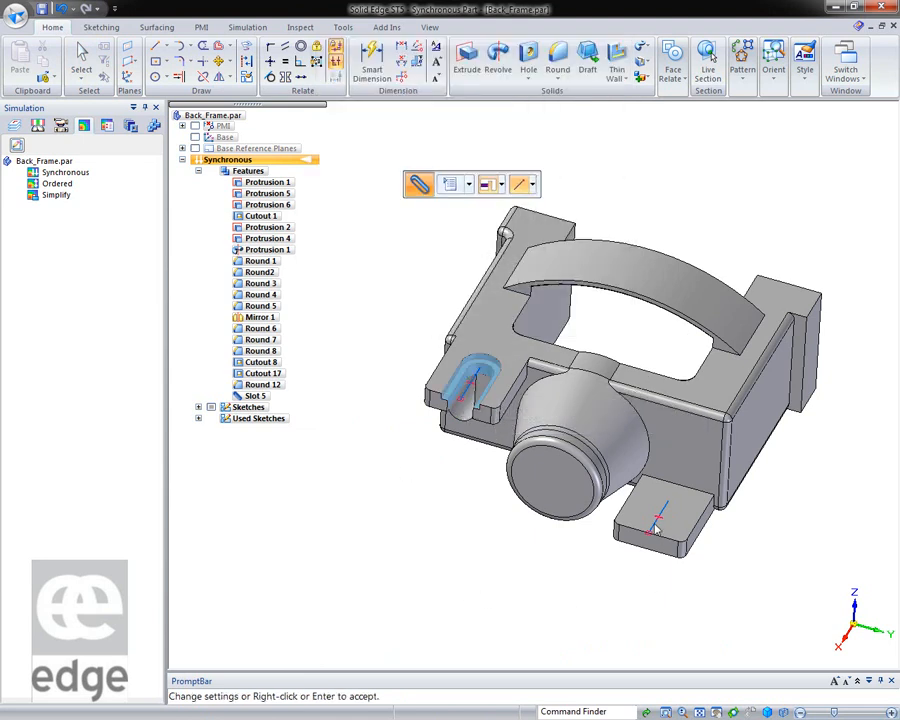
right_click(460, 550)
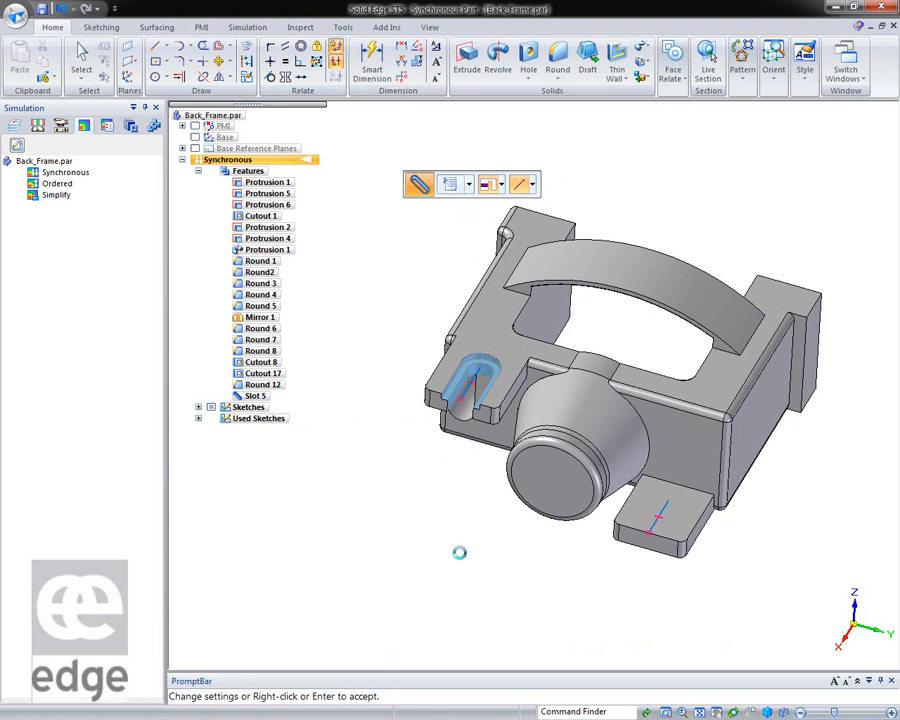
Cut a matching recessed-counterbore slot along the sketch line on the other mounting lug
right_drag(382, 589, 448, 582)
click(655, 524)
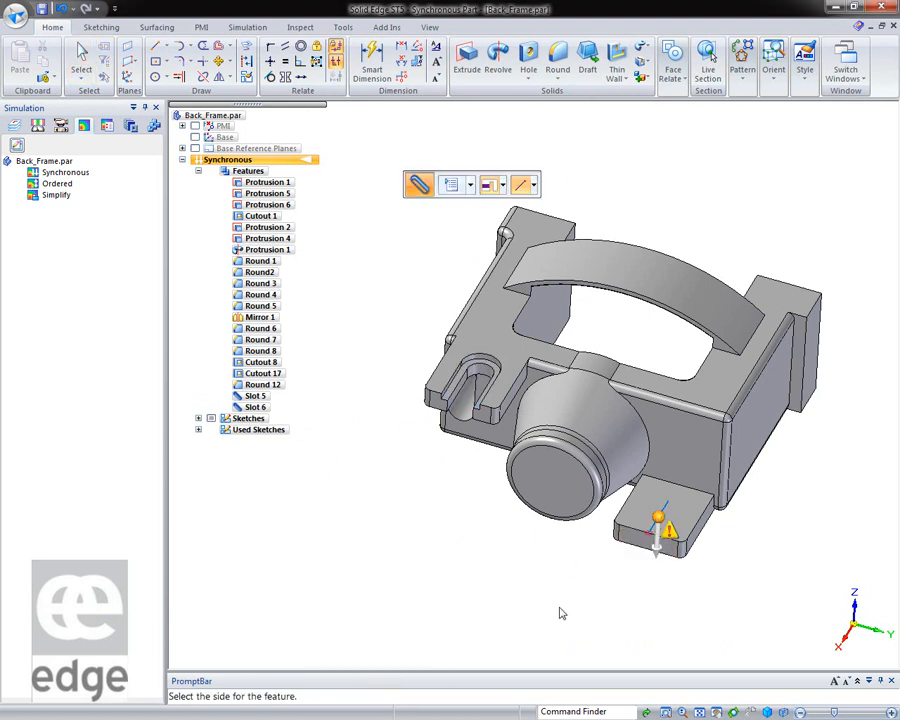
click(508, 644)
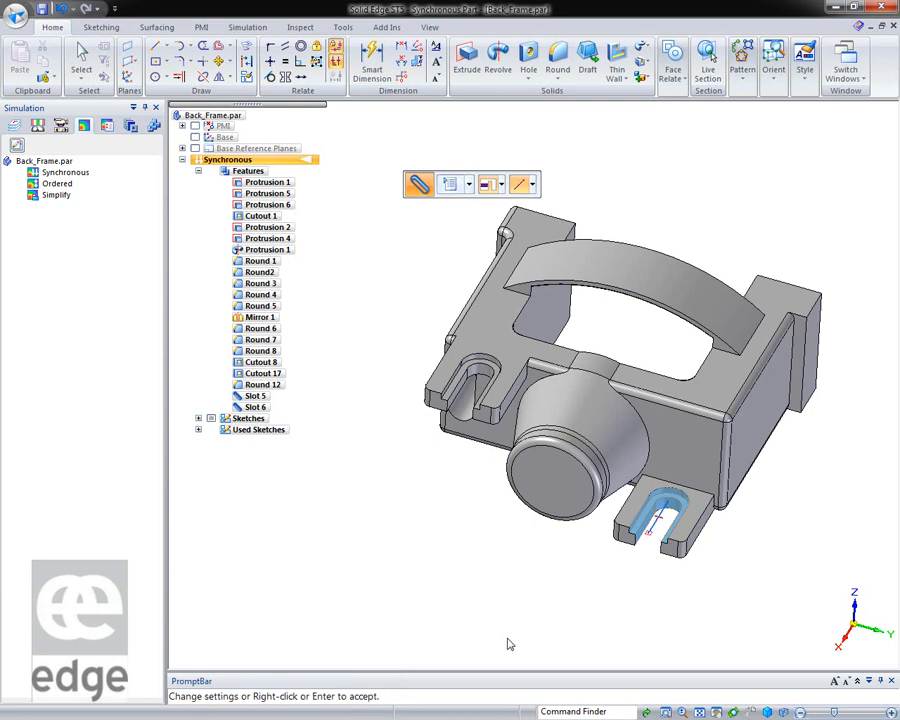
right_click(456, 566)
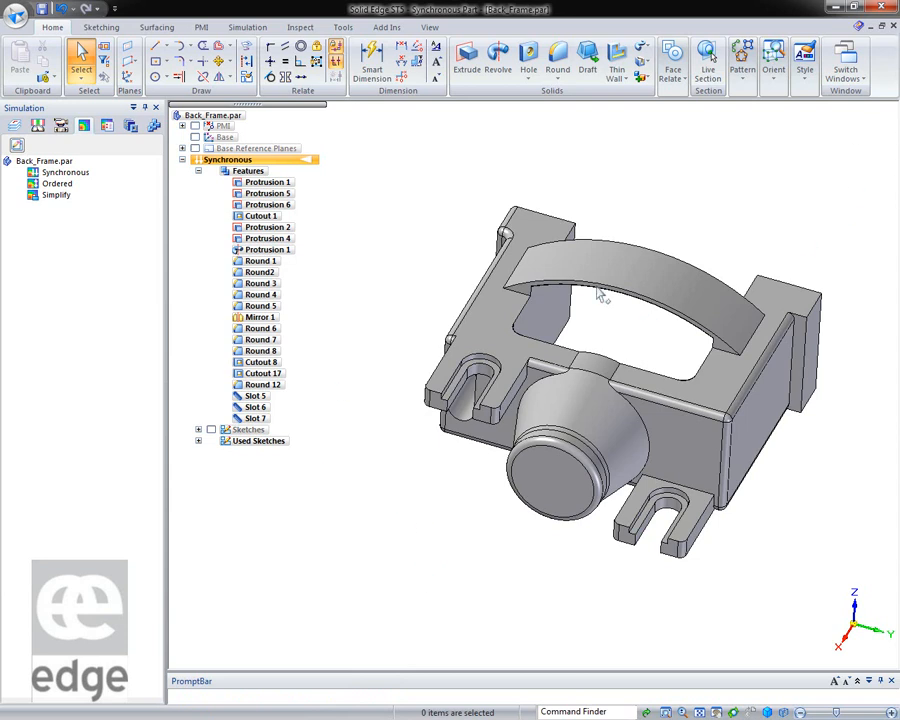
Inspect the slots from both ends of the frame and close Back_Frame.par without saving the changes
middle_drag(418, 559, 660, 400)
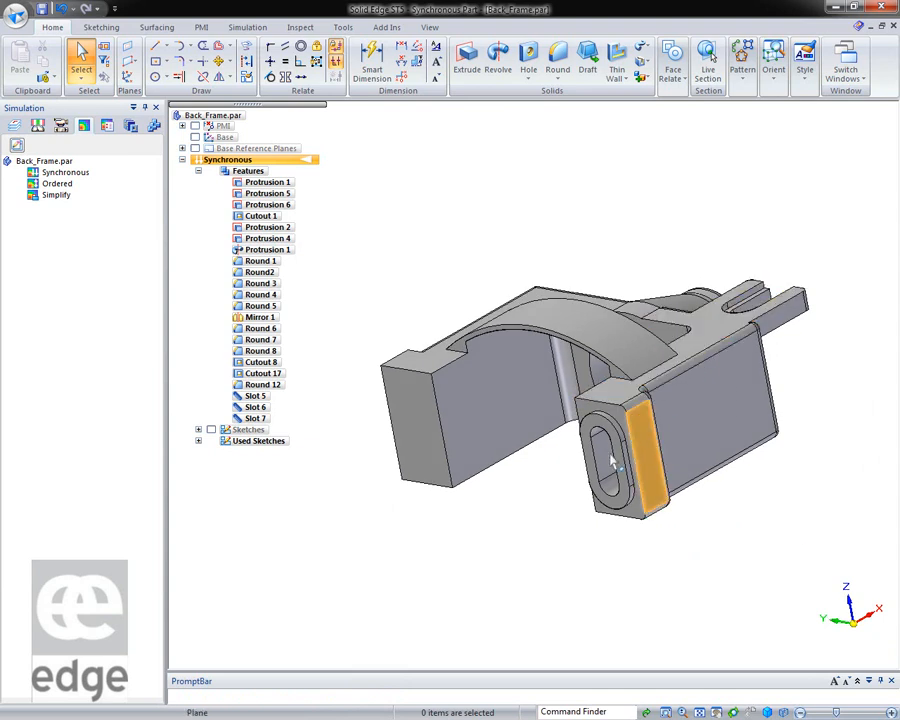
middle_drag(845, 172, 454, 257)
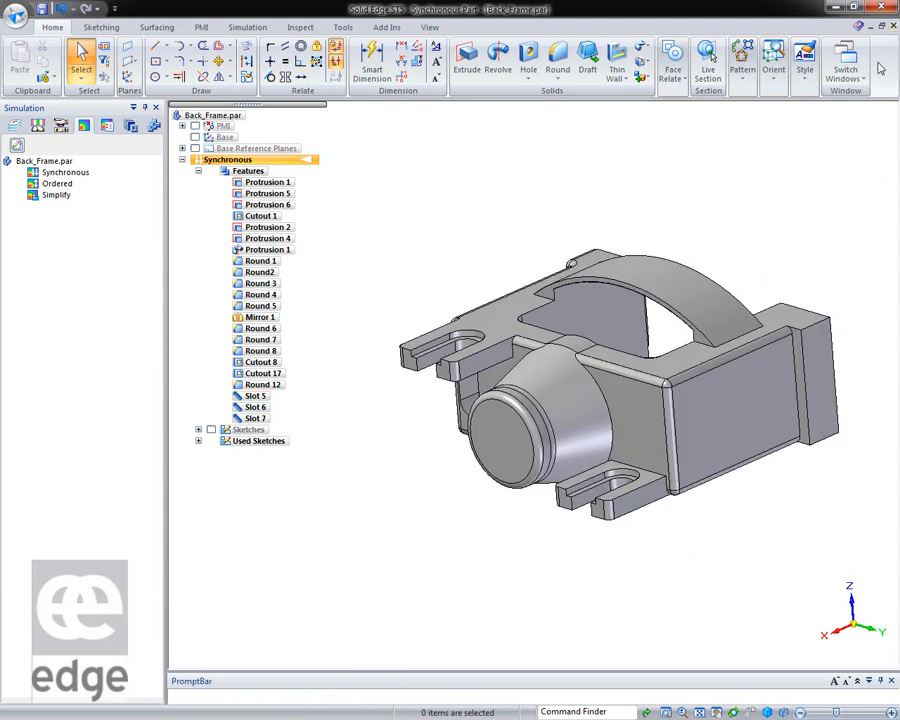
click(893, 27)
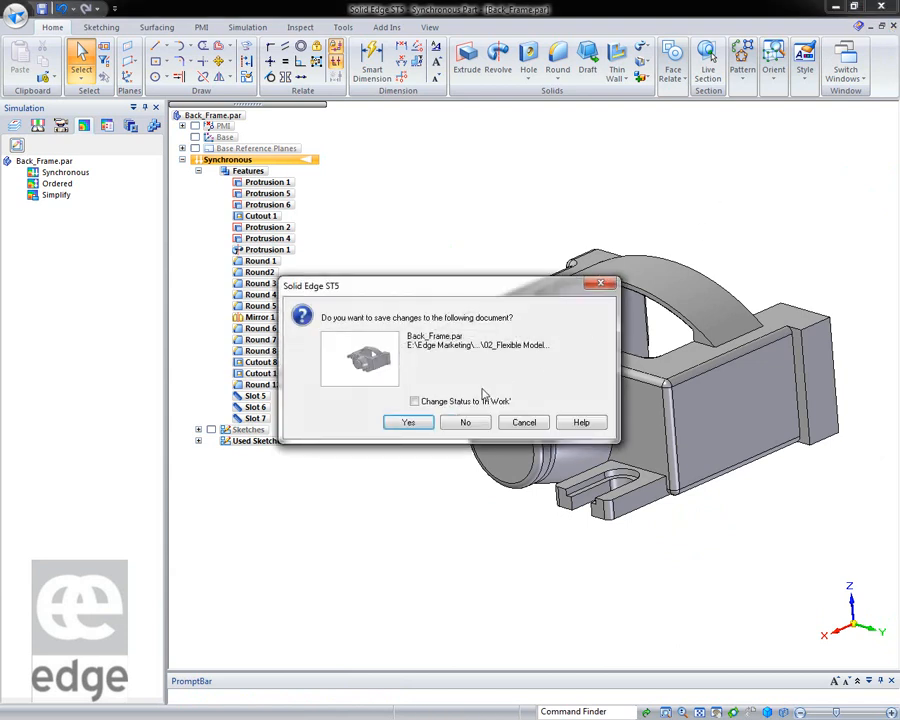
click(465, 422)
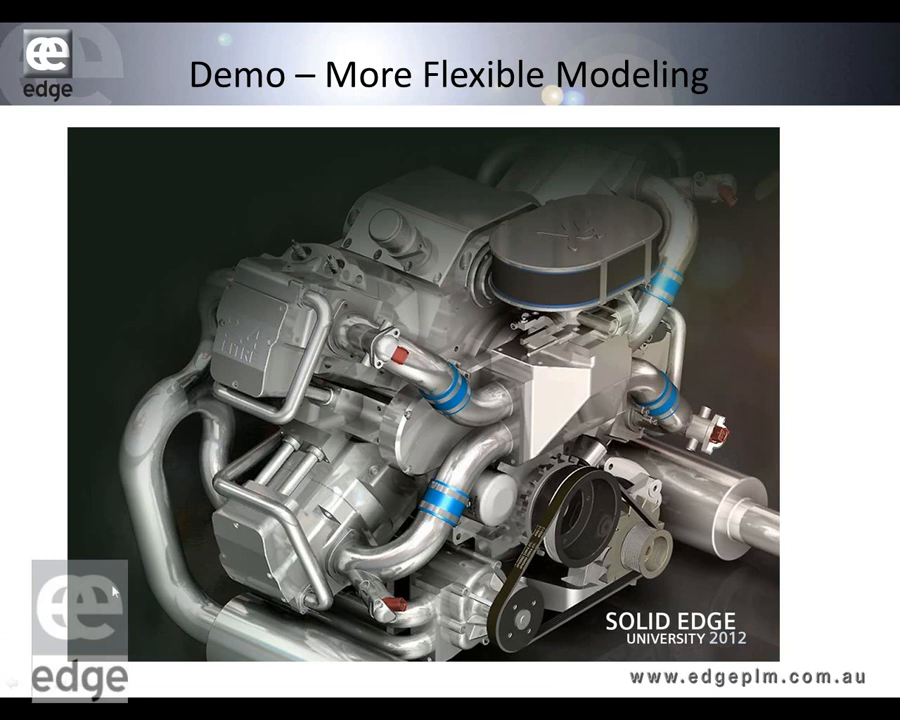
Return to the blade auger assembly and switch to the Cylinder.par document
click(395, 544)
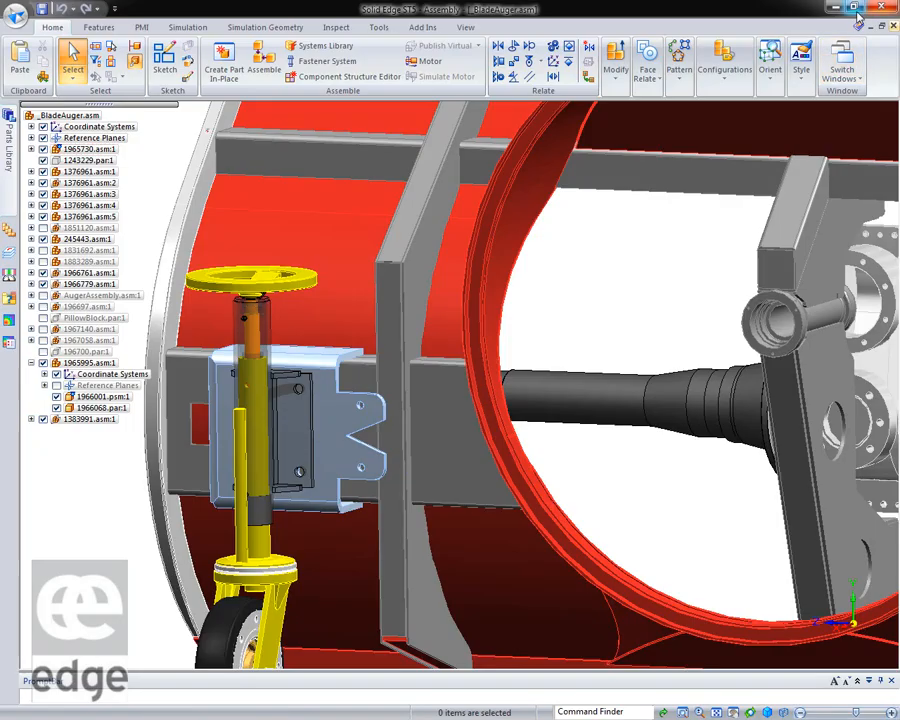
click(838, 80)
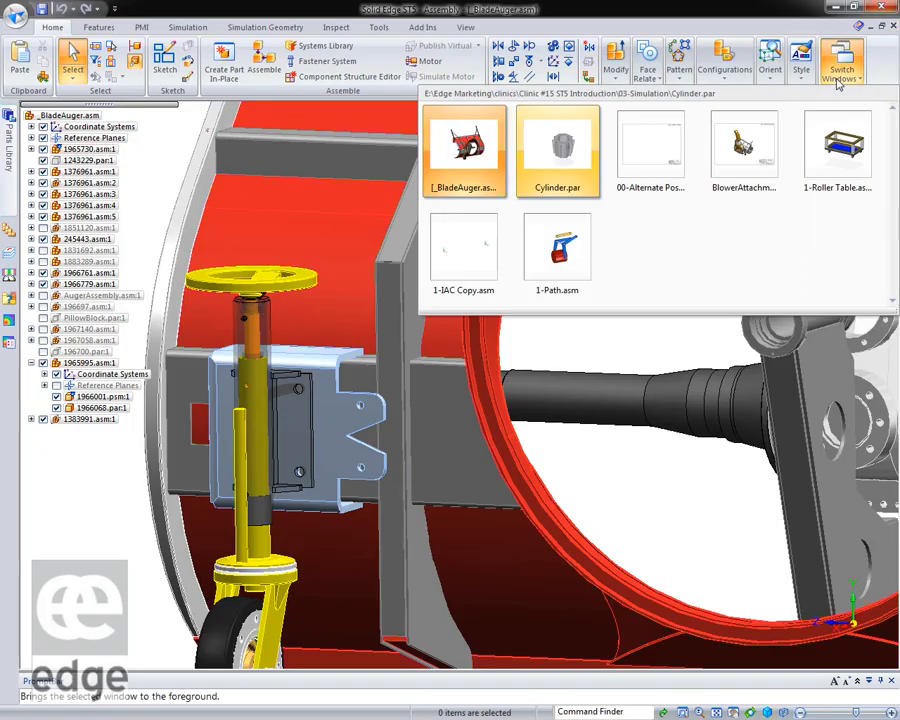
click(576, 160)
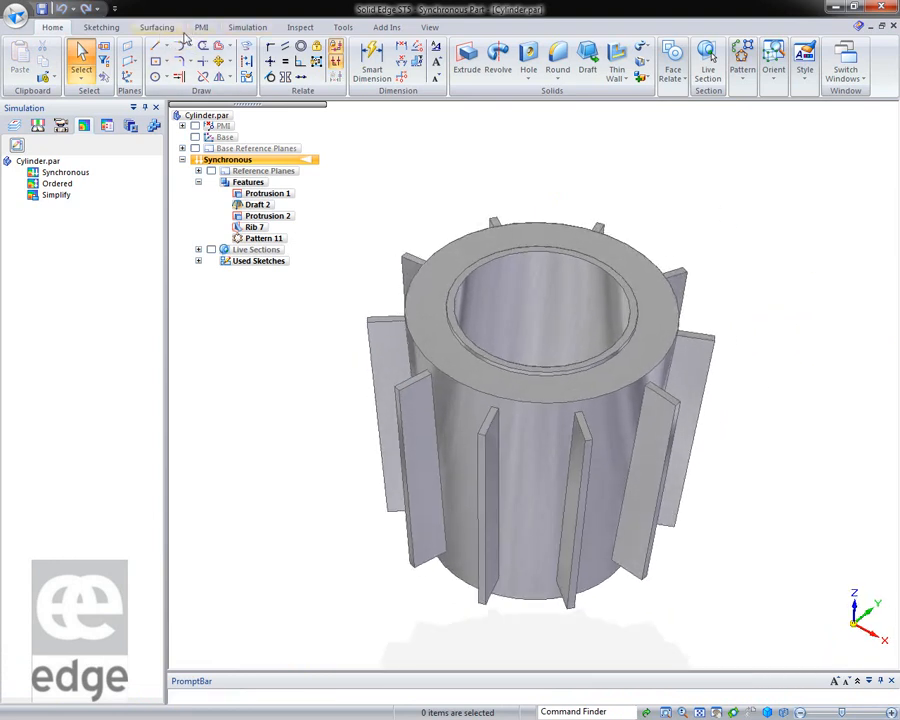
Create a Steady State Heat Transfer simulation study with a tetrahedral mesh for the finned cylinder
click(249, 29)
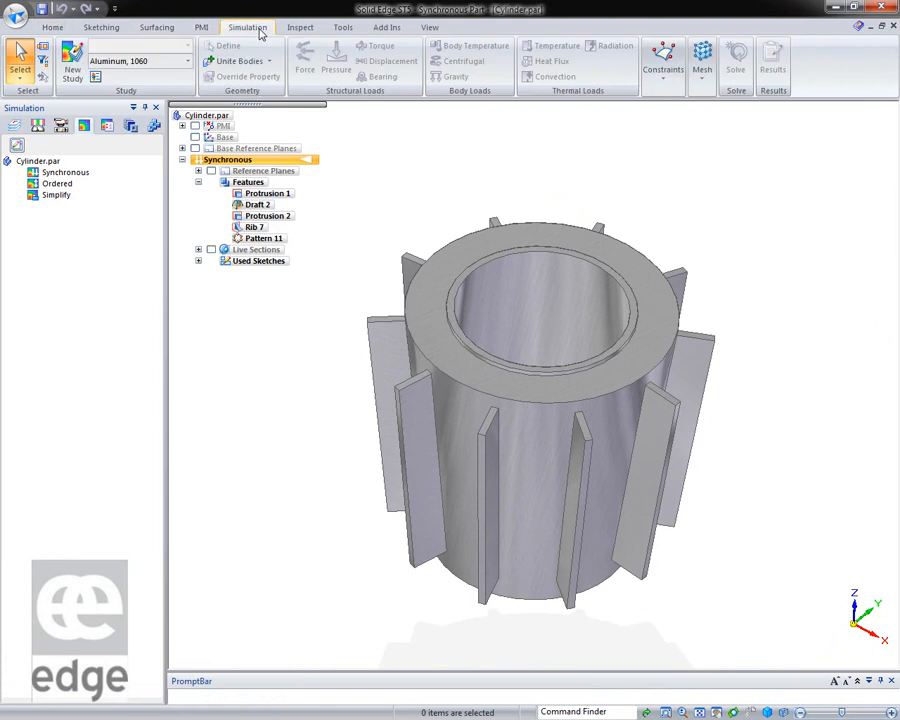
click(72, 73)
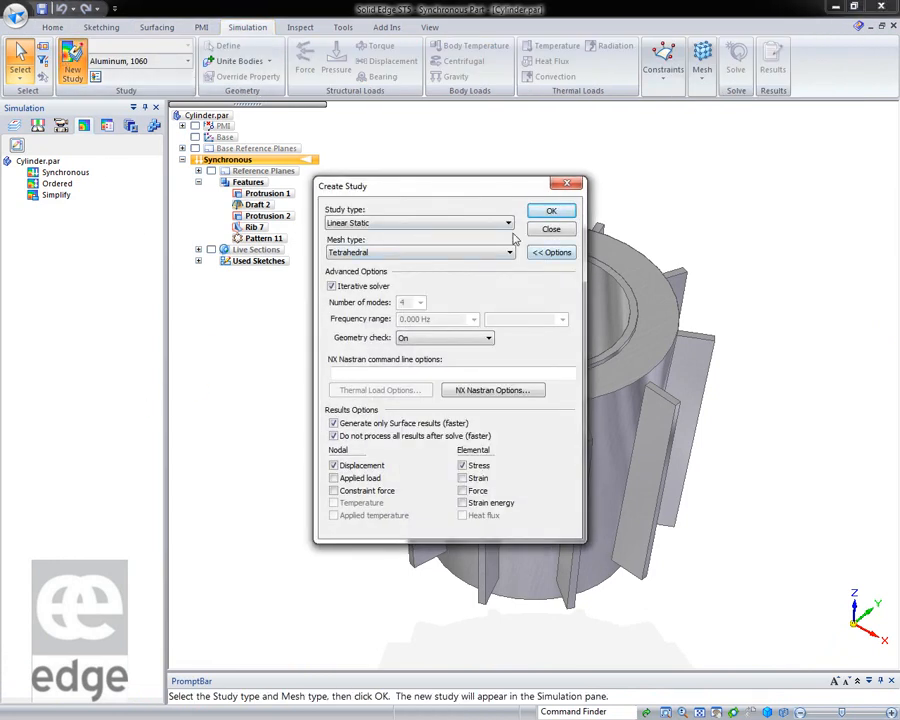
click(509, 224)
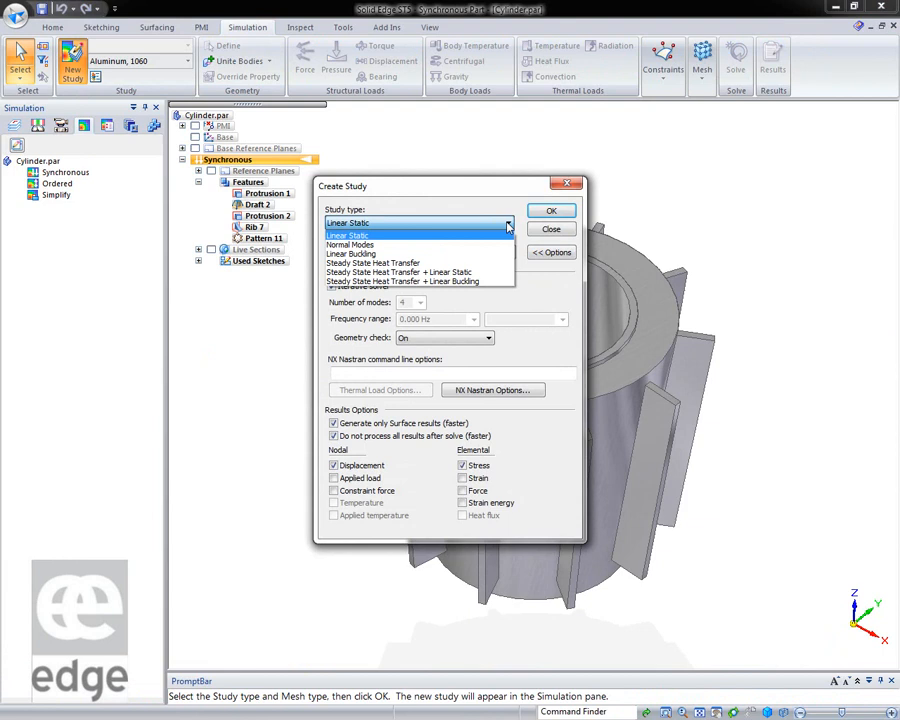
click(397, 263)
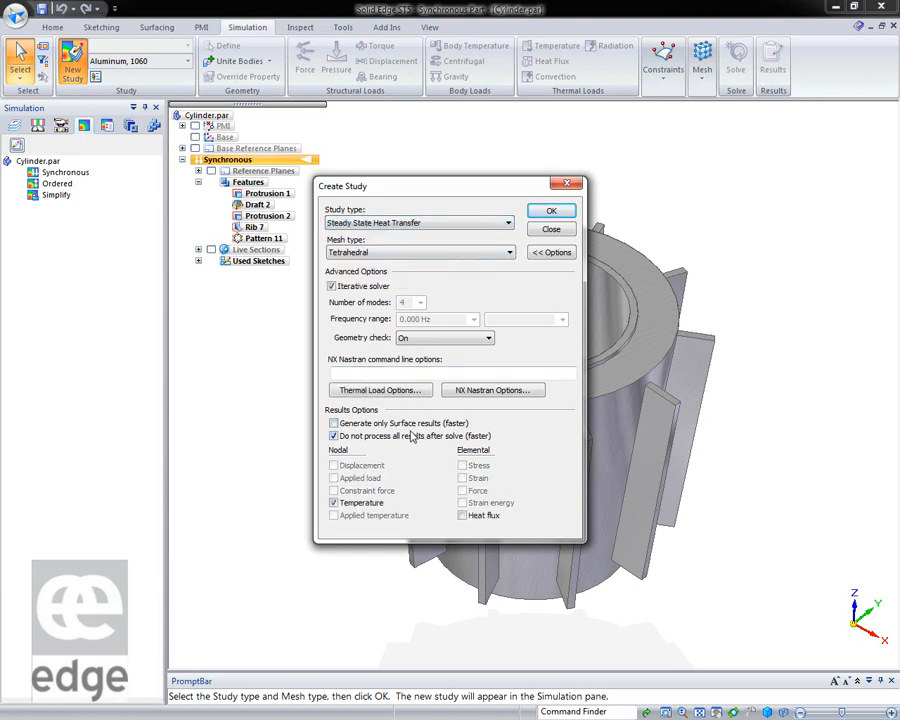
click(550, 214)
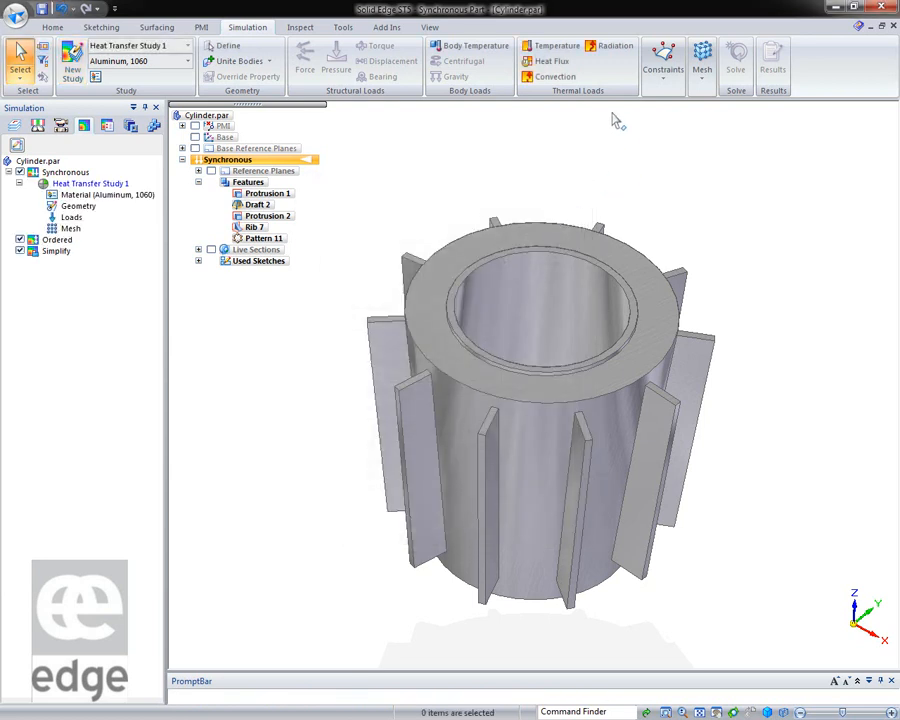
Apply a total heat flux of 10 W to the cylinder's inner bore face and expand the study's loads
click(551, 61)
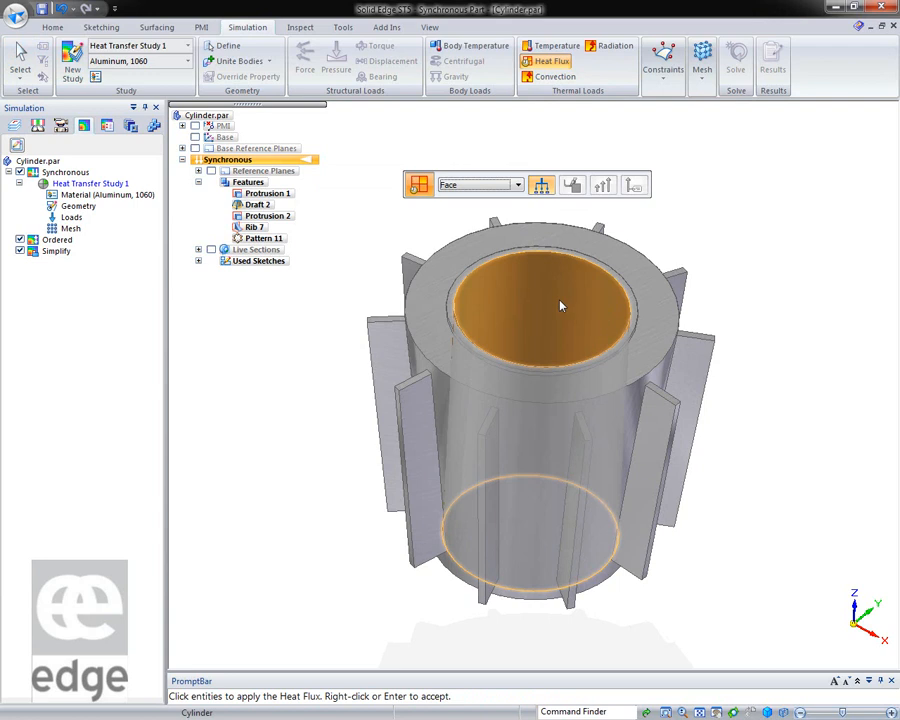
click(561, 306)
text(10)
key(Return)
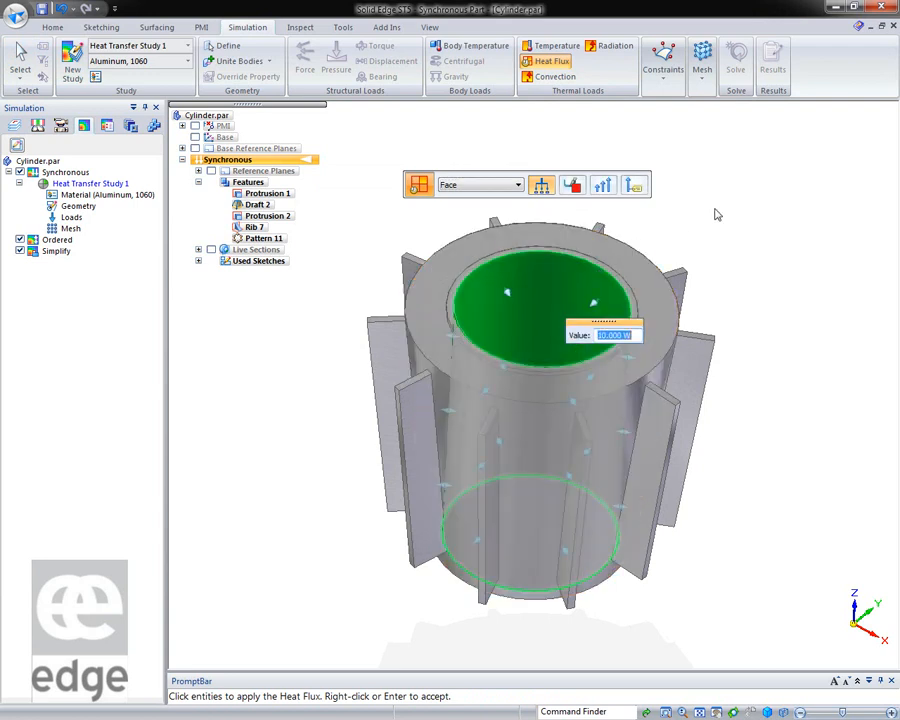
right_click(842, 342)
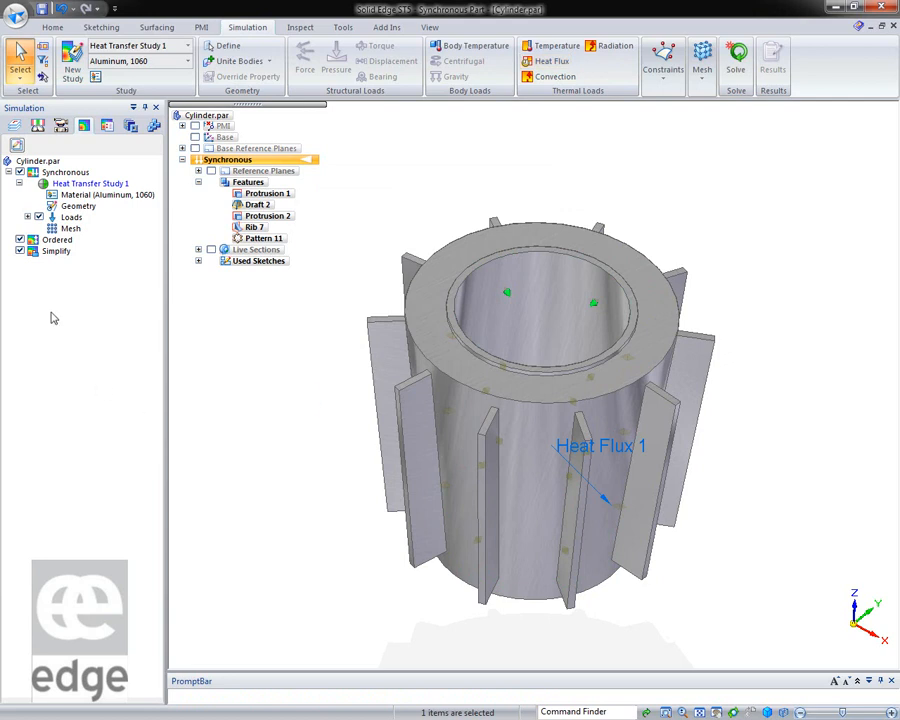
click(27, 216)
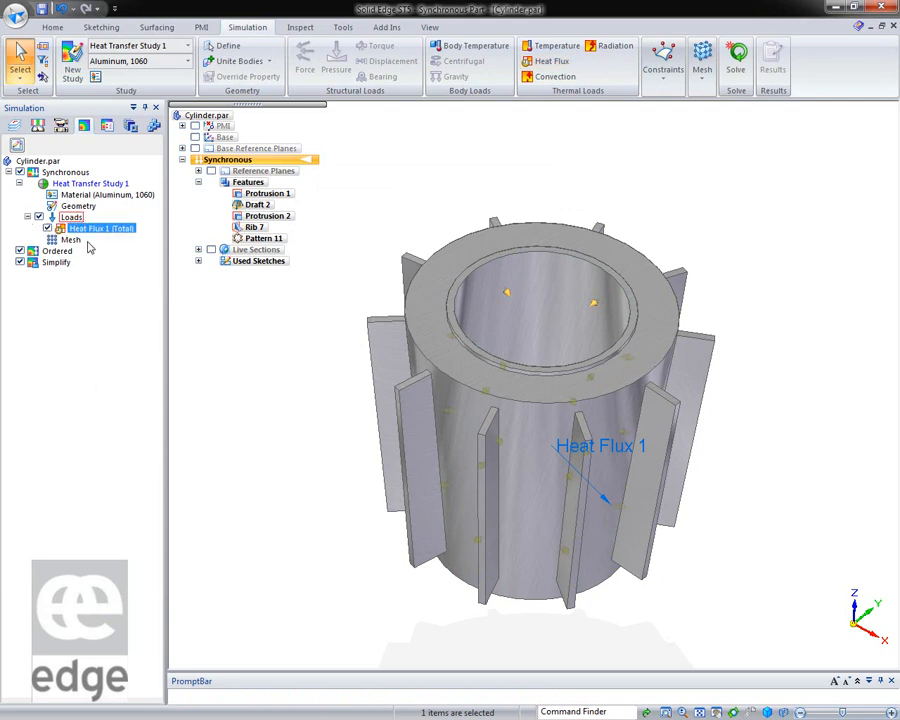
Apply a convection load to all faces except the inner bore, with film coefficient 1 W/m^2-K and ambient temperature 68 F
click(553, 76)
drag(313, 180, 798, 648)
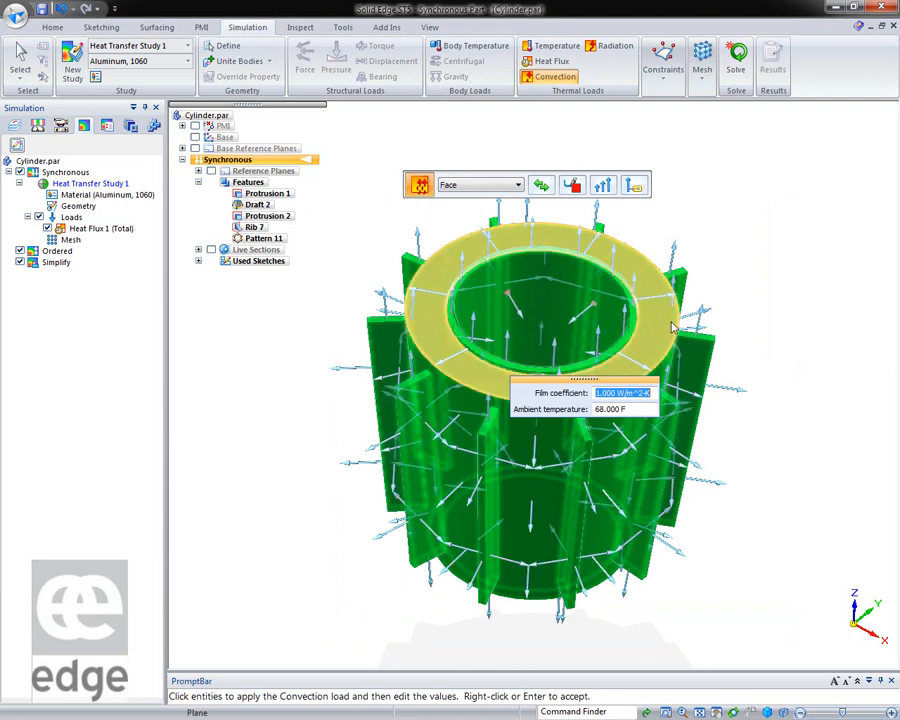
click(570, 293)
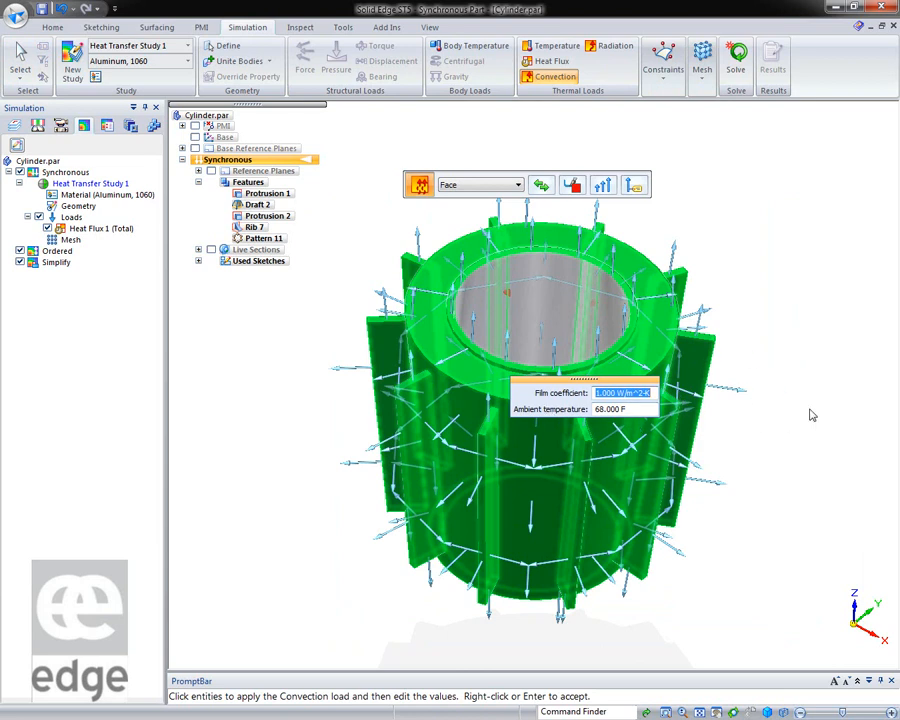
key(Return)
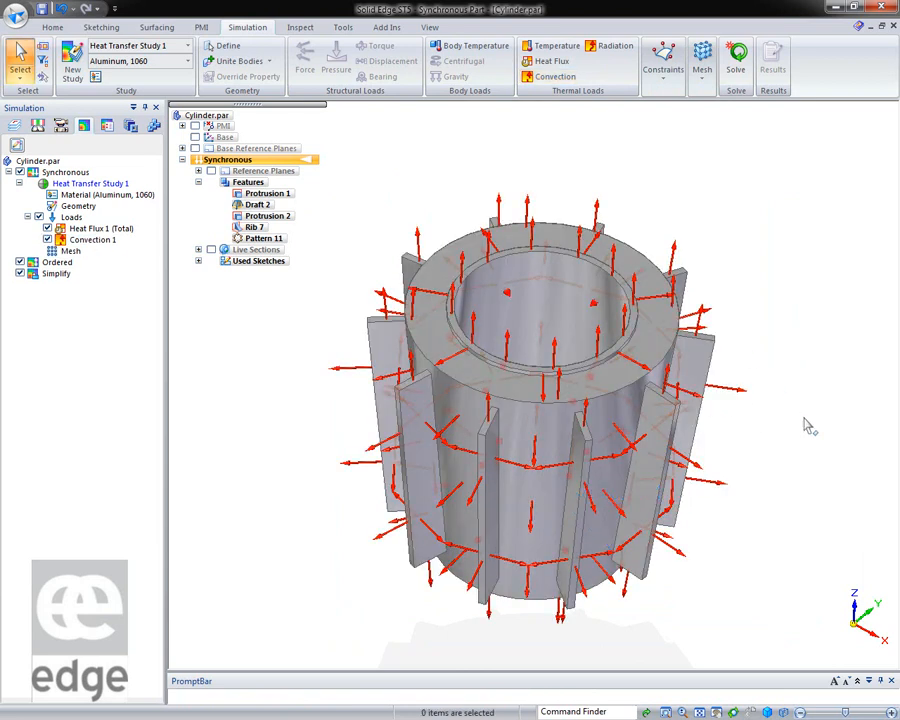
Hide the study's loads and generate the tetrahedral mesh of the finned cylinder at the default subjective mesh size
click(38, 217)
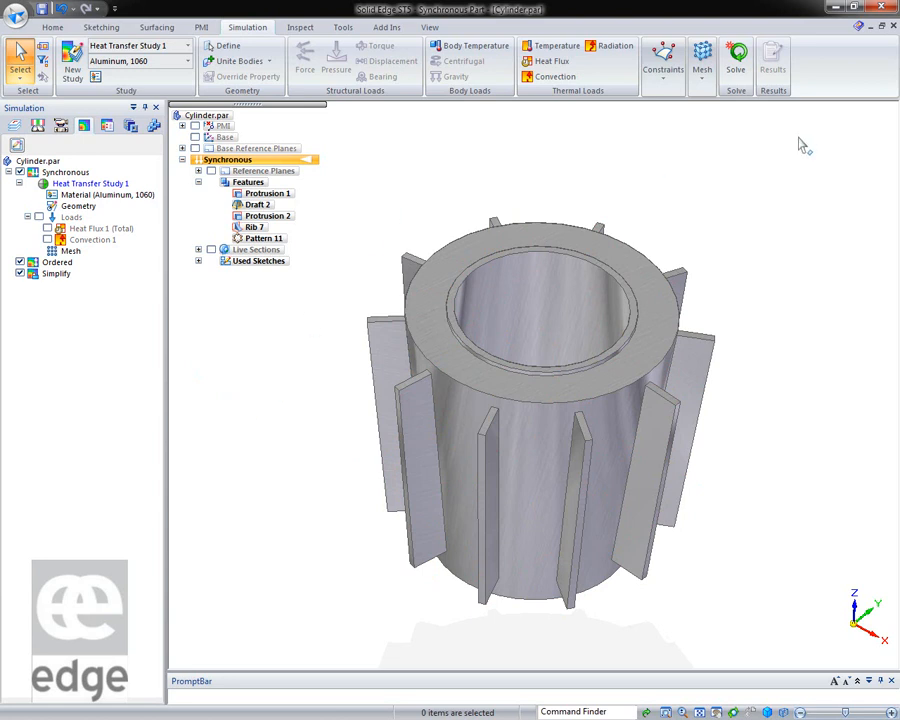
click(702, 74)
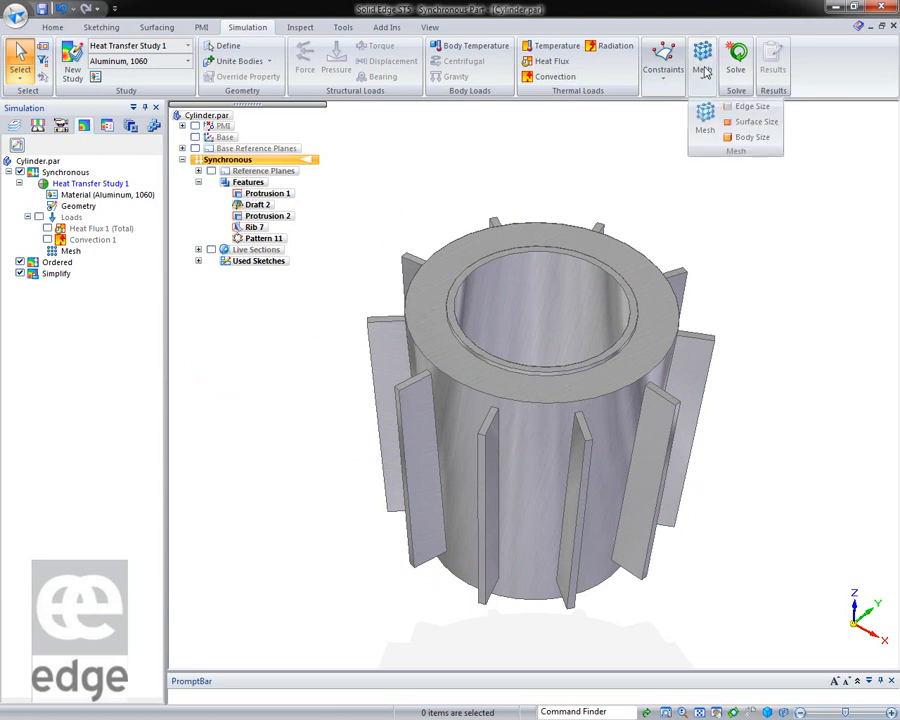
click(704, 122)
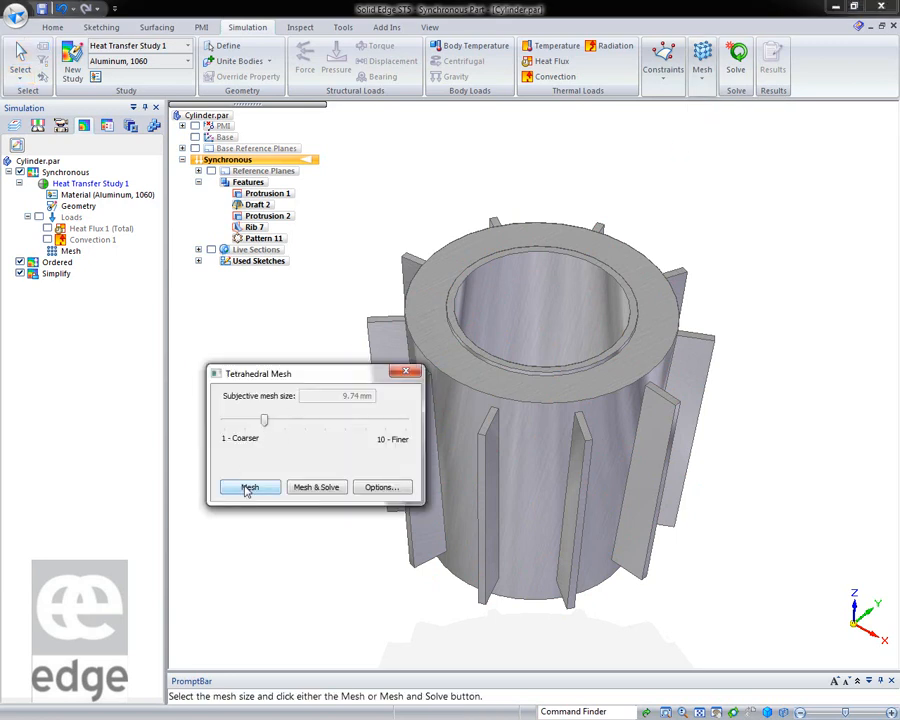
click(248, 487)
drag(312, 374, 243, 161)
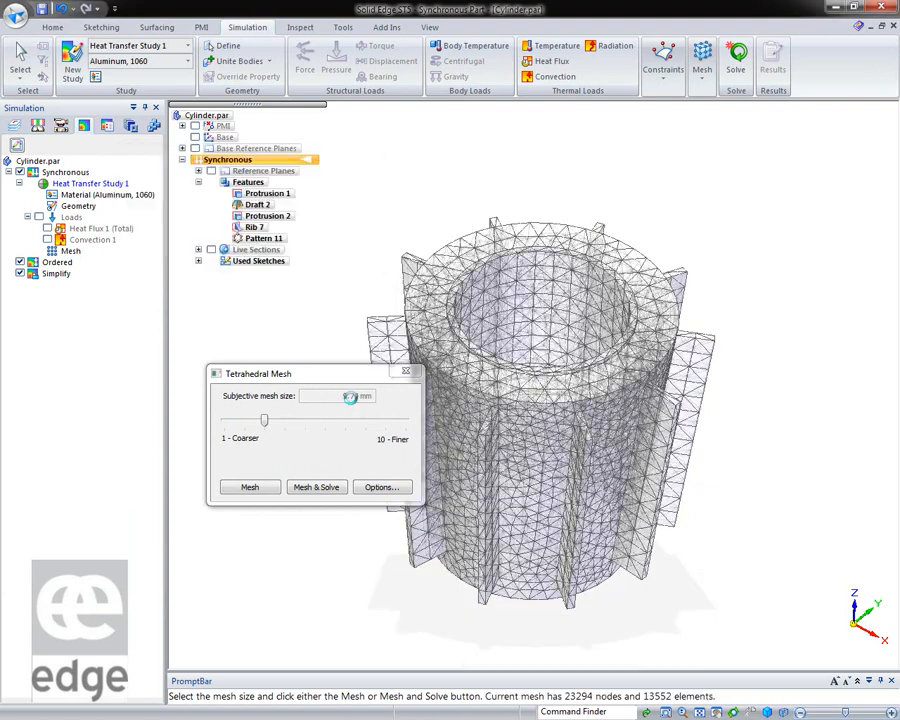
drag(326, 383, 204, 412)
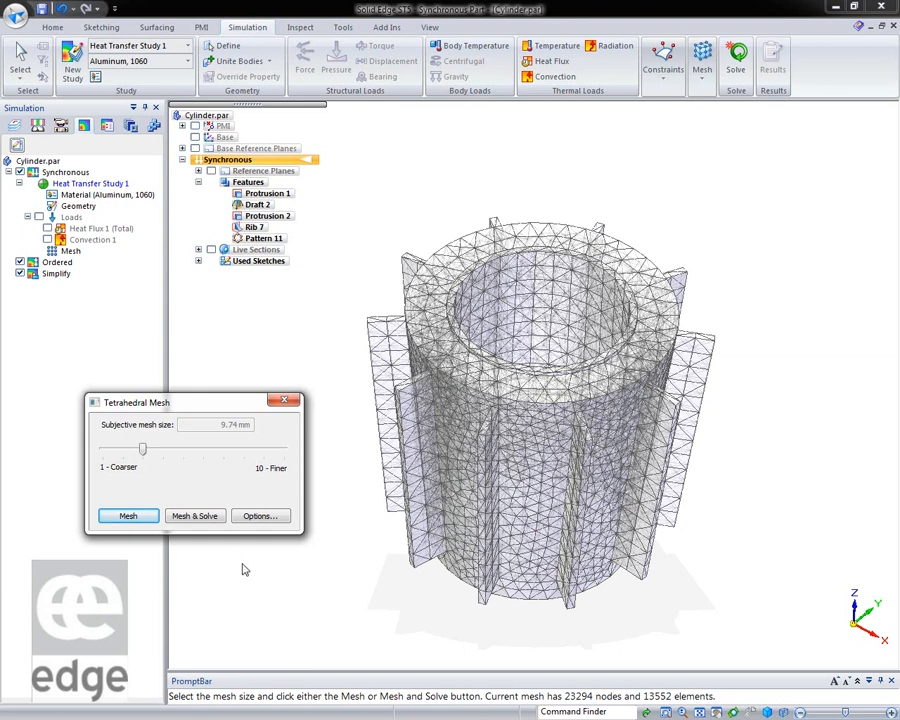
Mesh and solve the heat transfer study, examine the temperature plot around the cylinder, and close the simulation results
click(195, 516)
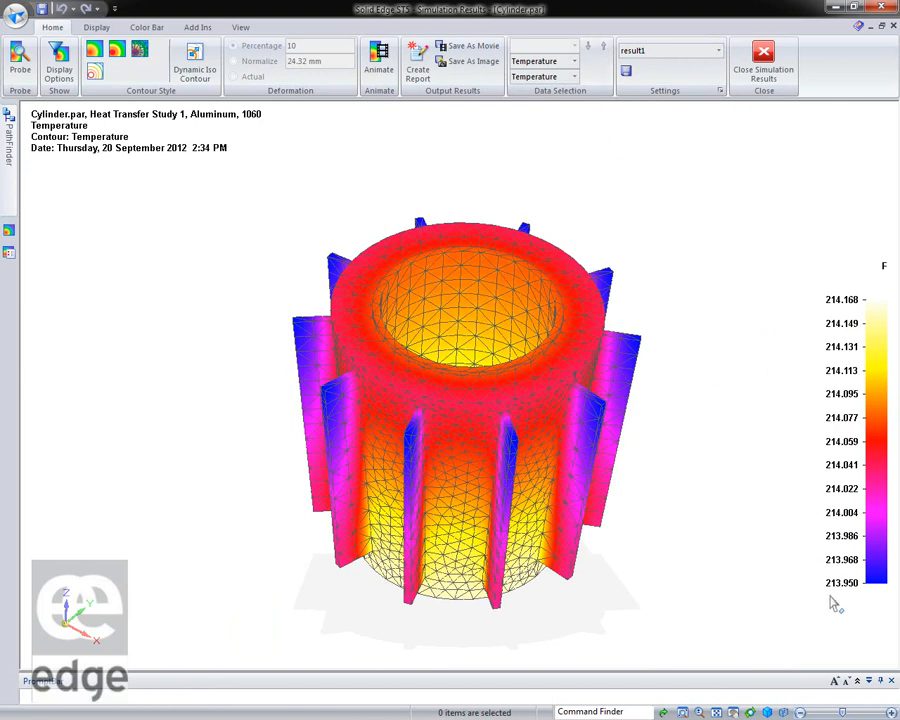
middle_drag(683, 398, 670, 564)
middle_drag(830, 191, 775, 374)
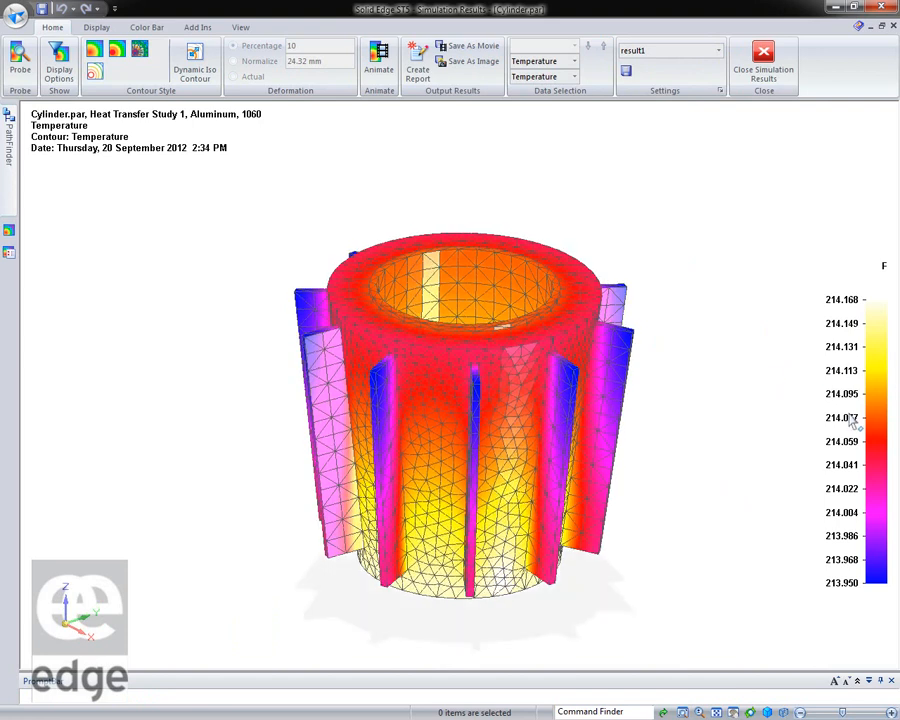
middle_drag(697, 301, 690, 328)
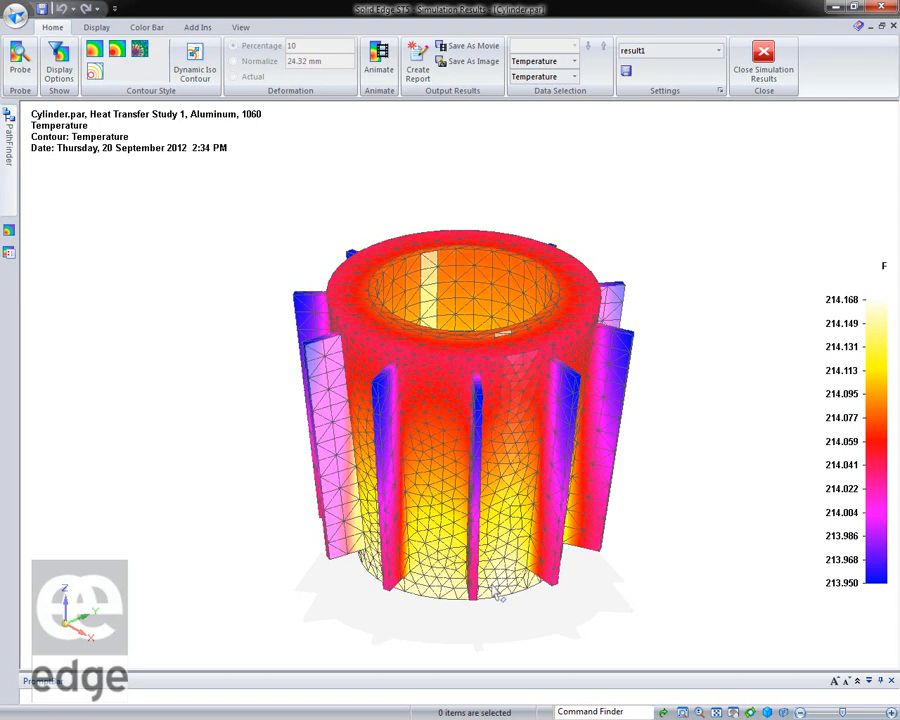
click(770, 62)
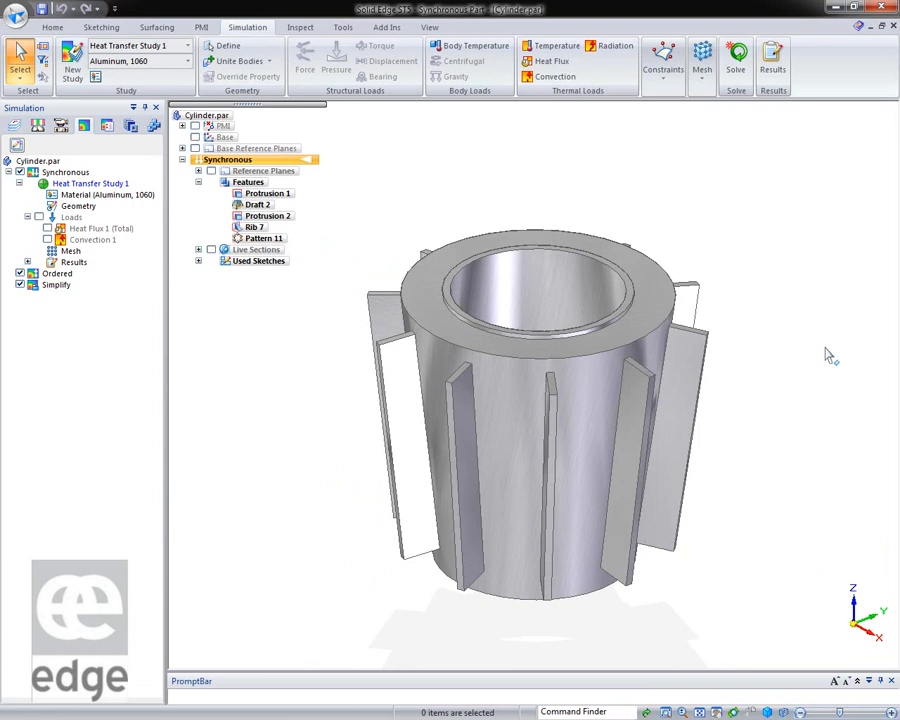
Lengthen all the patterned fins downward by moving one fin's bottom end face about 39 mm
middle_drag(739, 612, 703, 565)
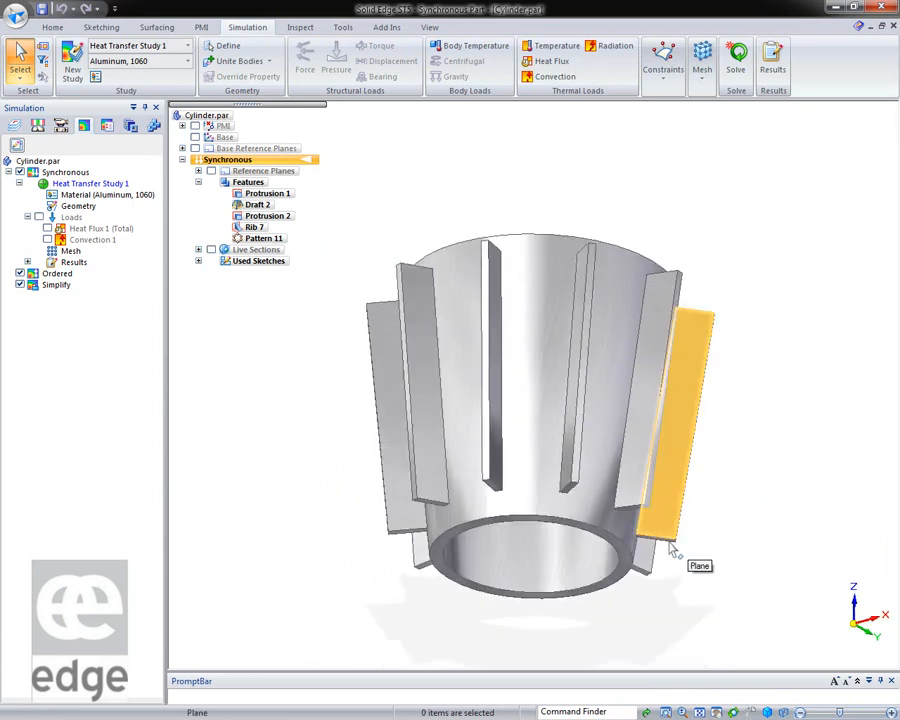
right_click(672, 545)
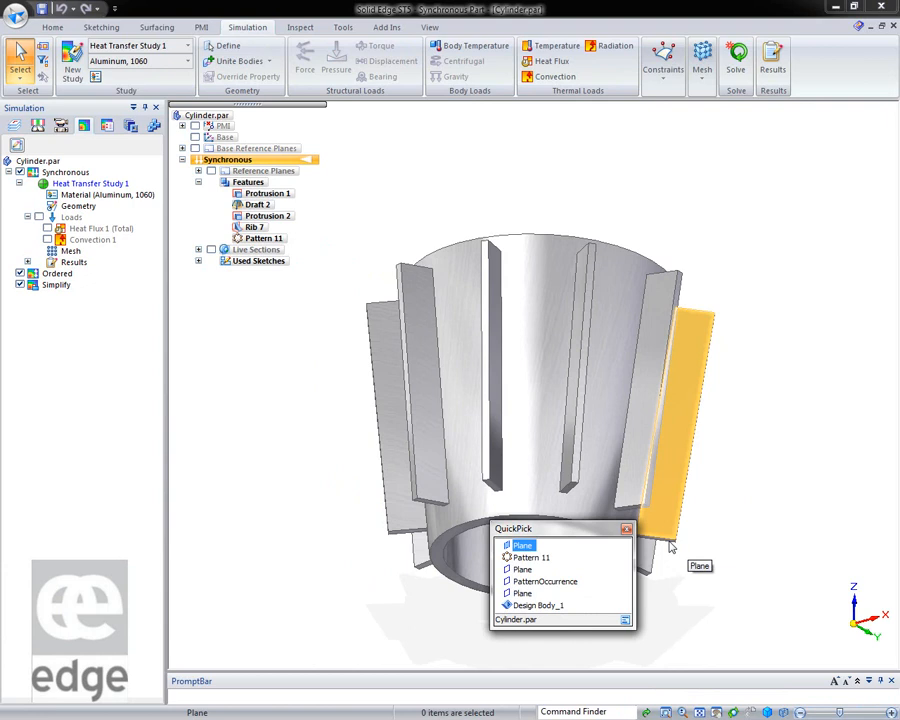
click(518, 569)
click(668, 578)
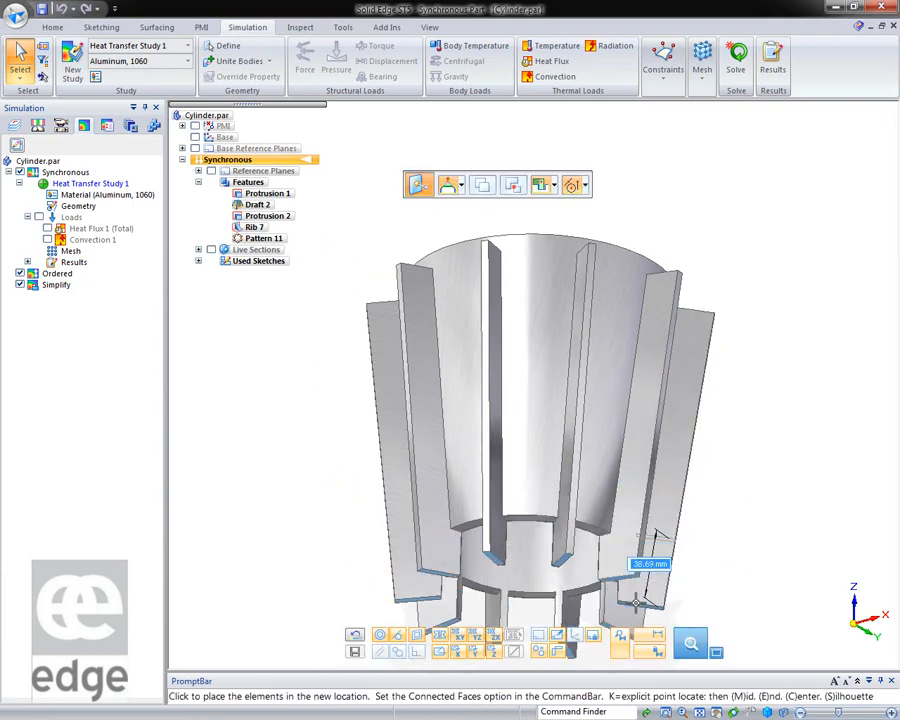
click(639, 605)
right_click(715, 534)
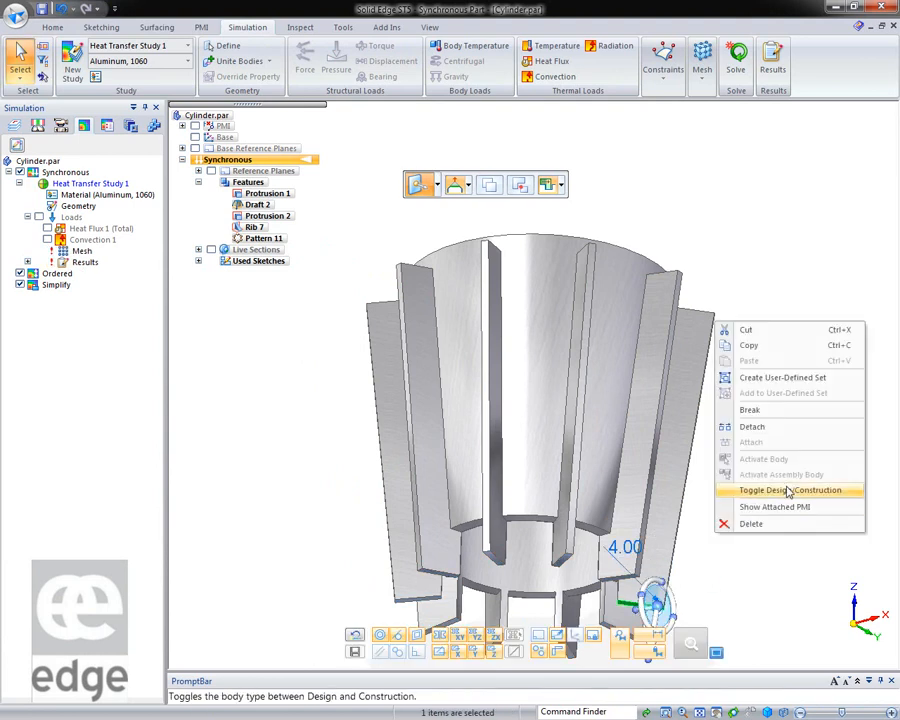
click(749, 598)
Widen all the patterned fins radially by moving one fin's outer edge face outward 40 mm
middle_drag(731, 440, 795, 466)
click(662, 428)
click(677, 427)
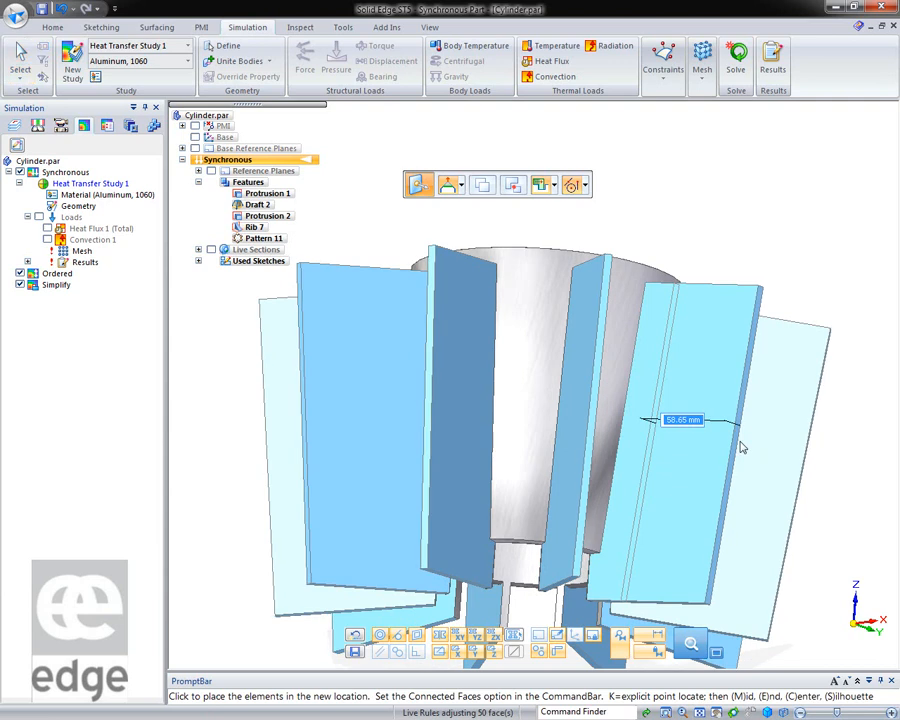
text(40)
key(Return)
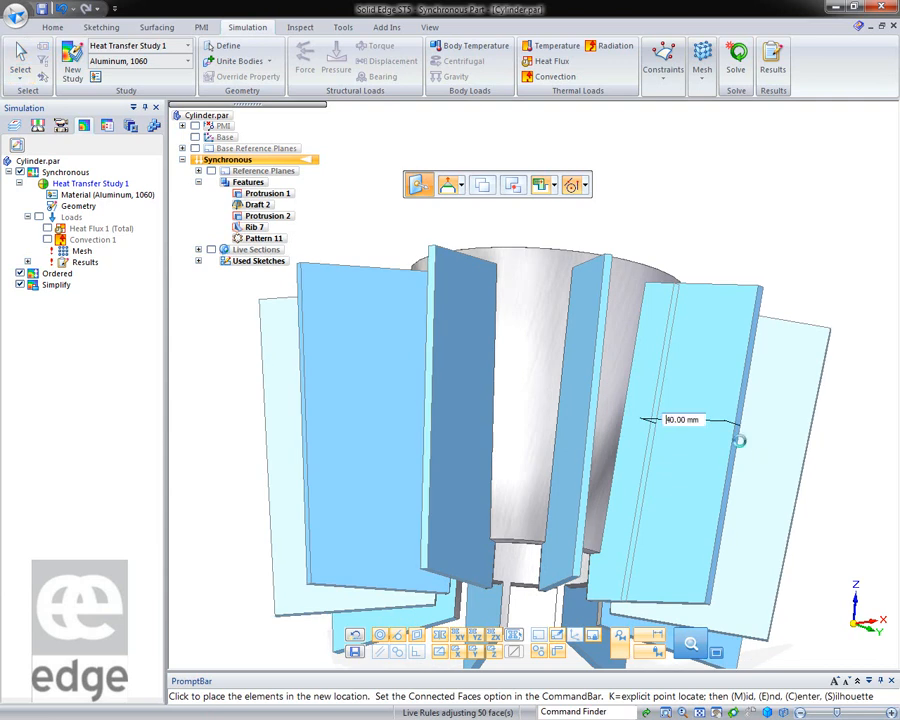
middle_drag(763, 258, 723, 400)
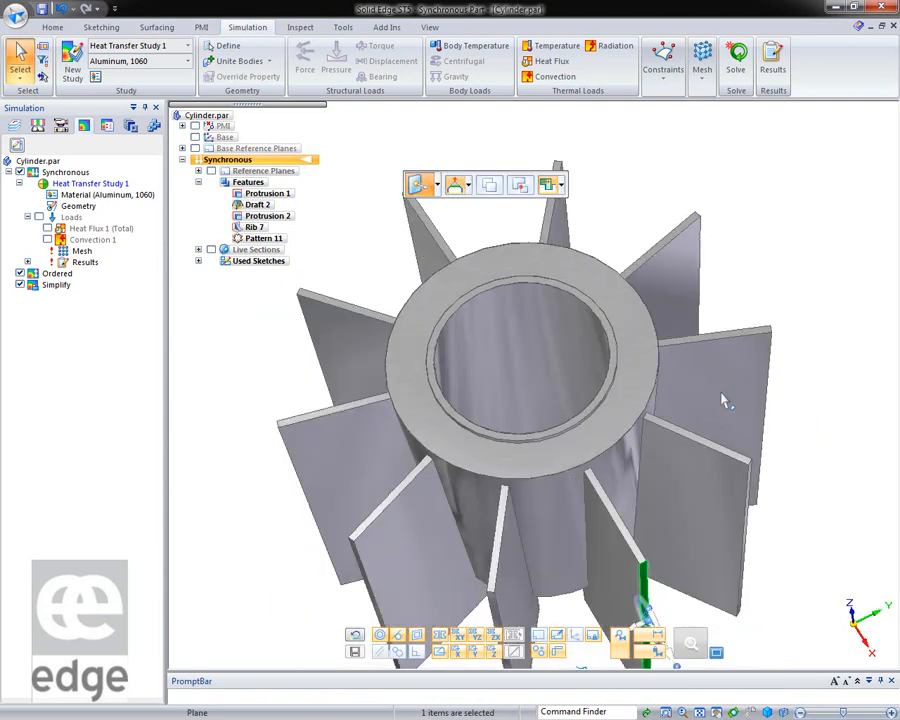
scroll(751, 402, down, 3)
click(383, 404)
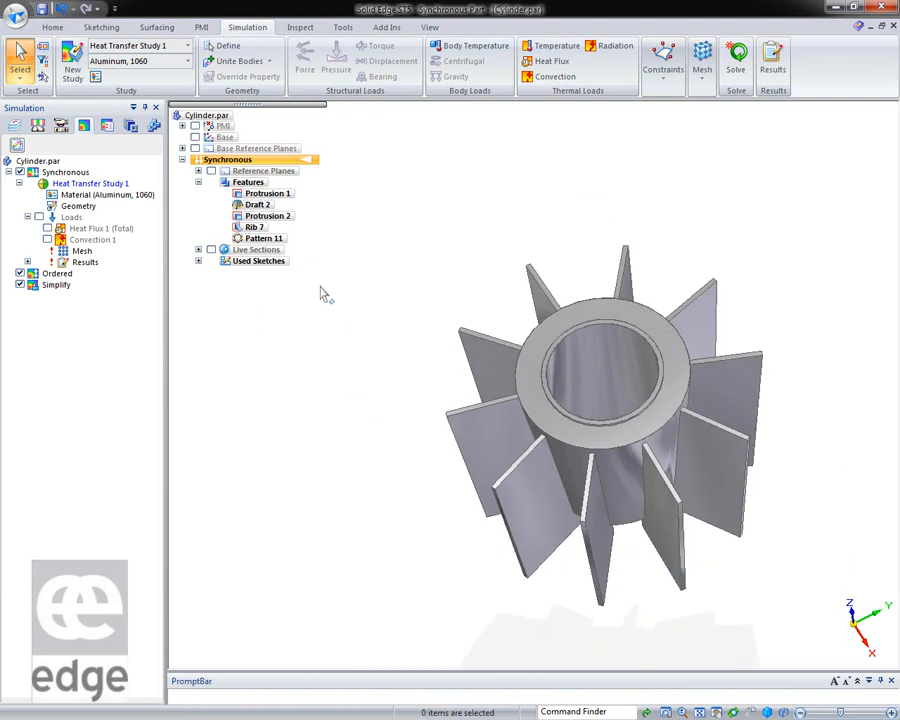
Change the occurrence count of the circular fin pattern, Pattern 11, to 15
click(263, 238)
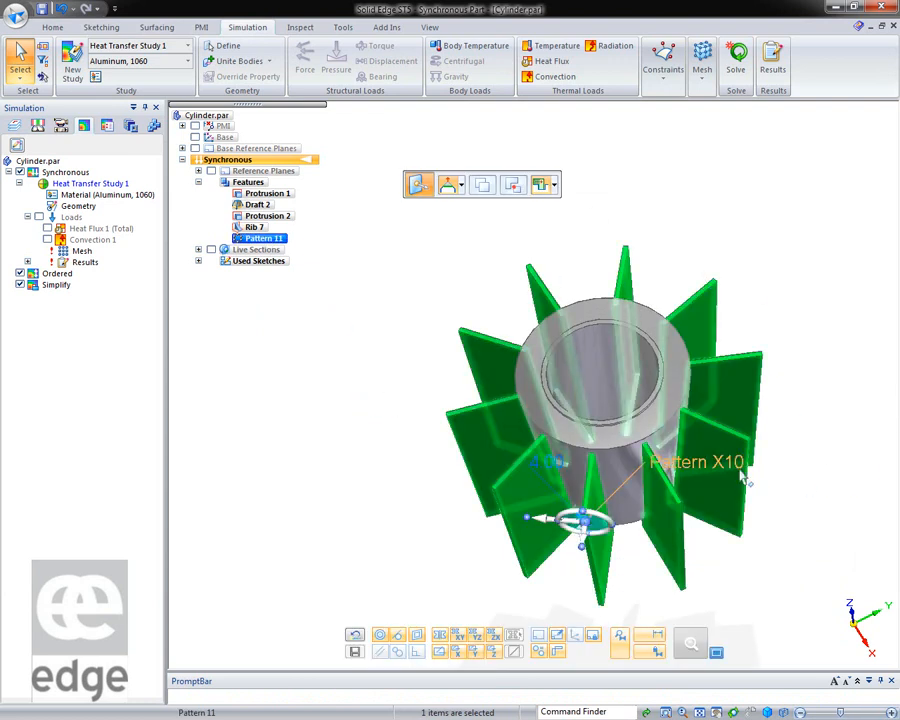
click(698, 462)
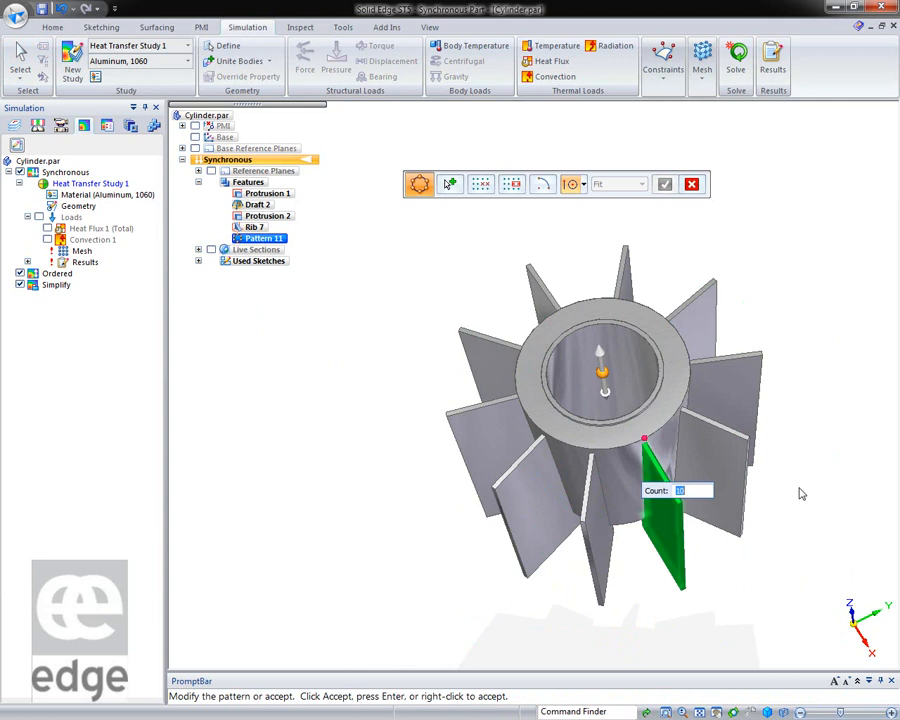
text(15)
key(Return)
click(745, 591)
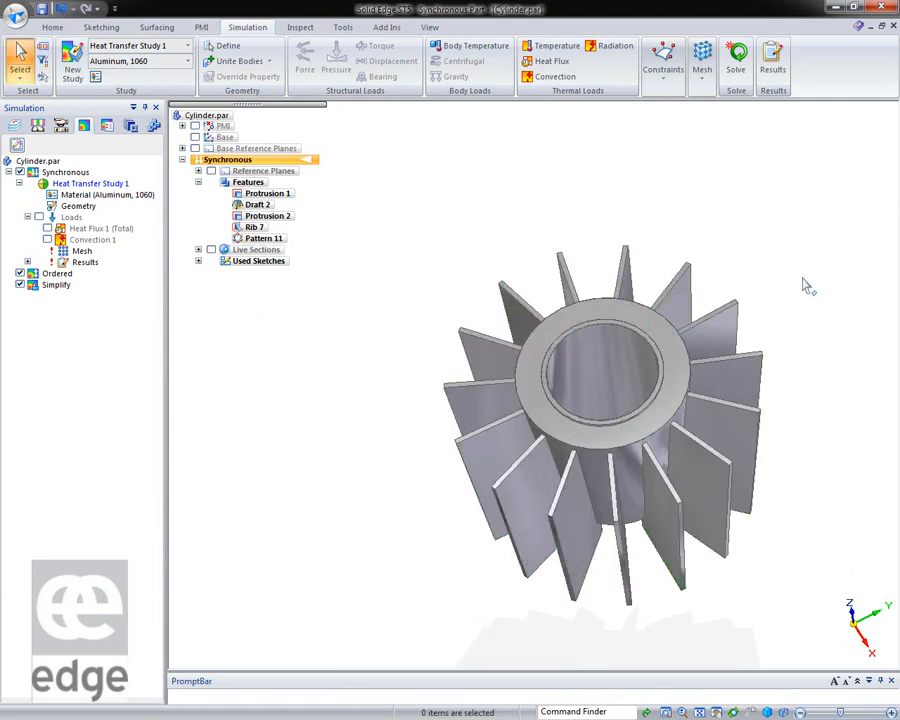
Edit the Convection 1 load to include the whole Pattern 11 feature, so the added fins are covered
middle_drag(720, 232, 745, 191)
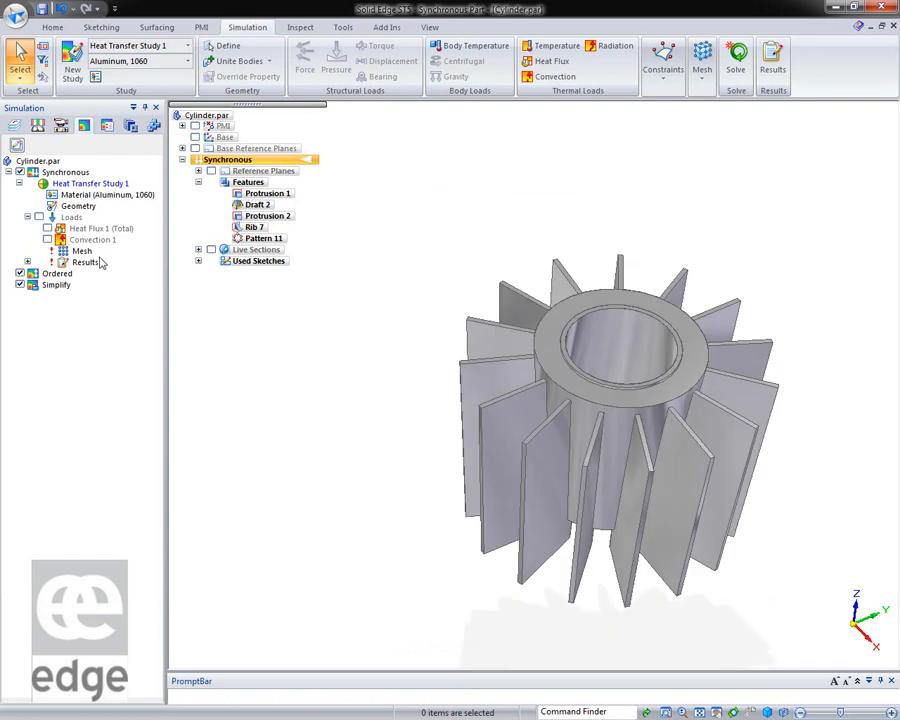
click(110, 229)
click(553, 184)
double_click(92, 240)
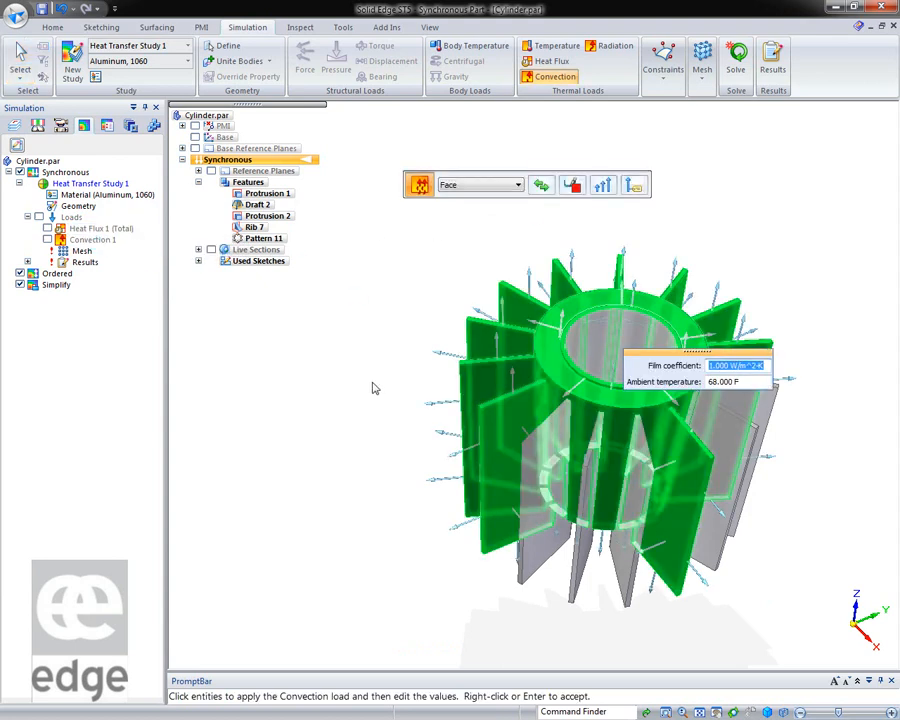
middle_drag(327, 411, 349, 391)
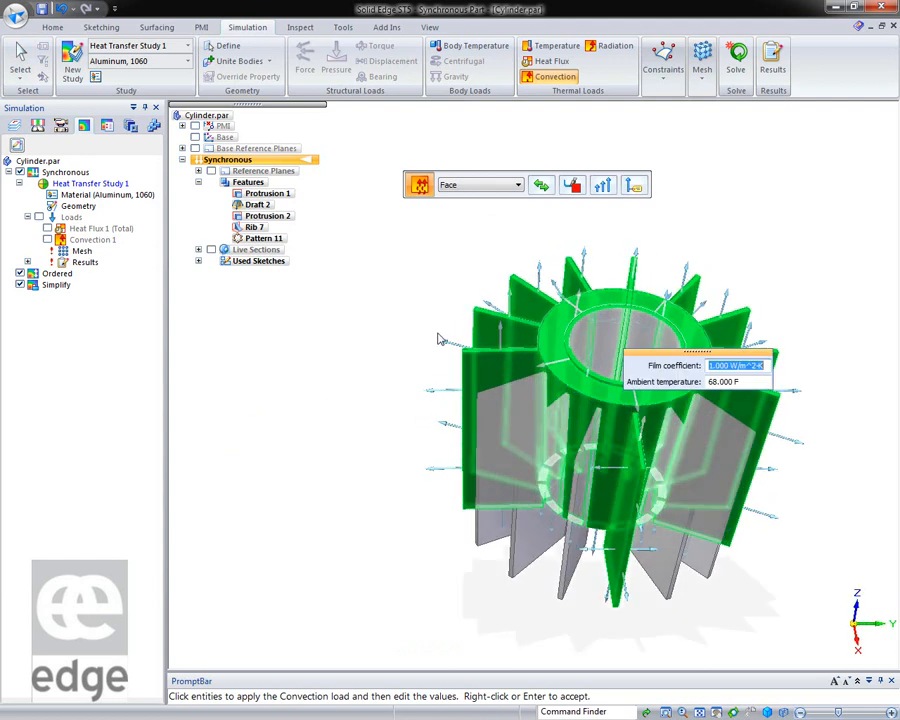
click(518, 185)
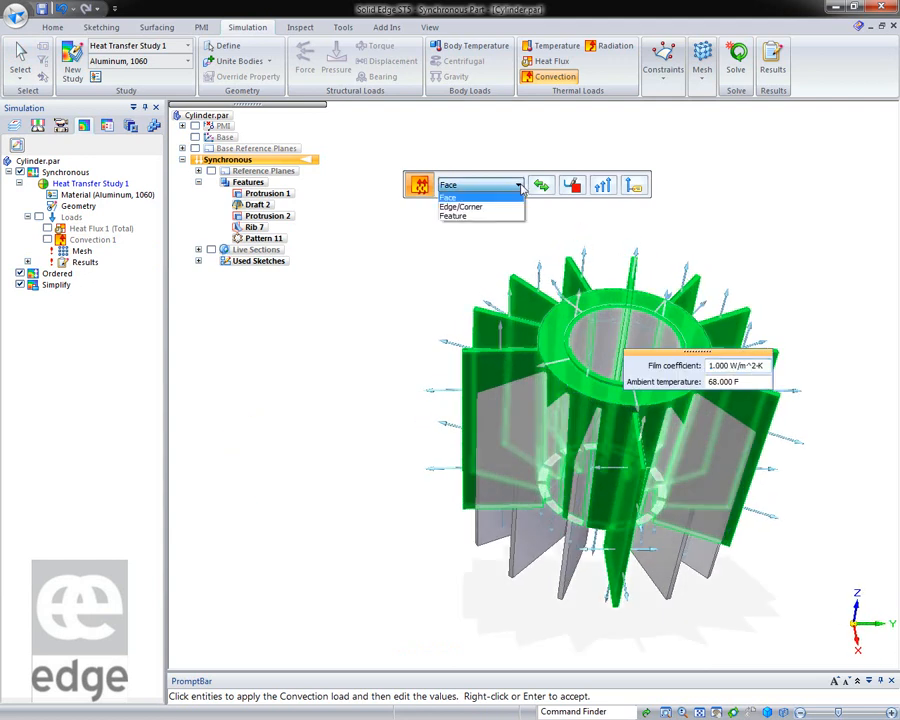
click(446, 211)
click(500, 458)
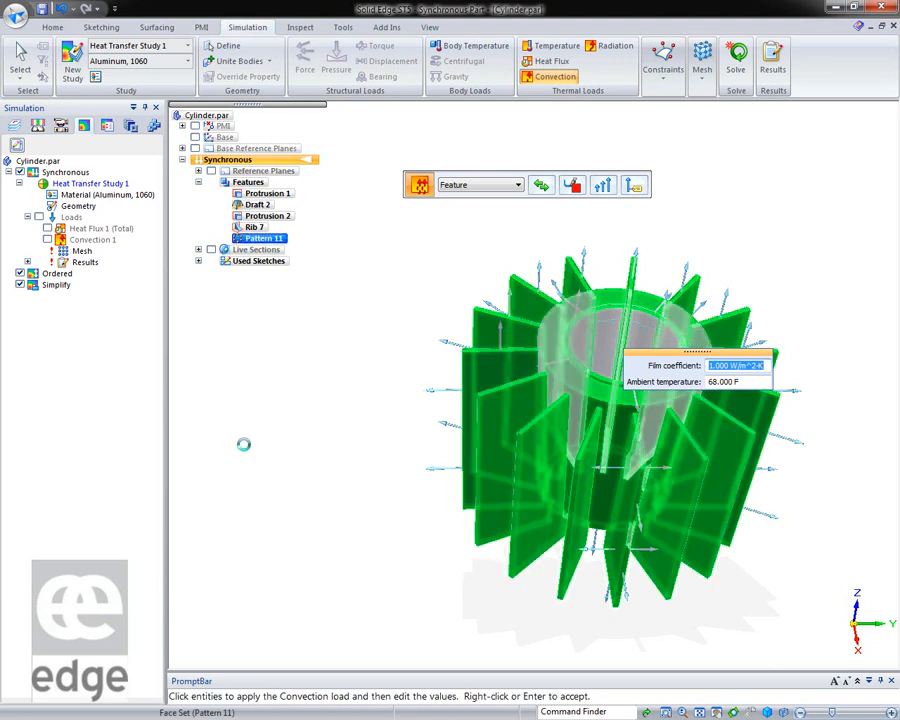
right_click(296, 428)
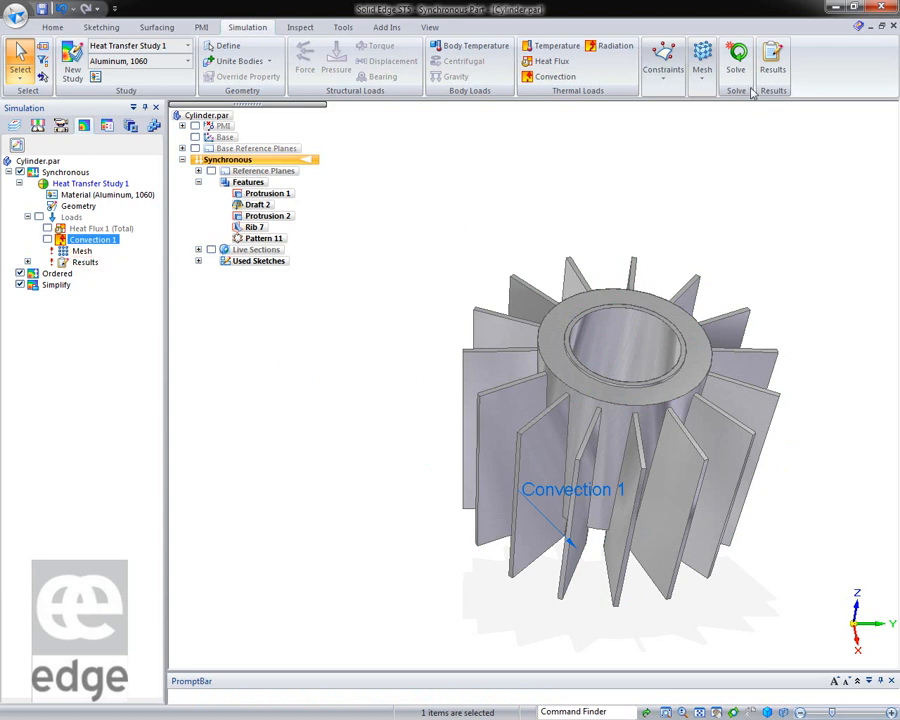
Solve the updated heat transfer study again and examine the temperature plot on the enlarged fins from several sides
click(735, 60)
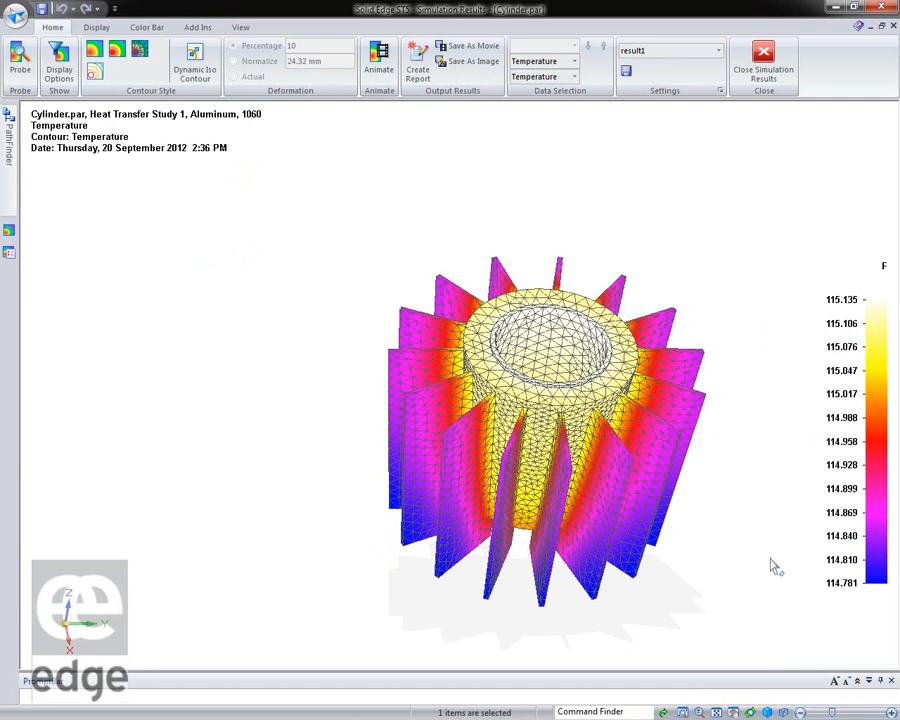
middle_drag(732, 582, 756, 459)
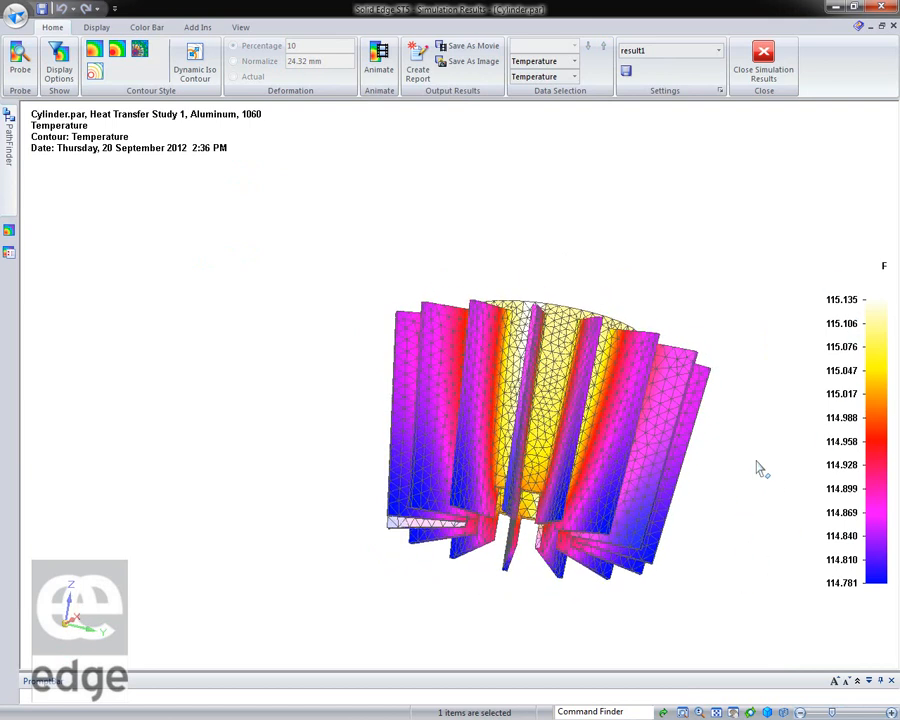
middle_drag(639, 235, 699, 305)
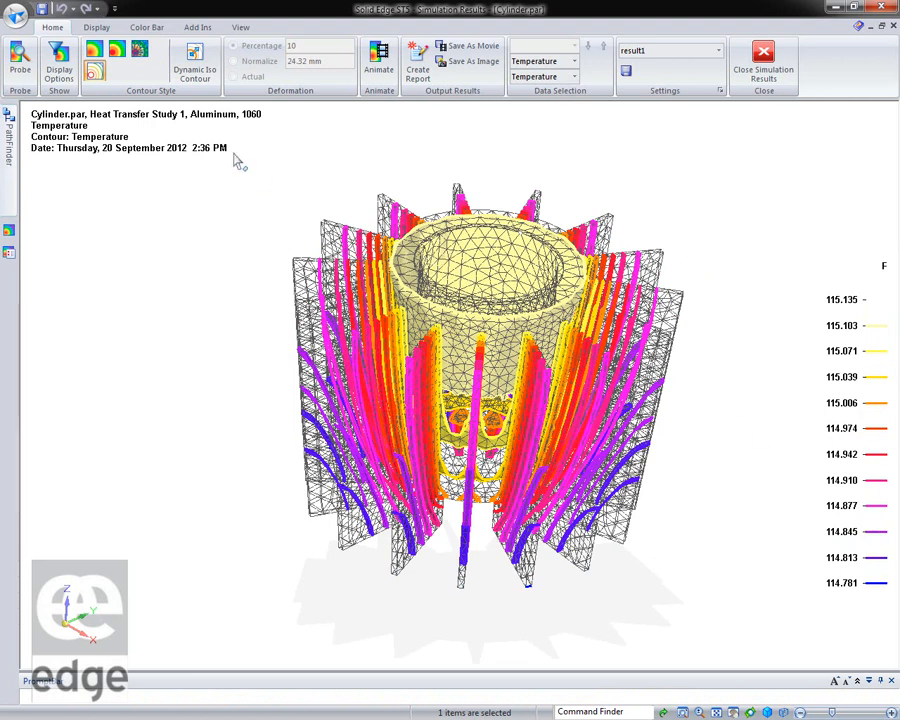
Show the temperature as a dynamic iso contour and sweep it through about 114.82, 115.12 and 114.90 F
click(194, 62)
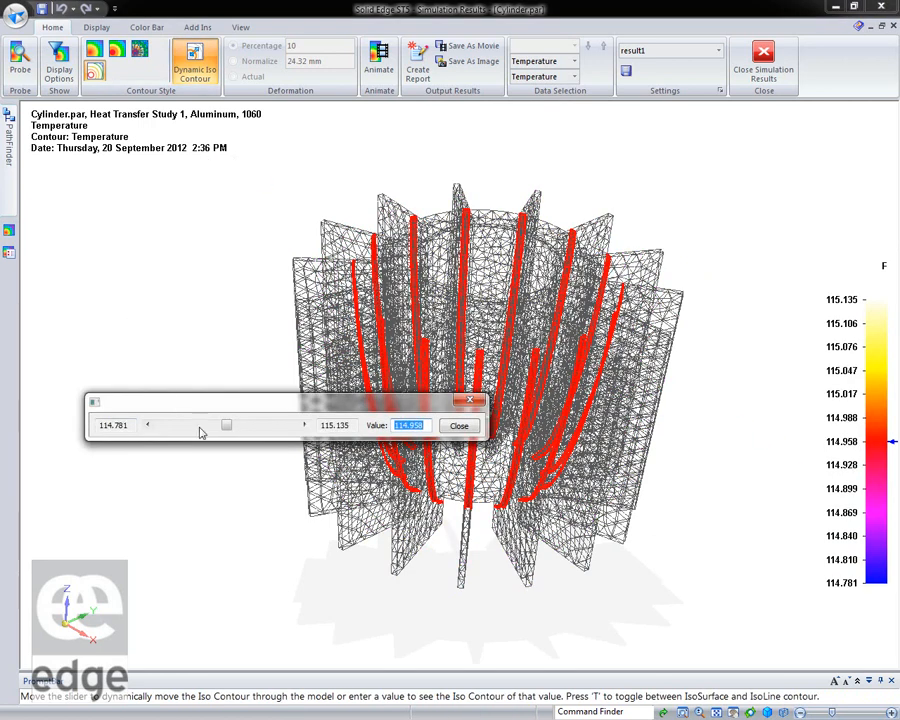
drag(227, 426, 175, 430)
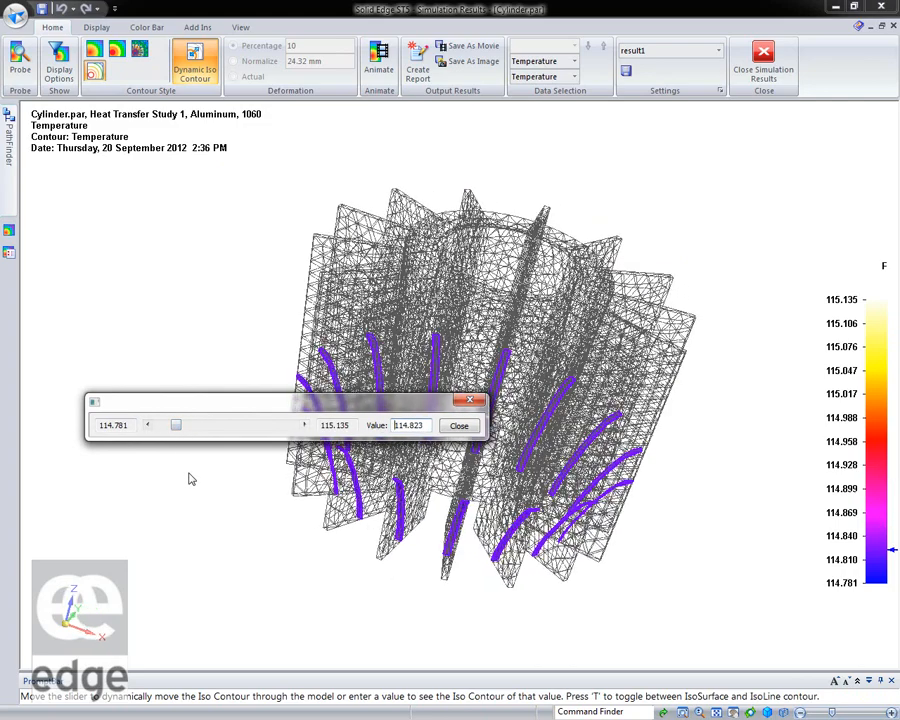
mouse_move(176, 428)
mouse_down()
mouse_move(296, 430)
mouse_move(285, 428)
mouse_up()
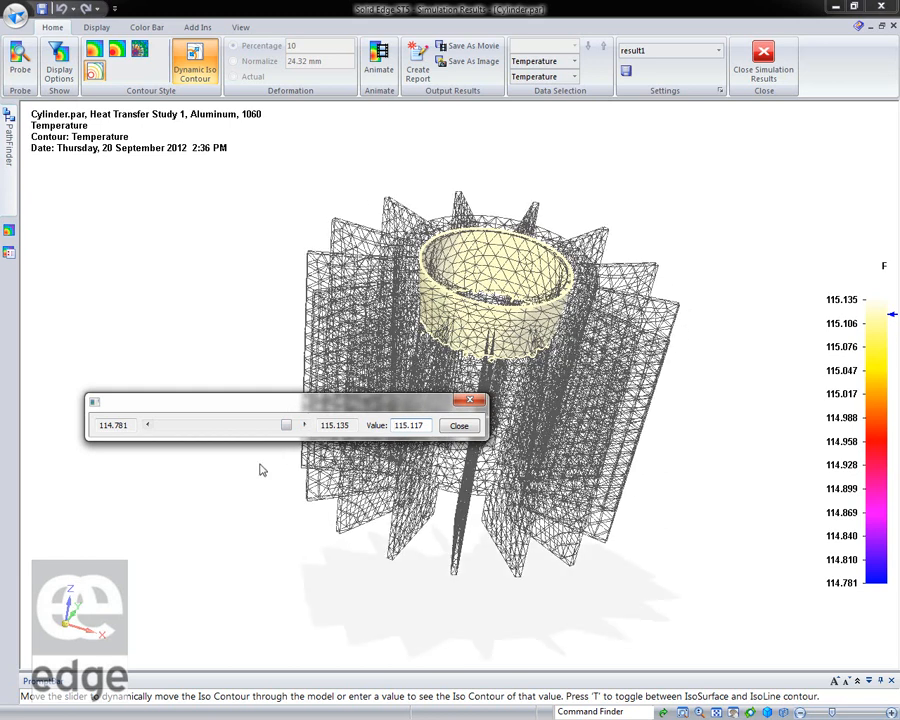
drag(290, 428, 205, 428)
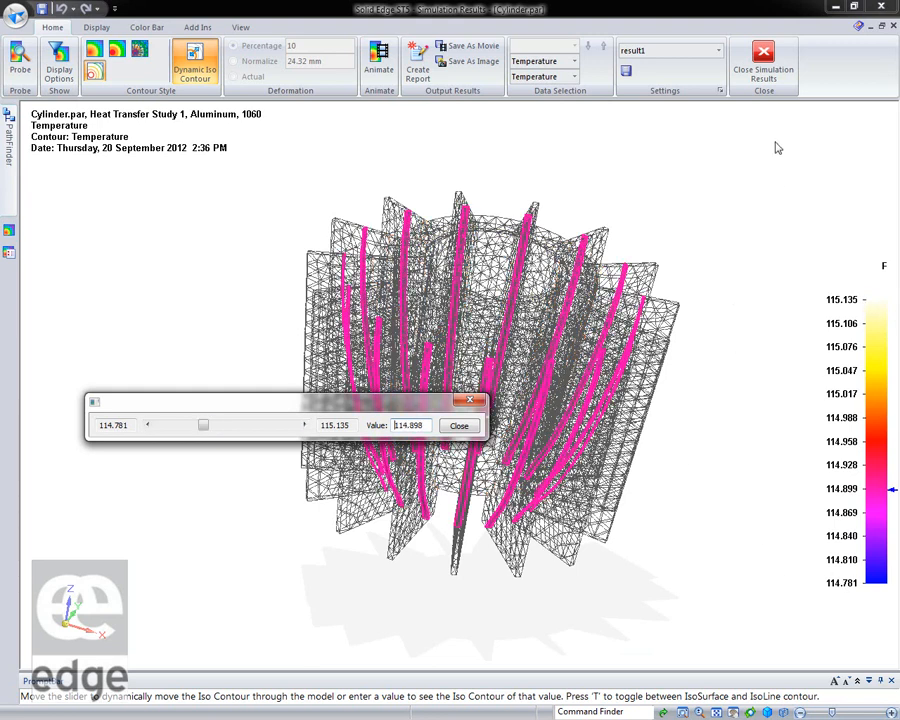
Close the simulation results and the Cylinder.par document
click(765, 72)
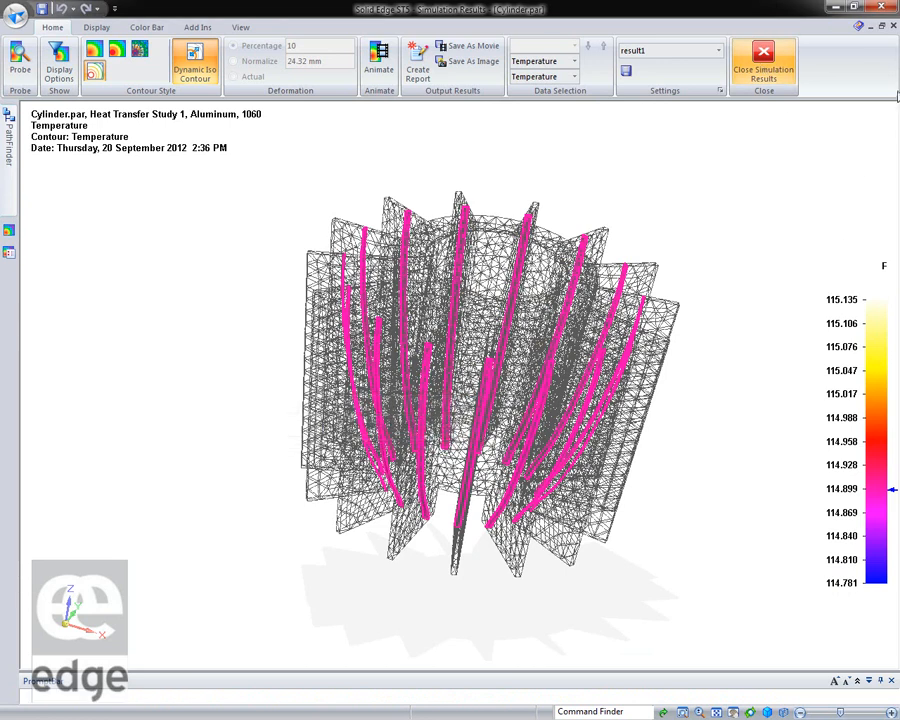
click(893, 28)
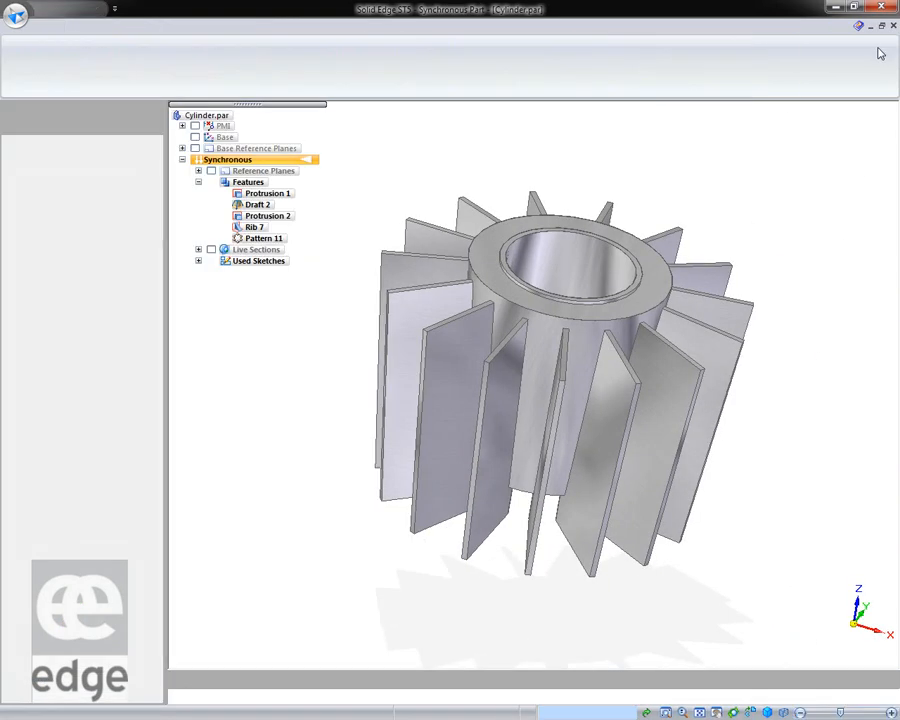
click(465, 423)
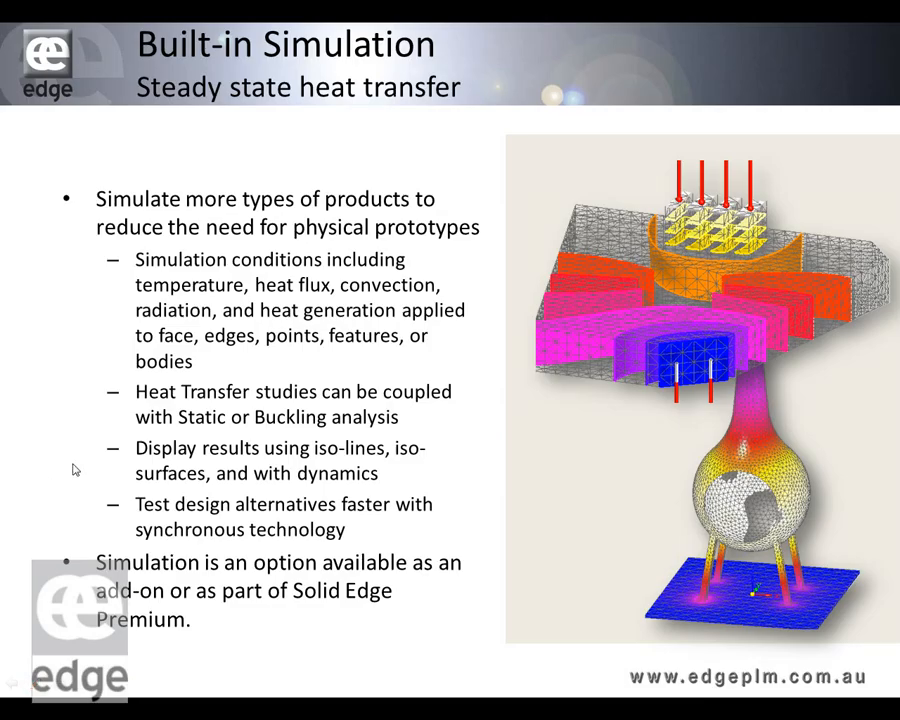
click(73, 470)
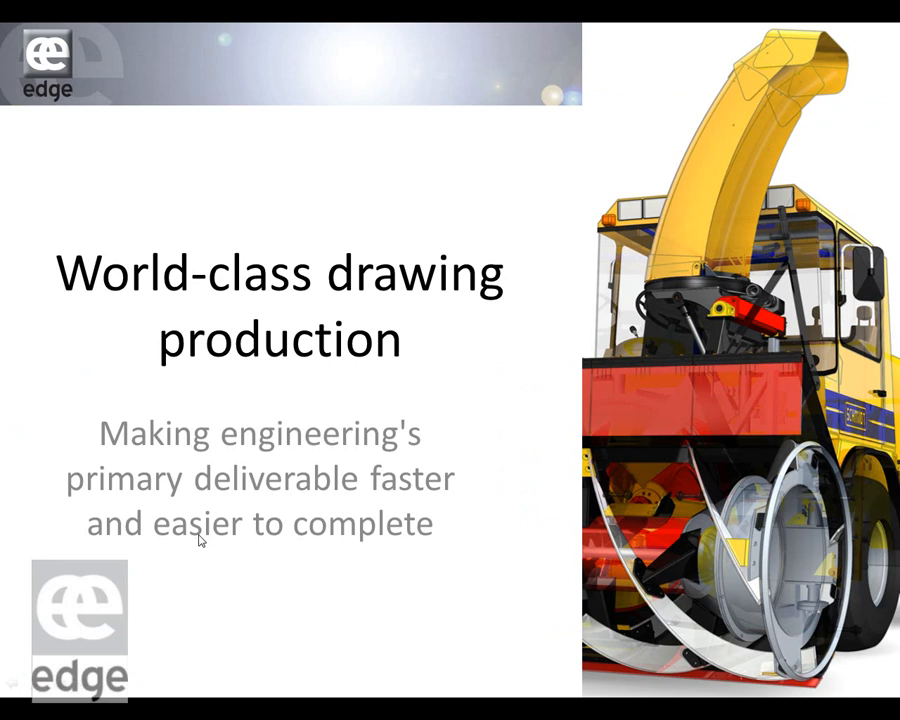
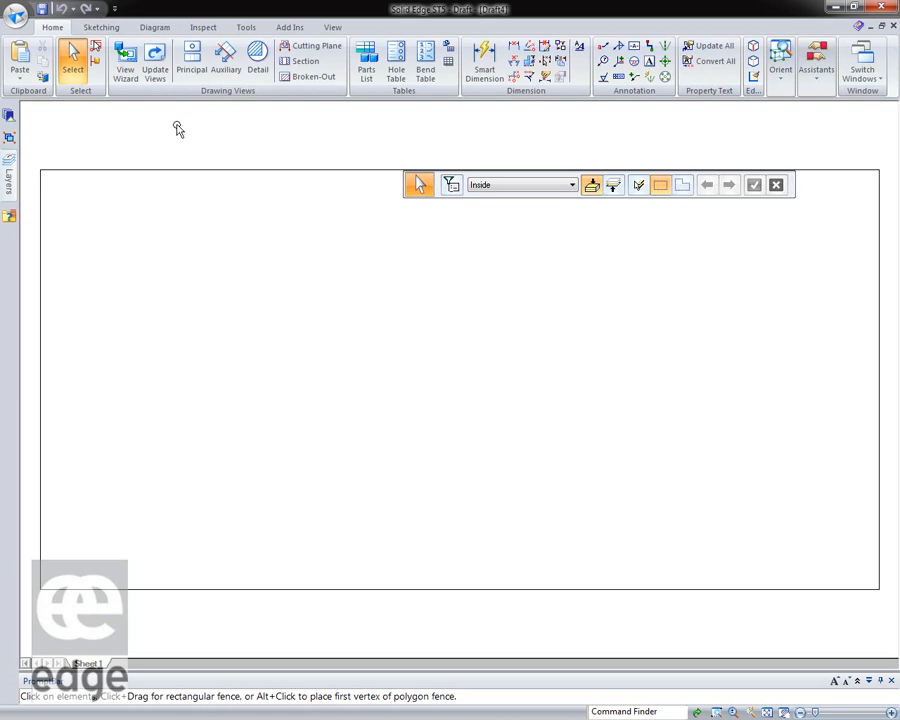
Start a nailboard view and browse to the Nailboard folder inside 04_Draft for its source assembly
click(155, 27)
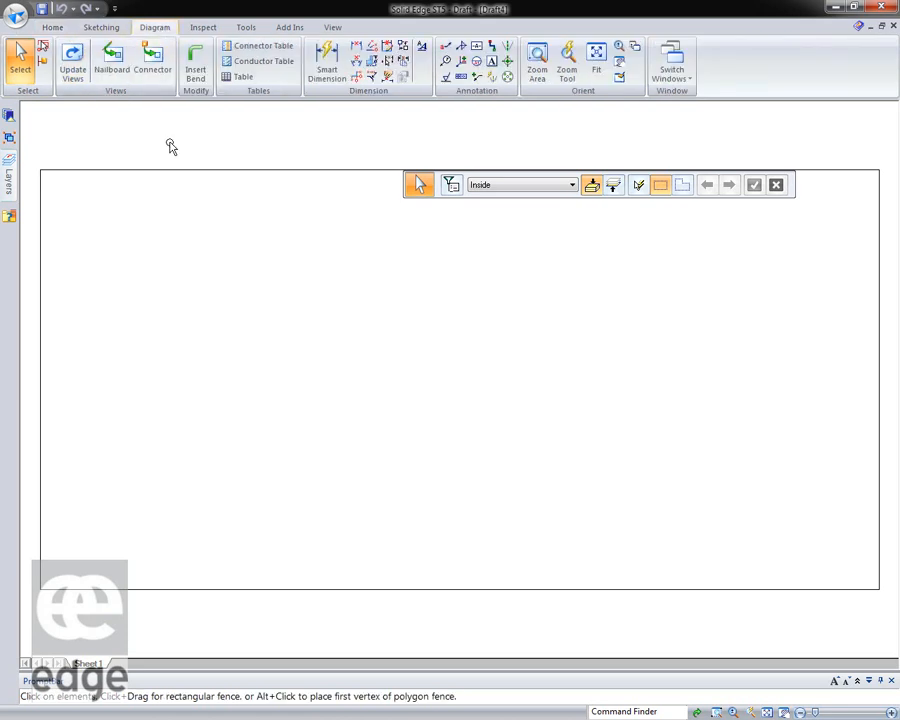
click(113, 60)
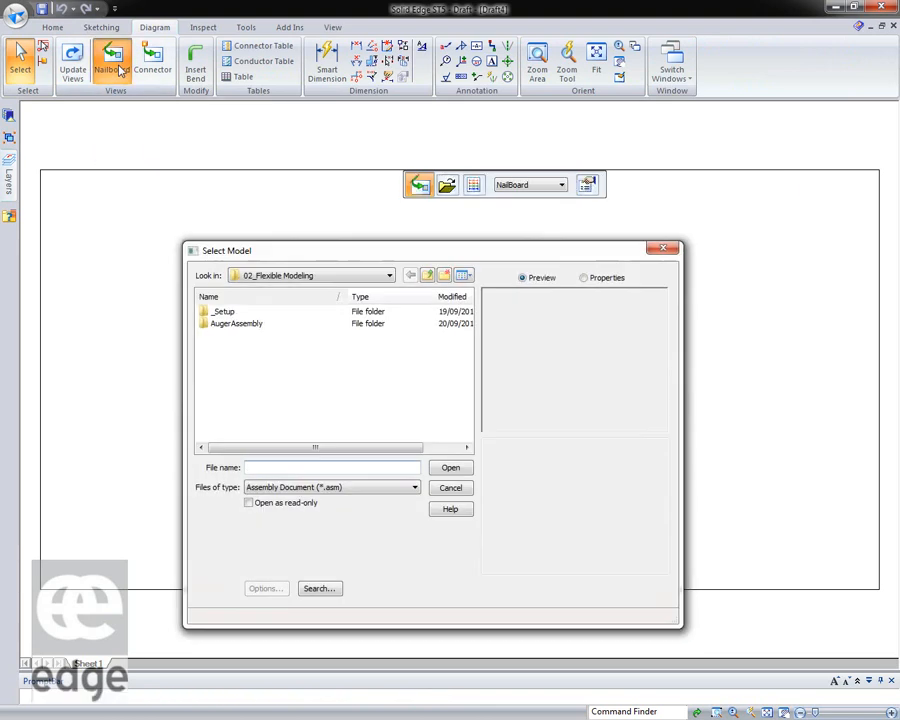
click(389, 275)
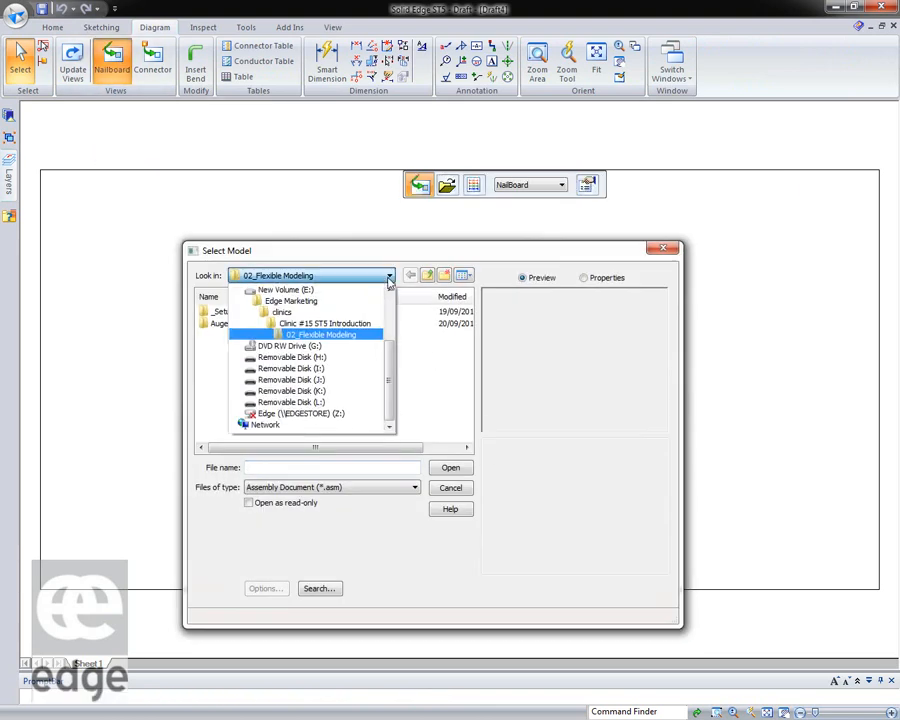
click(342, 318)
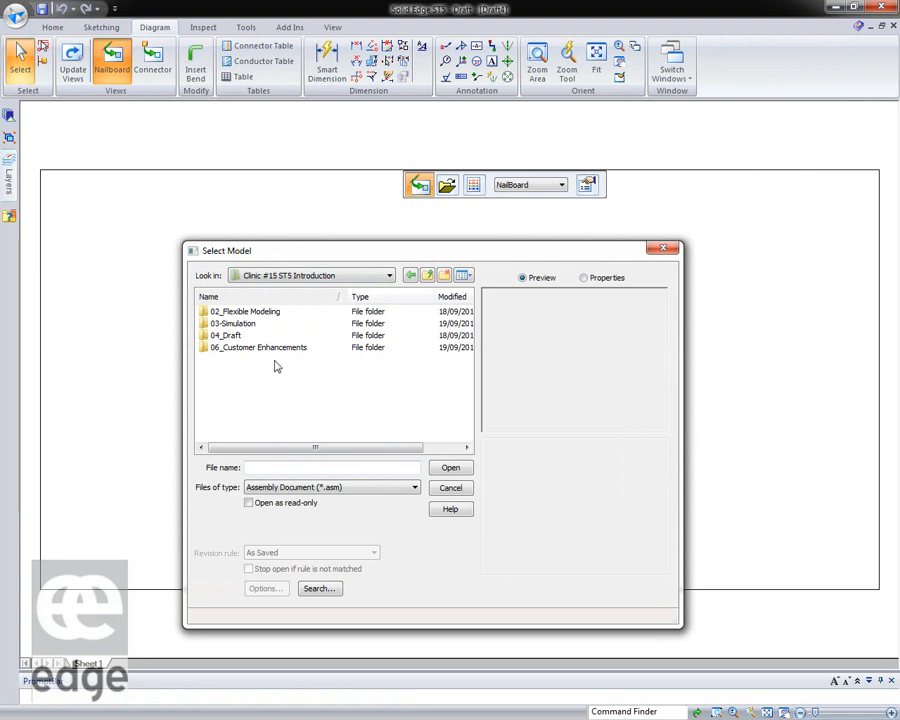
double_click(225, 336)
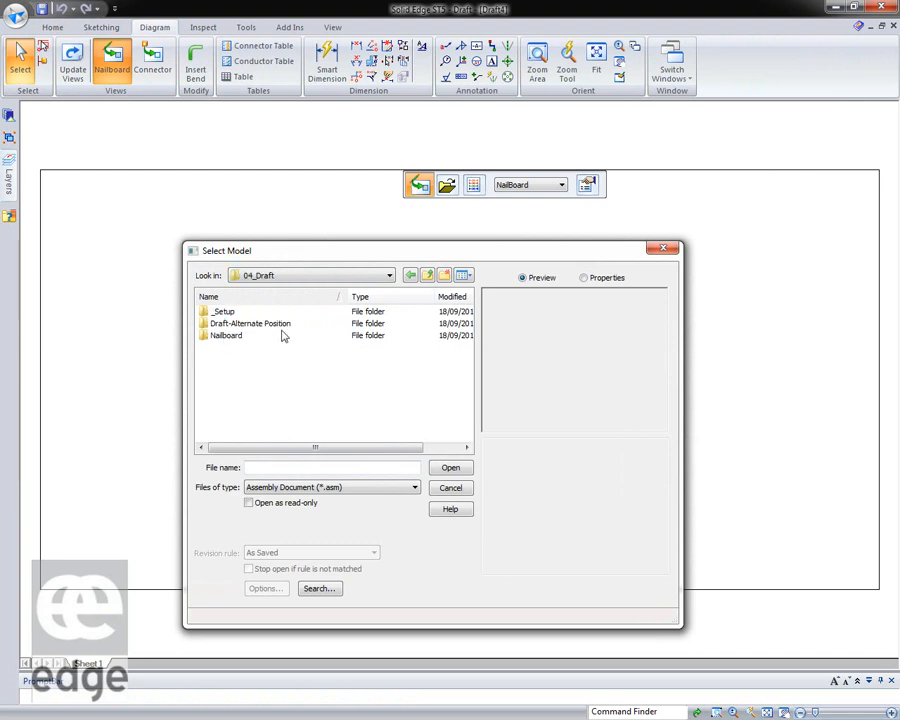
double_click(237, 338)
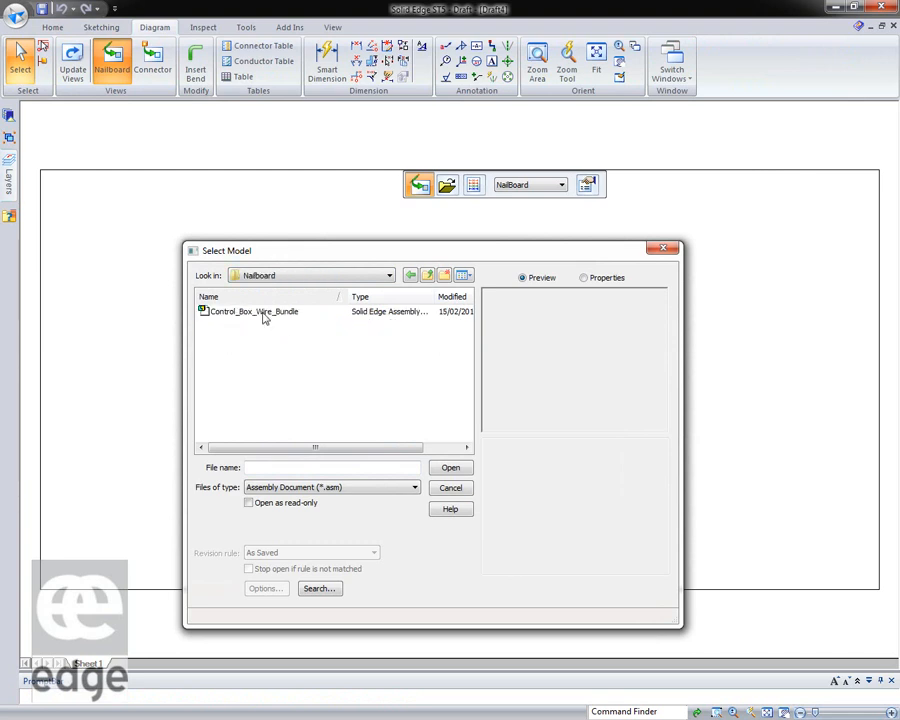
Create the nailboard from Control_Box_Wire_Bundle, named Demo, with the largest diameter as main run, and place it at the sheet's centre
click(262, 312)
click(450, 467)
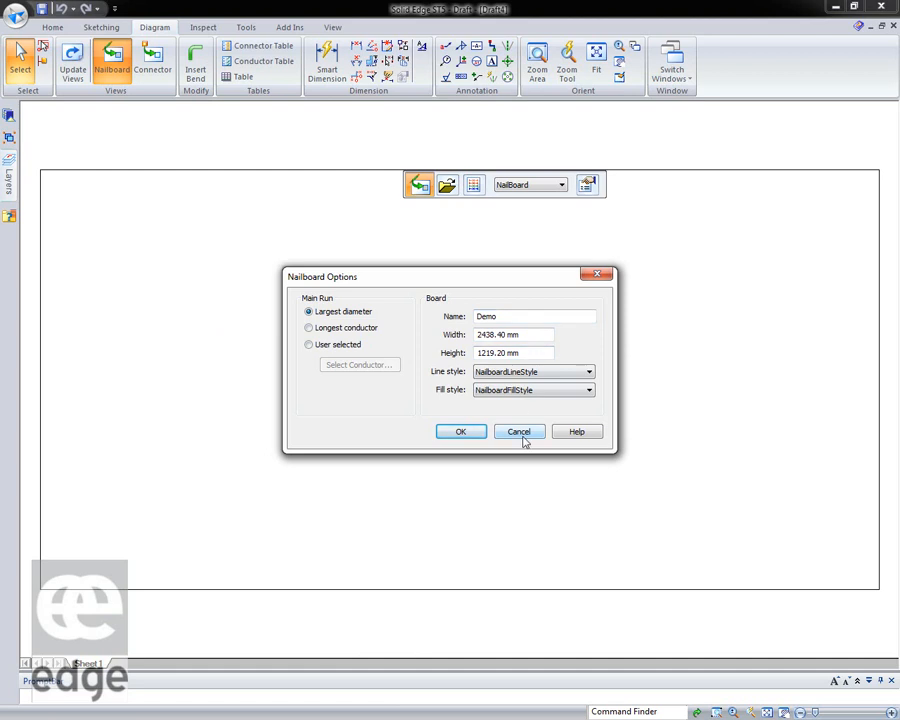
click(460, 431)
click(464, 387)
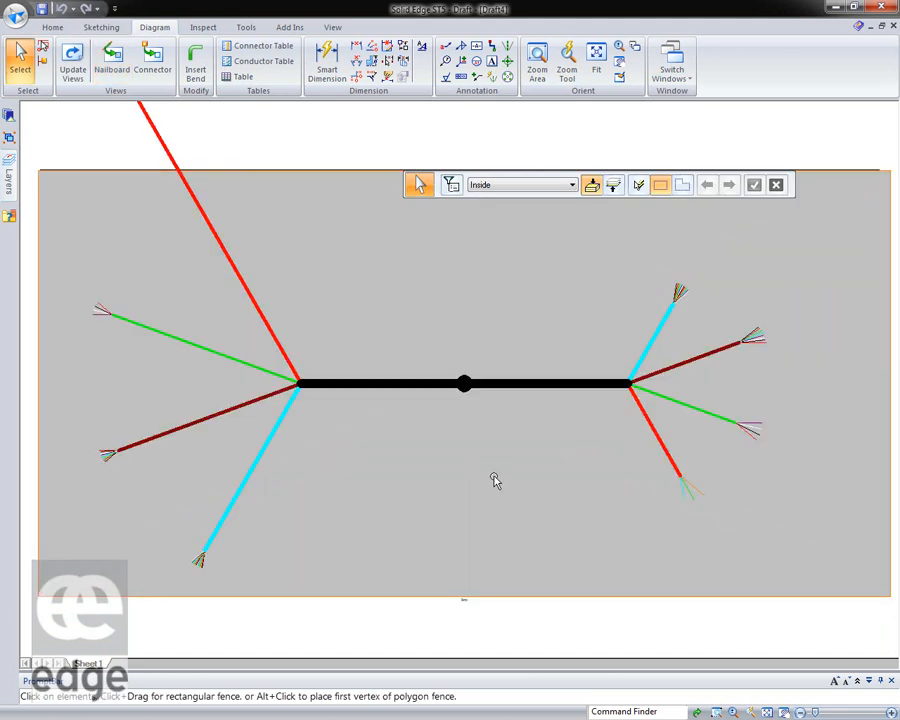
Insert a bend of 100 mm radius and 90 degrees in the long red branch, turning its outer end towards the upper right
mouse_move(498, 471)
middle_down()
mouse_move(498, 484)
mouse_move(506, 472)
middle_up()
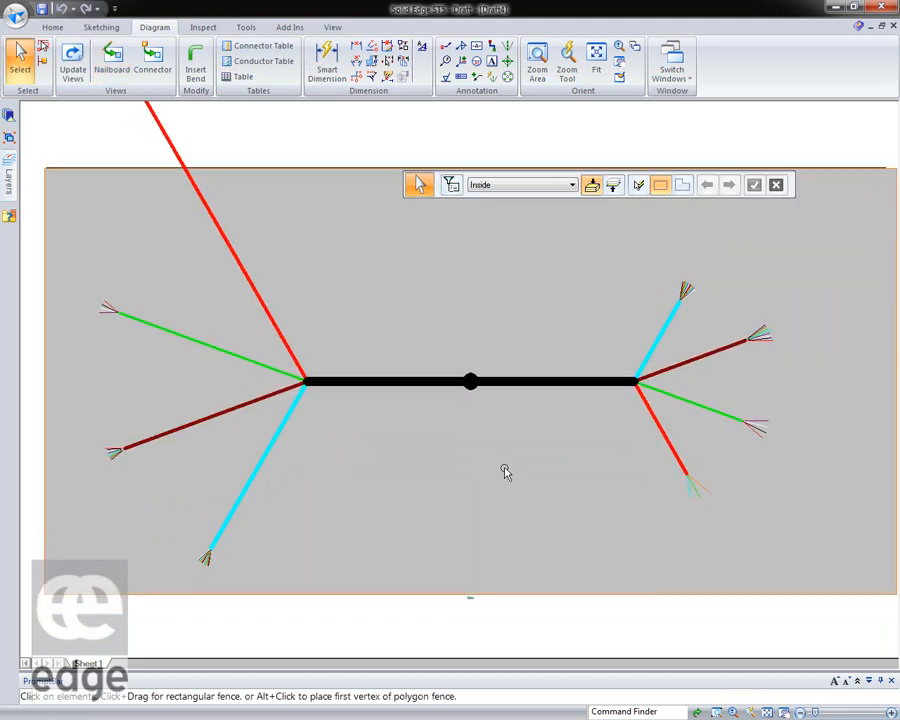
click(195, 66)
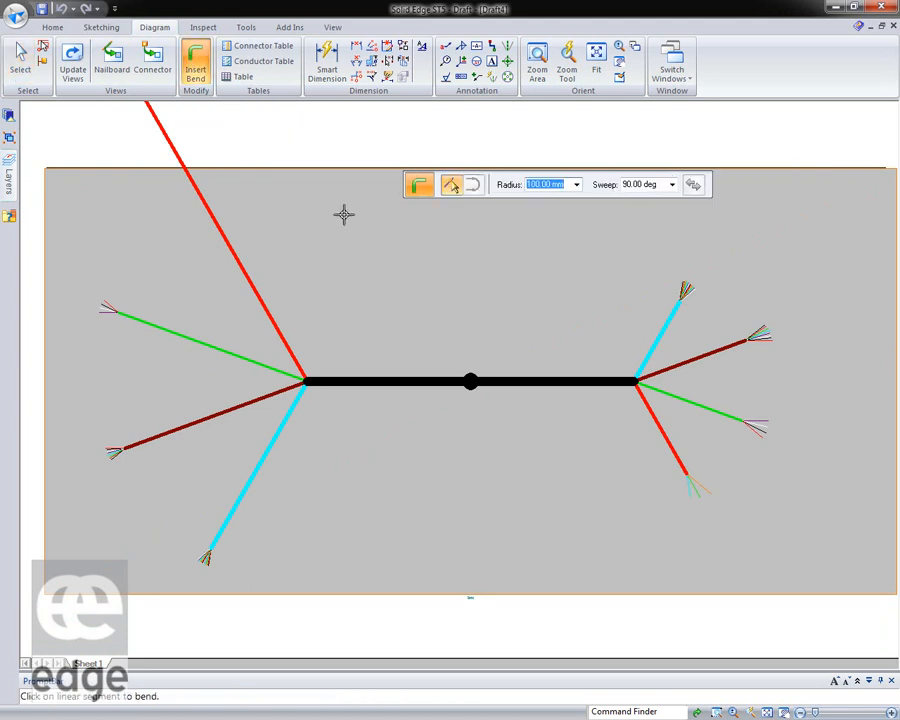
click(202, 203)
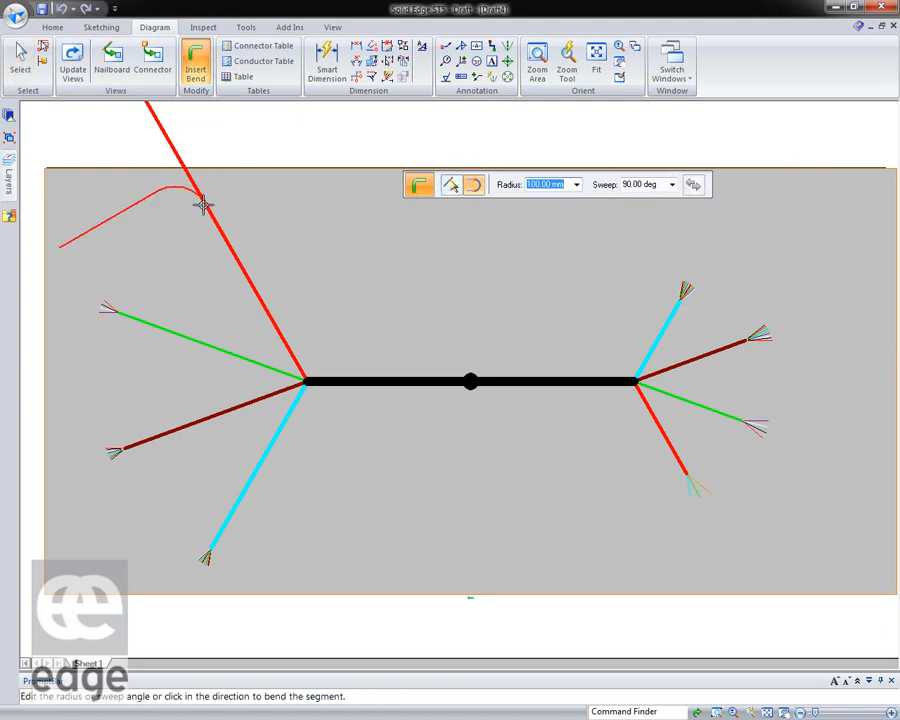
click(273, 192)
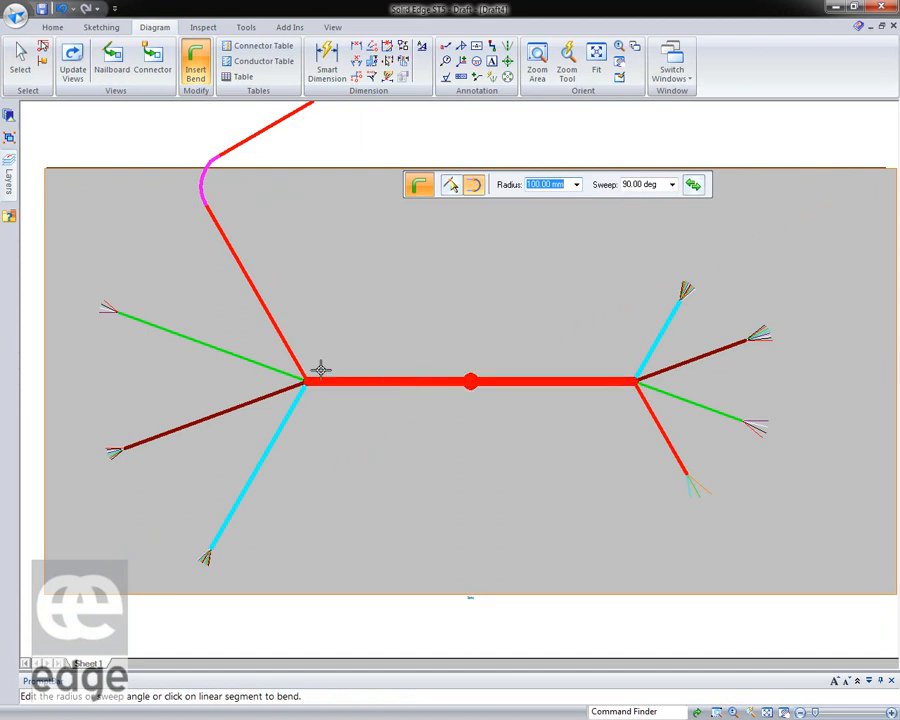
Insert a 100 mm radius, 90 degree bend in the left half of the black main trunk, turning its left end upward
click(390, 379)
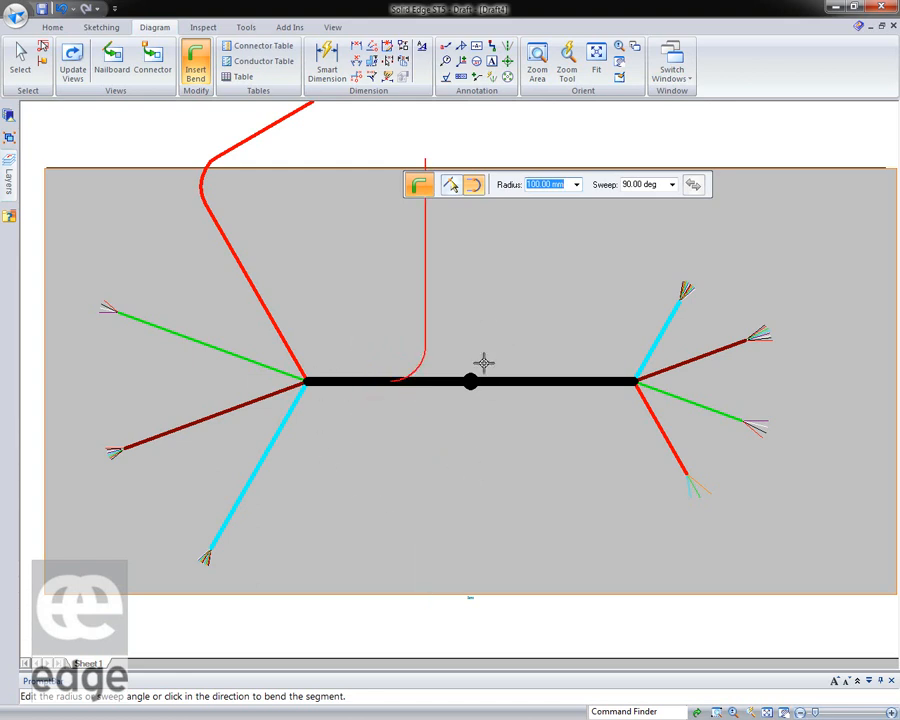
click(376, 325)
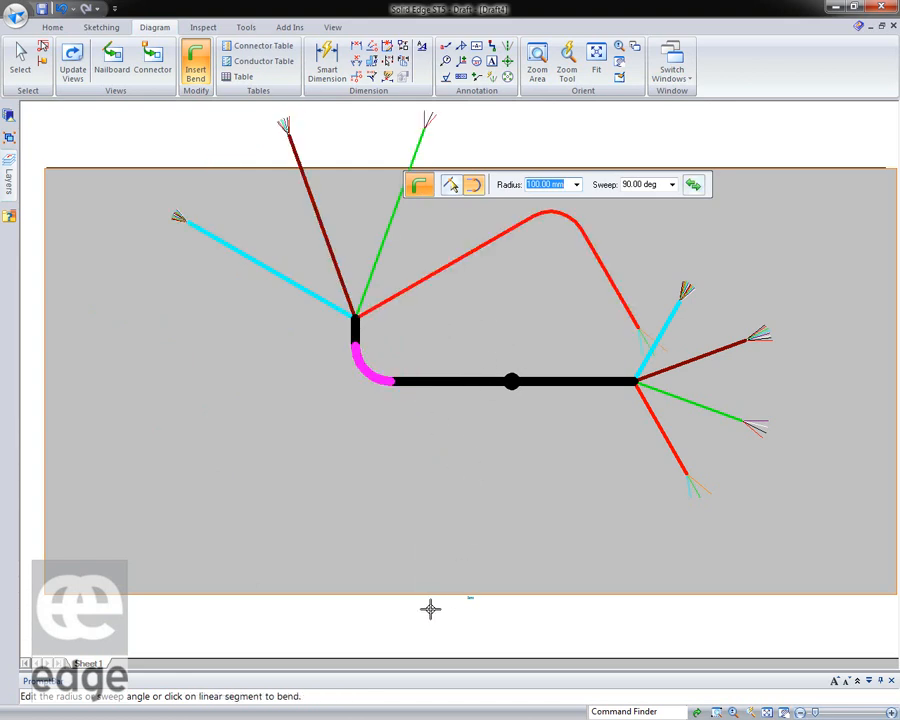
click(20, 60)
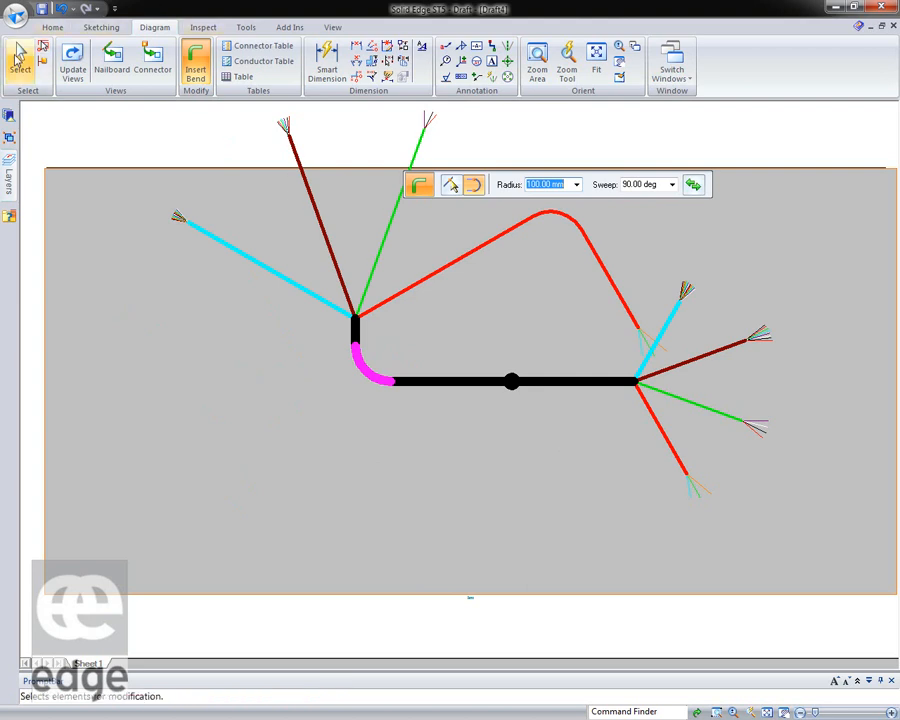
Move the harness down onto the board and flatten the red branch's bend so its outer end points to the right
drag(513, 378, 490, 482)
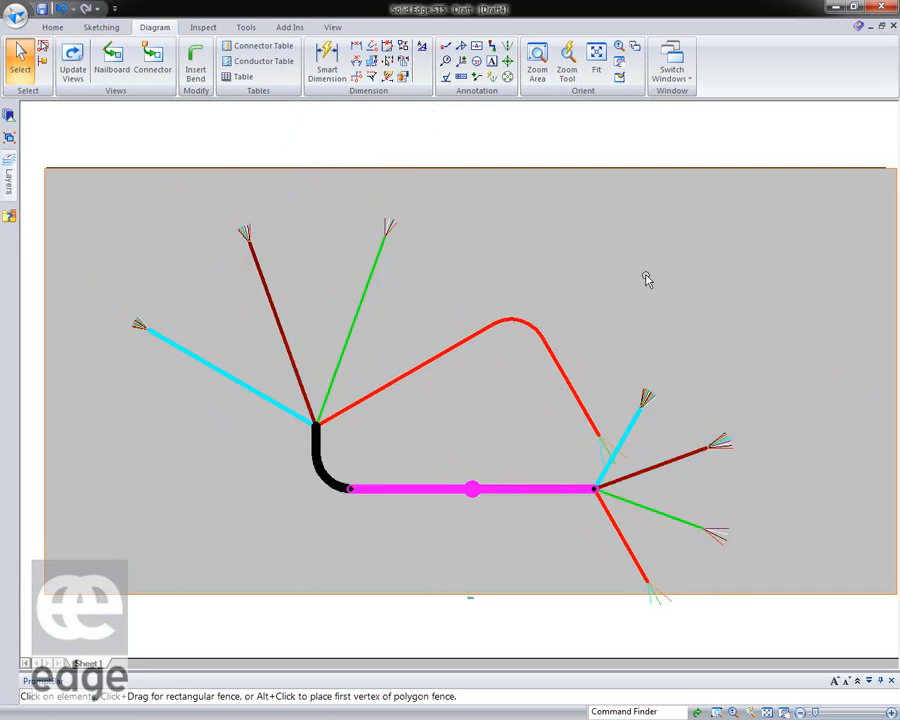
click(510, 322)
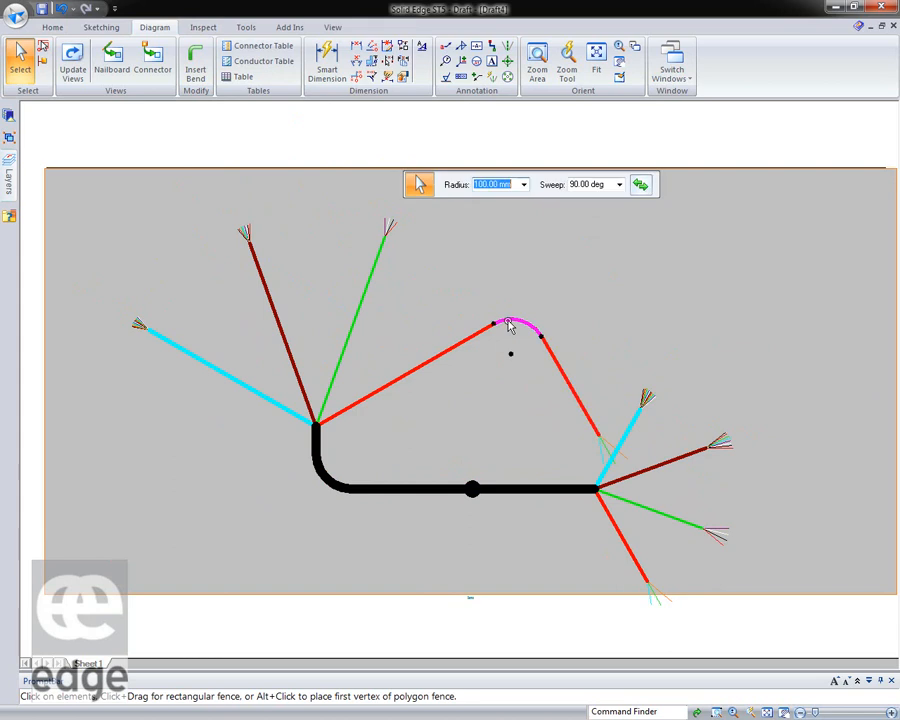
drag(541, 336, 492, 212)
click(794, 314)
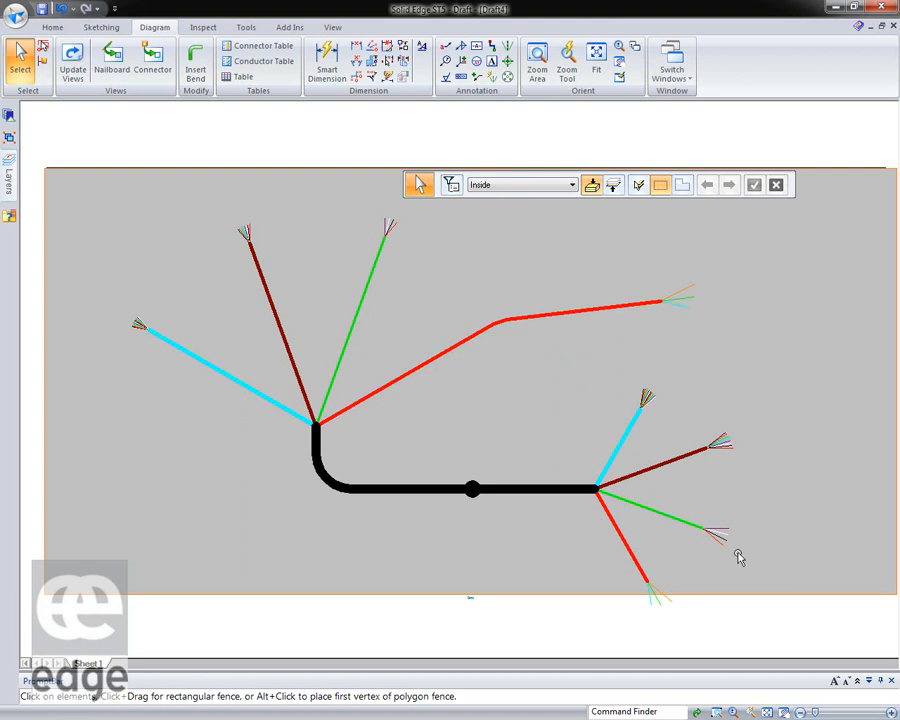
Swing the cyan, dark red, green and red branches at the trunk's right end counterclockwise to spread them above and below it
click(637, 425)
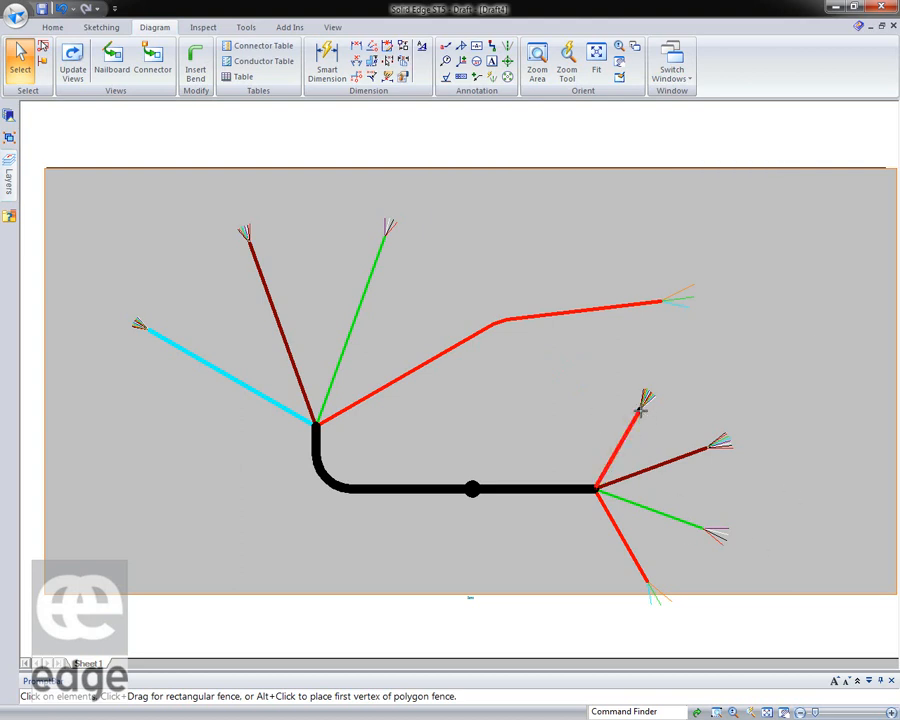
drag(641, 405, 603, 383)
click(694, 446)
drag(707, 447, 684, 412)
click(695, 532)
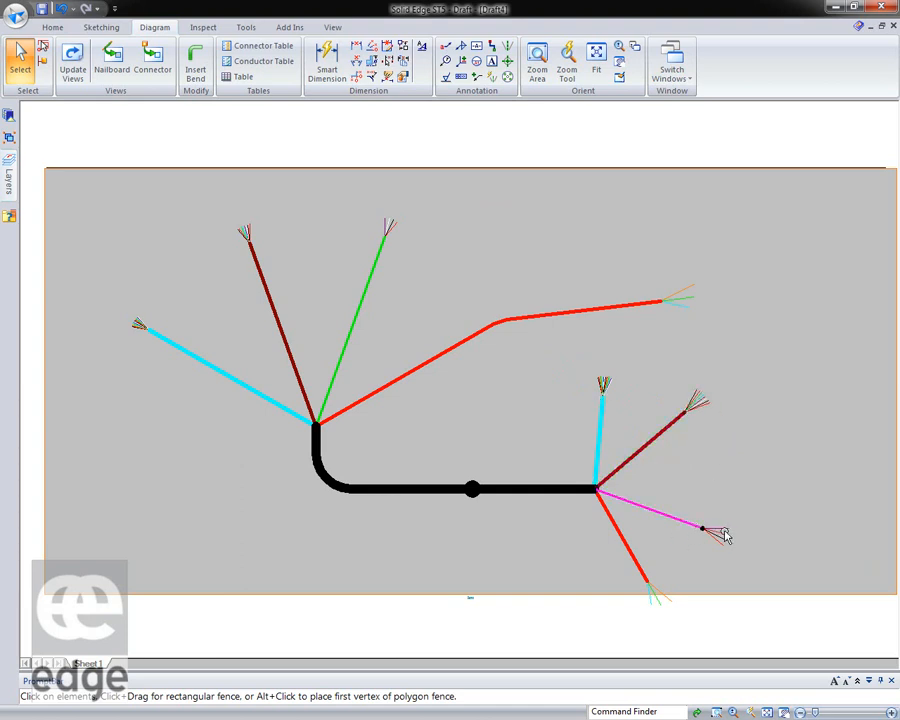
drag(700, 526, 712, 476)
click(698, 485)
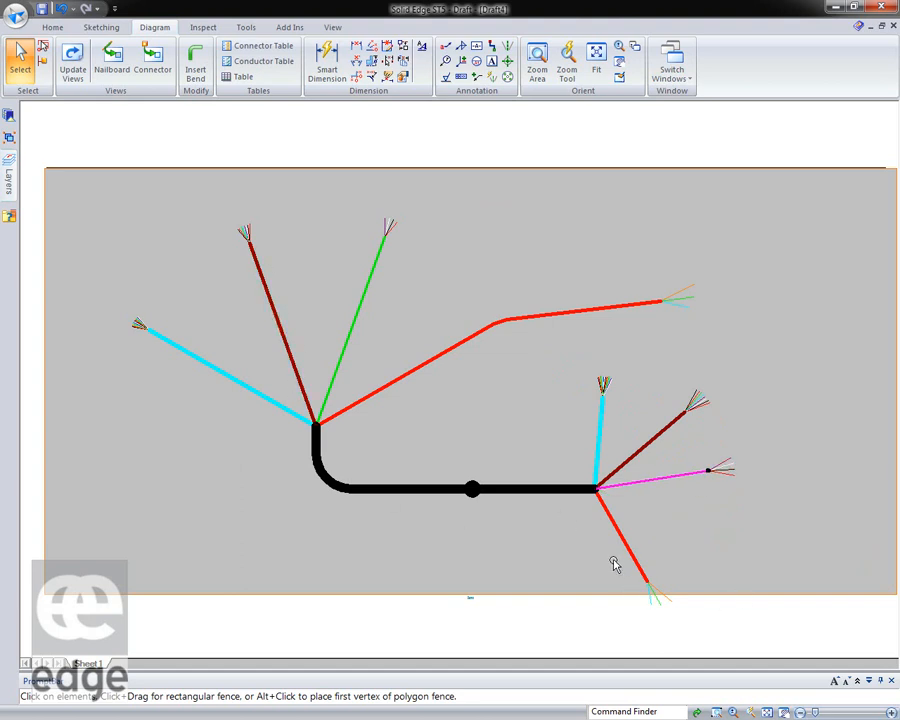
drag(634, 563, 691, 541)
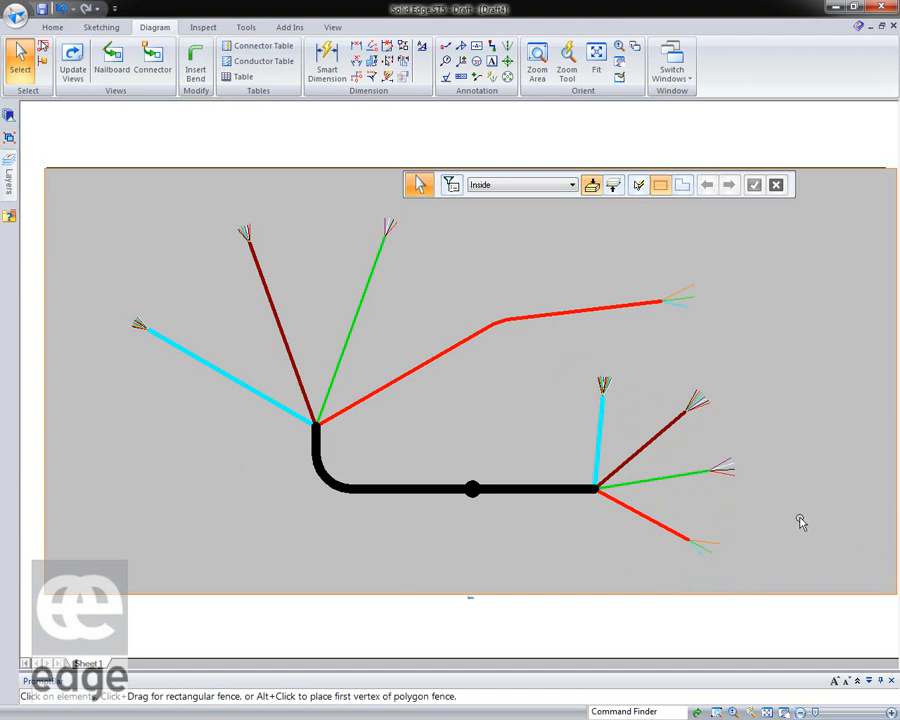
Fan the three leftmost conductors at the tip of the right-hand cyan branch out to the left
scroll(800, 521, up, 5)
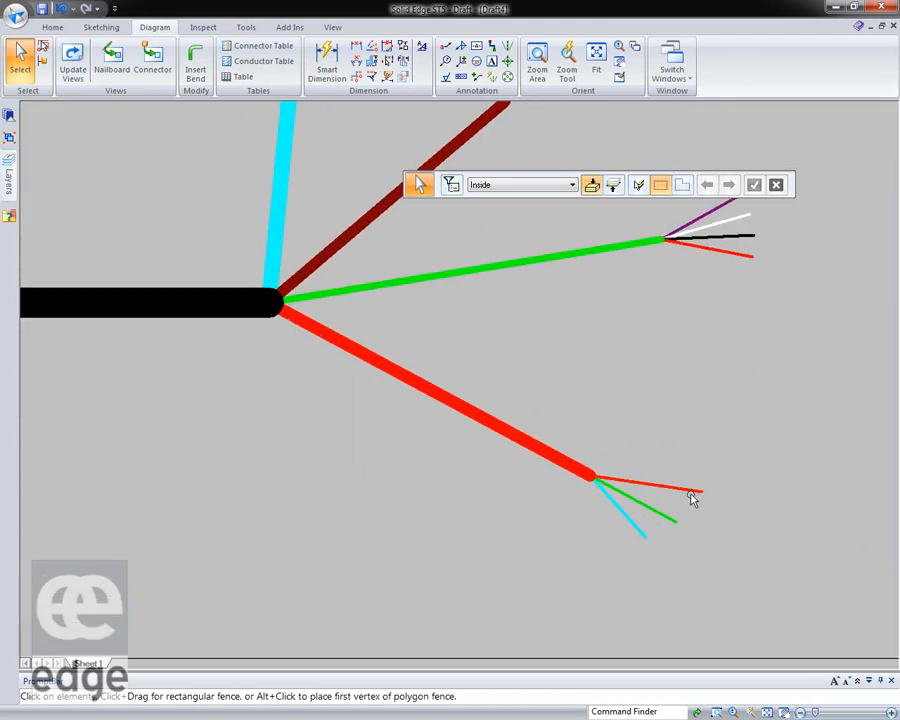
scroll(834, 480, down, 3)
scroll(627, 293, up, 3)
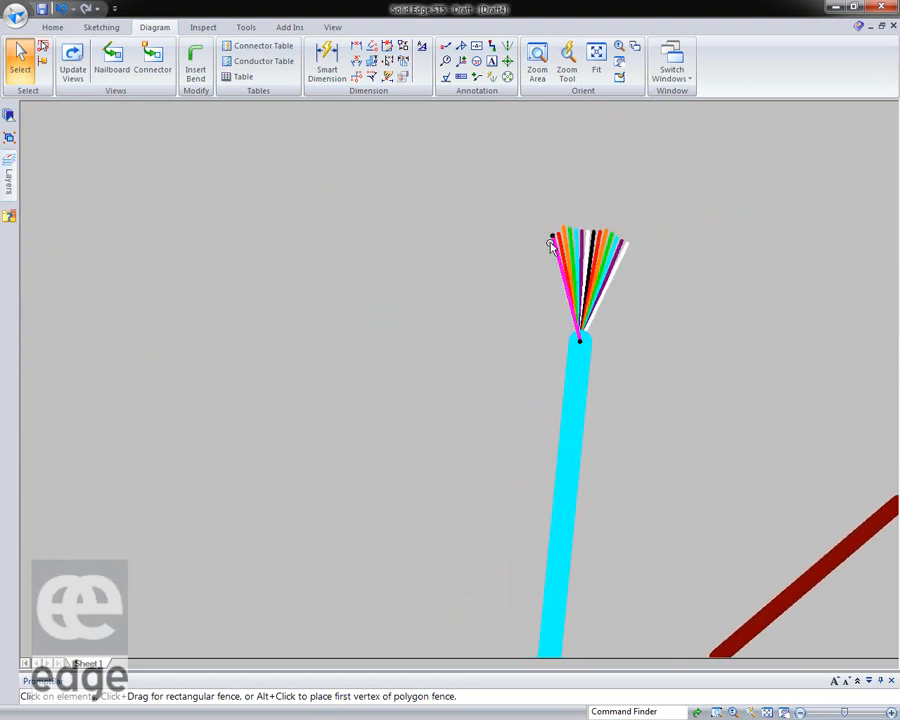
drag(552, 236, 488, 281)
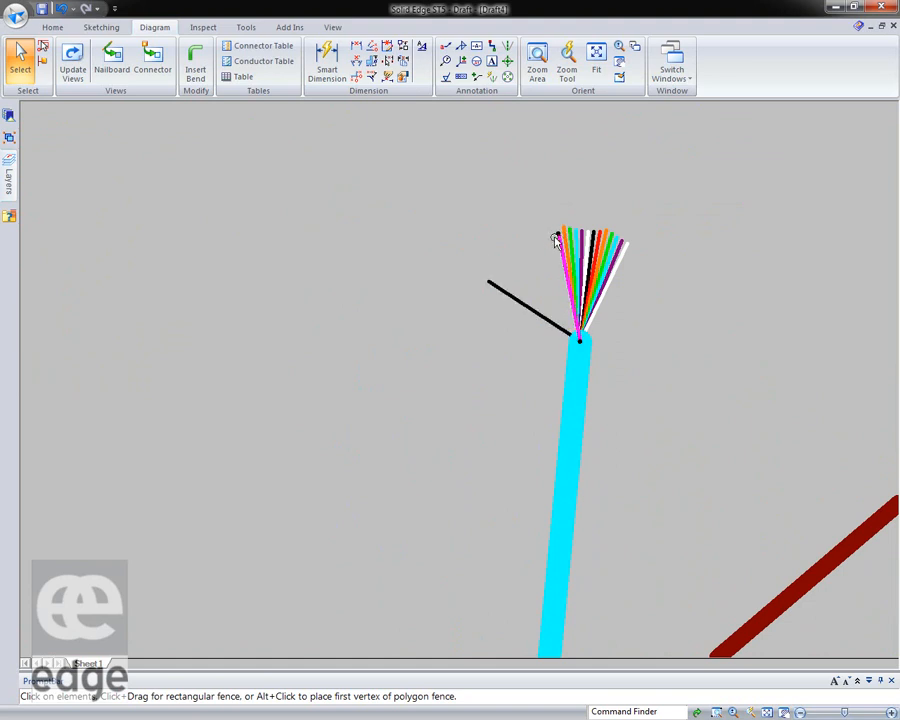
drag(555, 233, 508, 257)
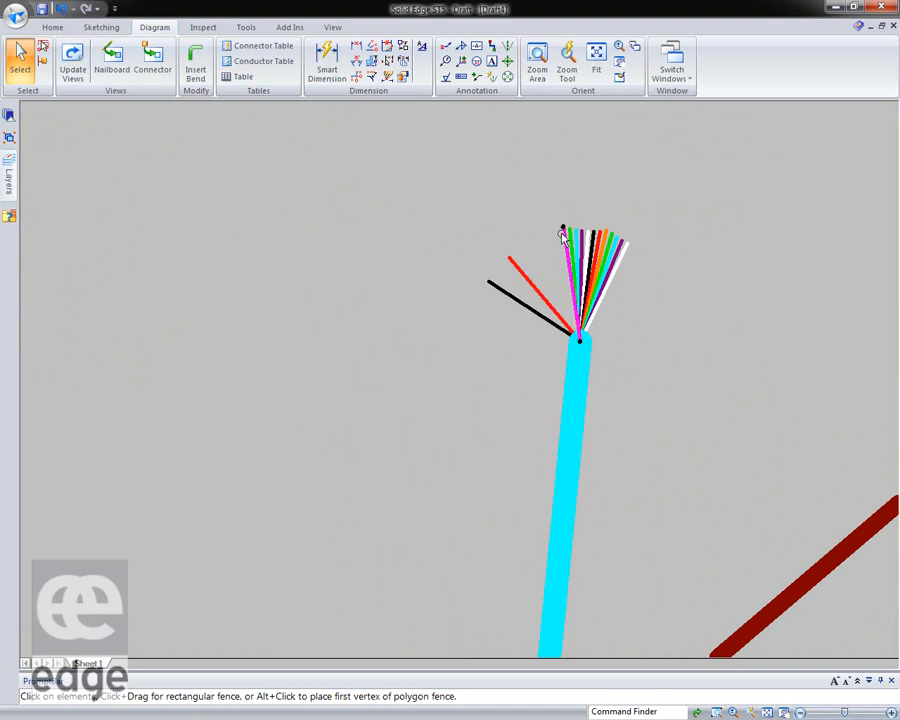
drag(563, 229, 536, 235)
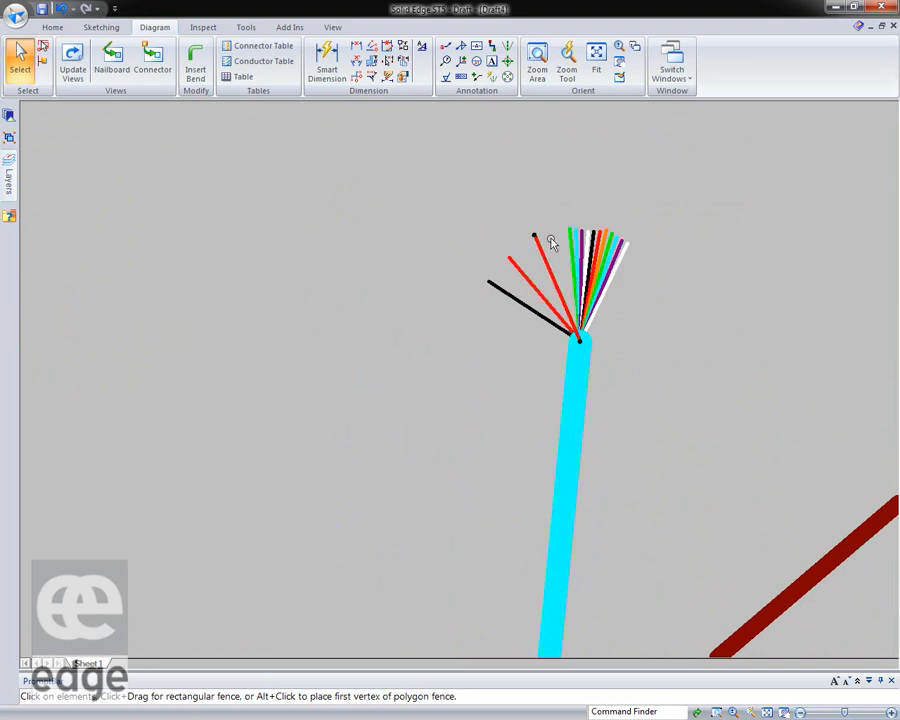
Move the whole harness slightly to the right on the nailboard by its main trunk
scroll(709, 306, down, 2)
scroll(712, 308, down, 5)
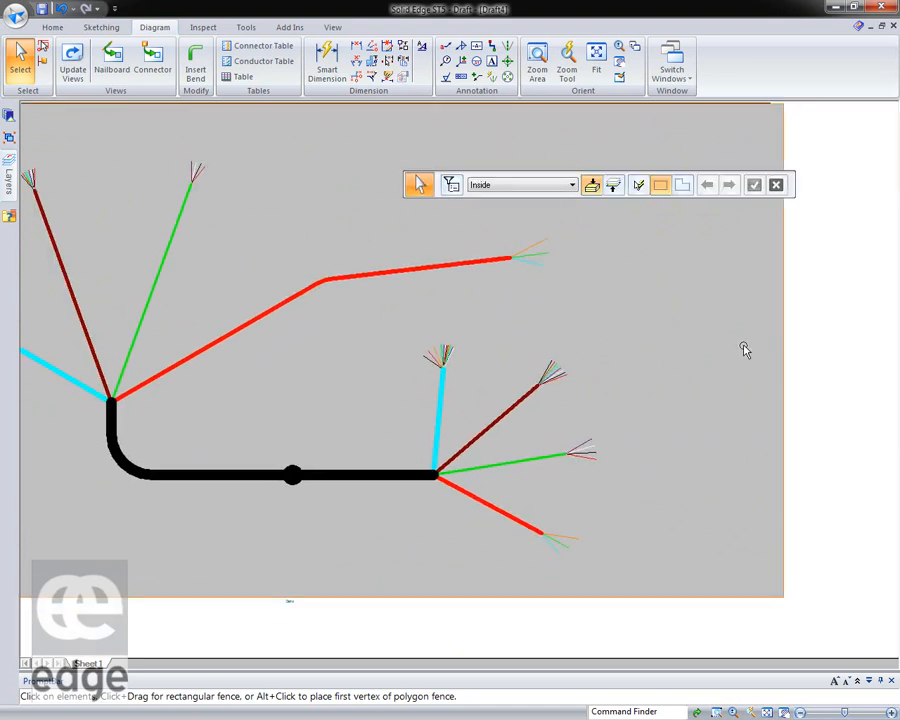
scroll(745, 350, up, 1)
scroll(808, 378, down, 2)
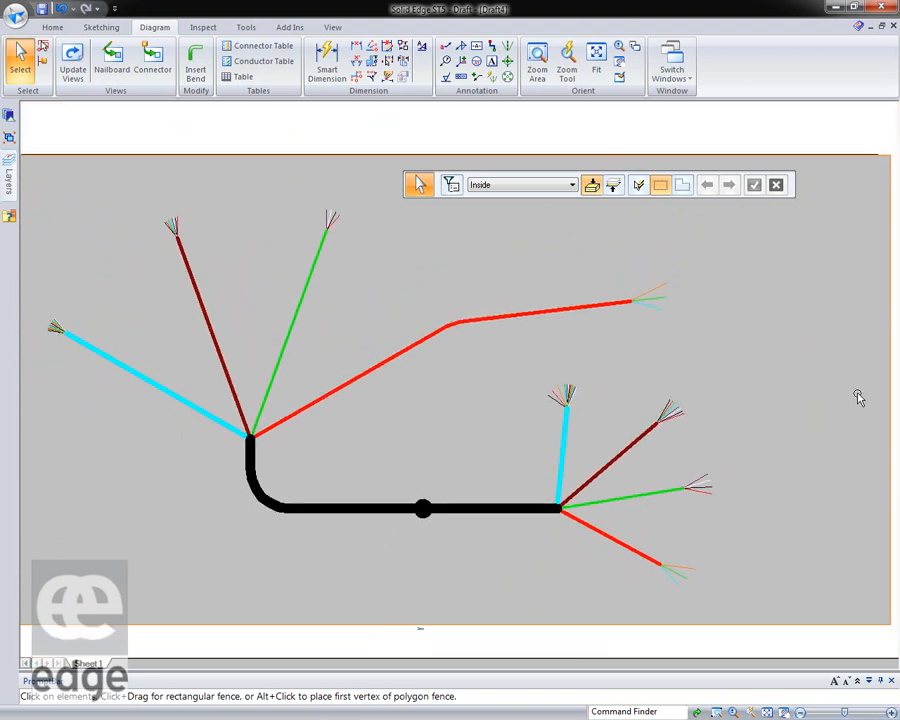
drag(463, 502, 528, 488)
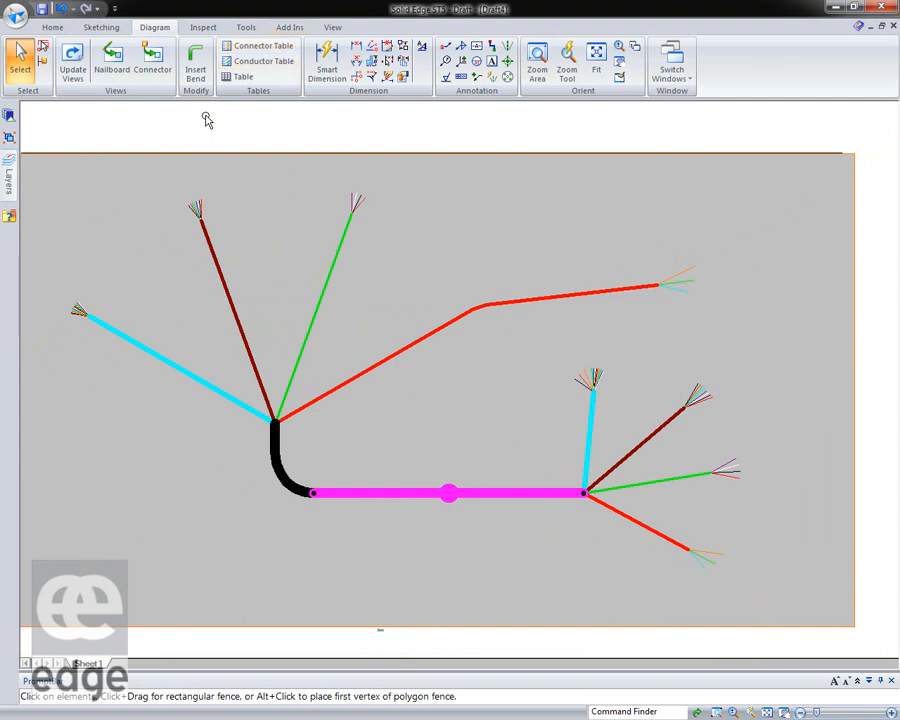
Place a 5:1 connector view of the lower right red branch's three-pin connector beside its conductor ends, using the Connector View orientation
click(165, 68)
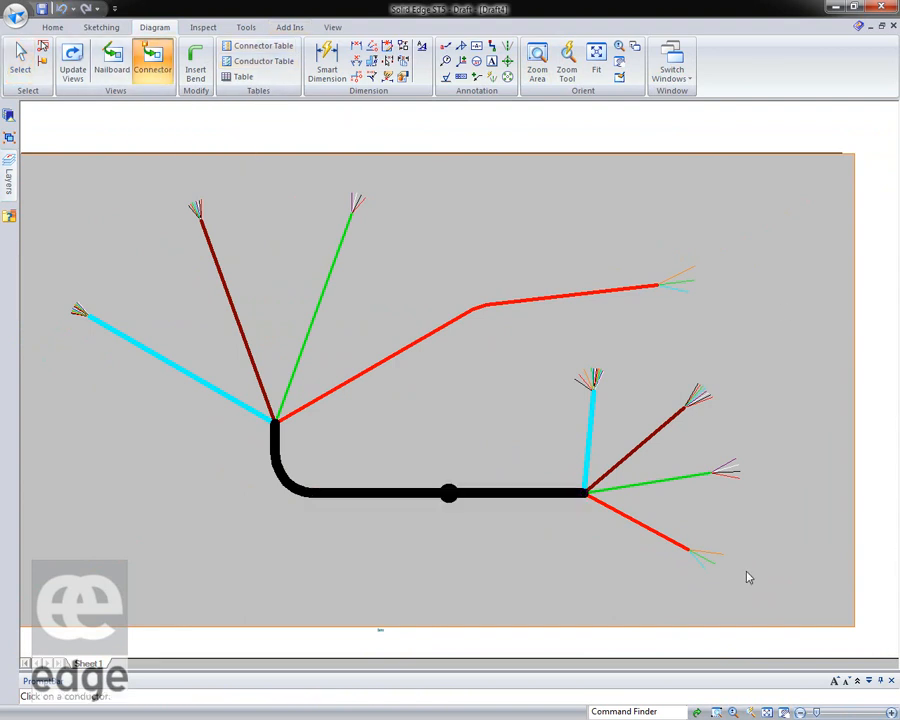
click(718, 564)
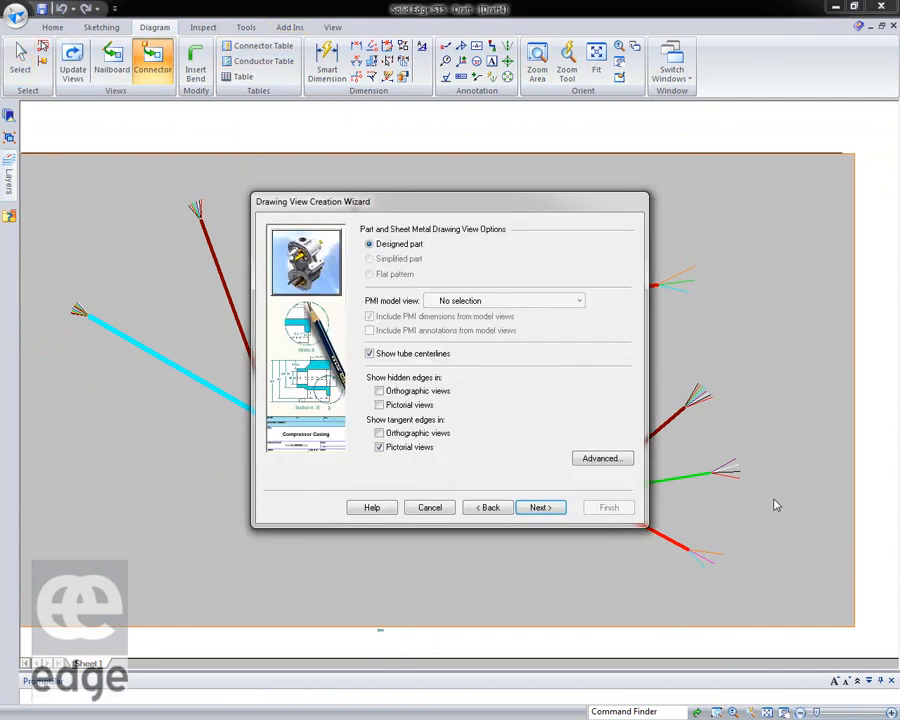
click(544, 509)
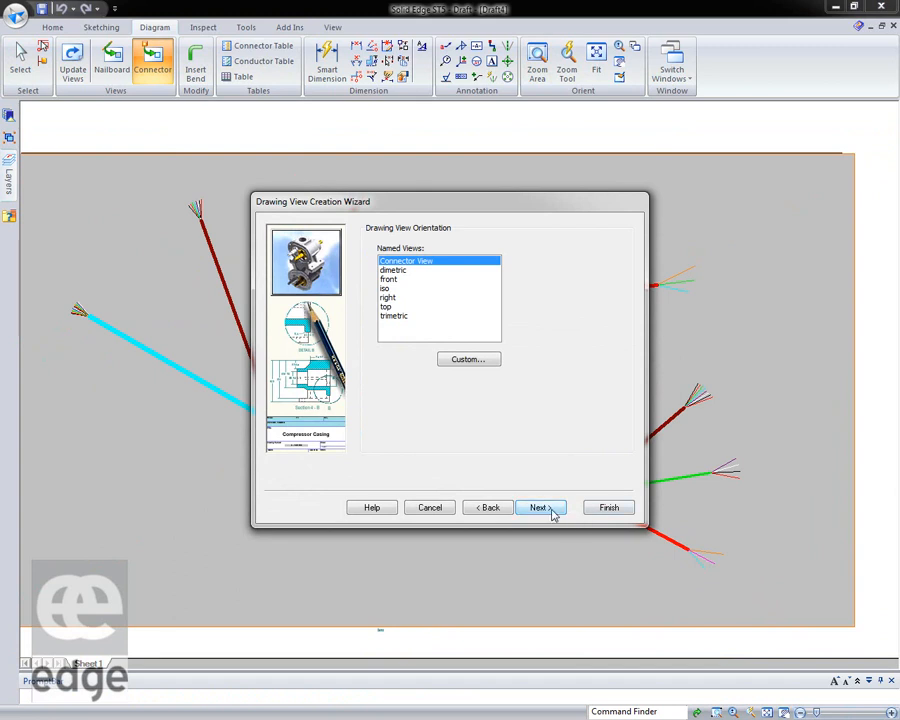
click(606, 506)
scroll(697, 508, up, 2)
scroll(697, 508, up, 3)
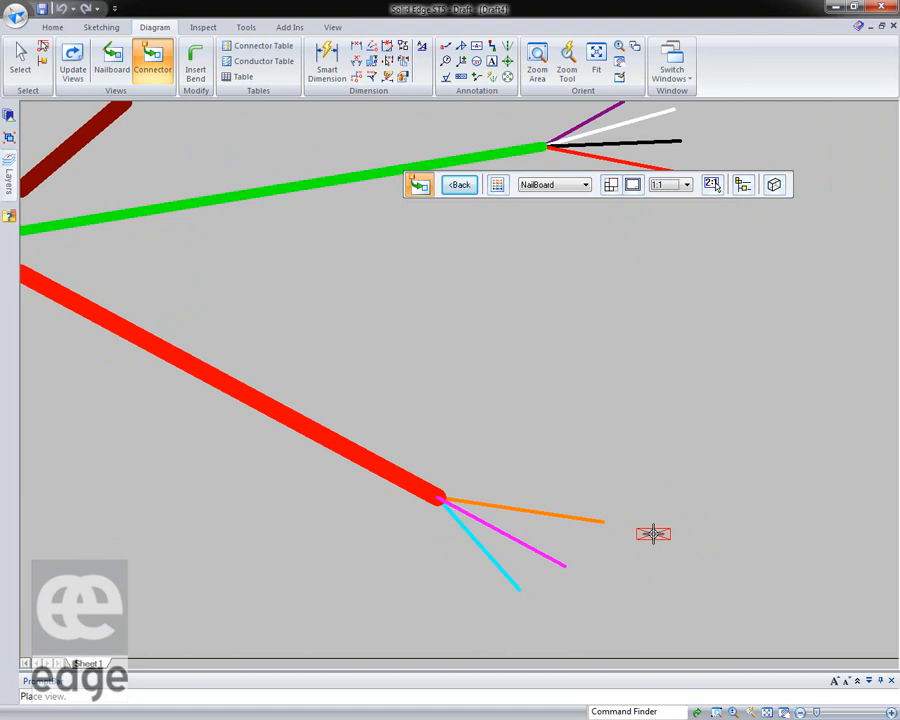
key(Up)
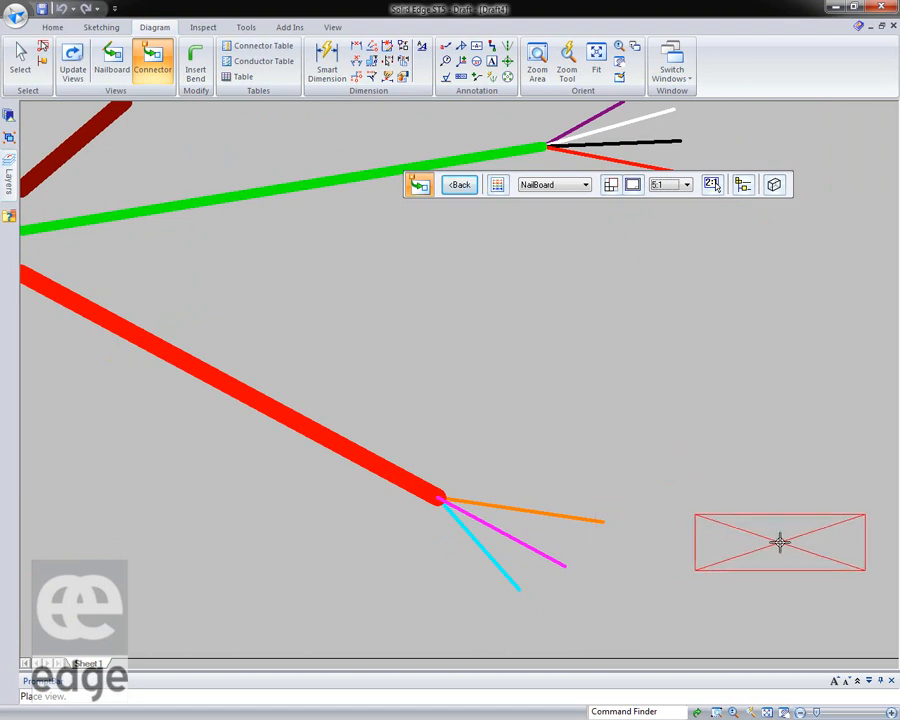
click(780, 540)
Add a 5:1 connector view for the right-hand cyan branch, placed to the upper left of its tip below the bent red branch
mouse_move(661, 322)
middle_down()
mouse_move(667, 342)
mouse_move(506, 396)
middle_up()
scroll(500, 396, down, 3)
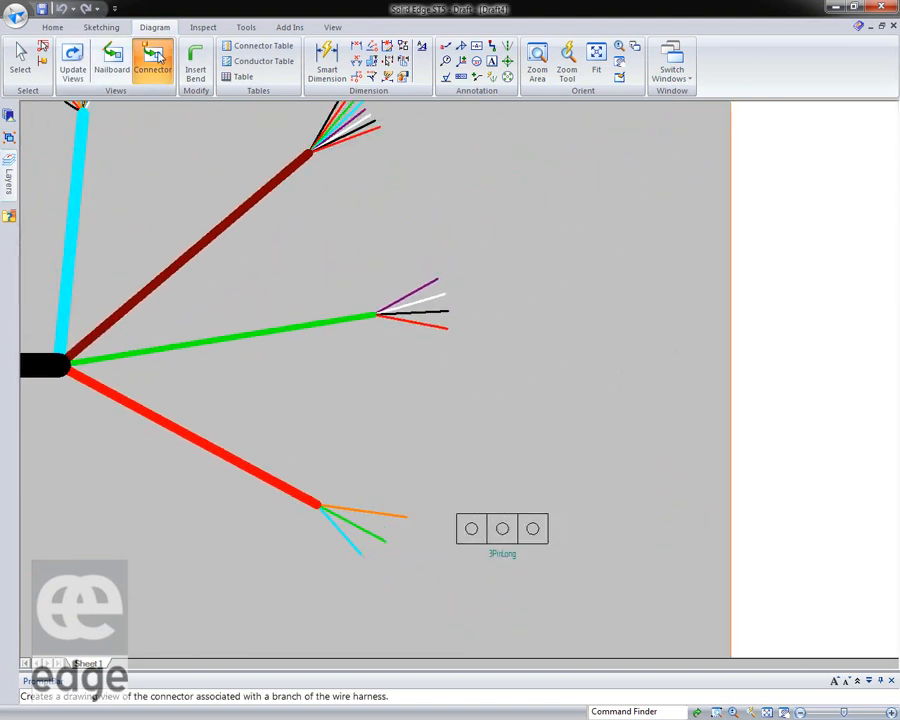
middle_drag(546, 257, 553, 410)
scroll(553, 410, down, 2)
middle_drag(540, 226, 549, 293)
click(257, 339)
click(557, 511)
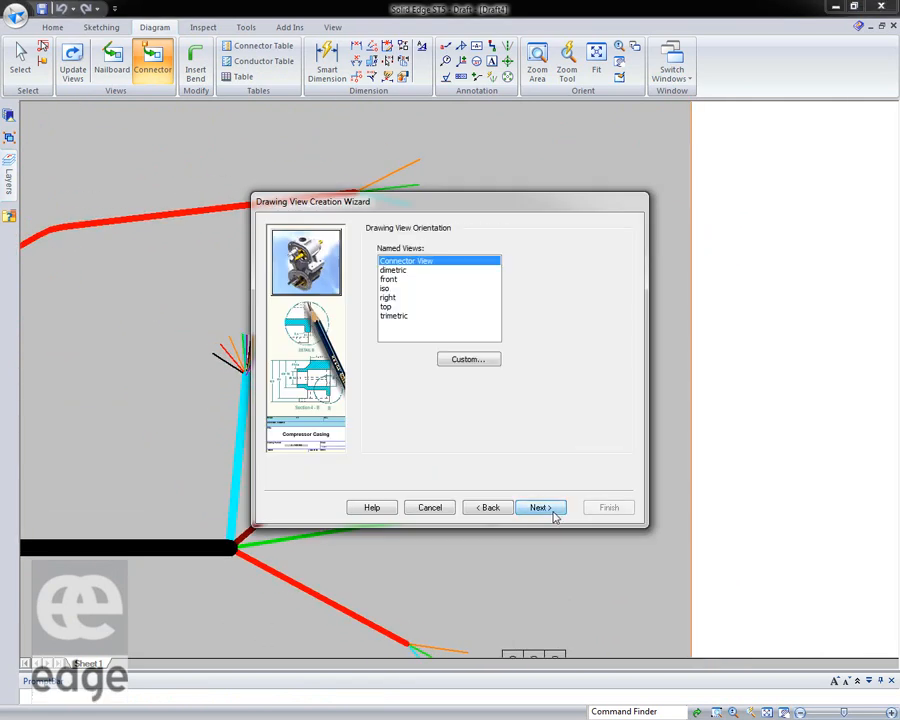
click(613, 517)
middle_drag(293, 285, 354, 317)
scroll(354, 317, up, 1)
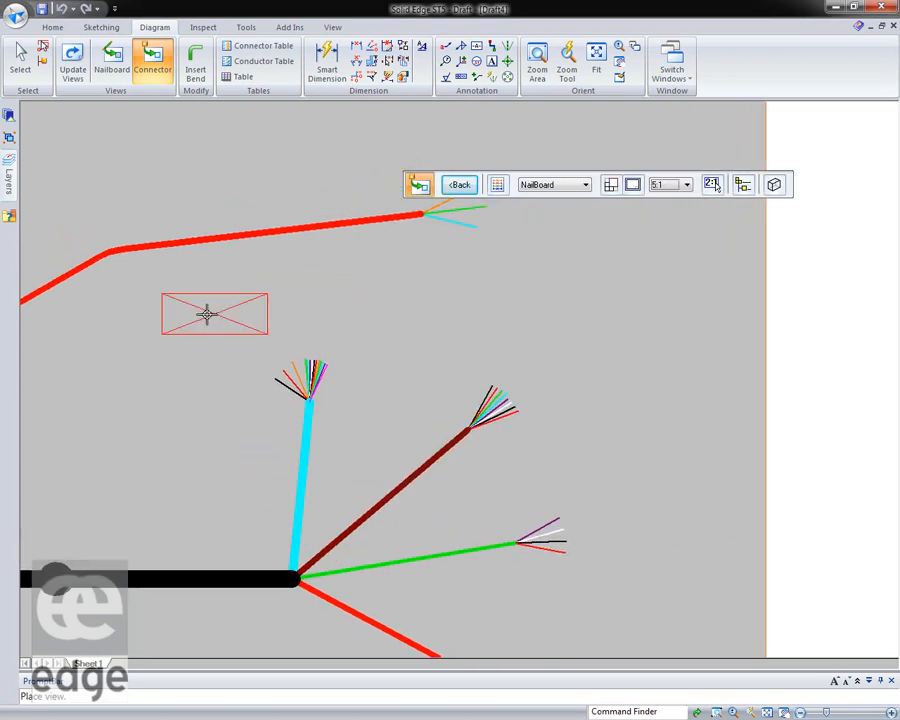
click(131, 348)
Place a 5:1 connector view of the bent red branch's connector just to the right of its conductor tips
mouse_move(490, 302)
middle_down()
mouse_move(526, 358)
mouse_move(575, 356)
middle_up()
click(520, 263)
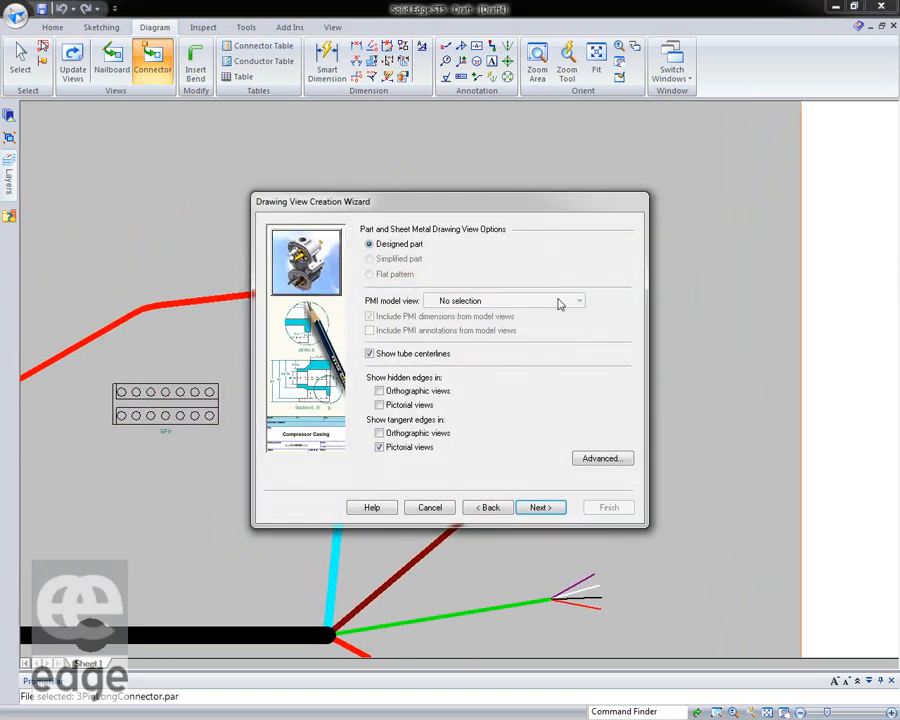
click(540, 507)
click(609, 507)
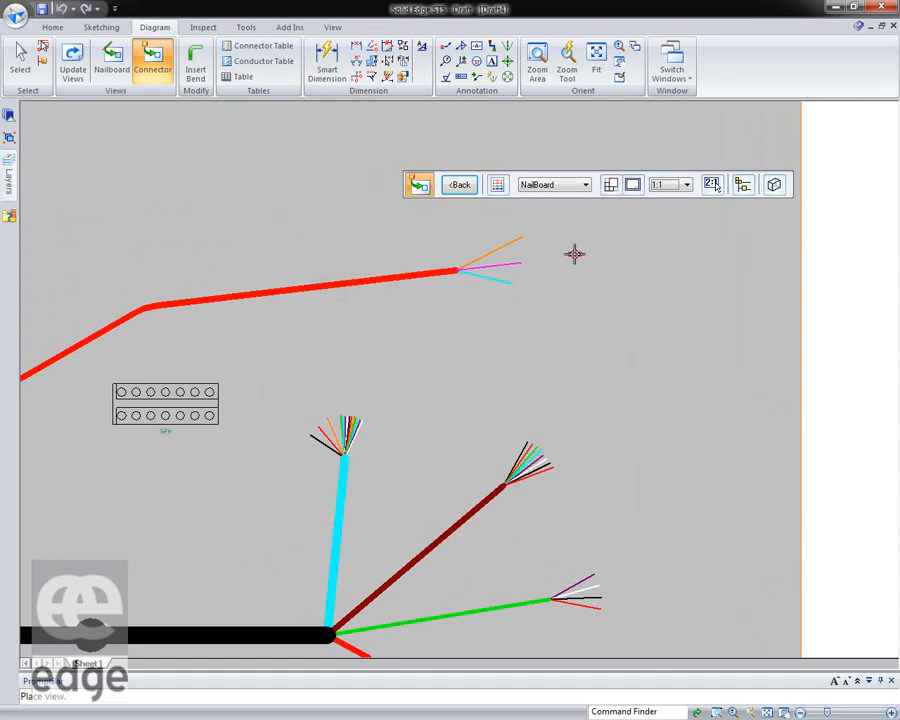
click(620, 258)
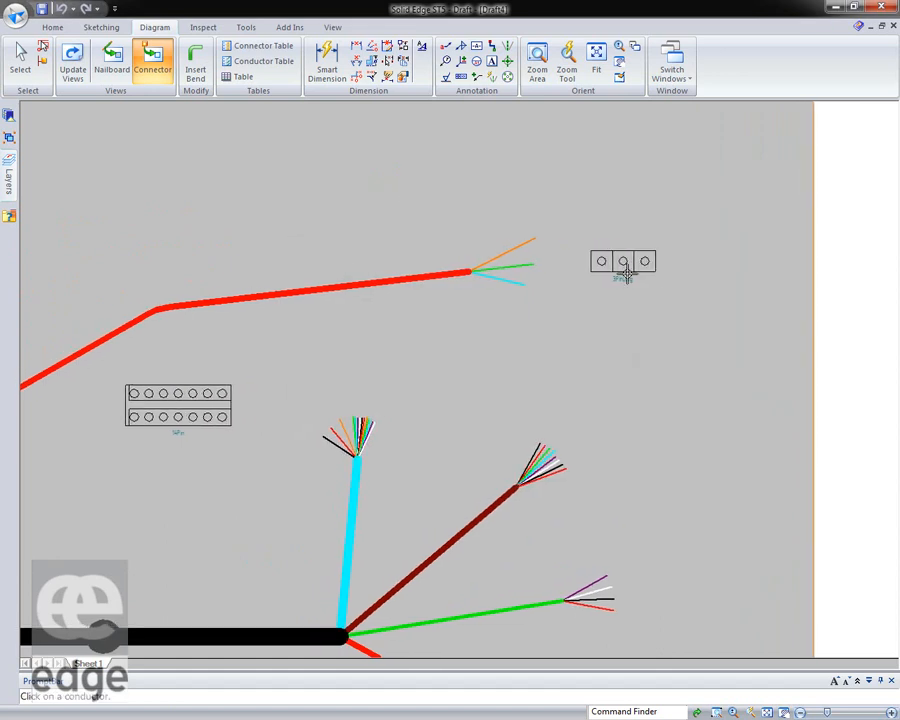
Create a 5:1 connector view for the left-hand cyan branch and place it above and to the left of its tip
scroll(560, 326, down, 2)
scroll(408, 374, up, 3)
click(309, 374)
click(540, 507)
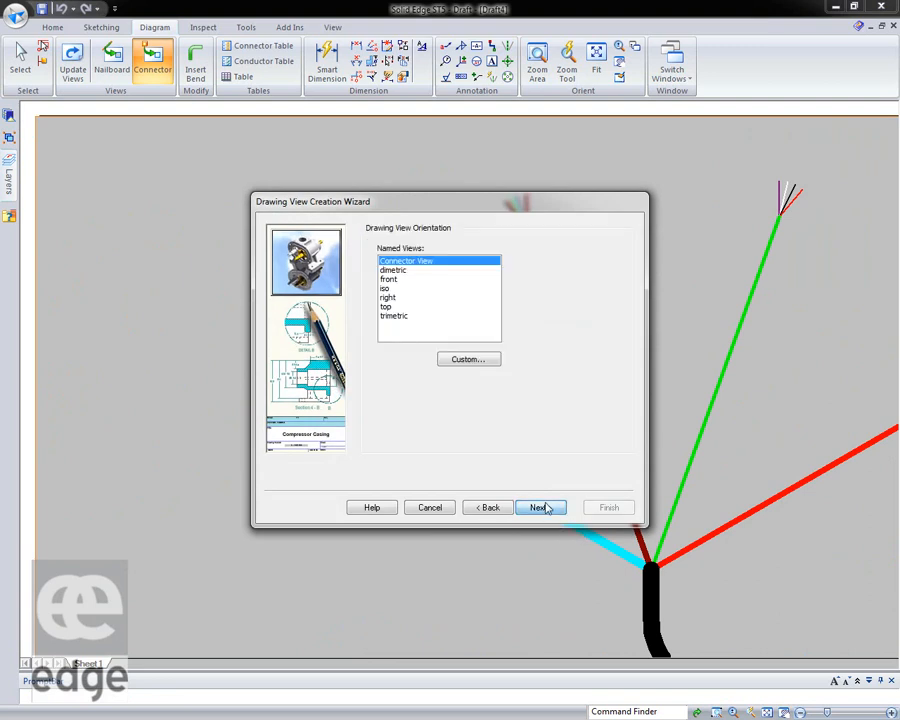
click(626, 510)
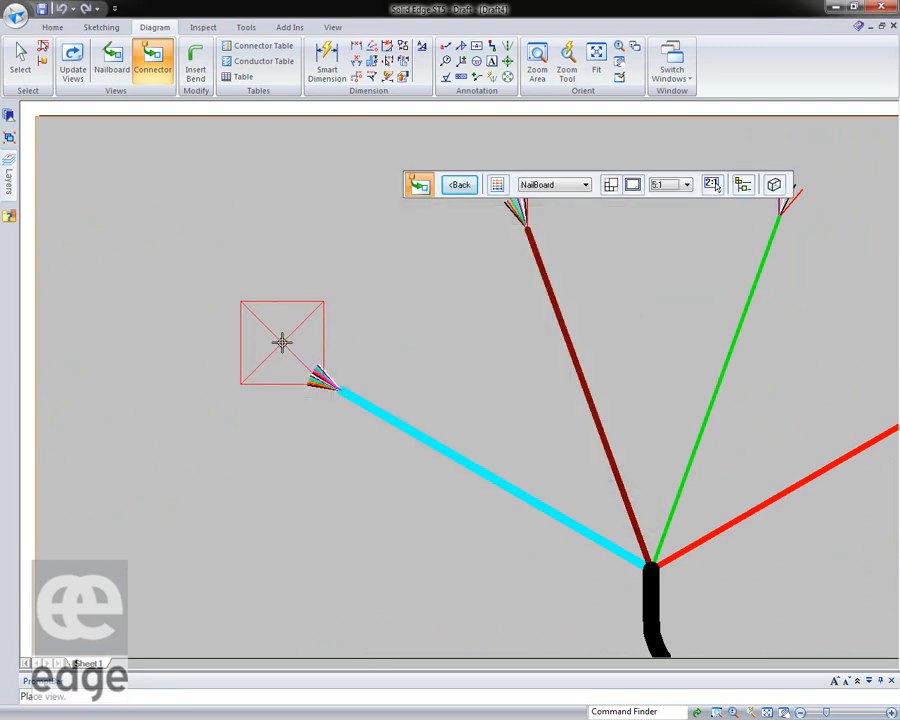
click(240, 310)
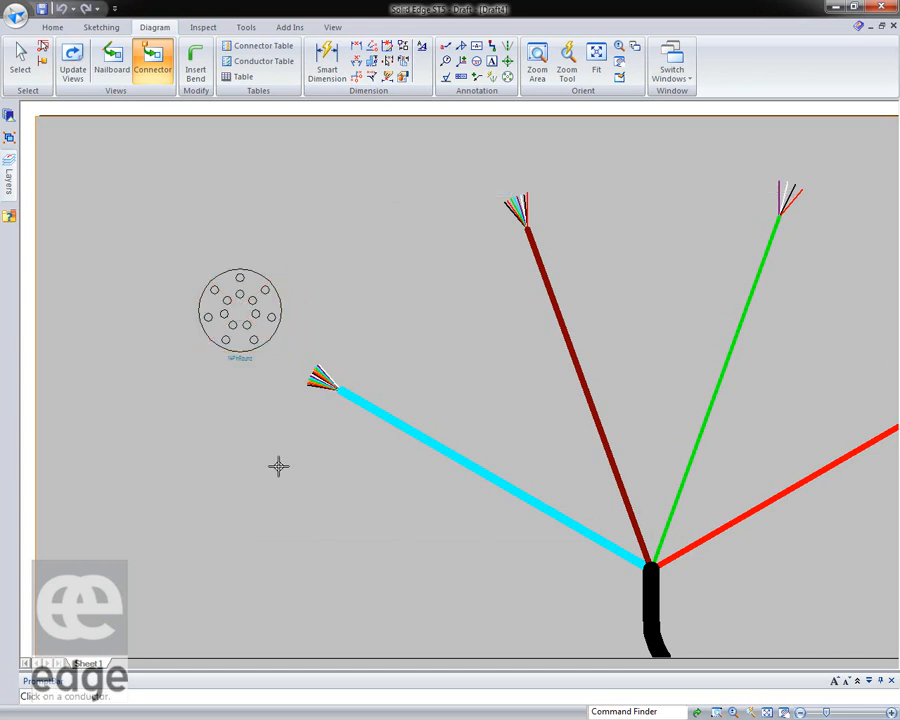
Add pin callouts and a connector table for the 14PinRound view, placing the table below and to the left of it
click(258, 46)
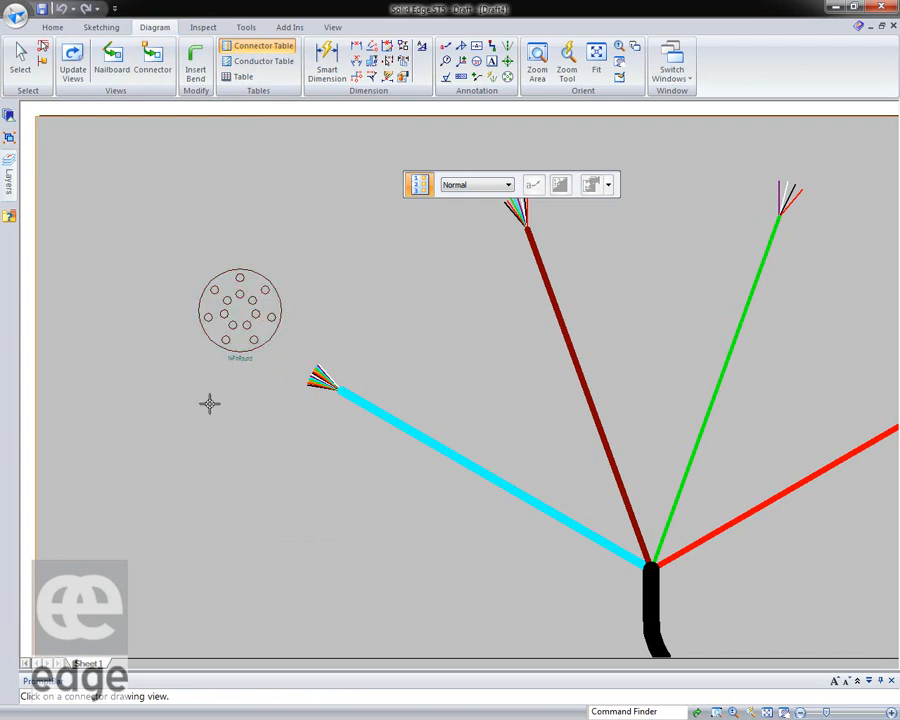
click(213, 348)
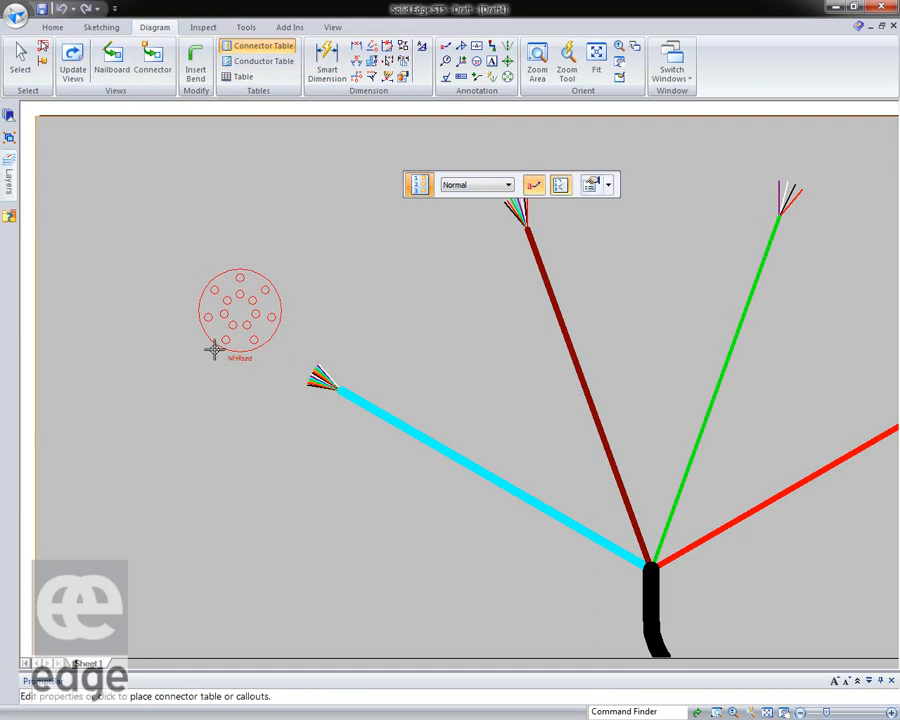
click(110, 372)
scroll(363, 553, up, 5)
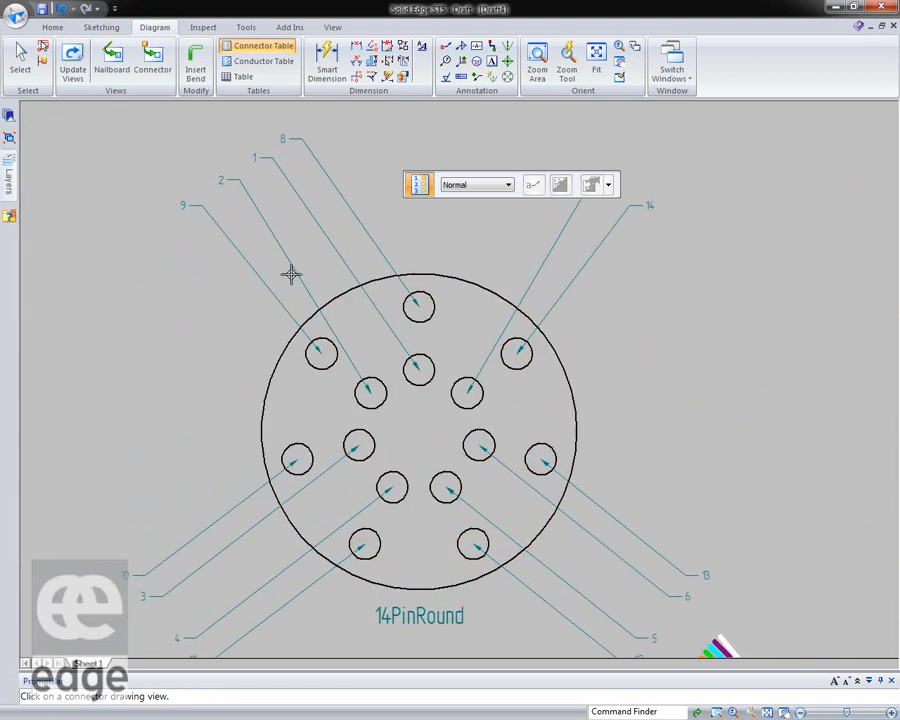
scroll(607, 454, down, 3)
middle_drag(365, 618, 416, 454)
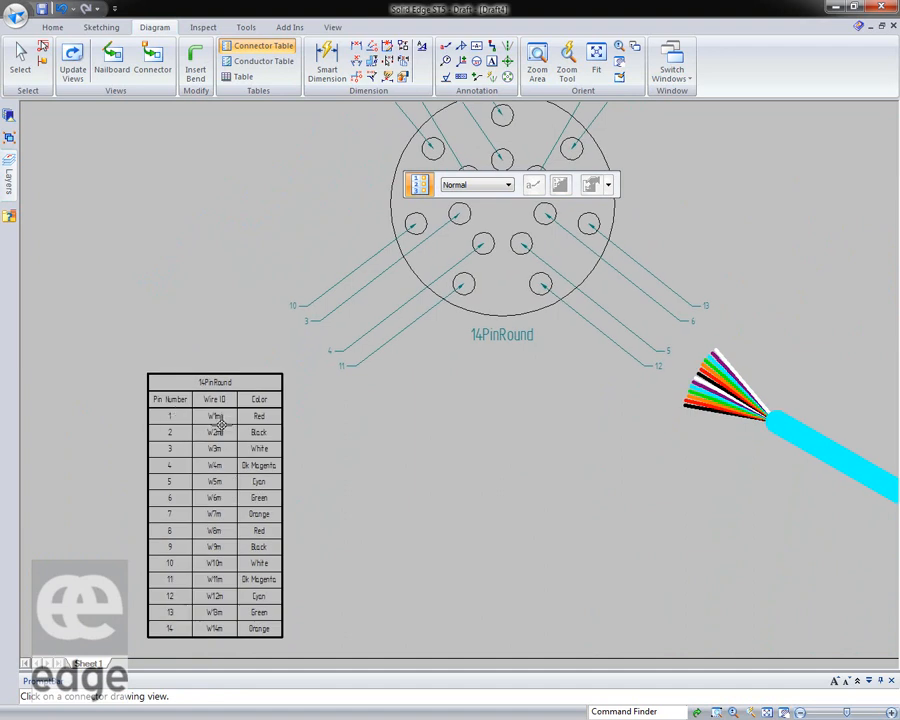
Shift the pin 13 callout's break line upward on the 14PinRound connector view, clear of the cable end
scroll(216, 424, up, 3)
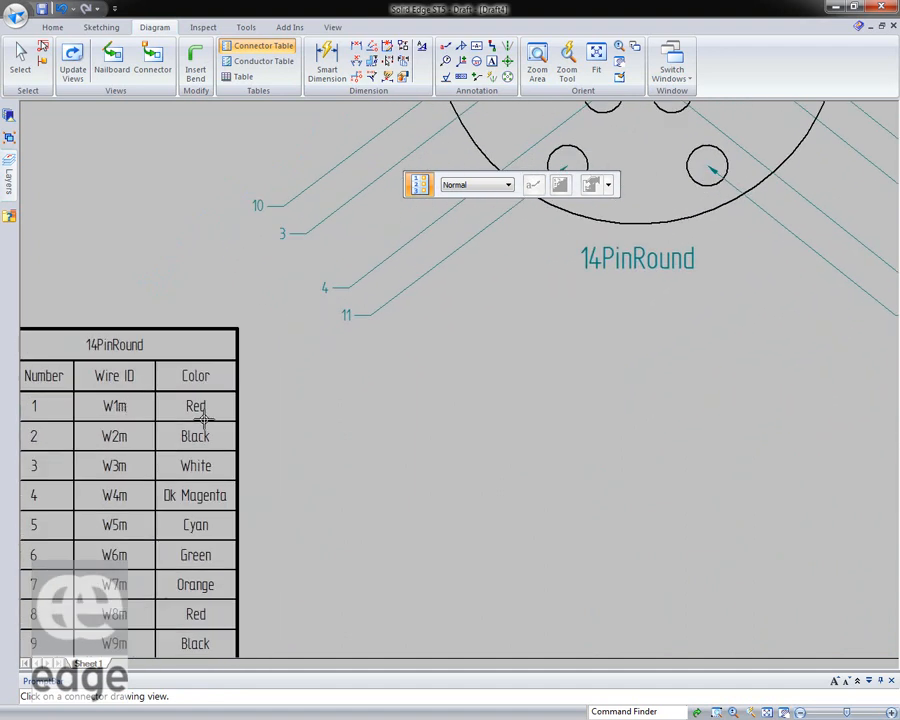
scroll(463, 502, down, 3)
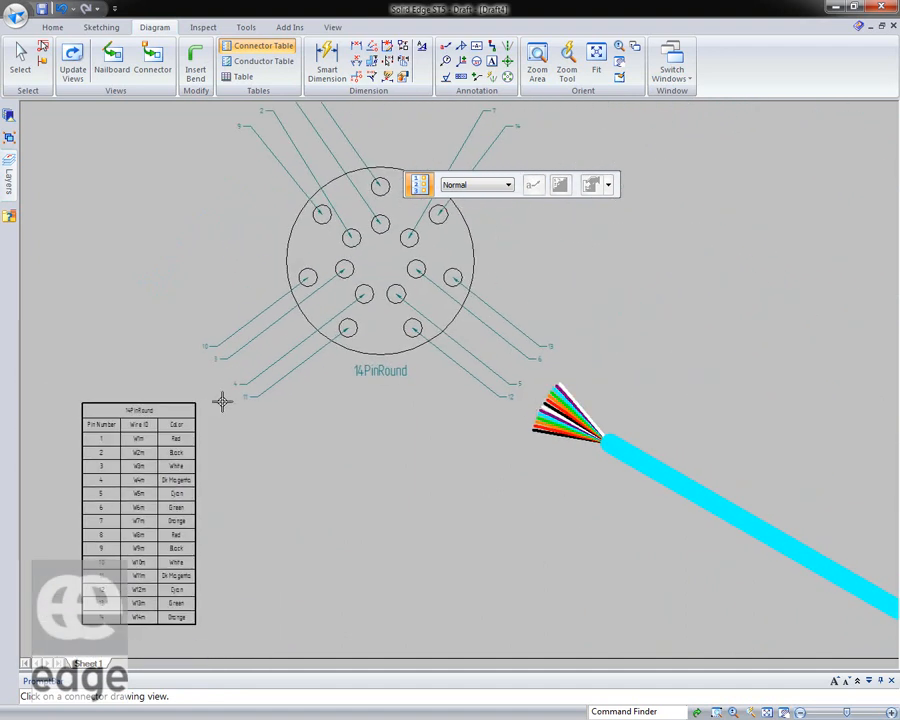
click(22, 55)
scroll(646, 445, up, 2)
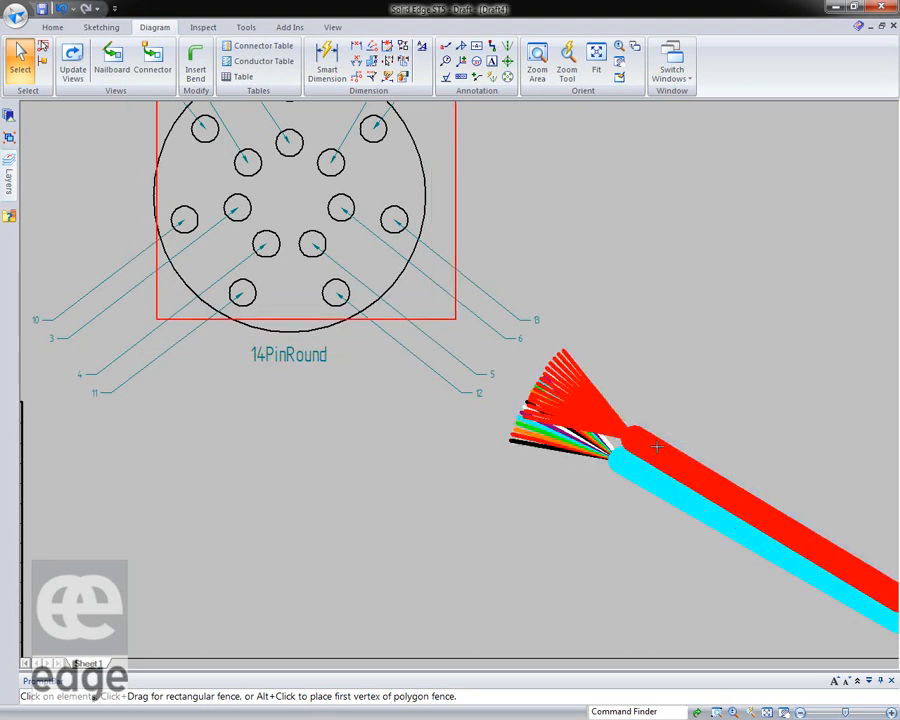
drag(657, 446, 659, 442)
click(548, 290)
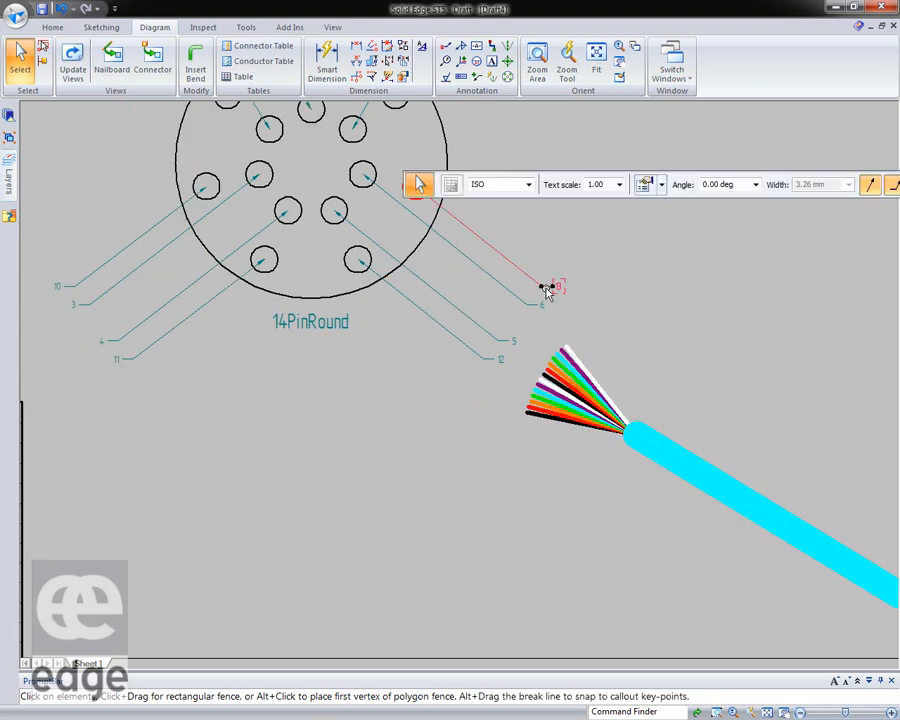
drag(539, 286, 539, 233)
click(621, 275)
Fan out the uppermost white, dark magenta and cyan wire ends of the cyan bundle near the 14PinRound connector
middle_drag(685, 272, 653, 349)
scroll(530, 497, up, 1)
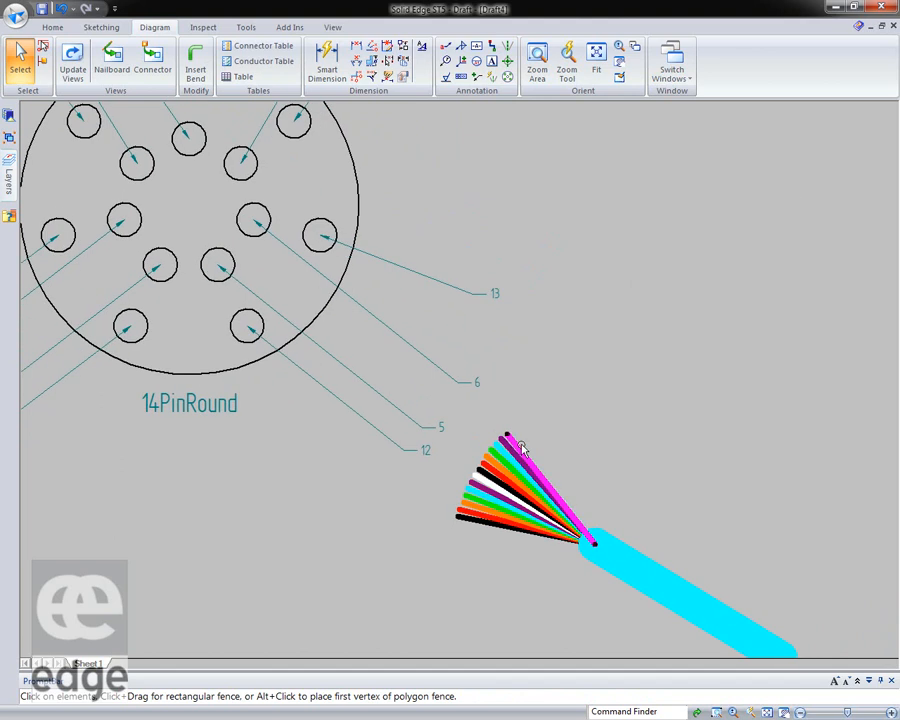
drag(505, 432, 684, 352)
click(504, 446)
drag(500, 438, 572, 398)
click(497, 443)
drag(497, 443, 531, 418)
Spread the adjacent green and orange wire ends of the same bundle, and swing its lowest black, red and orange ends downward
click(493, 457)
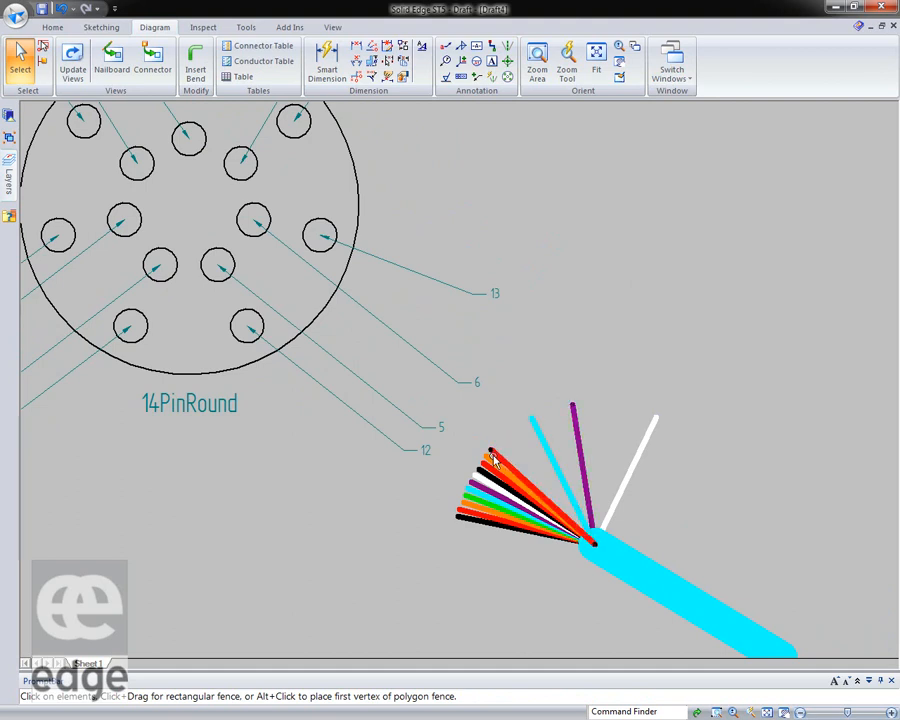
mouse_move(491, 453)
mouse_down()
mouse_move(514, 429)
mouse_move(493, 448)
mouse_up()
click(488, 458)
click(499, 445)
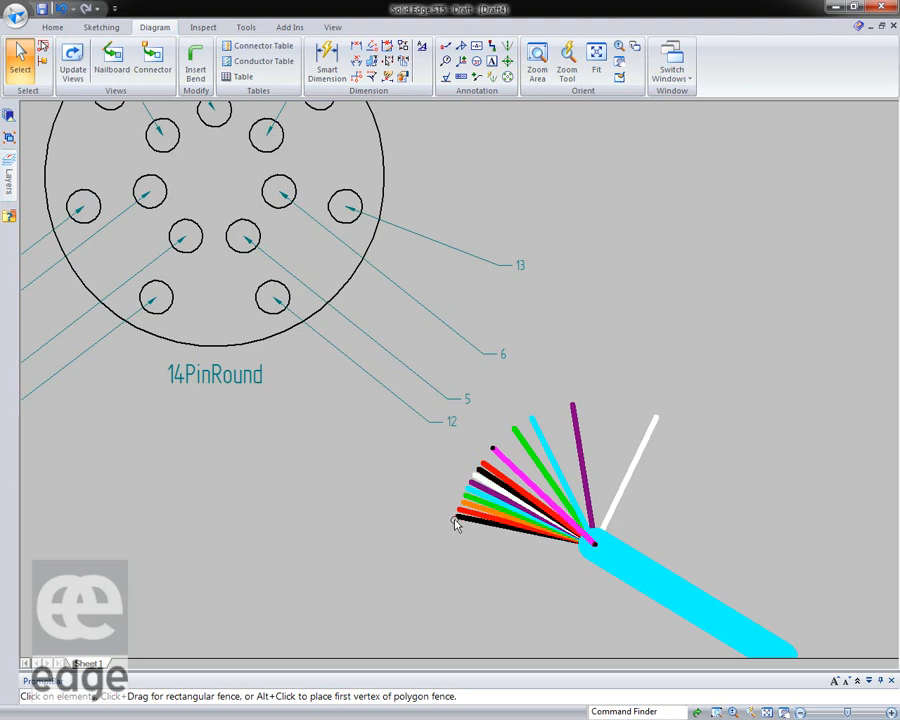
drag(456, 518, 464, 596)
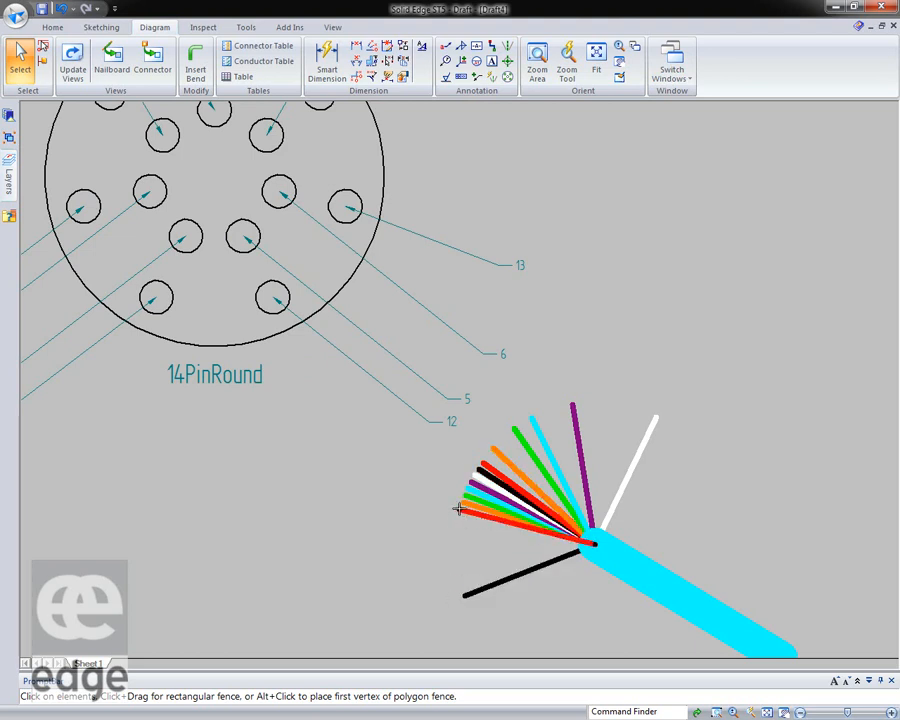
drag(458, 510, 452, 548)
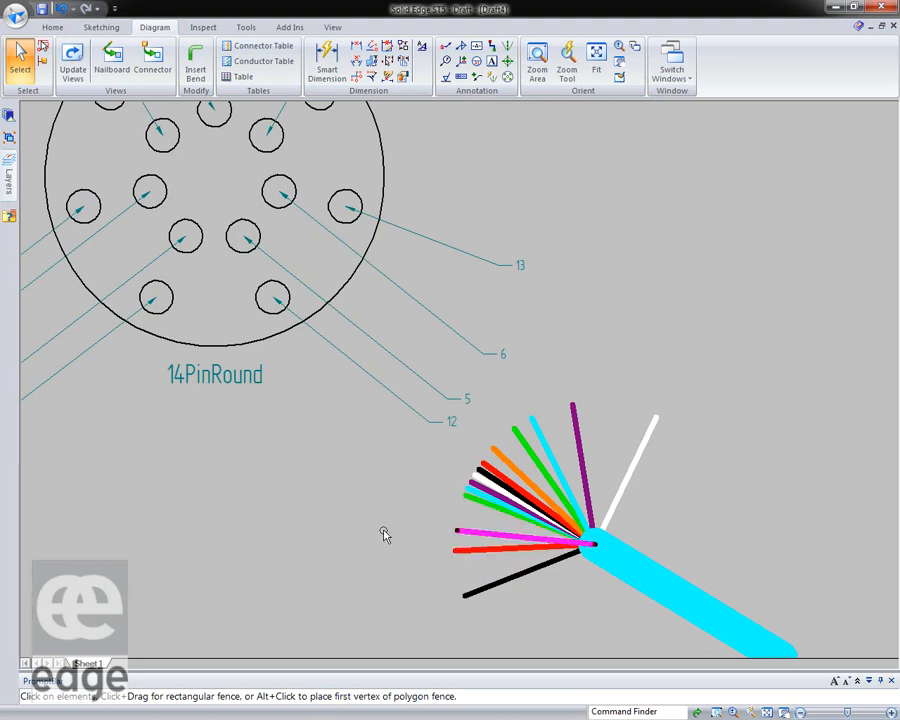
Place a connector table with pin callouts for the 14Pin connector, just below its view
scroll(390, 532, down, 5)
scroll(392, 532, down, 5)
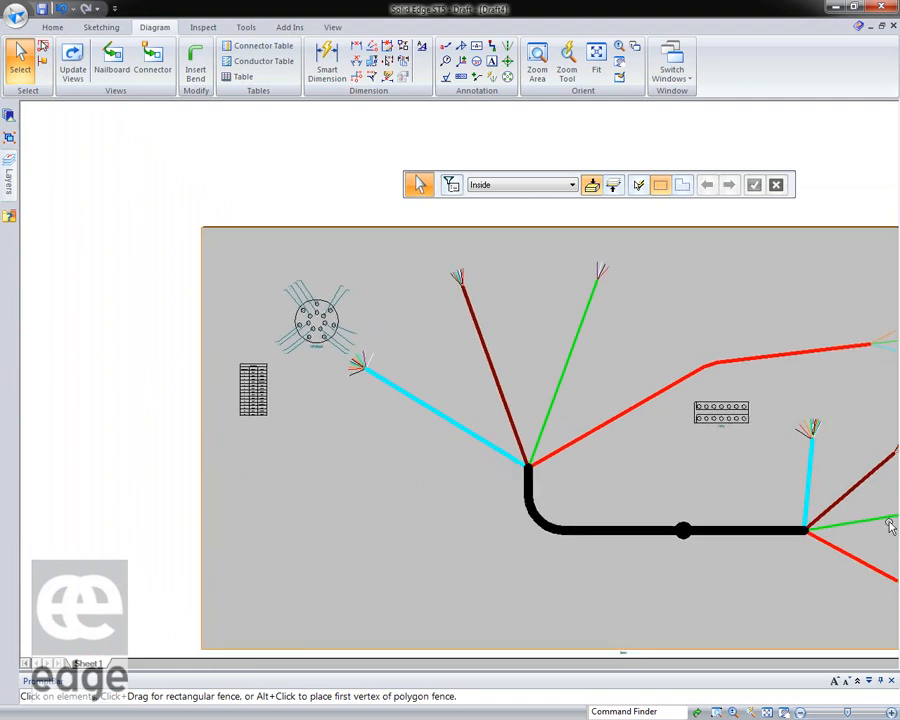
scroll(890, 528, up, 1)
scroll(870, 524, up, 2)
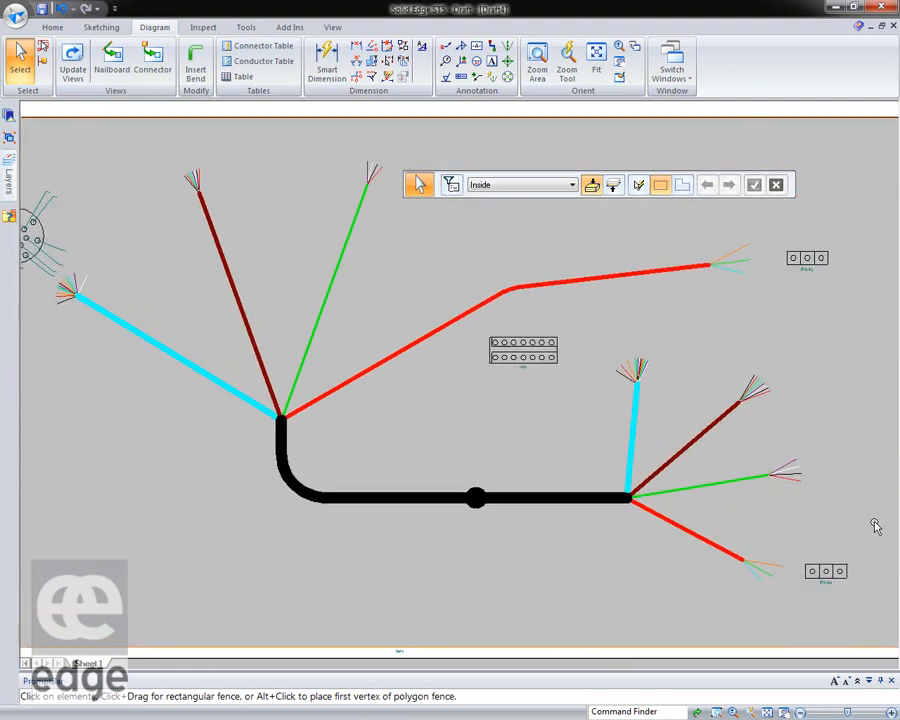
click(263, 45)
click(467, 330)
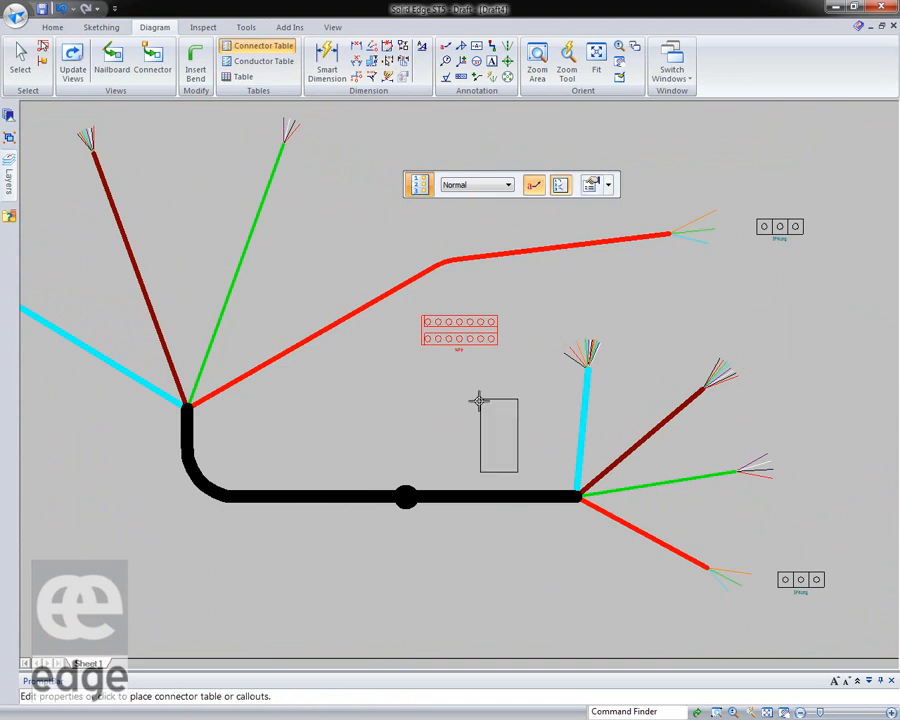
click(479, 365)
Place connector tables with pin callouts below both 3PinLong connector views, lower one first
click(785, 578)
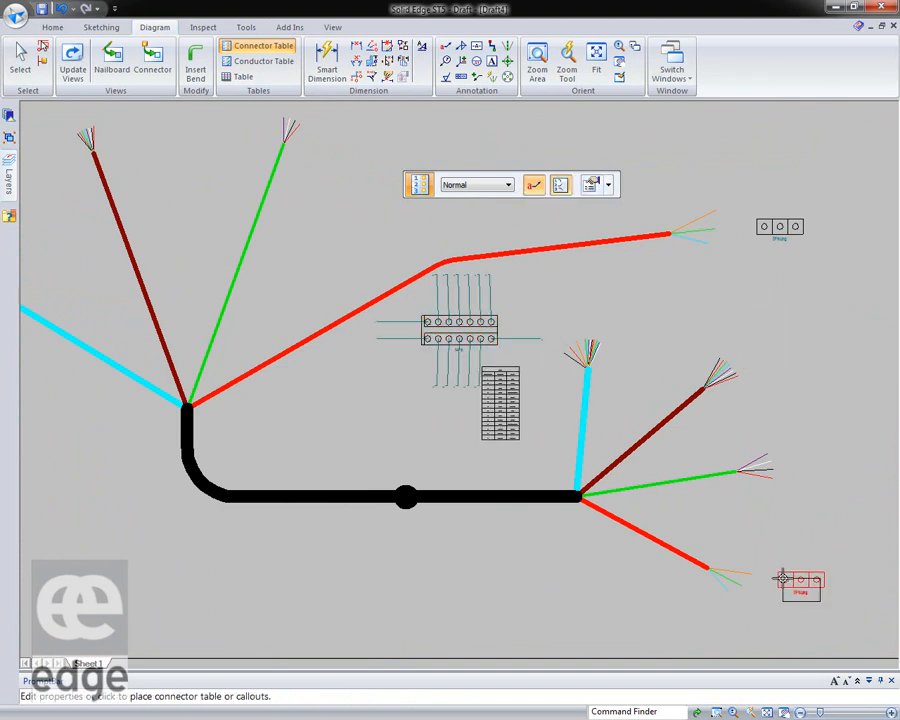
click(768, 612)
scroll(877, 523, up, 2)
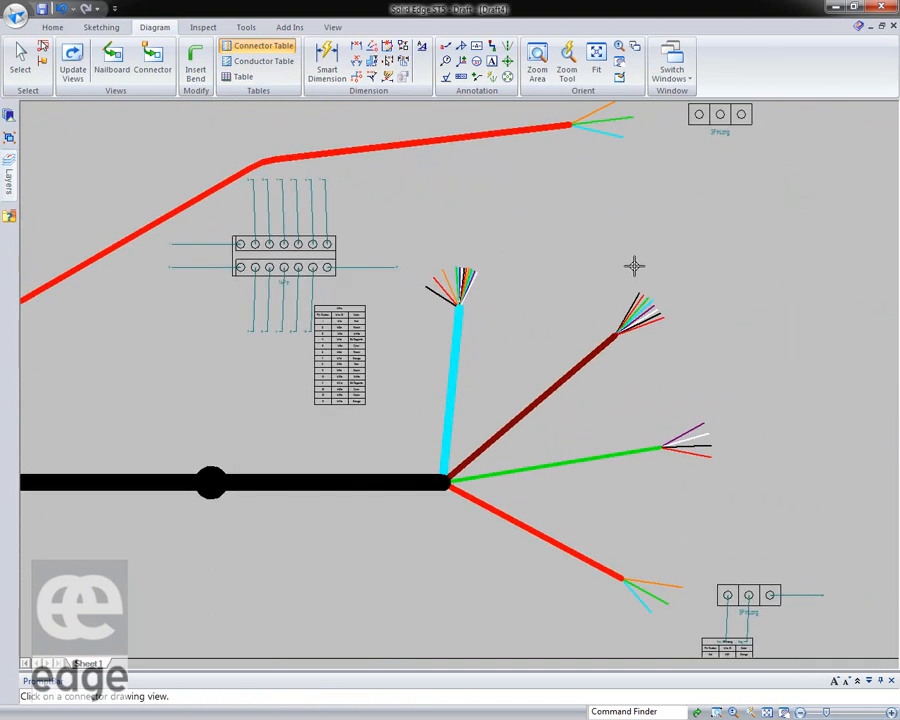
click(708, 203)
click(739, 250)
scroll(852, 447, up, 2)
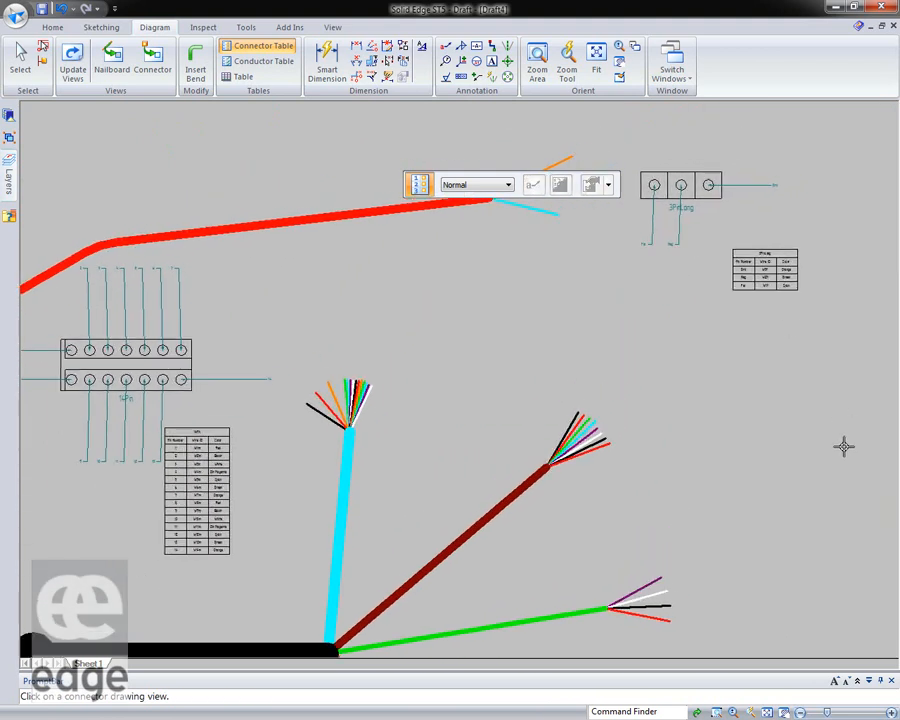
Place a conductor table of the nailboard view in the empty area below the cyan bundle, left of the main bundle
scroll(331, 390, down, 3)
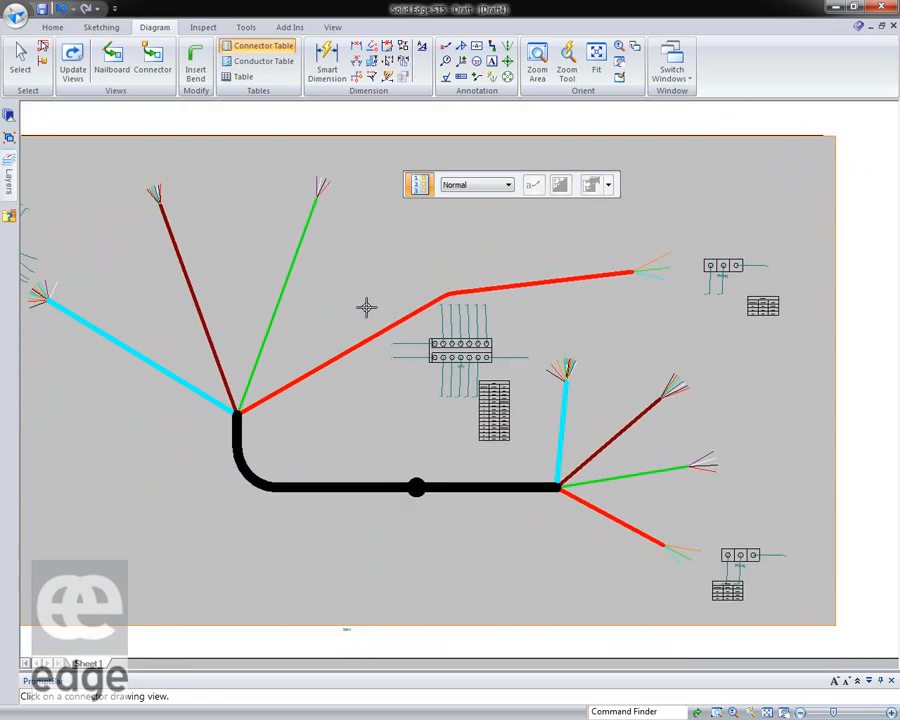
click(266, 62)
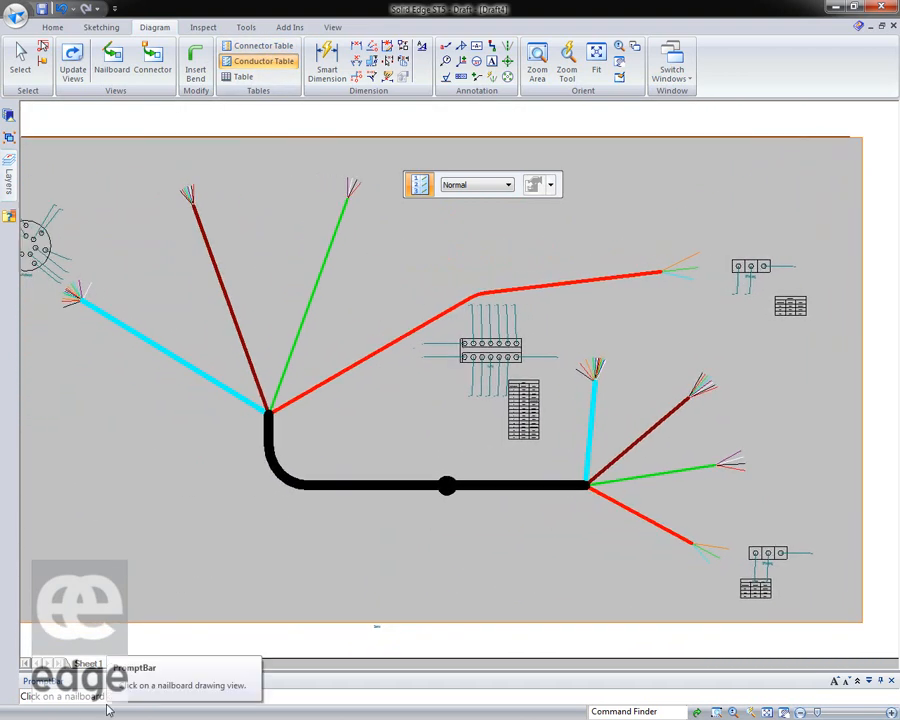
click(376, 476)
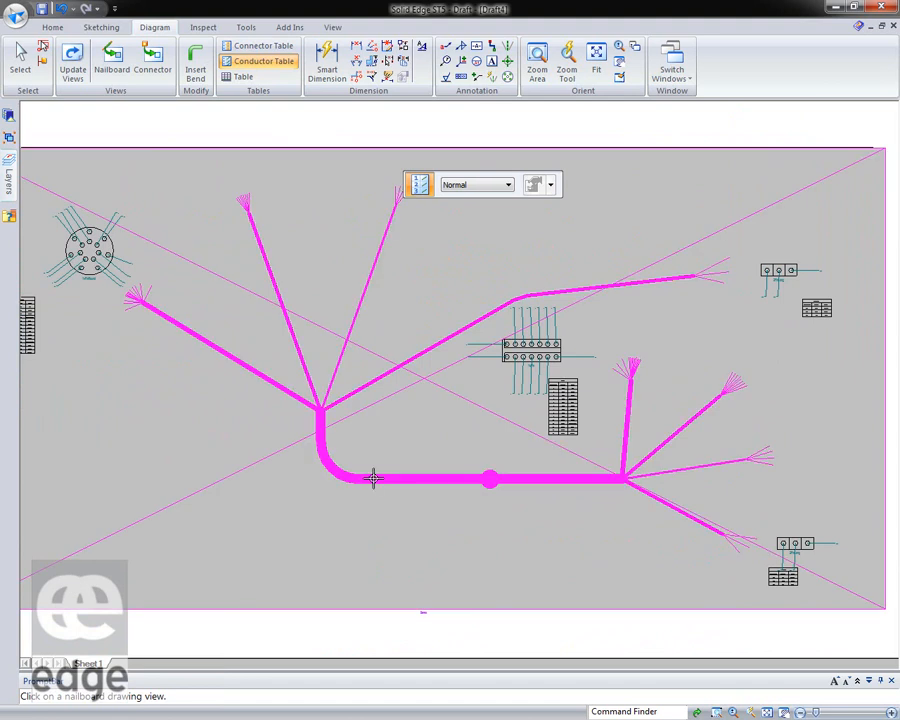
click(85, 425)
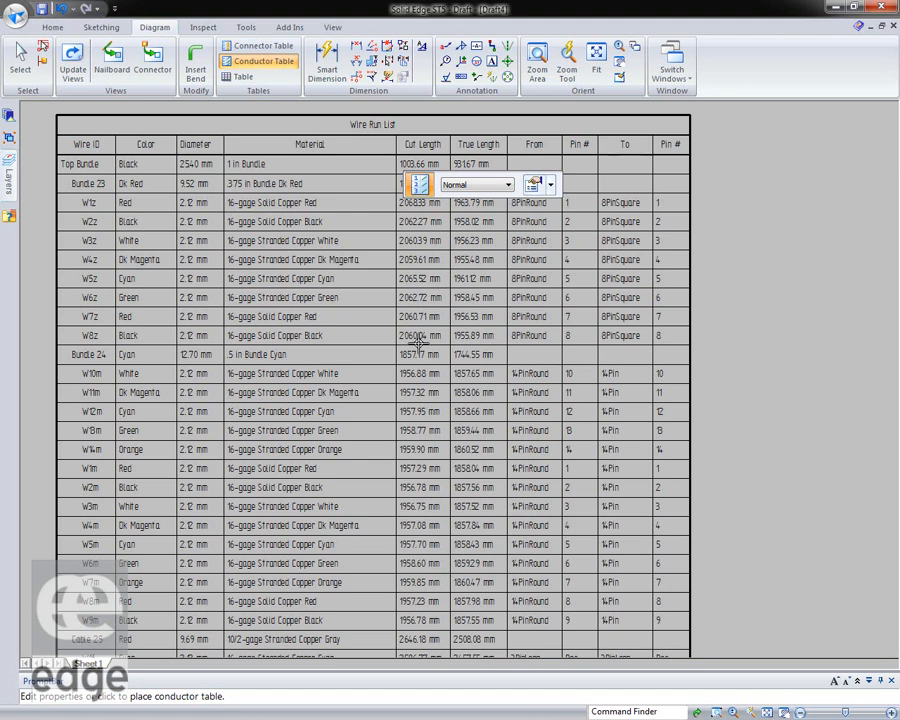
scroll(418, 343, down, 3)
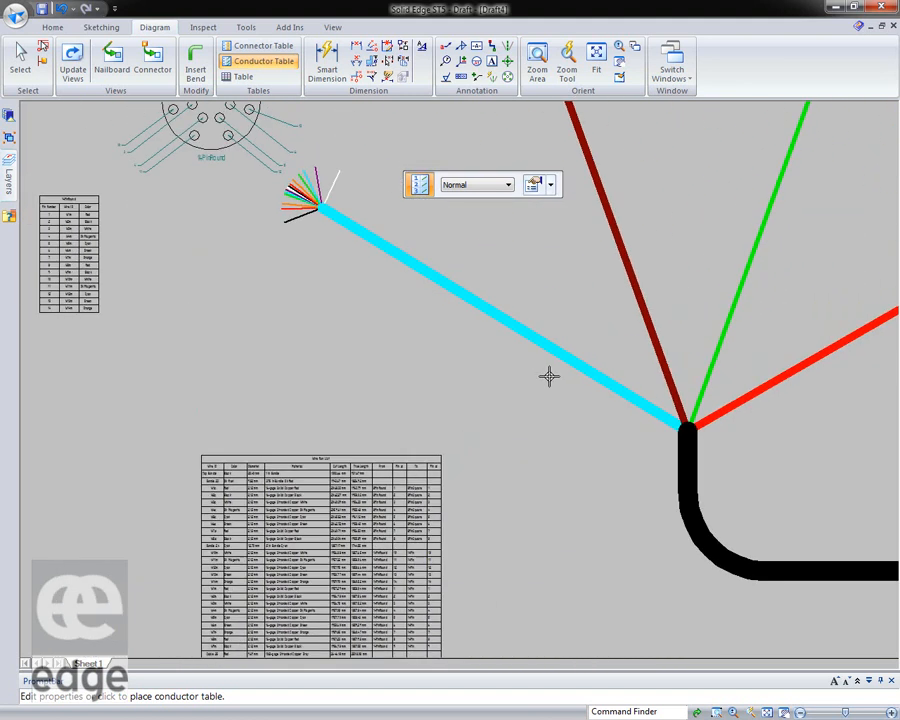
scroll(460, 380, down, 3)
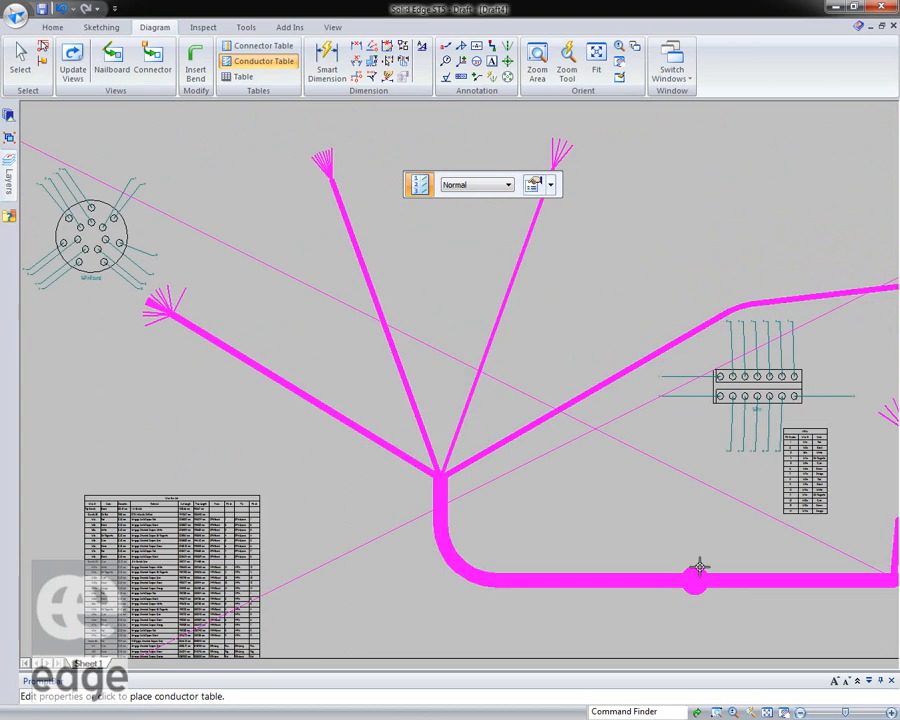
scroll(738, 604, down, 1)
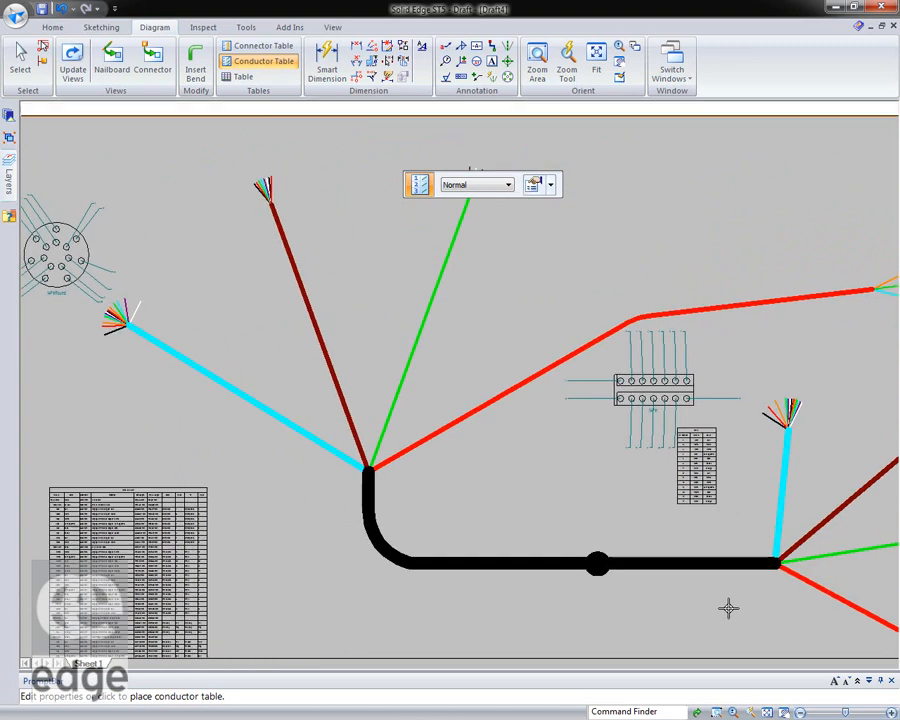
scroll(728, 608, down, 2)
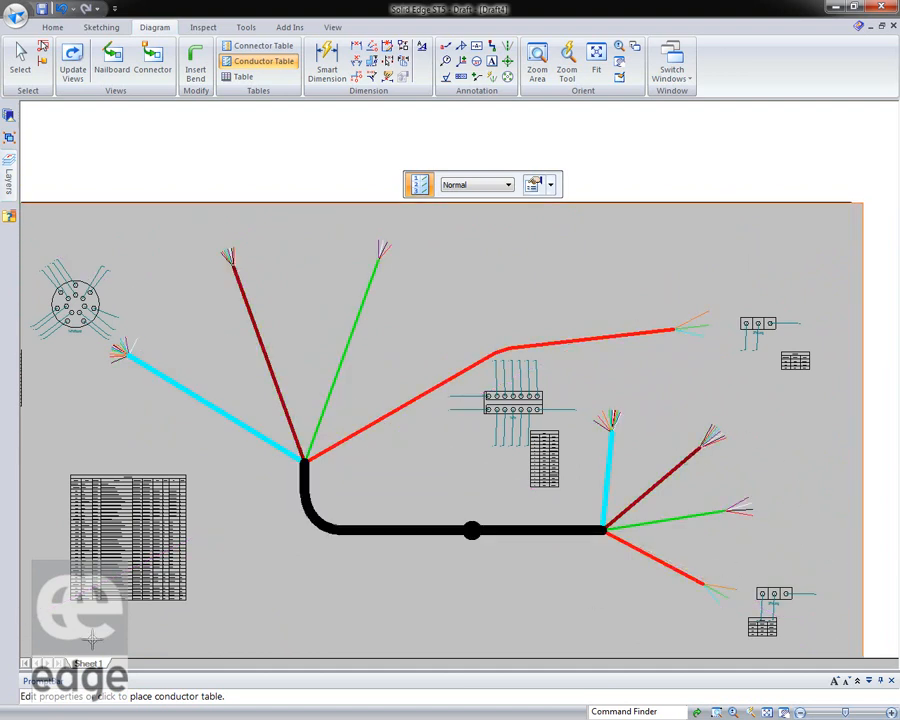
scroll(416, 617, left, 1)
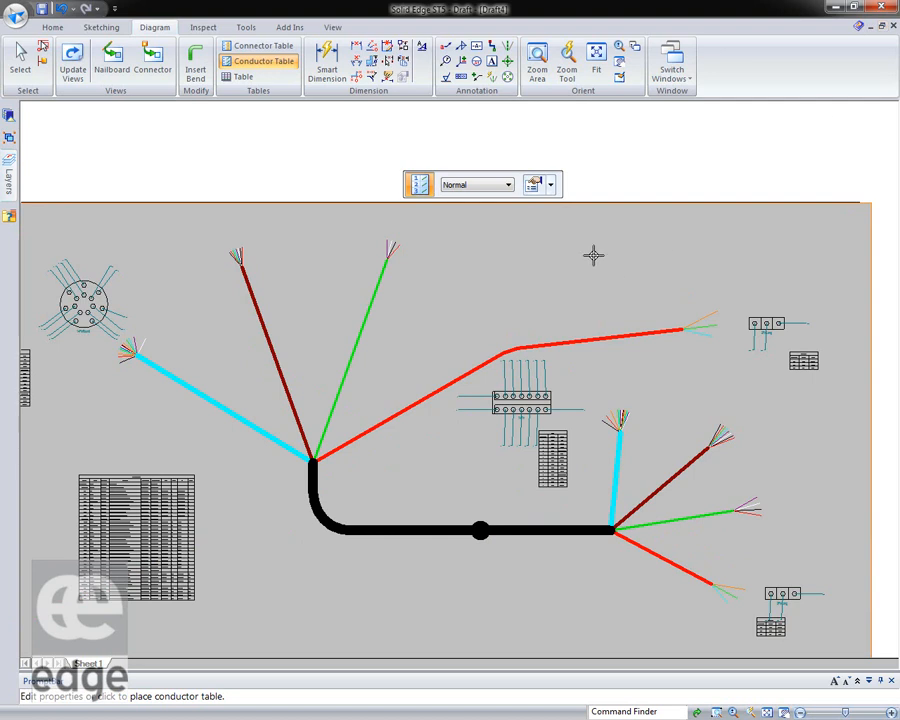
Switch to the open 00-Alternate Position draft document
click(52, 27)
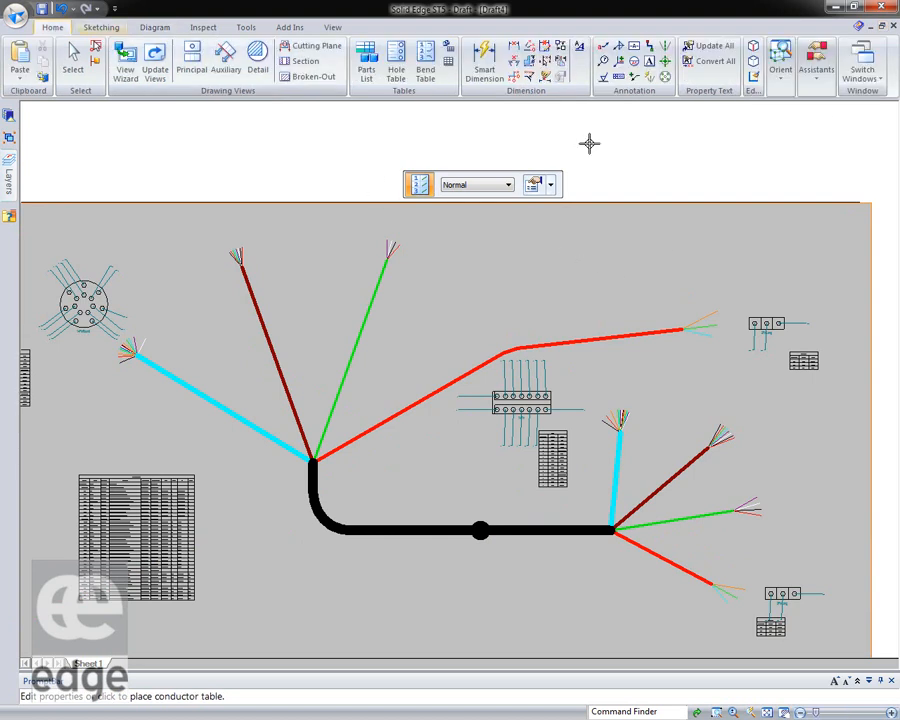
click(861, 70)
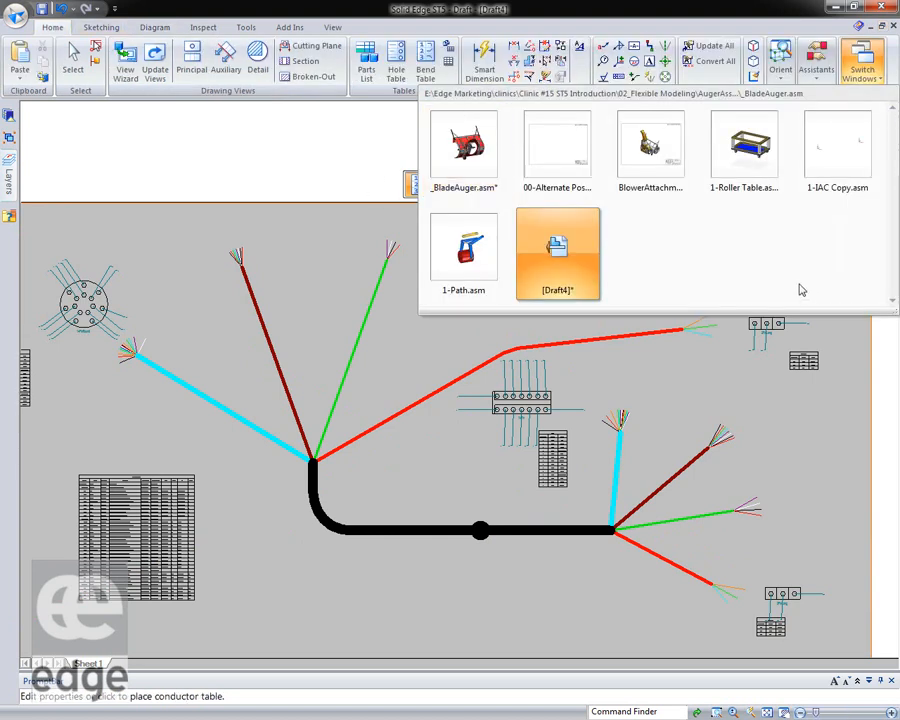
click(557, 148)
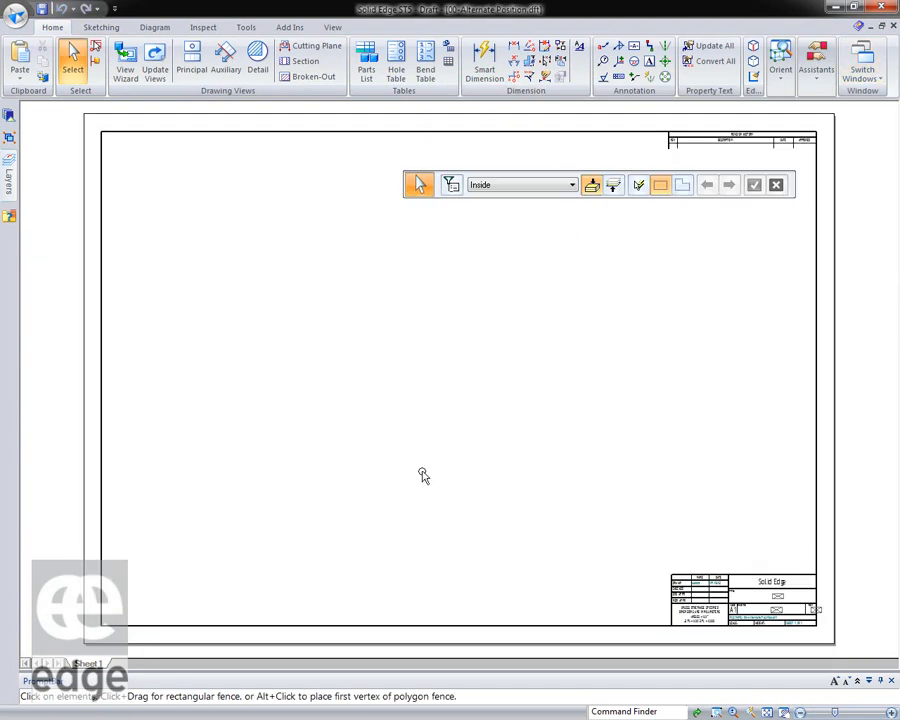
Start a drawing view with the View Wizard from the _ChuteAssembly model in the 04_Draft\Draft-Alternate Position folder
click(125, 66)
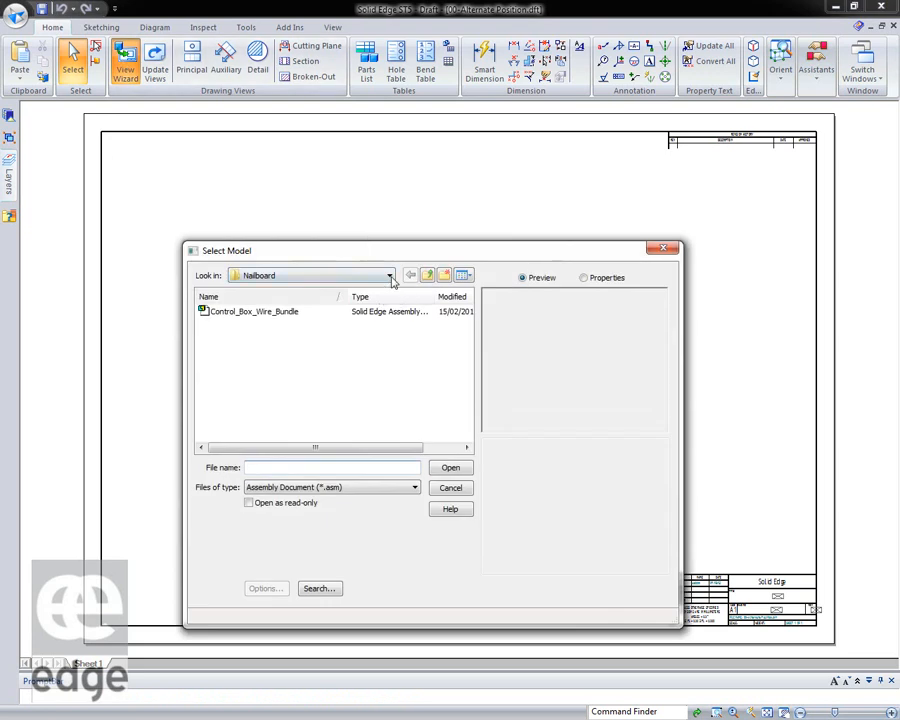
click(389, 276)
click(308, 328)
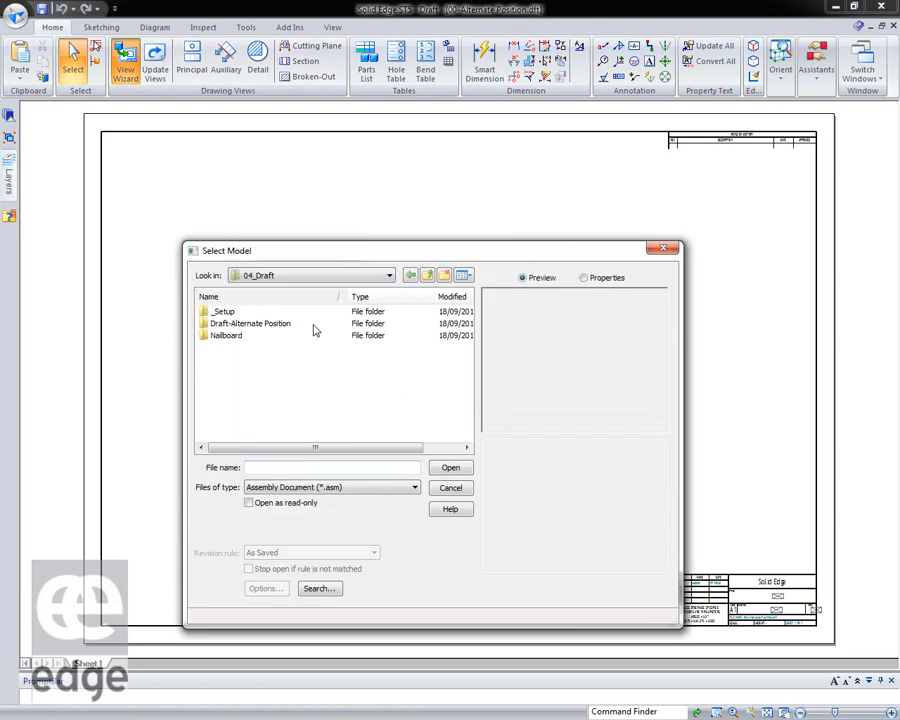
click(254, 326)
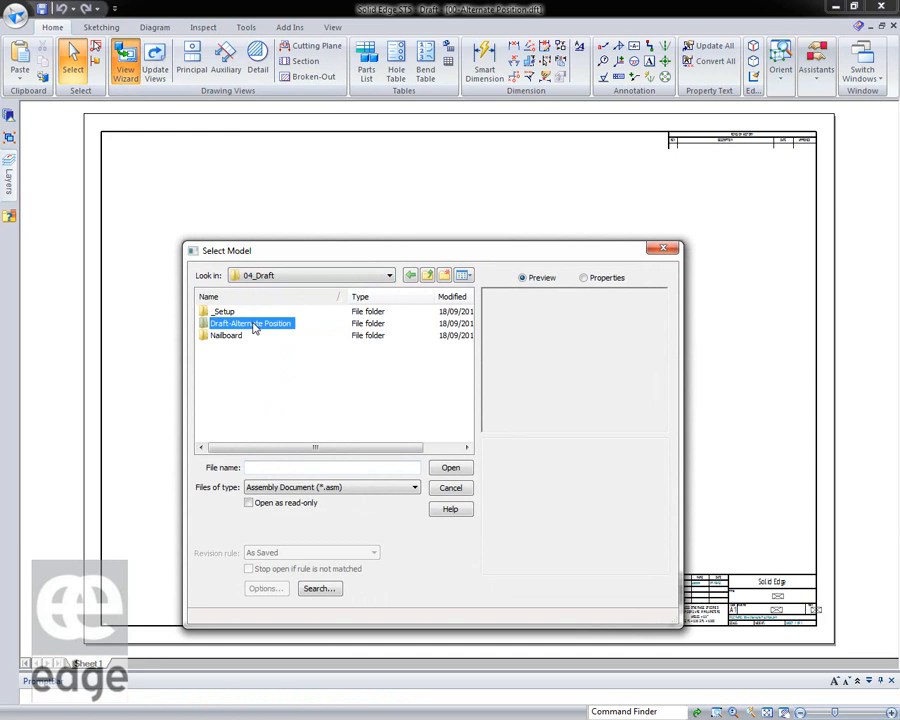
double_click(254, 326)
click(254, 325)
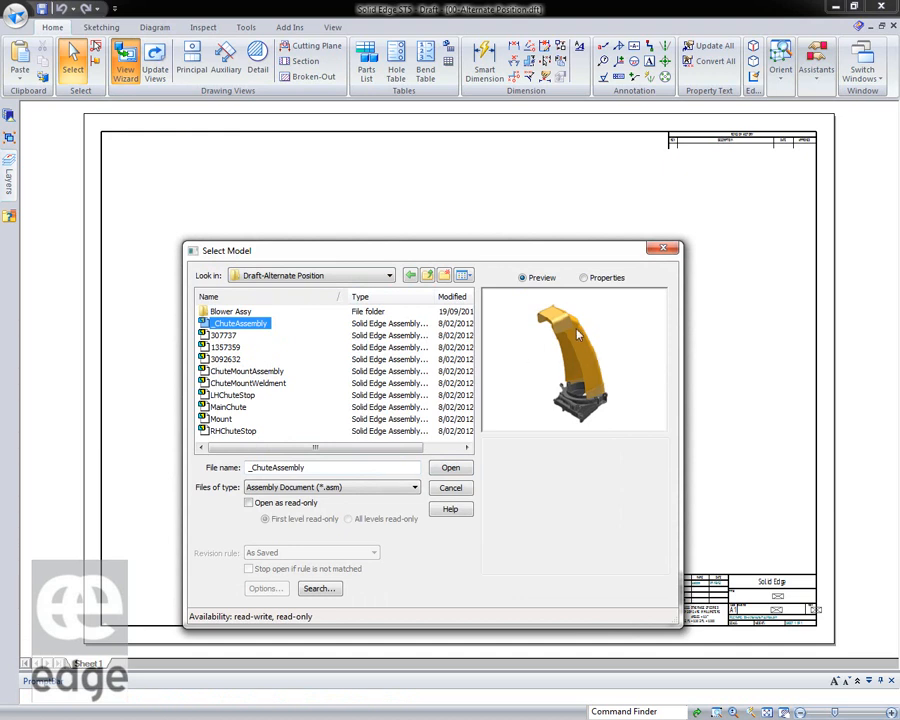
click(451, 468)
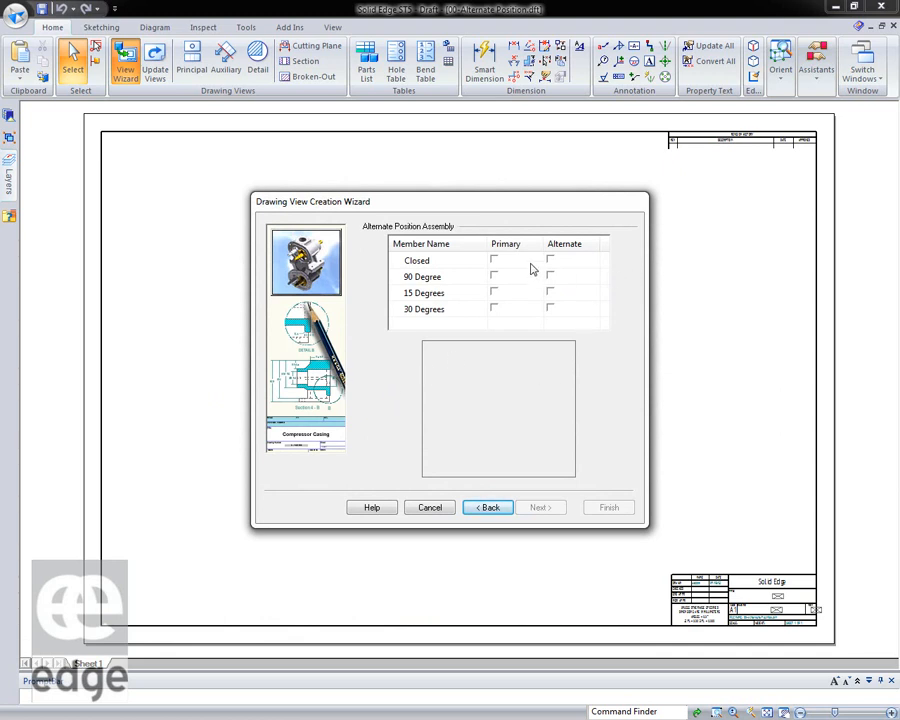
Set Closed as the primary member and 15 Degrees and 30 Degrees as alternate positions for the drawing view
click(494, 260)
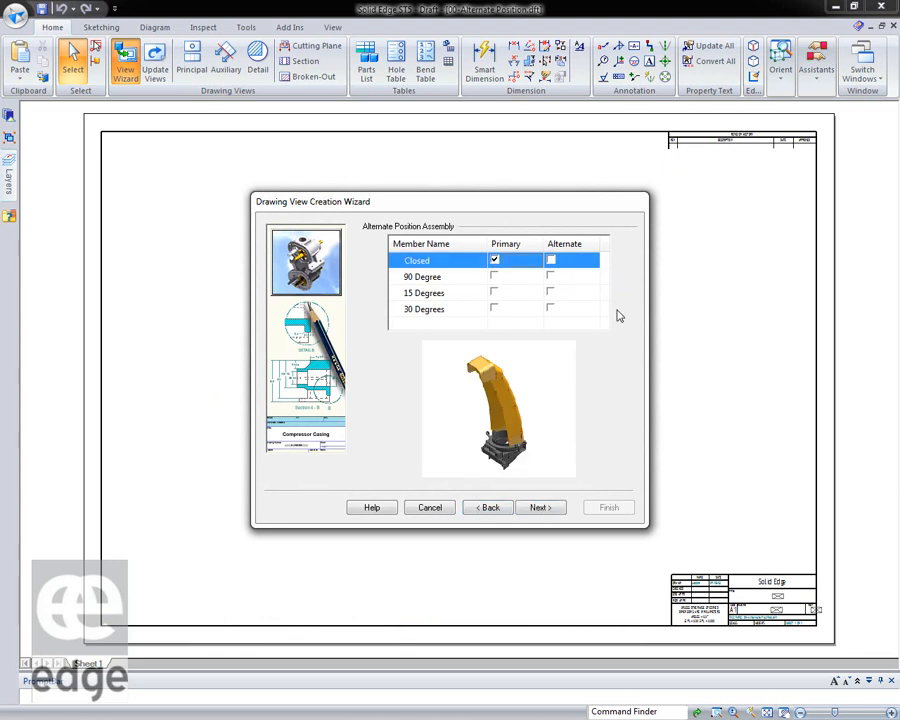
click(550, 293)
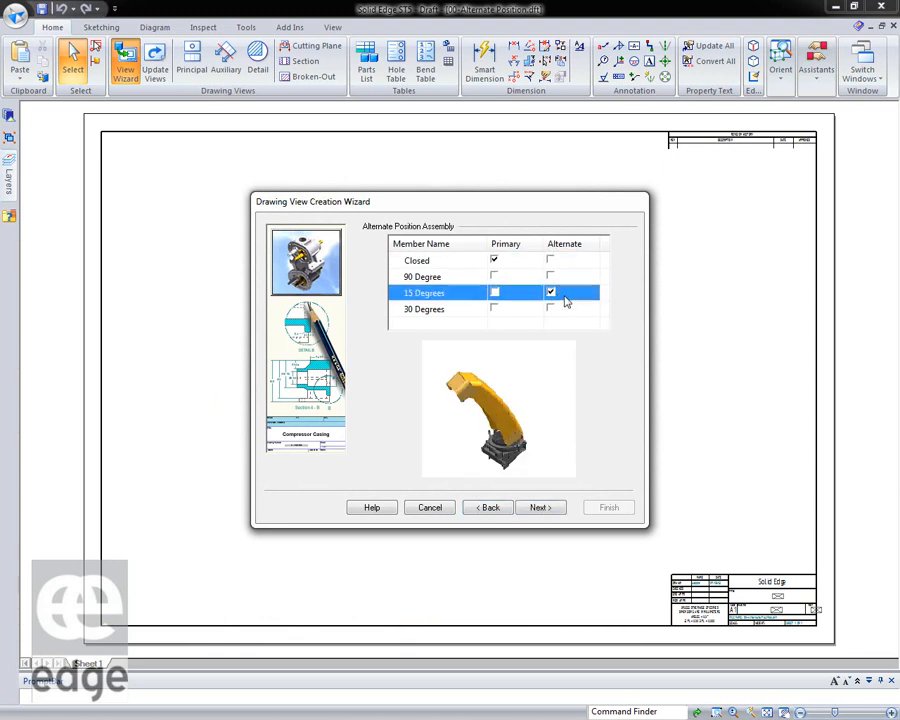
click(550, 309)
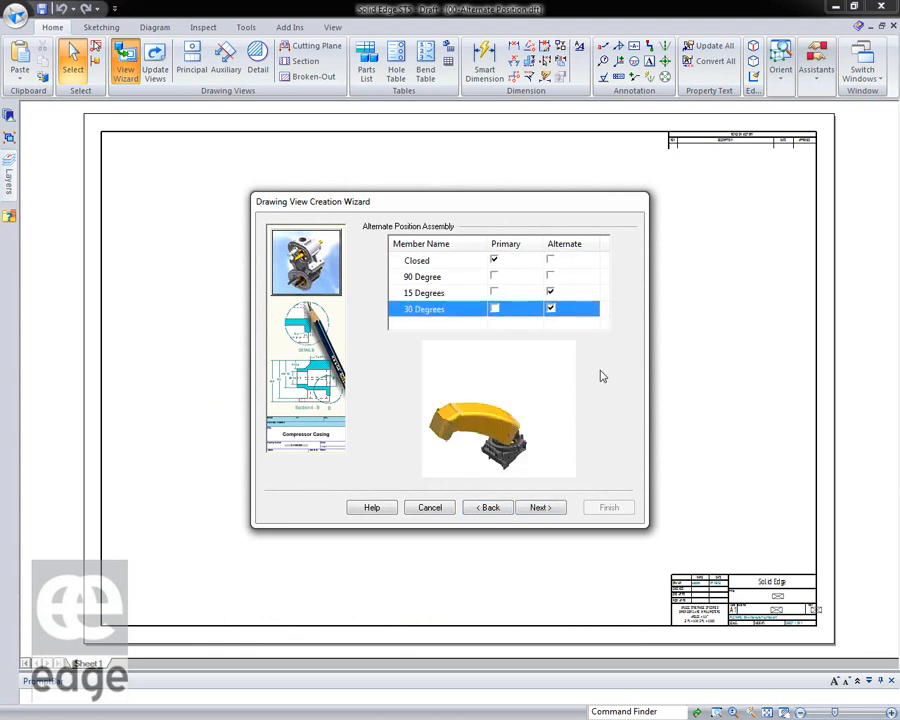
Place the Right view of the chute assembly, shaded with edges at 1:5 scale, in the sheet's left half
click(540, 507)
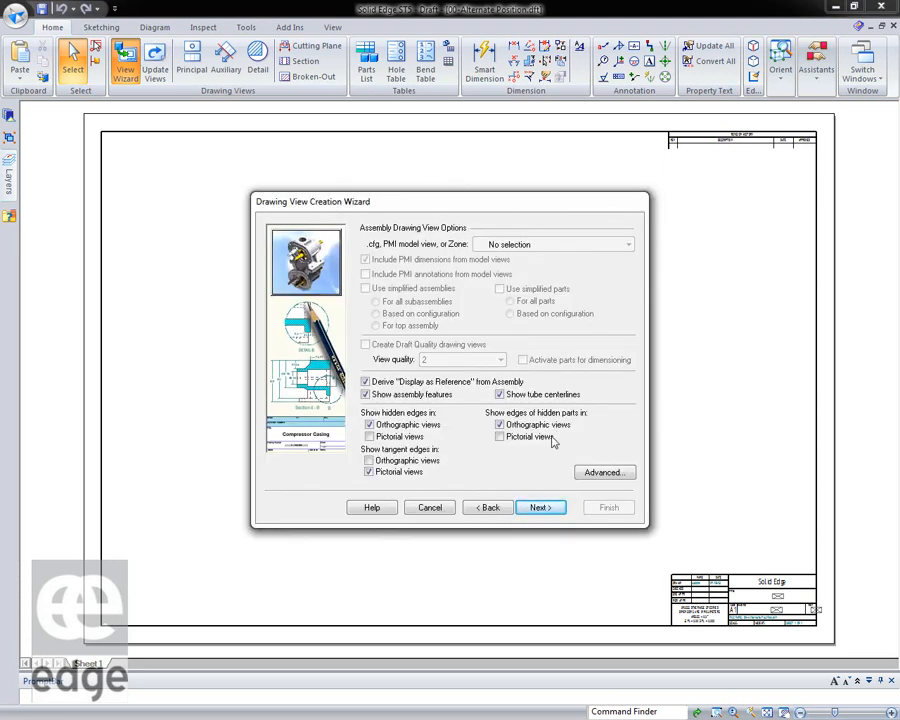
click(540, 508)
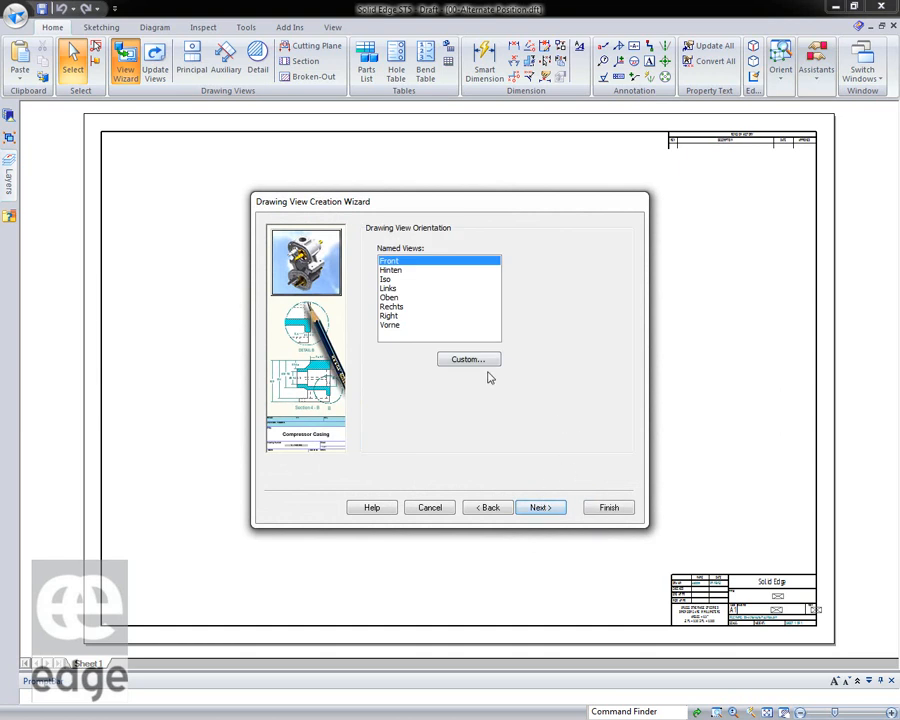
click(400, 316)
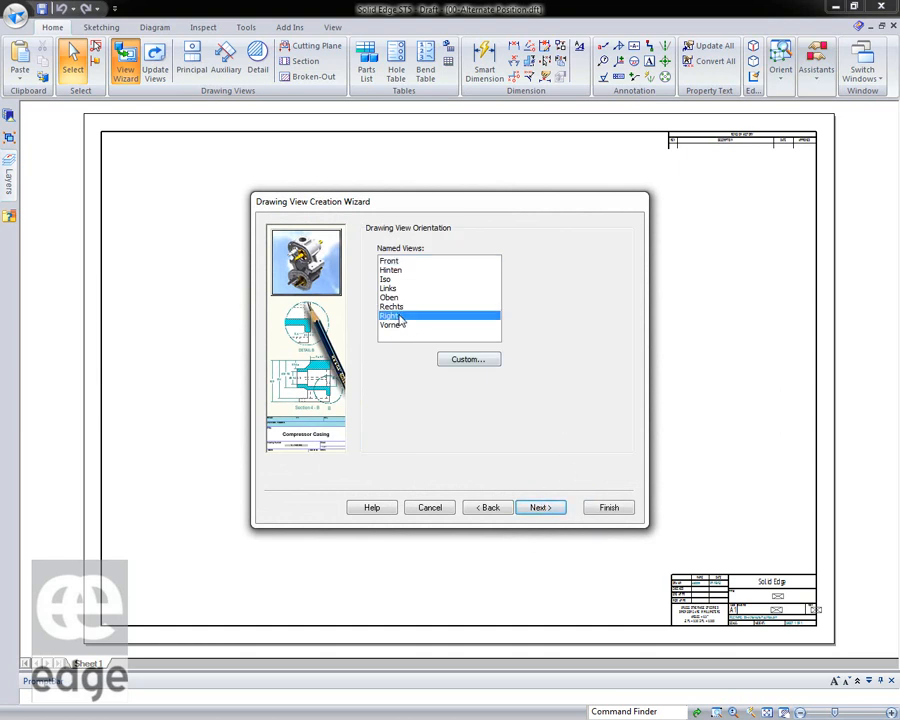
click(608, 507)
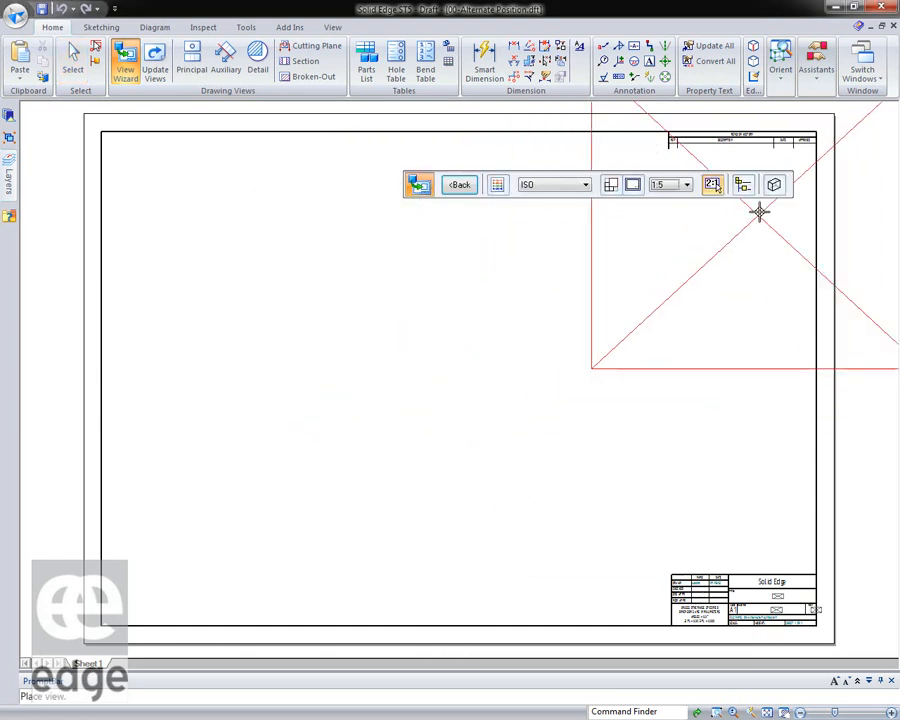
click(774, 184)
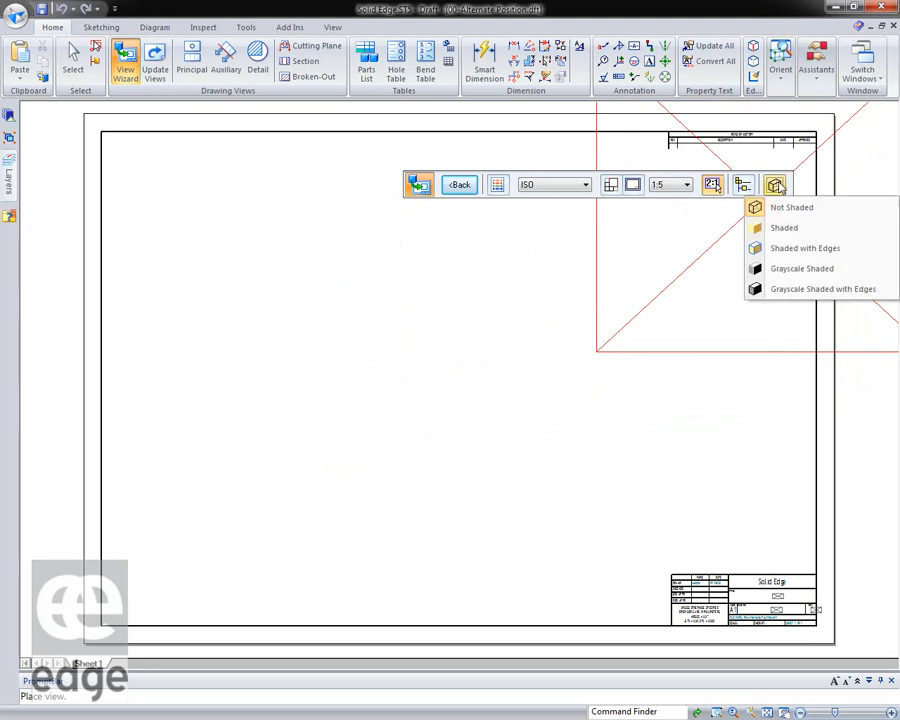
click(805, 248)
click(321, 399)
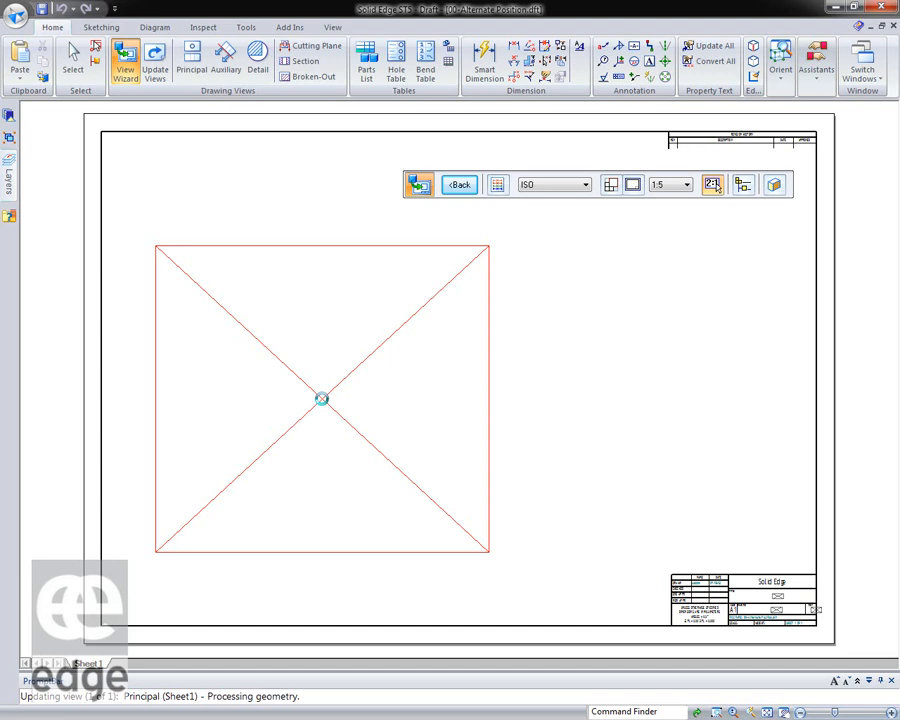
click(321, 398)
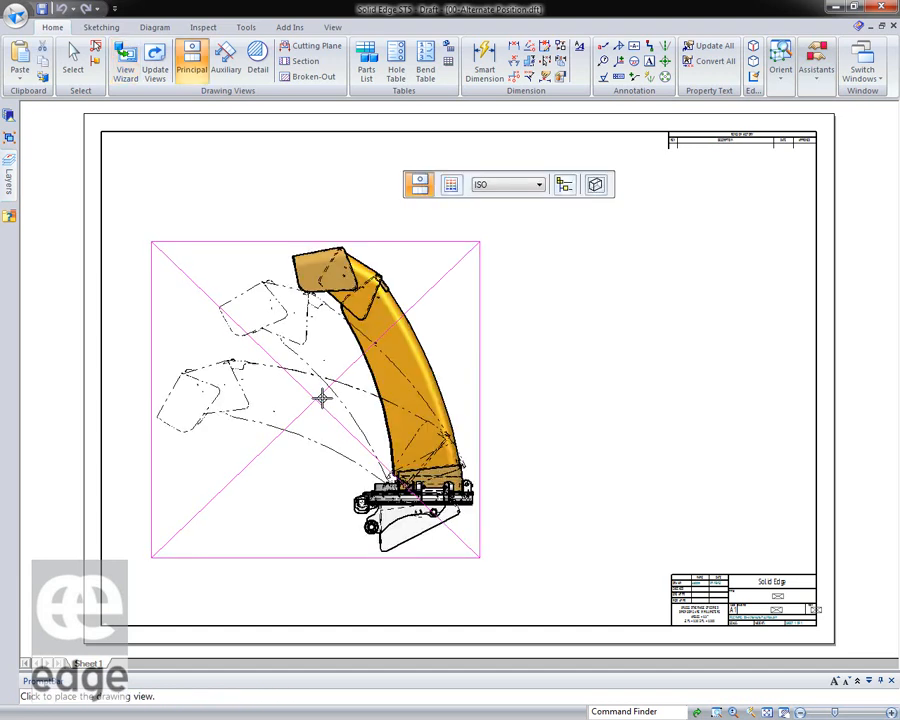
key(Escape)
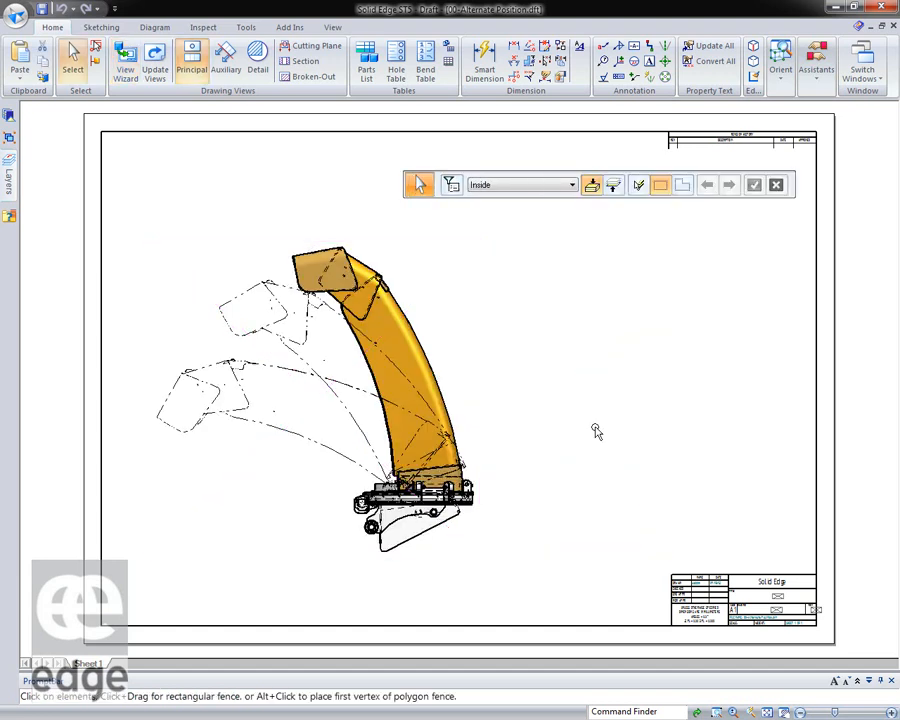
Set 90 Degree as the view's primary position with Closed, 15 Degrees and 30 Degrees as alternates, and update the view
right_click(452, 416)
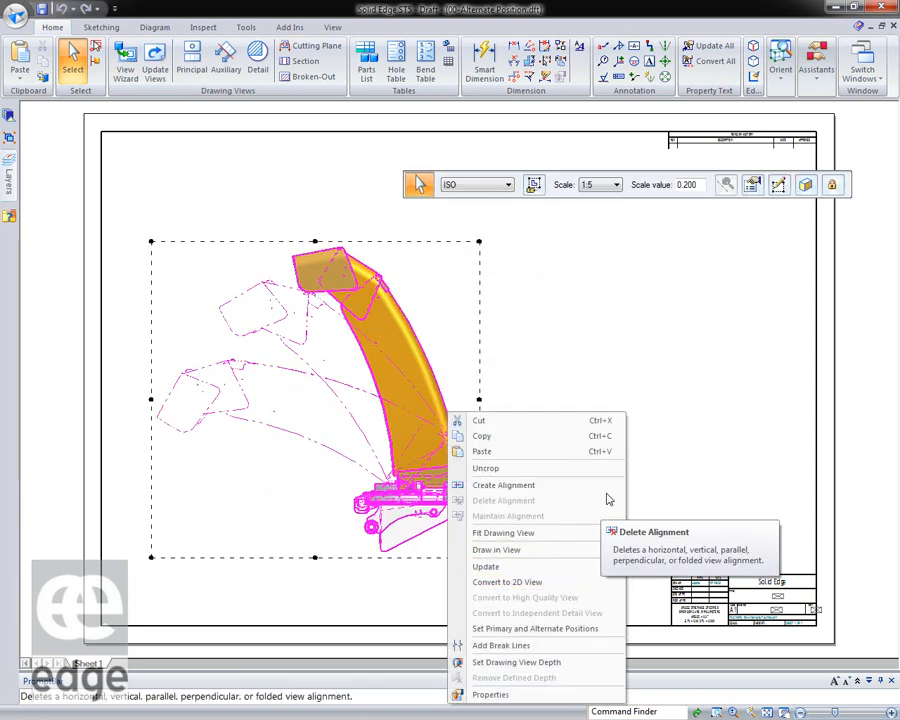
click(540, 629)
mouse_move(388, 252)
mouse_down()
mouse_move(456, 196)
mouse_move(536, 68)
mouse_up()
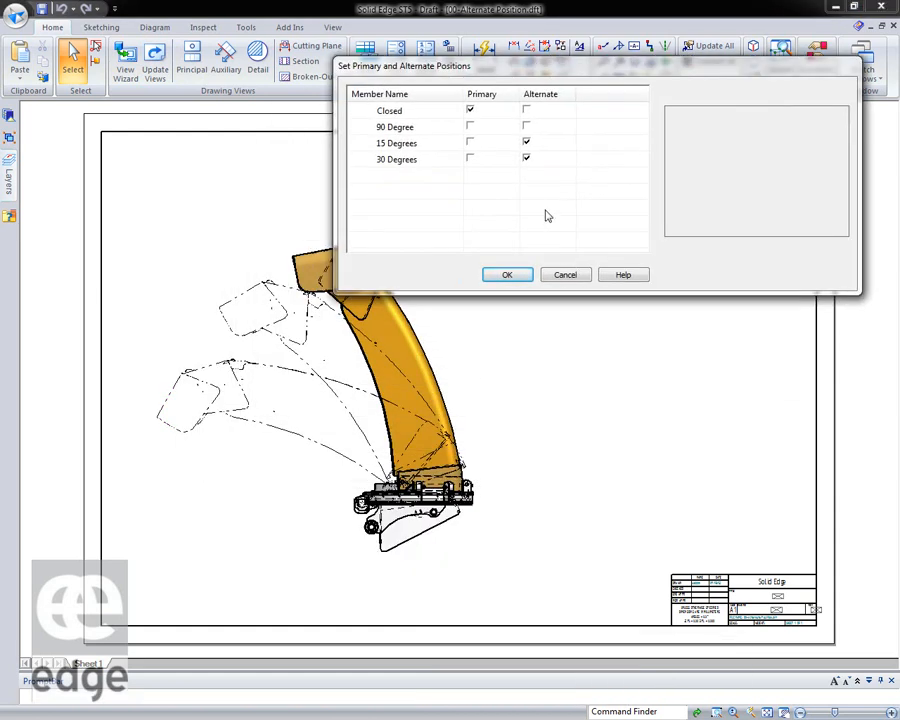
click(528, 129)
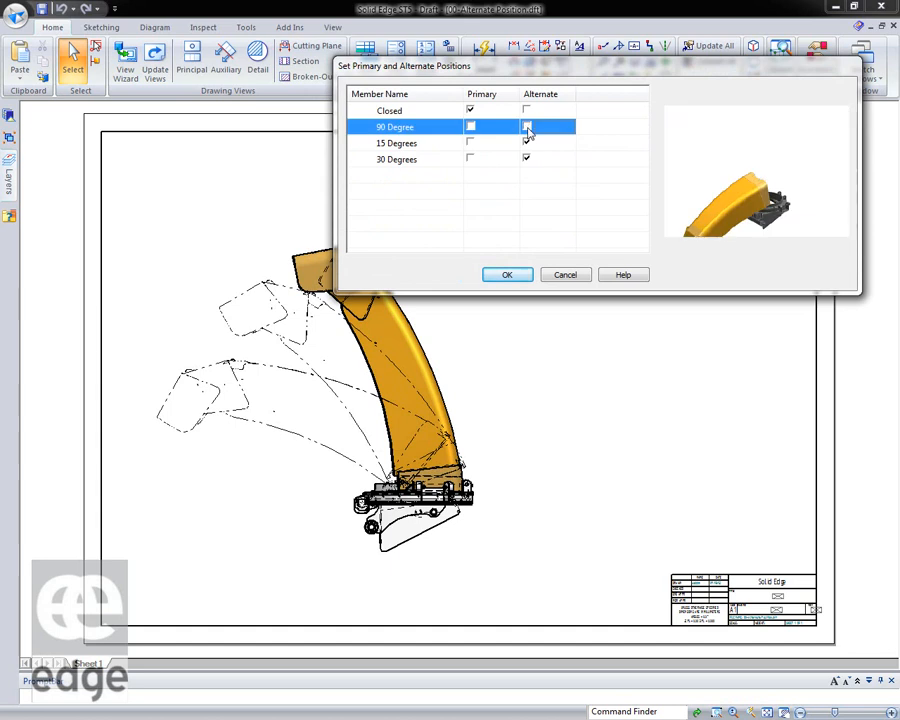
click(471, 111)
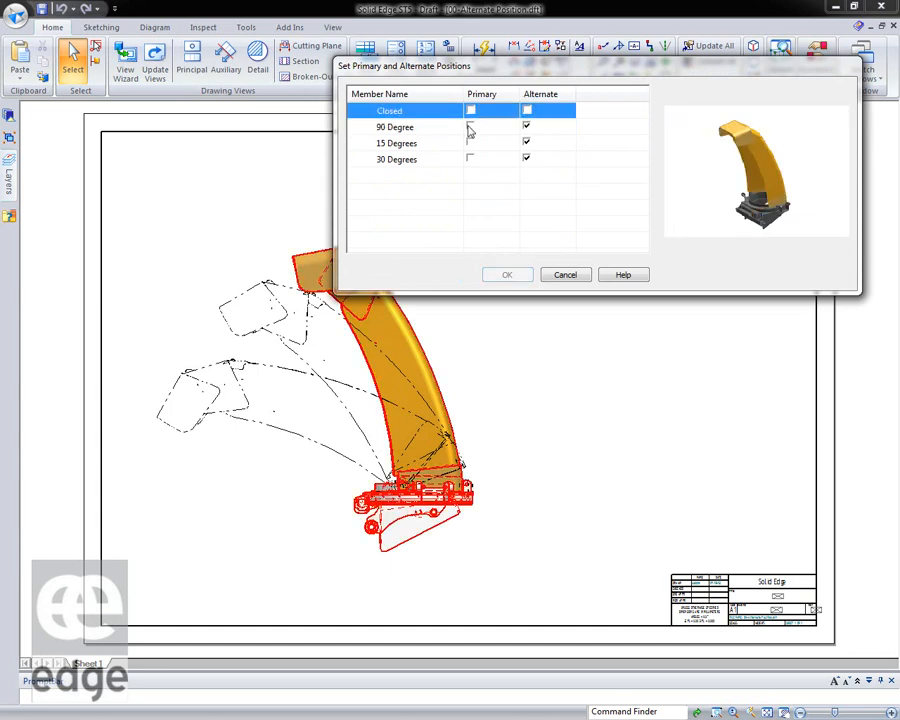
click(471, 127)
click(527, 110)
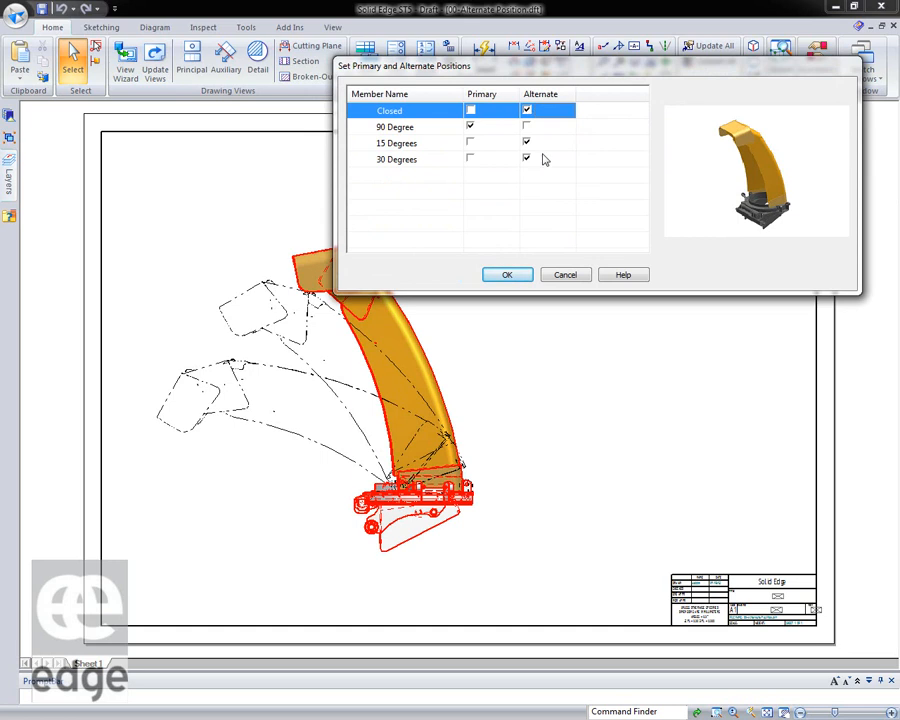
click(507, 275)
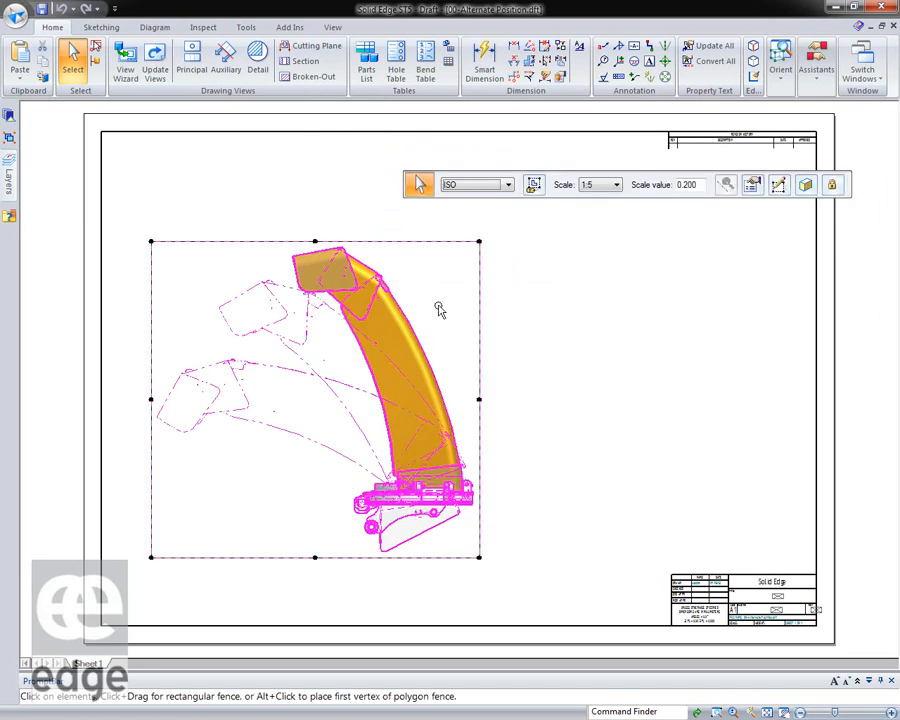
click(155, 62)
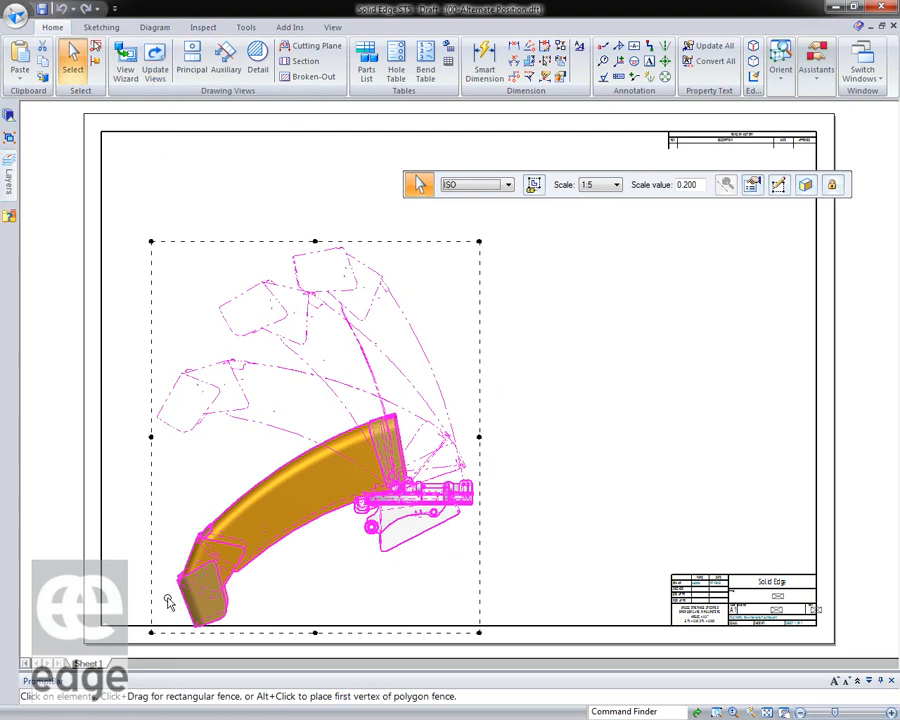
Move the chute drawing view slightly up the sheet, away from the lower border, and deselect it
click(724, 412)
drag(438, 444, 440, 405)
click(553, 414)
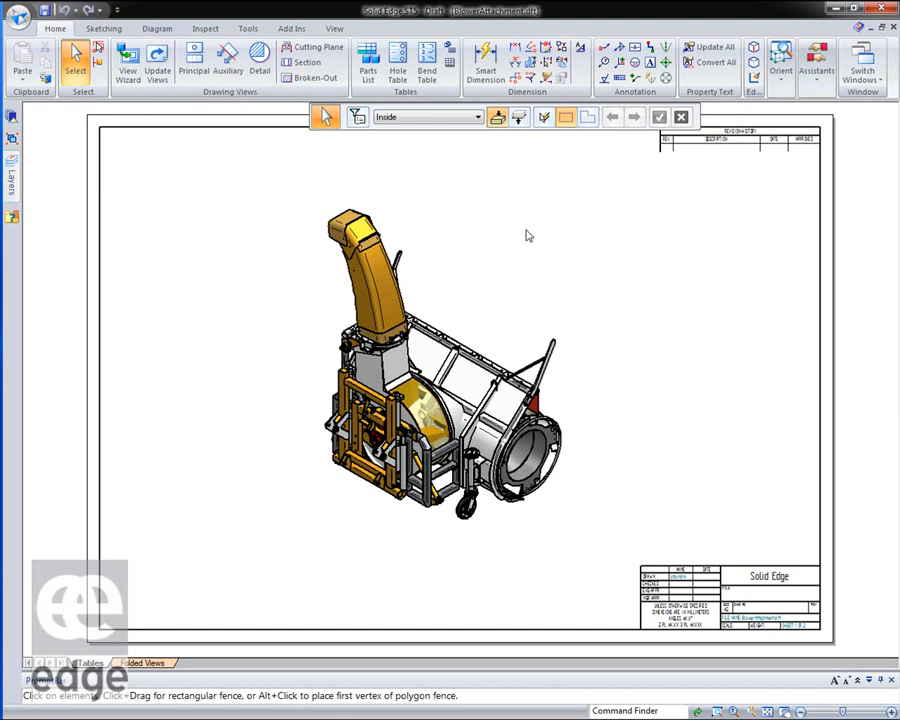
Start a parts list from the blower attachment view in BlowerAttachment.dft using the New Table saved settings
click(368, 65)
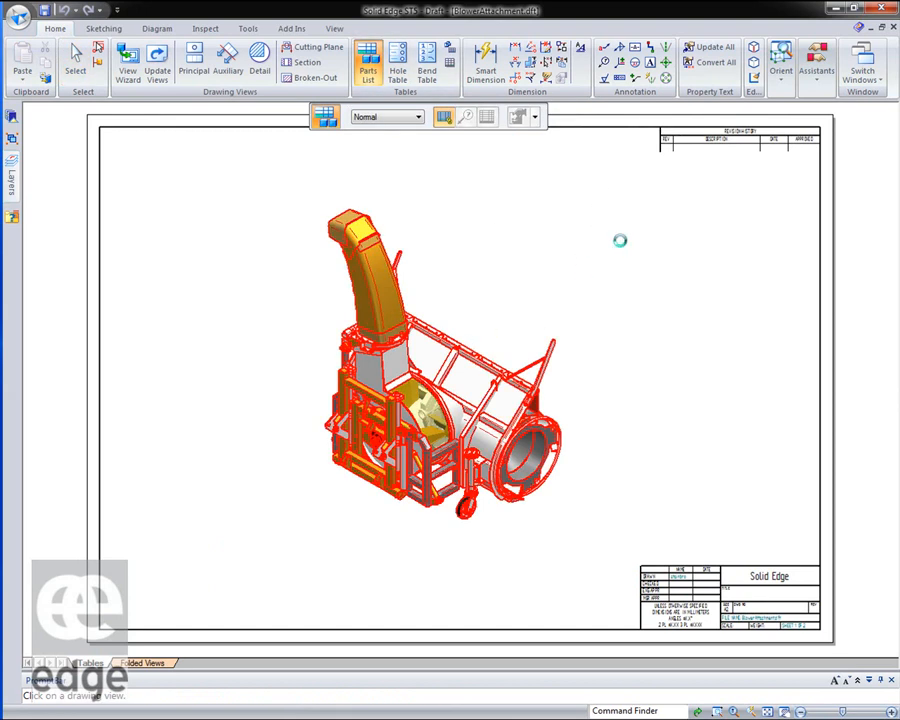
click(535, 117)
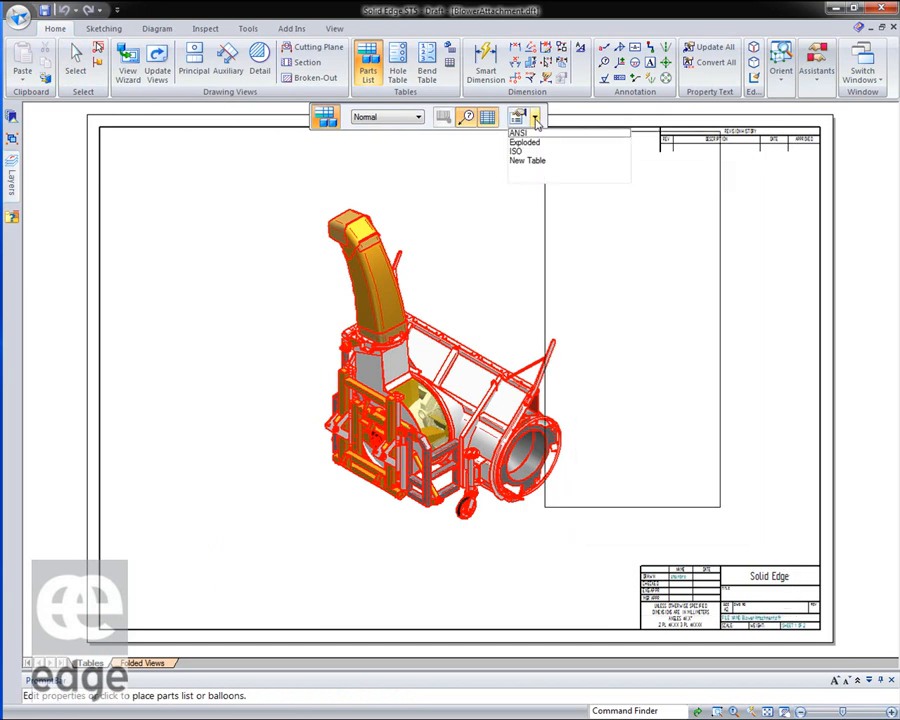
click(527, 160)
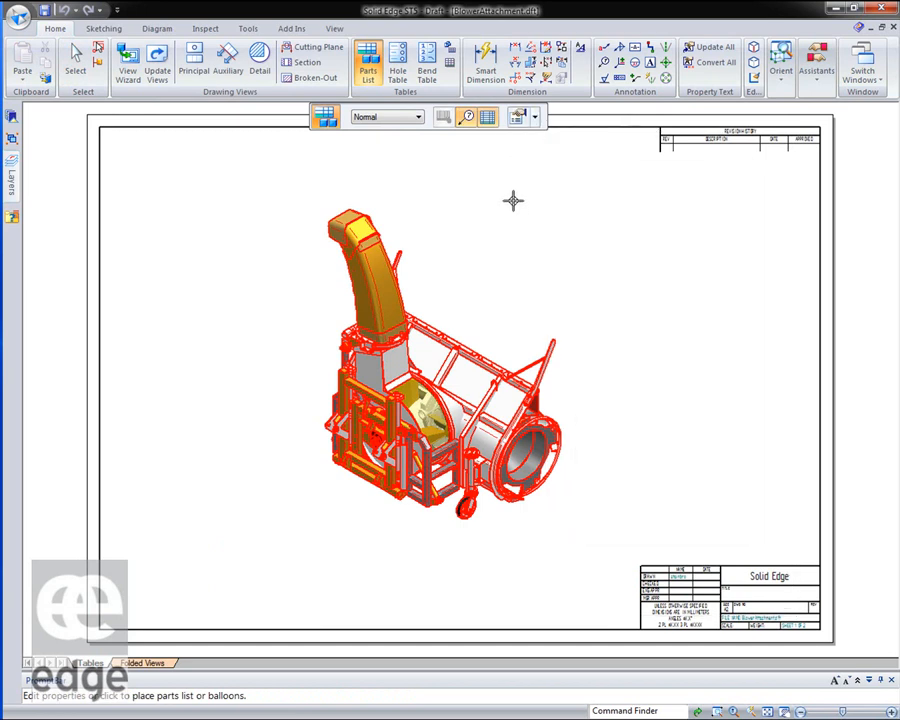
Use the BOM background for the first of the parts list's new sheets, and place the list with its balloons
click(518, 117)
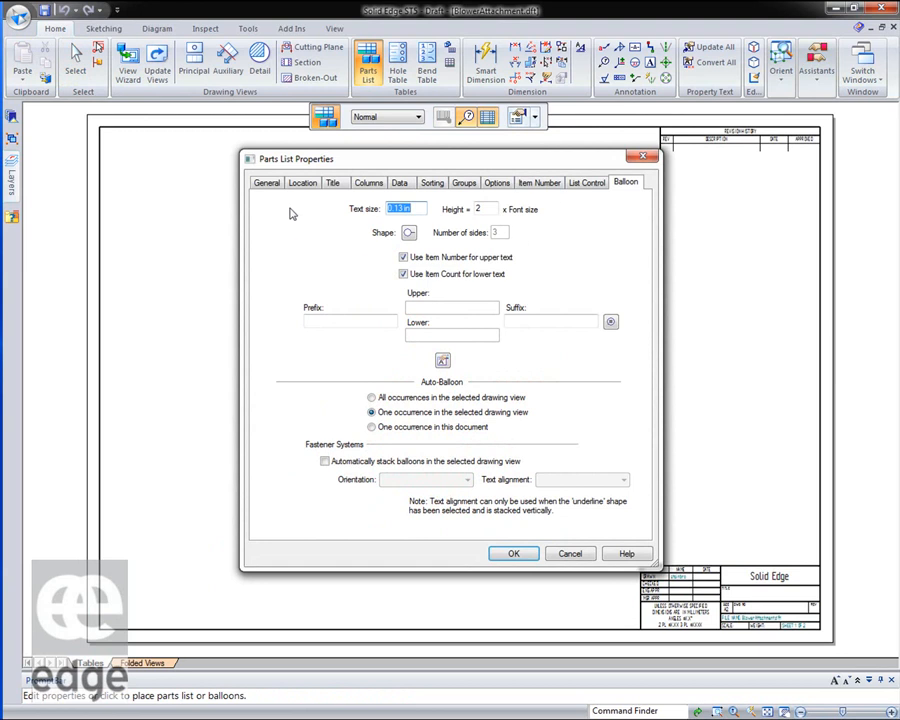
click(267, 184)
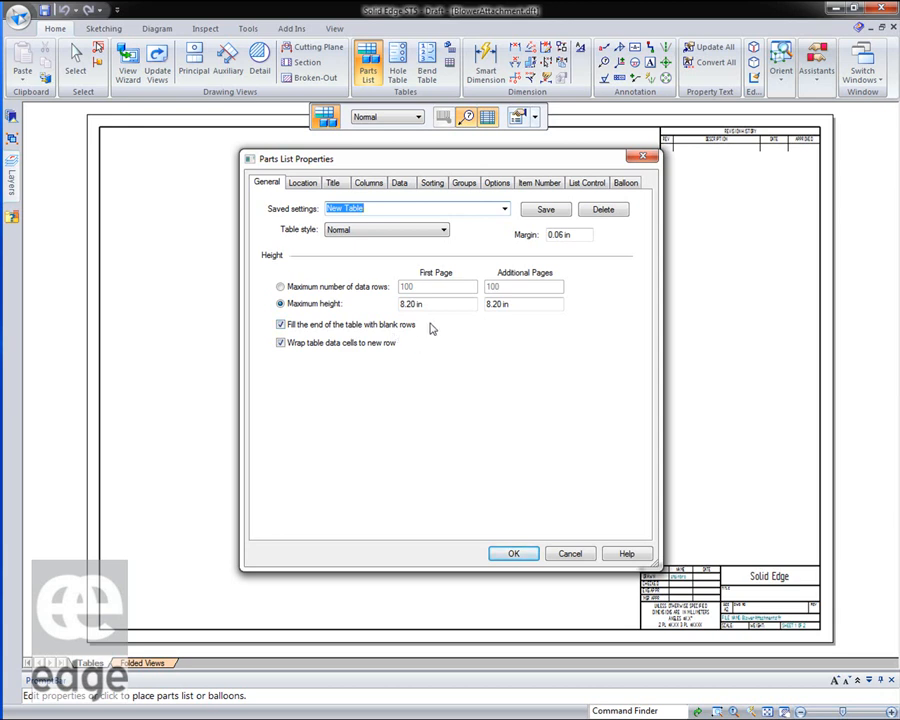
click(302, 182)
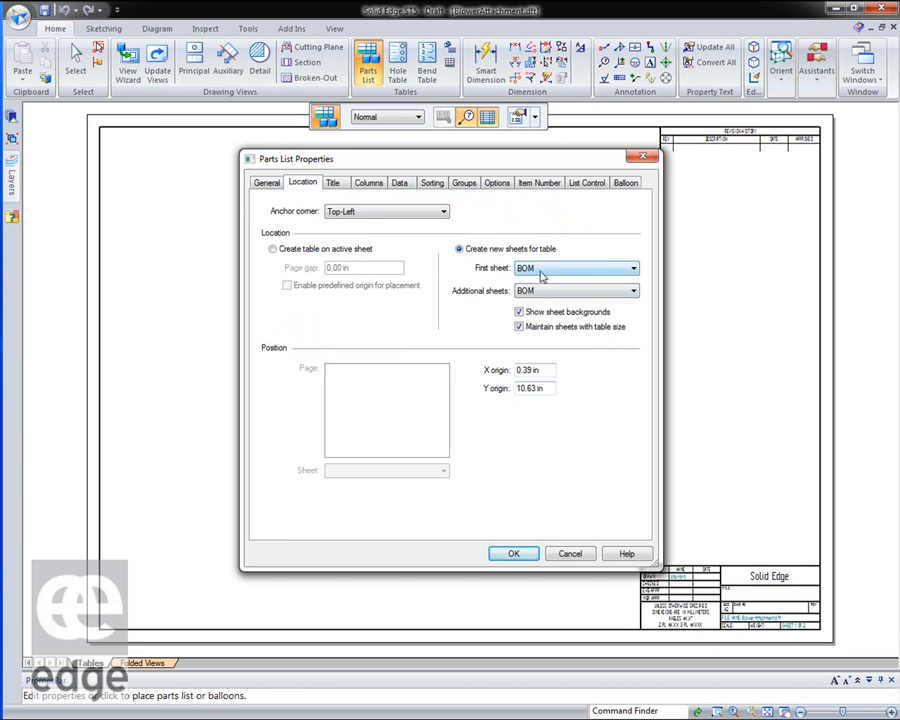
click(633, 268)
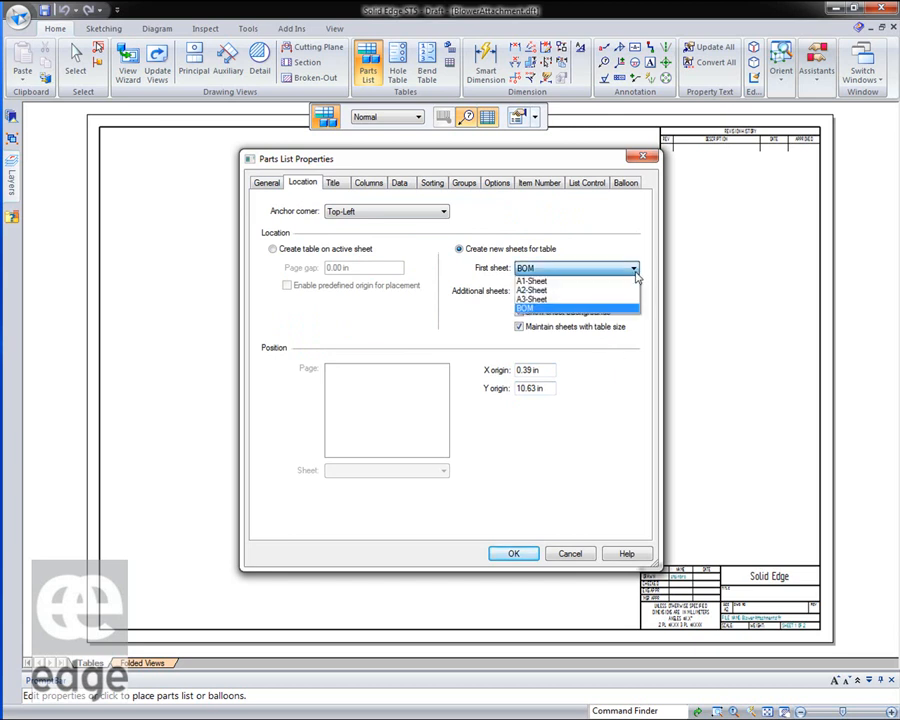
click(530, 309)
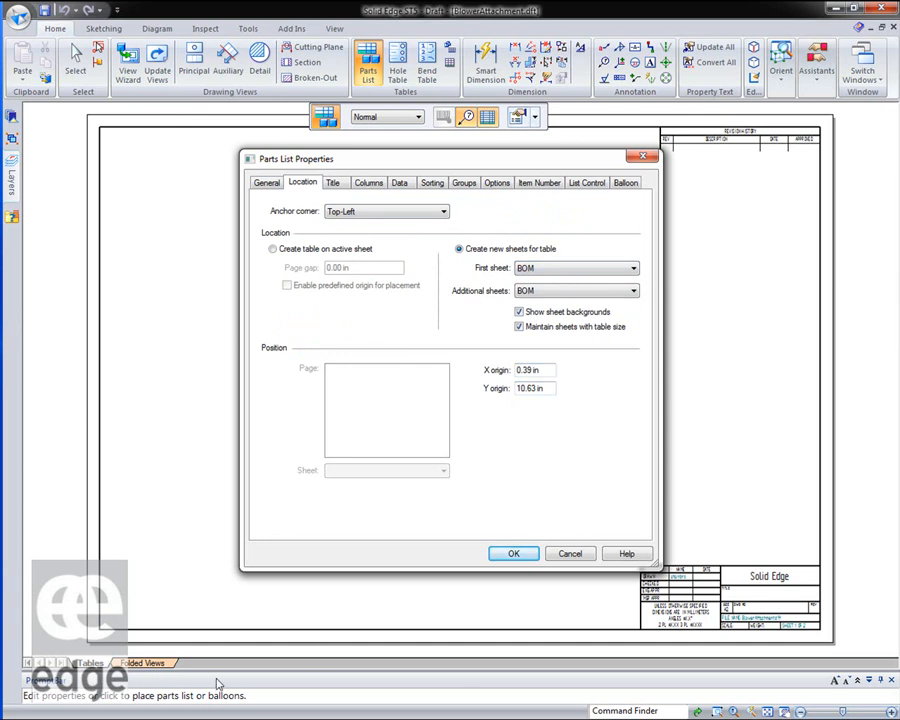
click(516, 553)
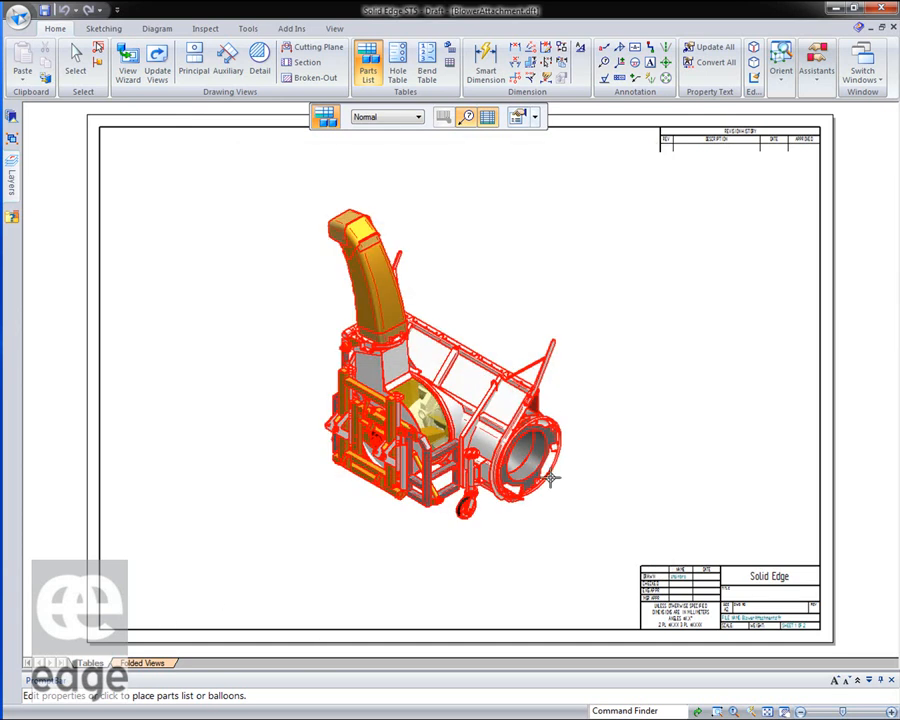
click(465, 259)
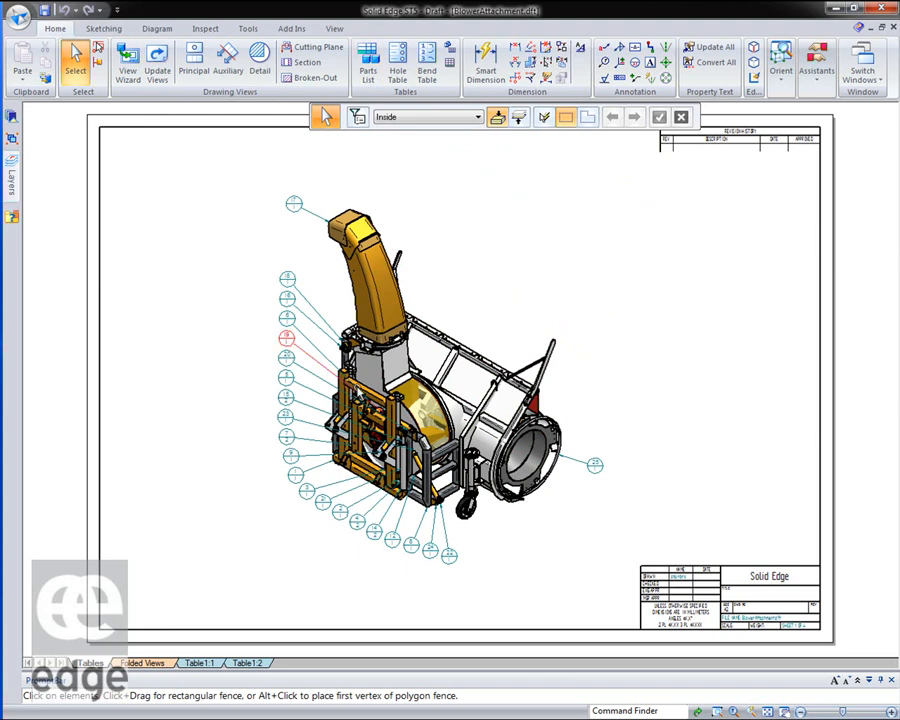
Examine the item balloons around the blower view and the parts list pages on sheets Table1:1 and Table1:2
scroll(287, 340, up, 3)
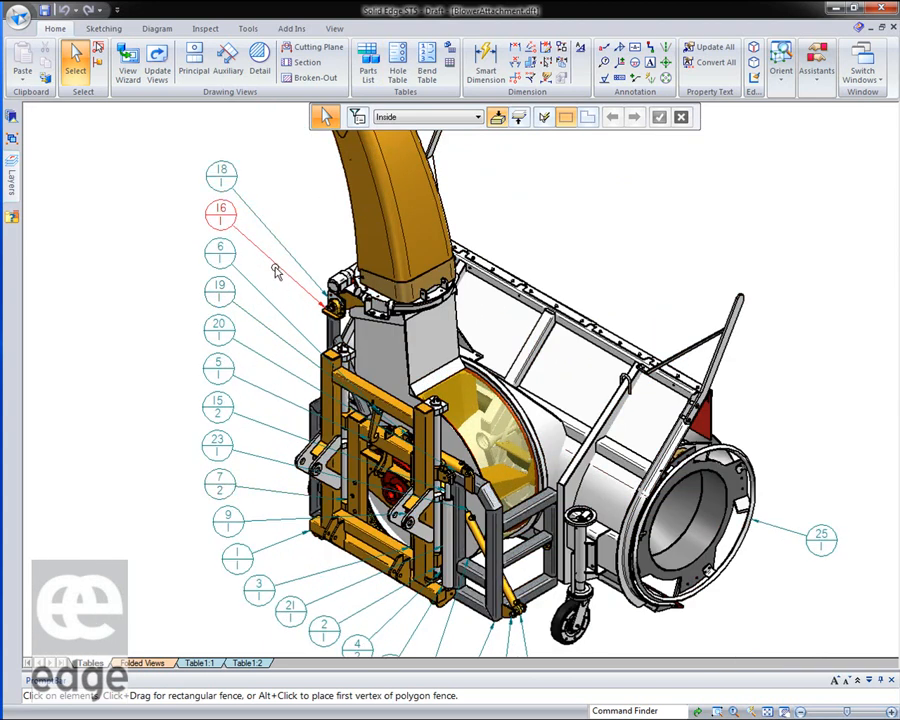
scroll(274, 400, down, 2)
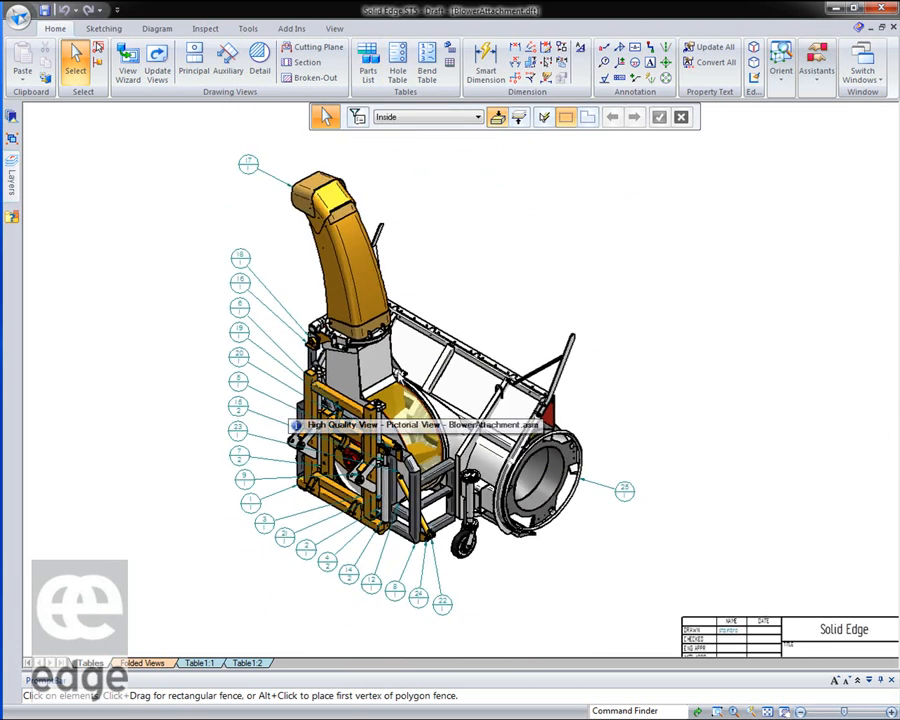
click(199, 663)
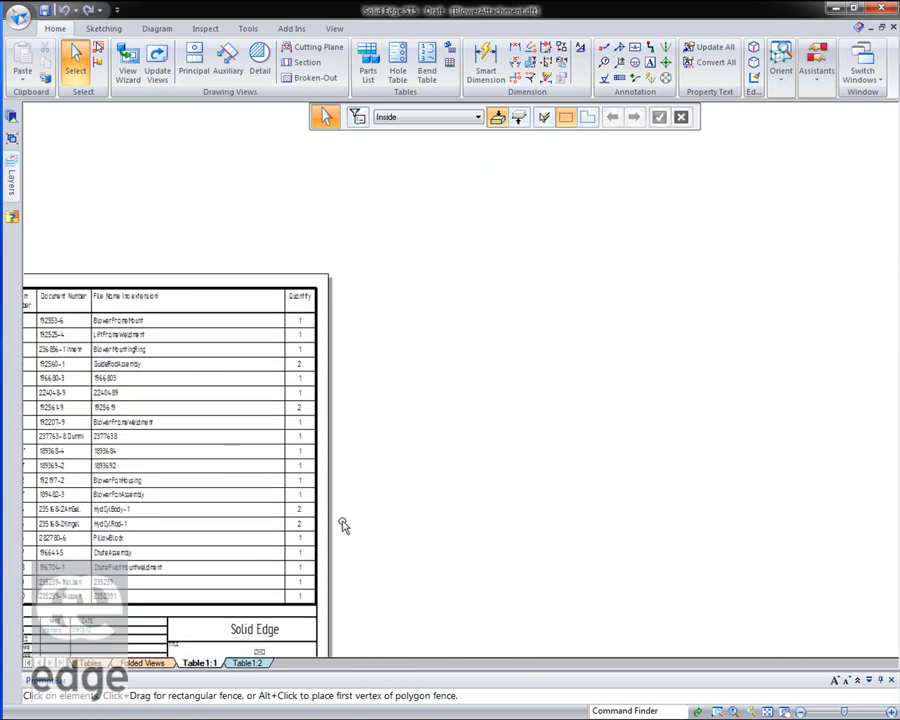
middle_click(342, 524)
middle_click(342, 524)
click(250, 664)
click(199, 663)
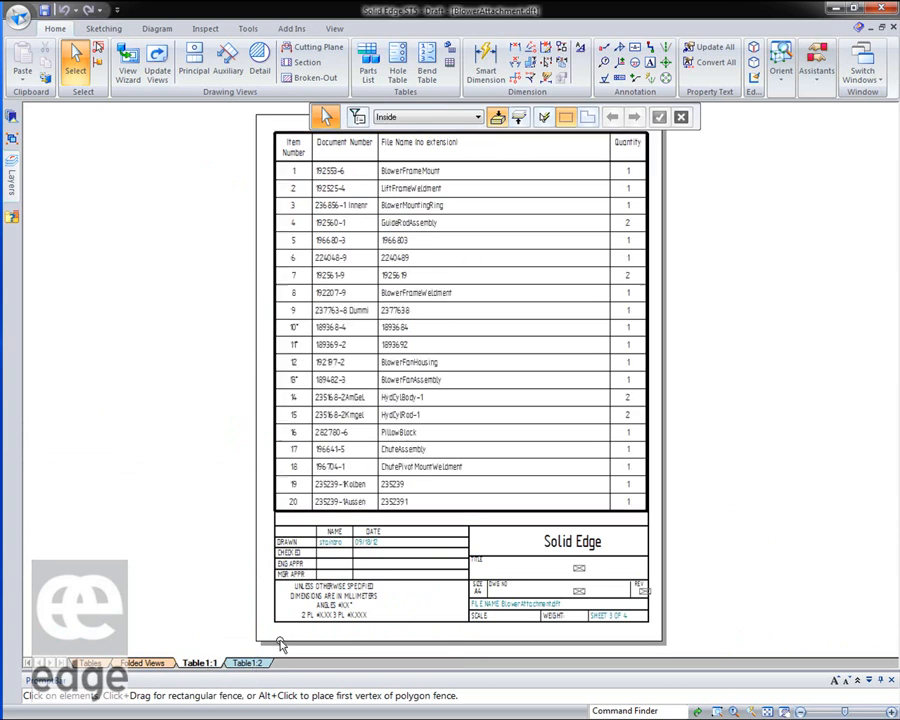
click(250, 664)
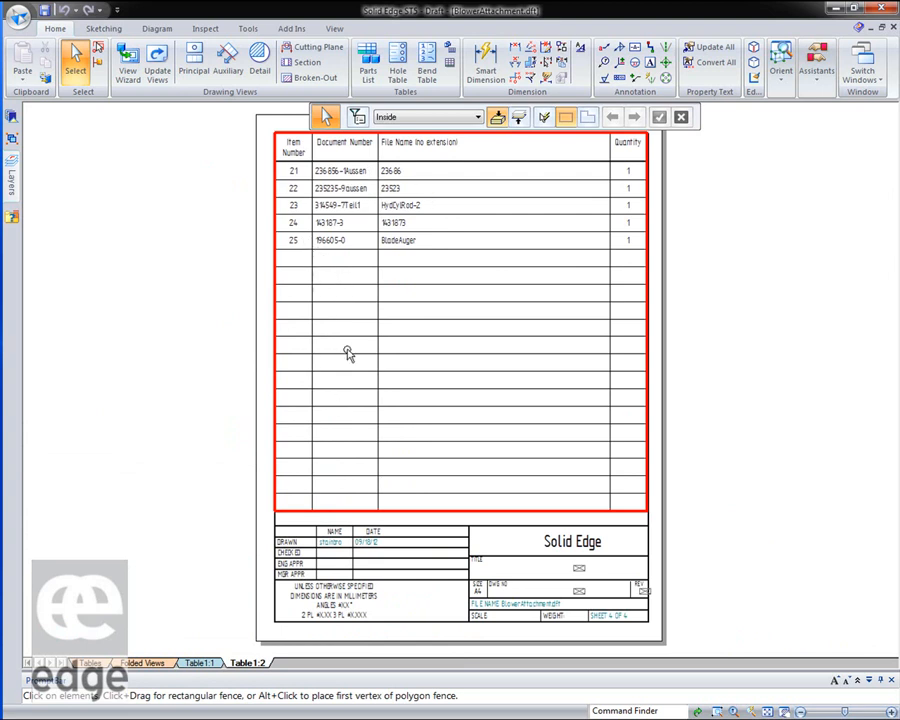
click(197, 664)
click(142, 663)
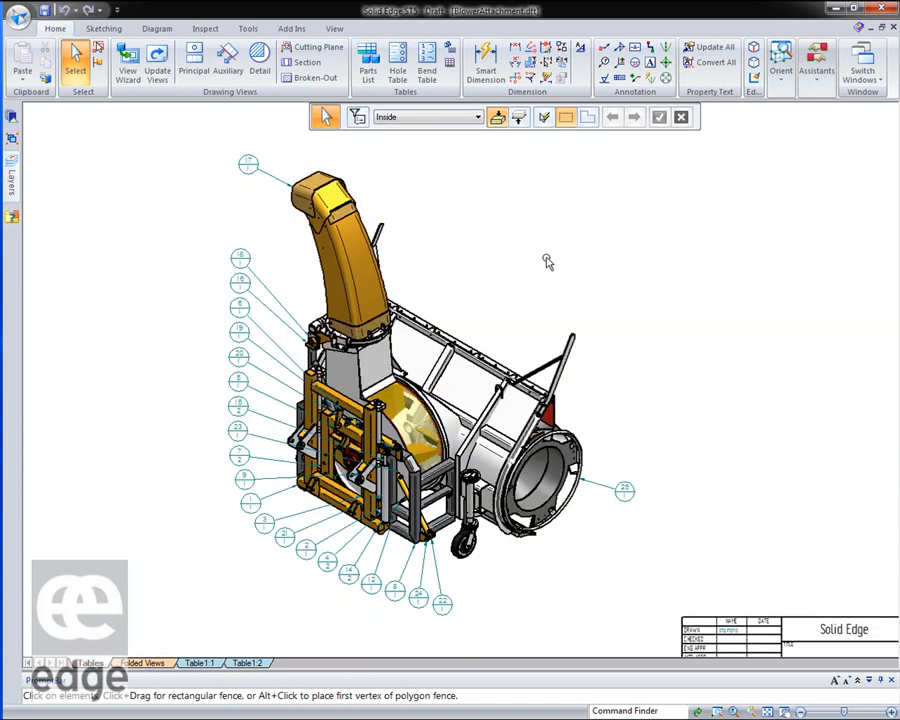
Change the blower parts list on sheet Table1:1 to an Atomic list (all parts)
click(197, 663)
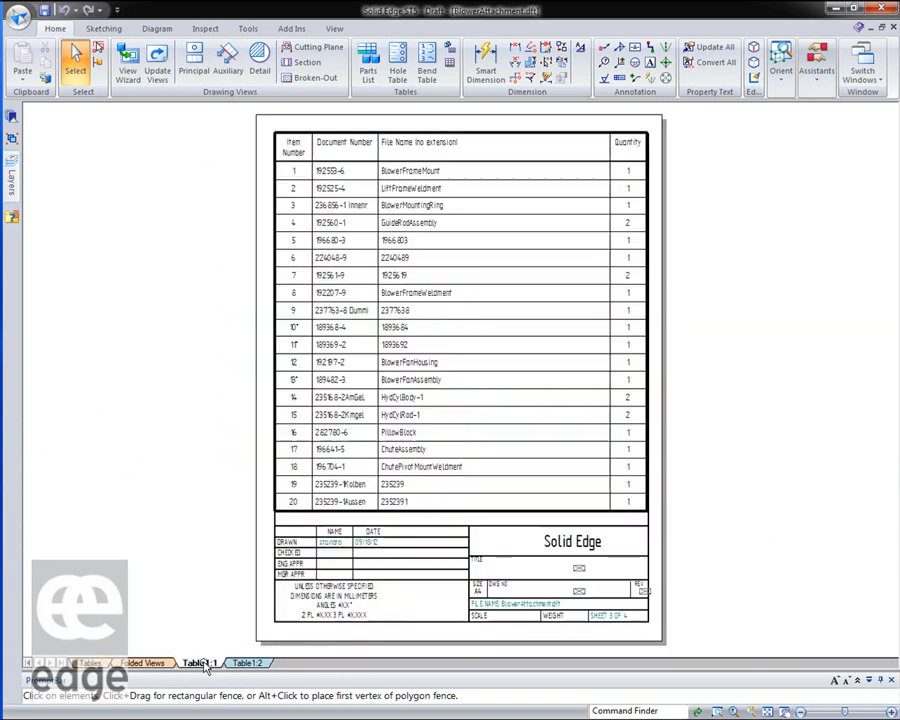
right_click(648, 364)
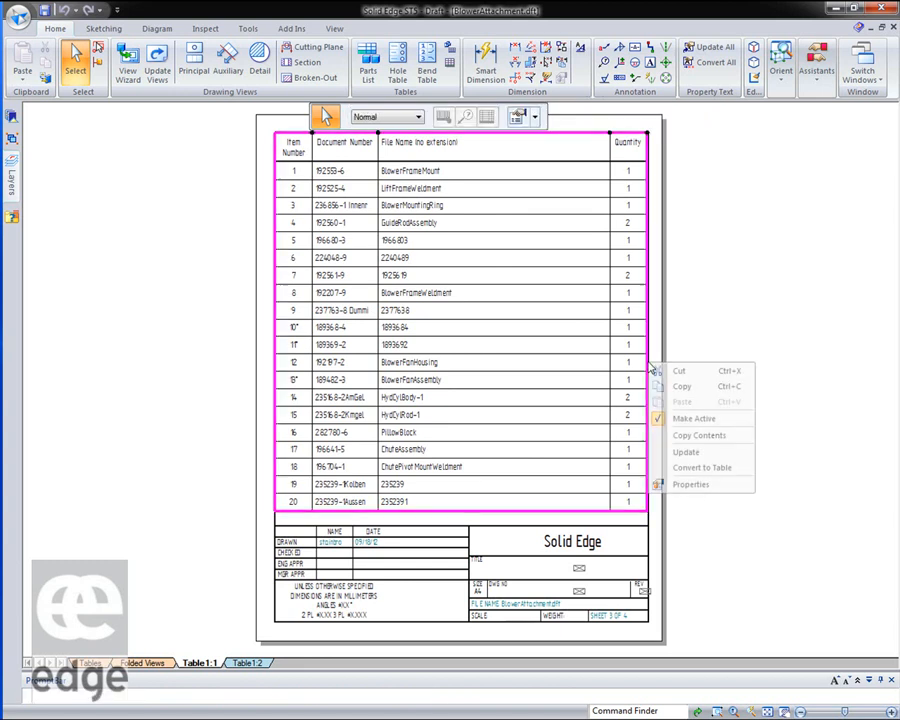
click(695, 484)
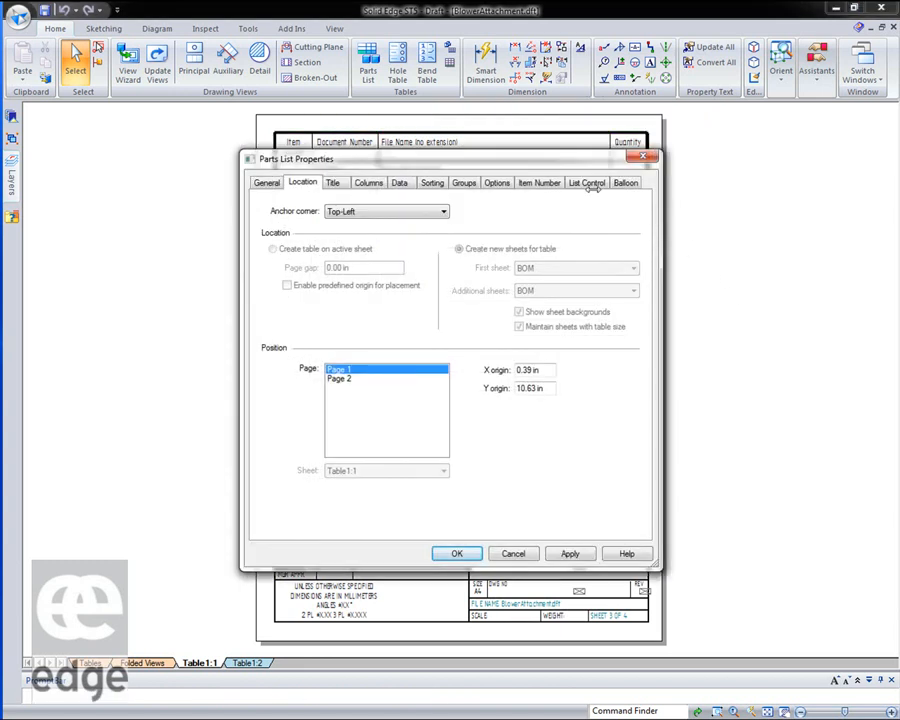
click(590, 184)
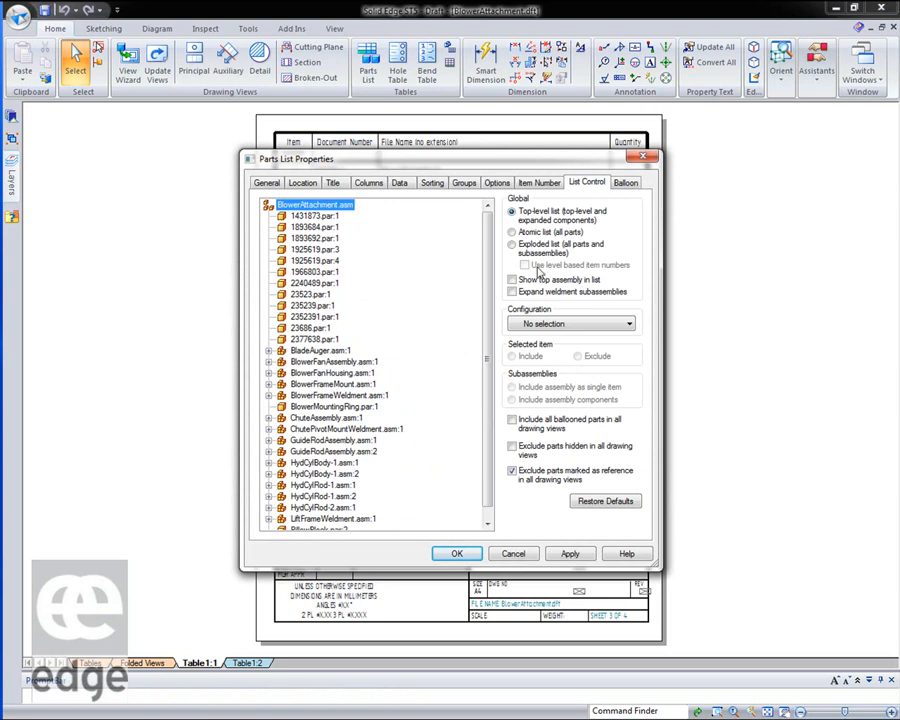
click(512, 232)
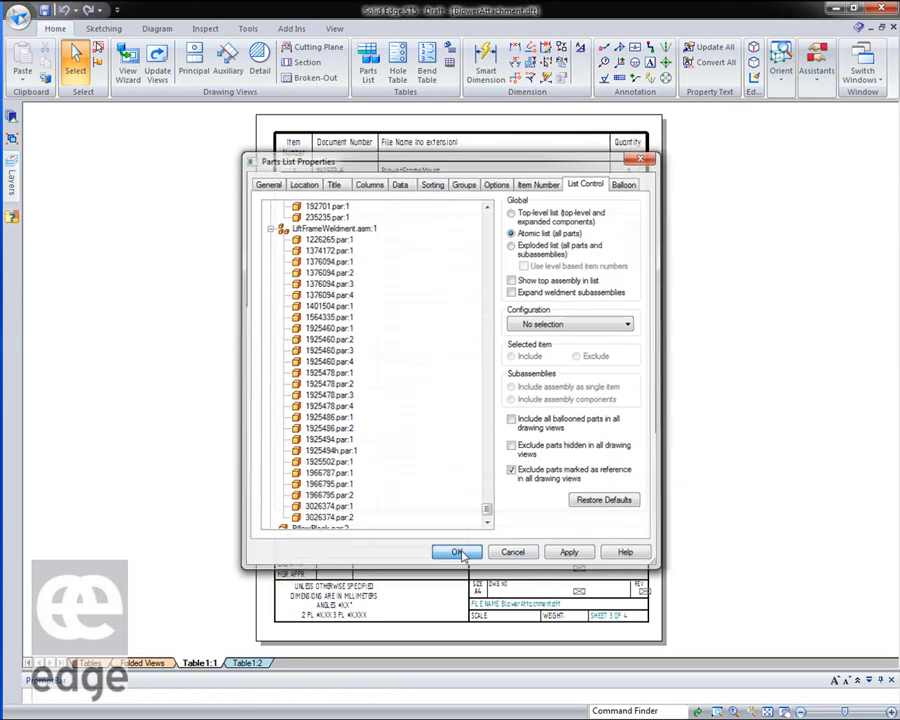
click(458, 553)
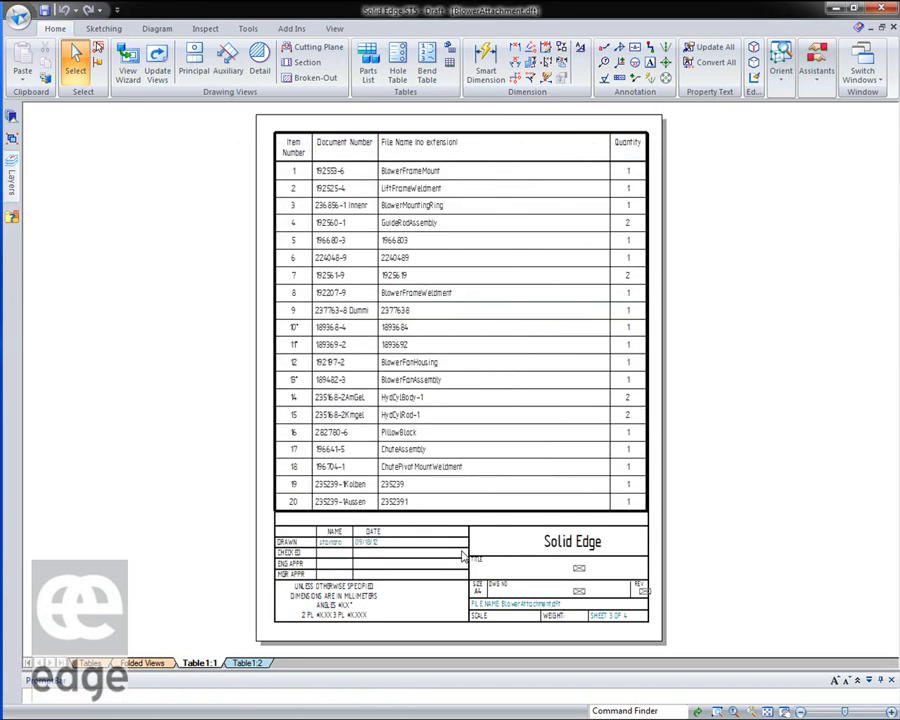
Examine the expanded parts list across its additional sheets, from Table1:2 through Table1:14
click(248, 663)
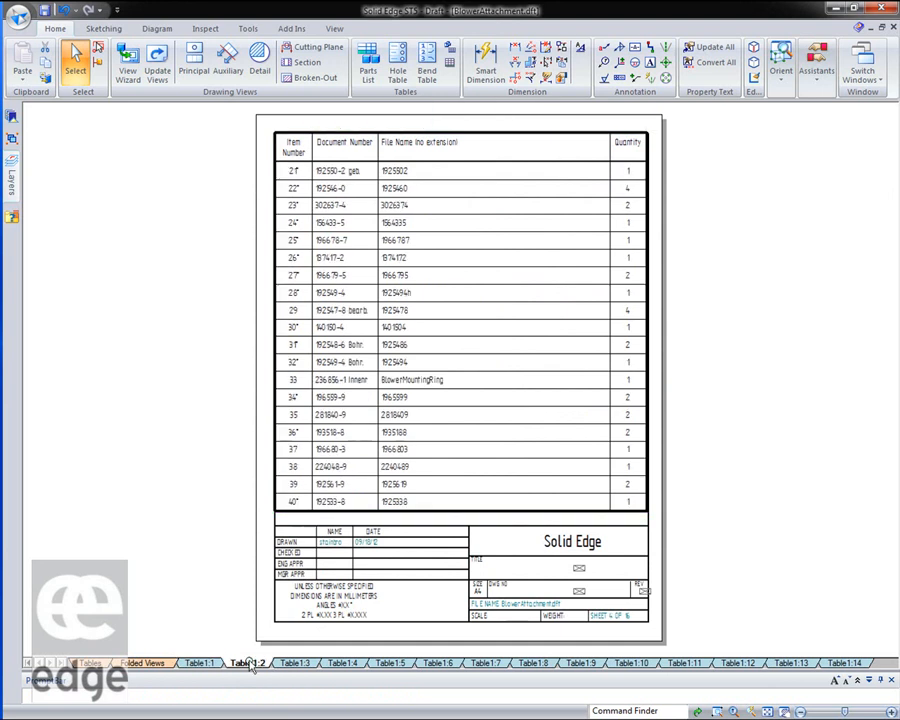
click(295, 663)
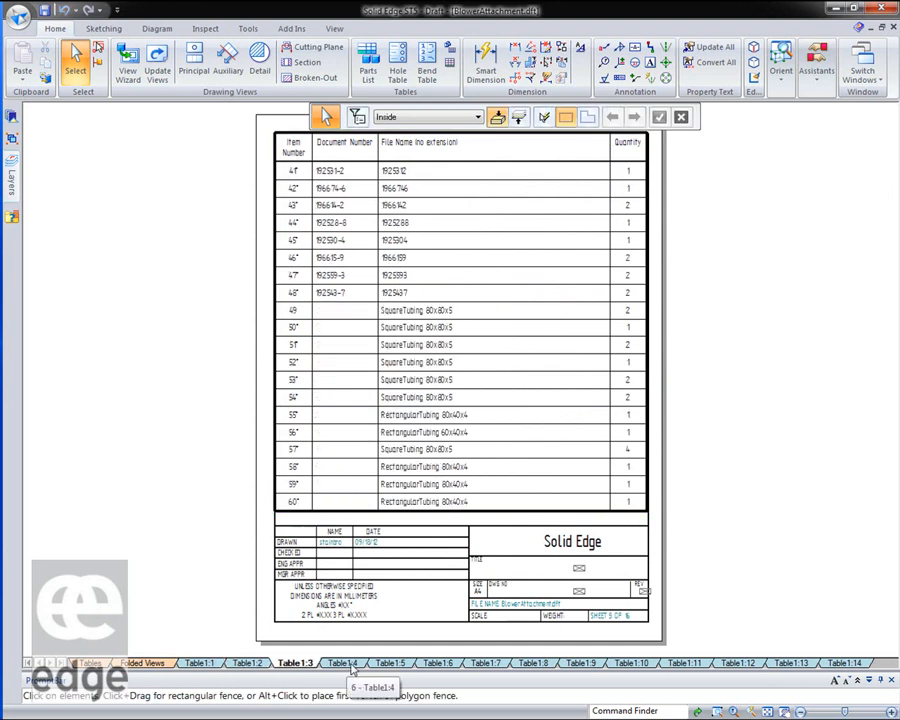
click(343, 663)
click(390, 663)
click(843, 666)
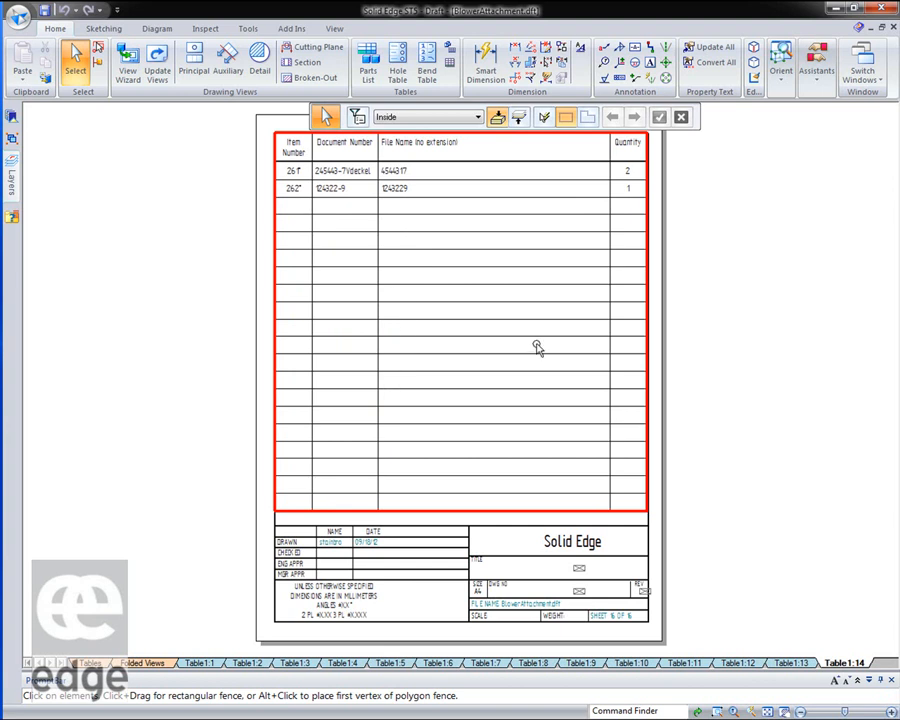
click(790, 665)
click(739, 664)
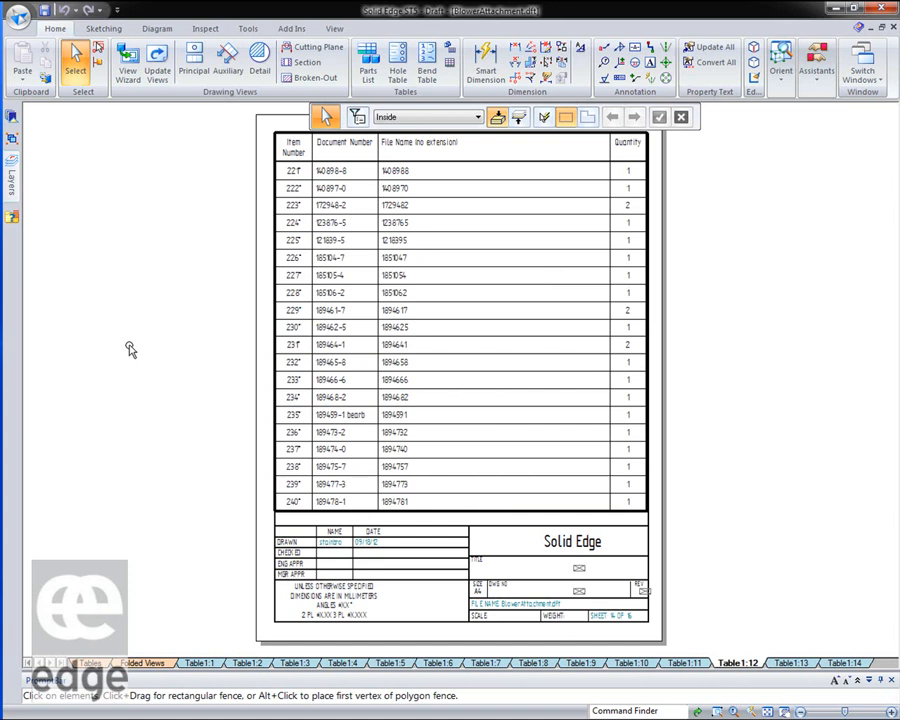
Start a new drawing view on the Folded Views sheet from the part KSS-4_01.1 in the 04_Draft folder
click(143, 665)
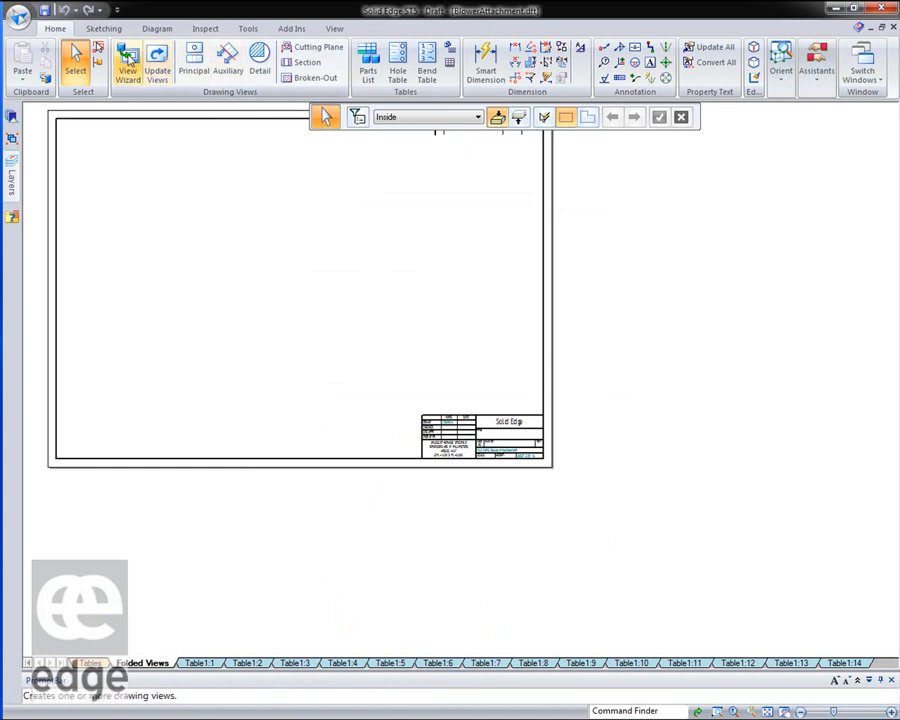
middle_click(324, 372)
middle_click(324, 372)
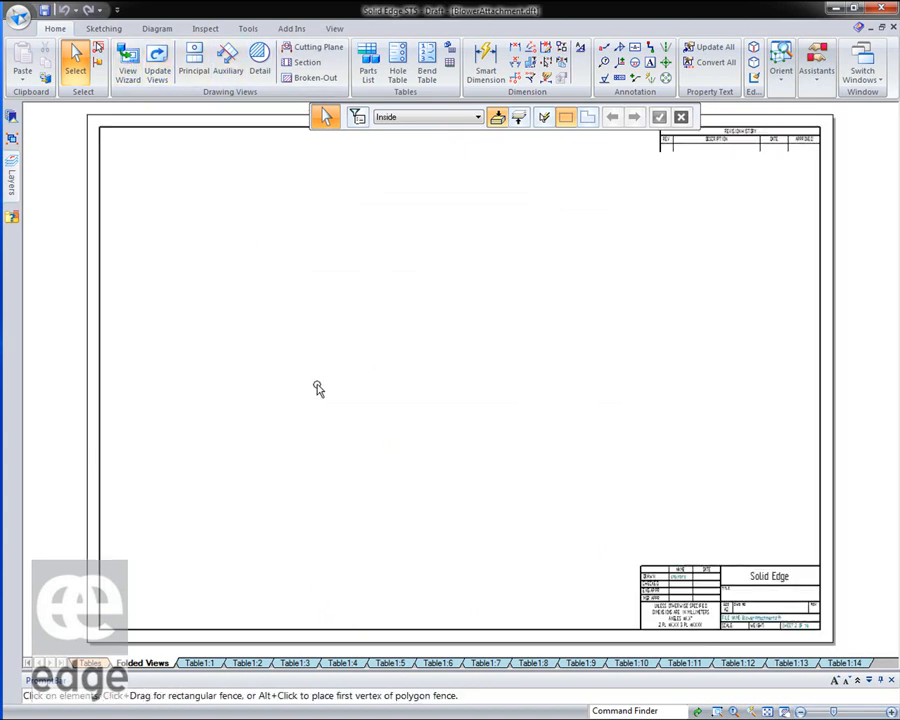
click(127, 62)
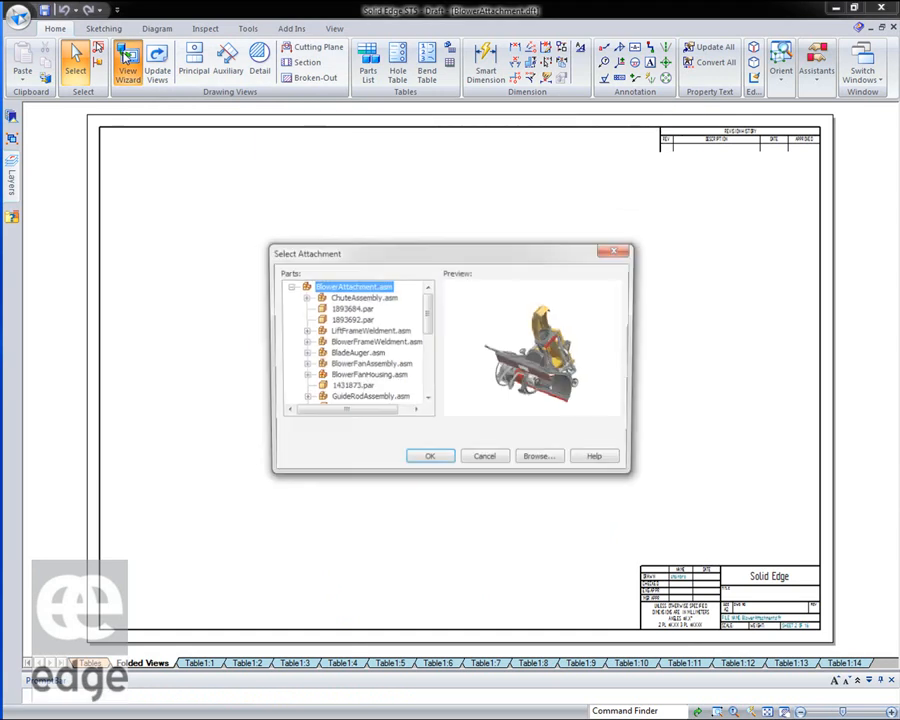
click(540, 459)
click(389, 276)
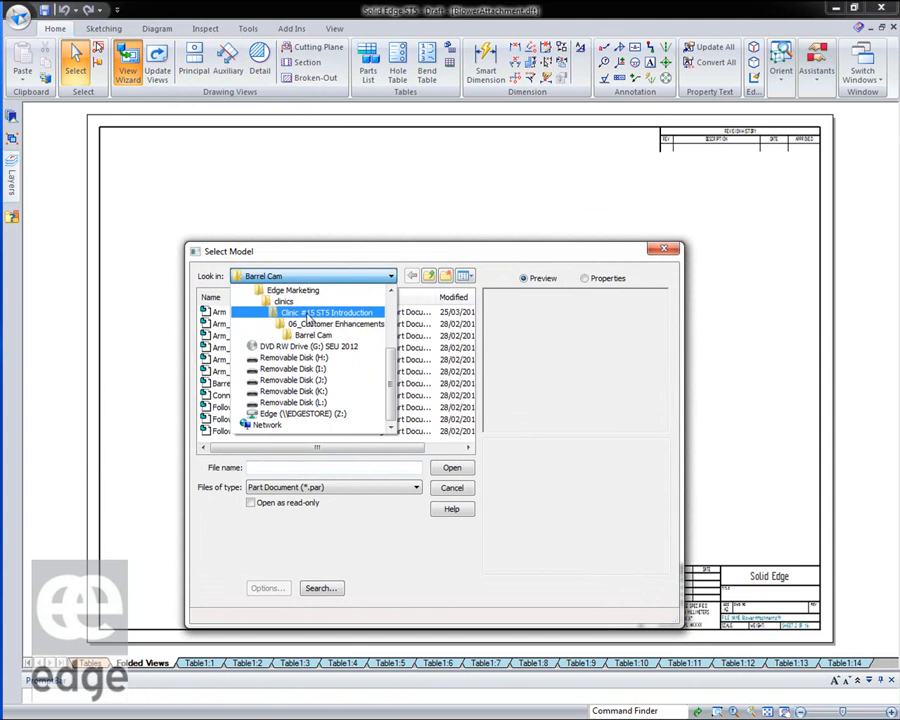
click(310, 313)
double_click(229, 337)
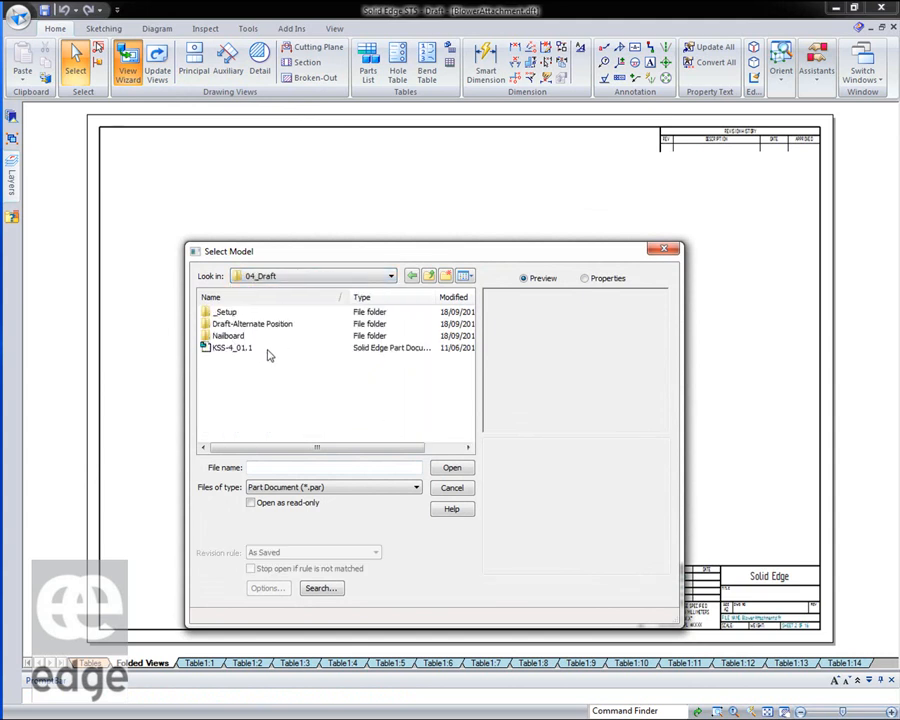
click(236, 348)
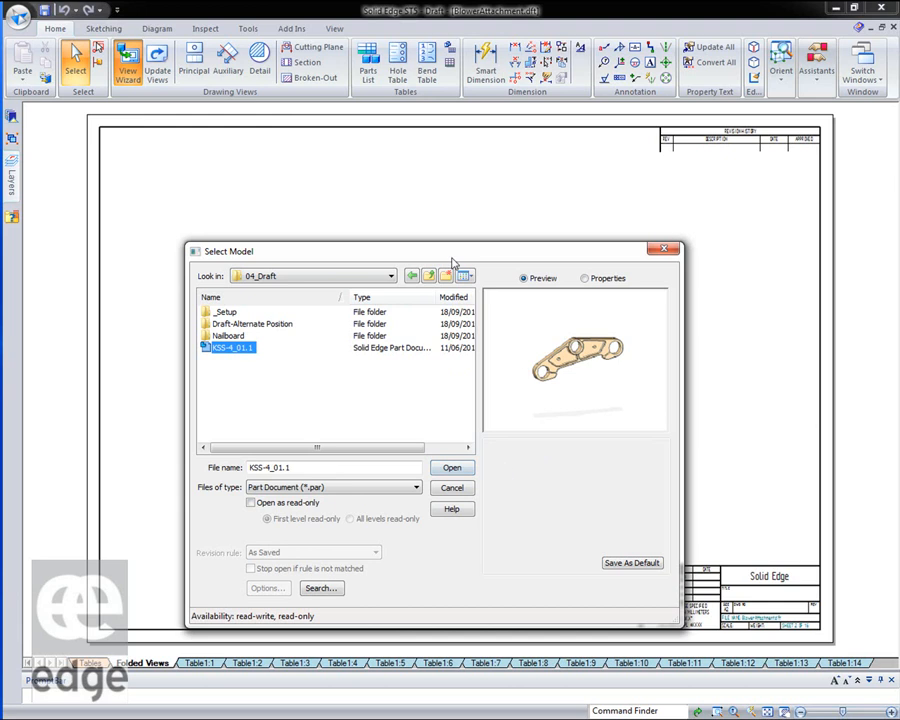
drag(444, 257, 454, 188)
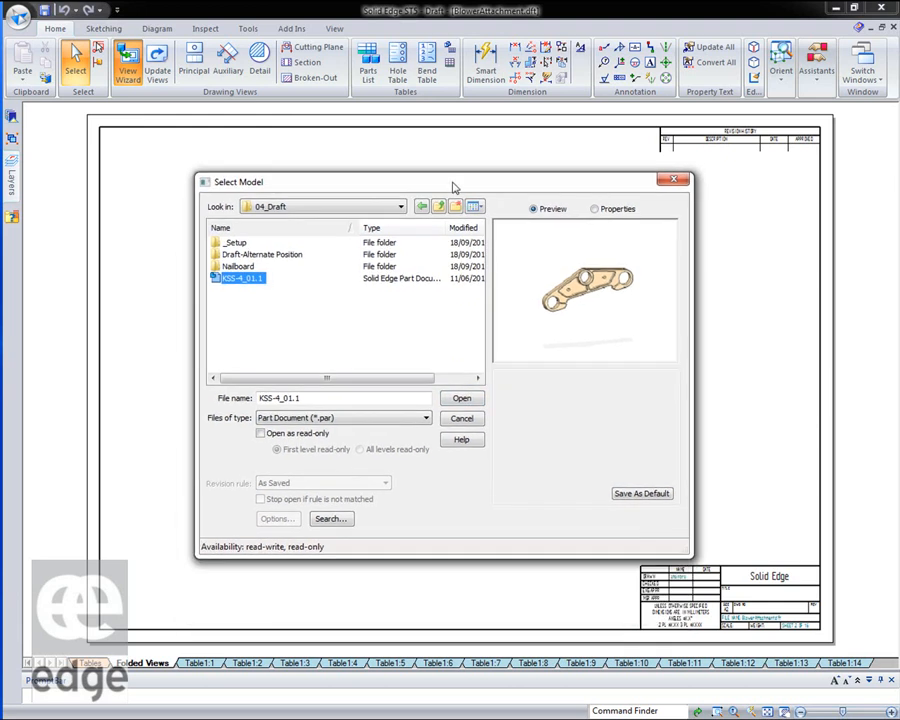
click(461, 399)
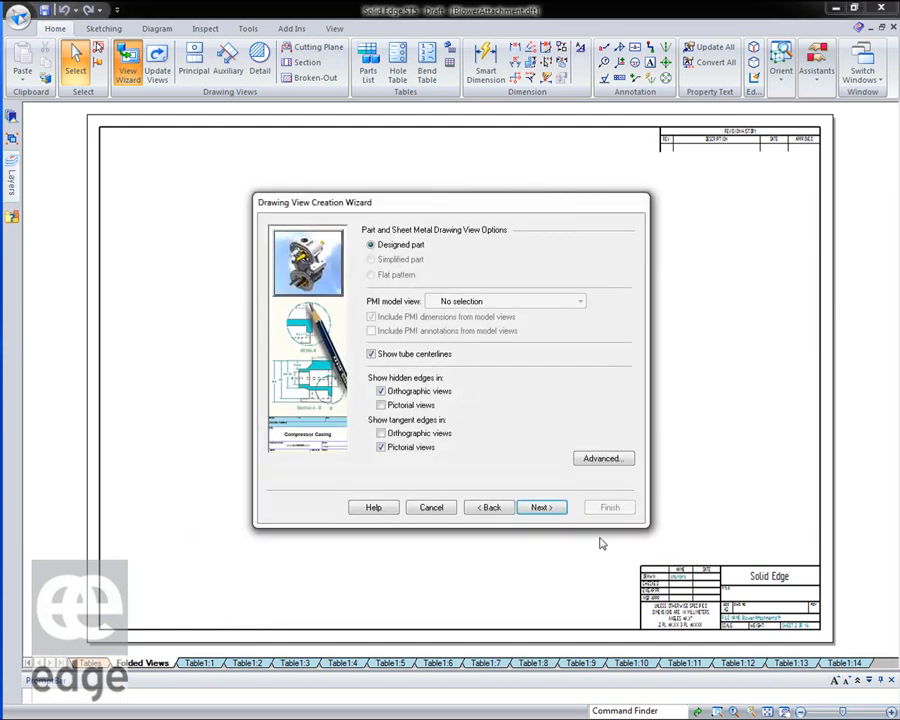
Use the planta orientation for the part and place it at 1:1 scale in the sheet's lower left area
click(540, 509)
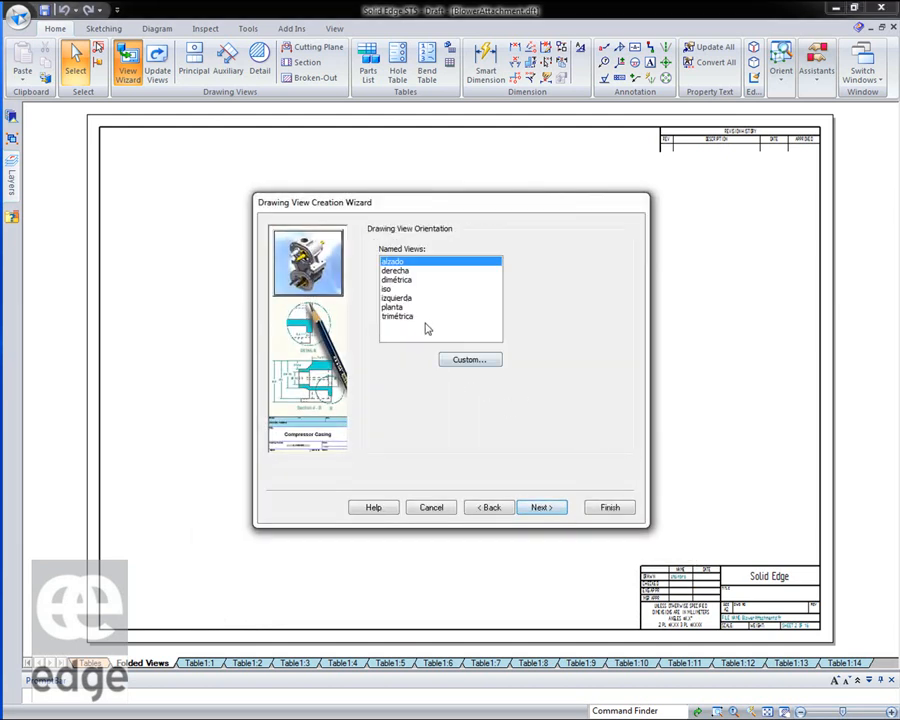
click(393, 307)
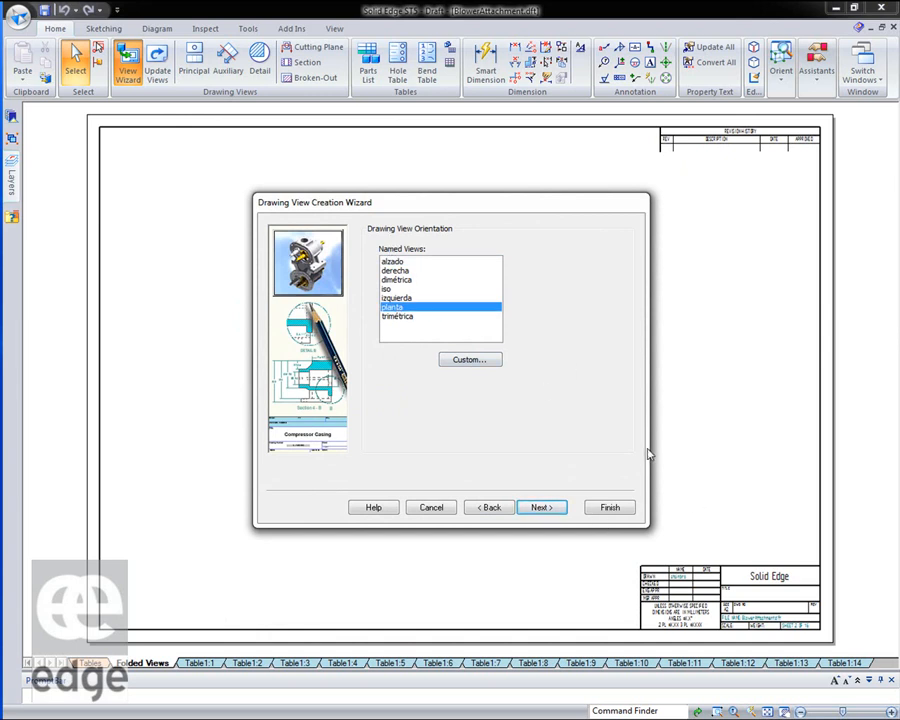
click(610, 508)
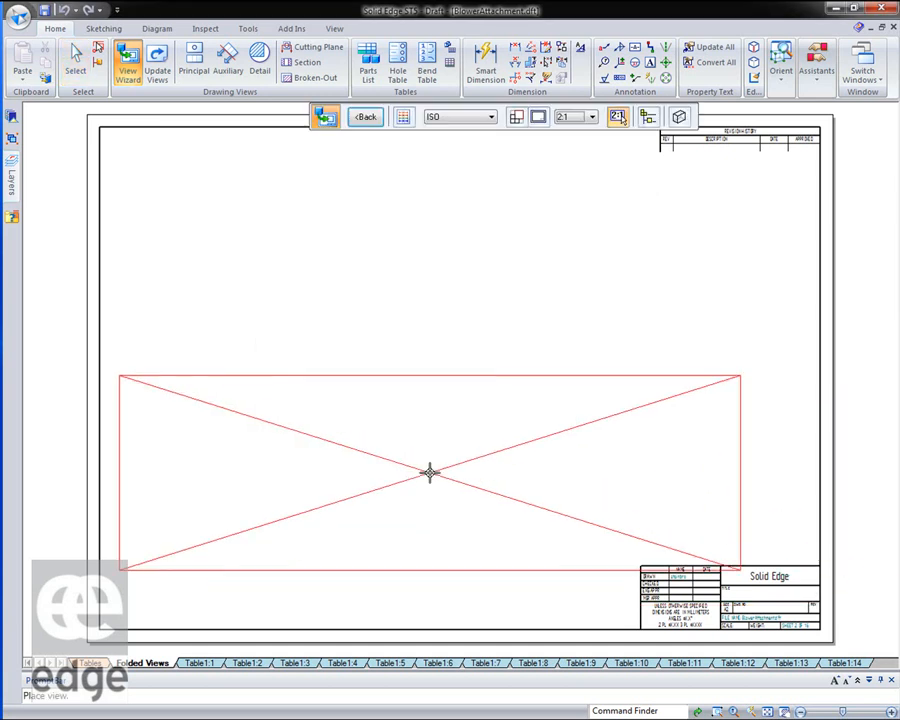
scroll(430, 473, up, 1)
scroll(430, 473, down, 2)
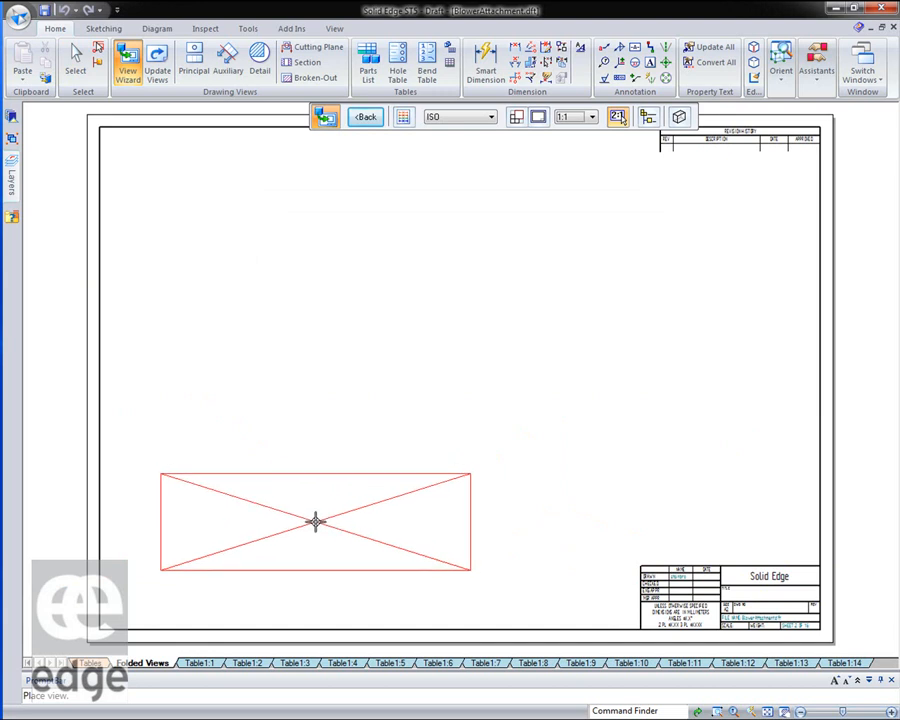
click(318, 509)
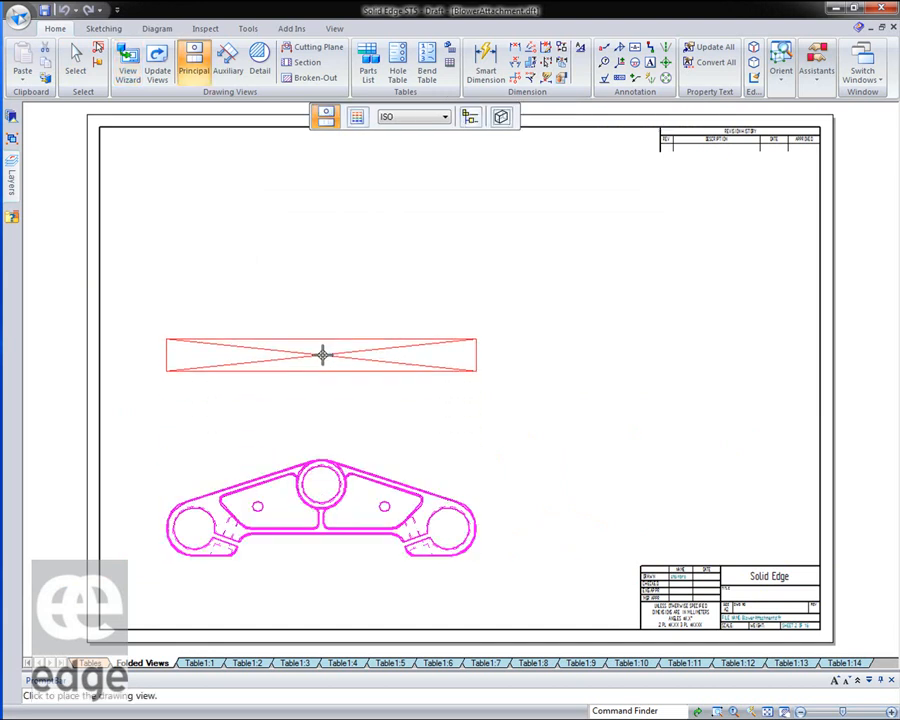
Place projected views above and to the right of the planta view, plus a pictorial view in the sheet's upper right area
click(322, 355)
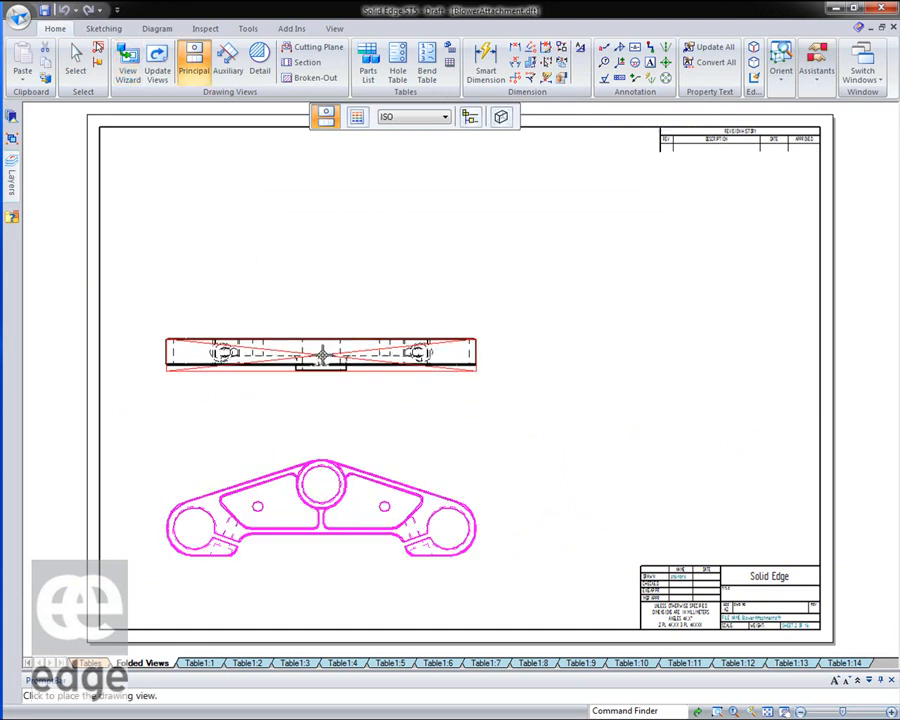
click(535, 518)
click(658, 311)
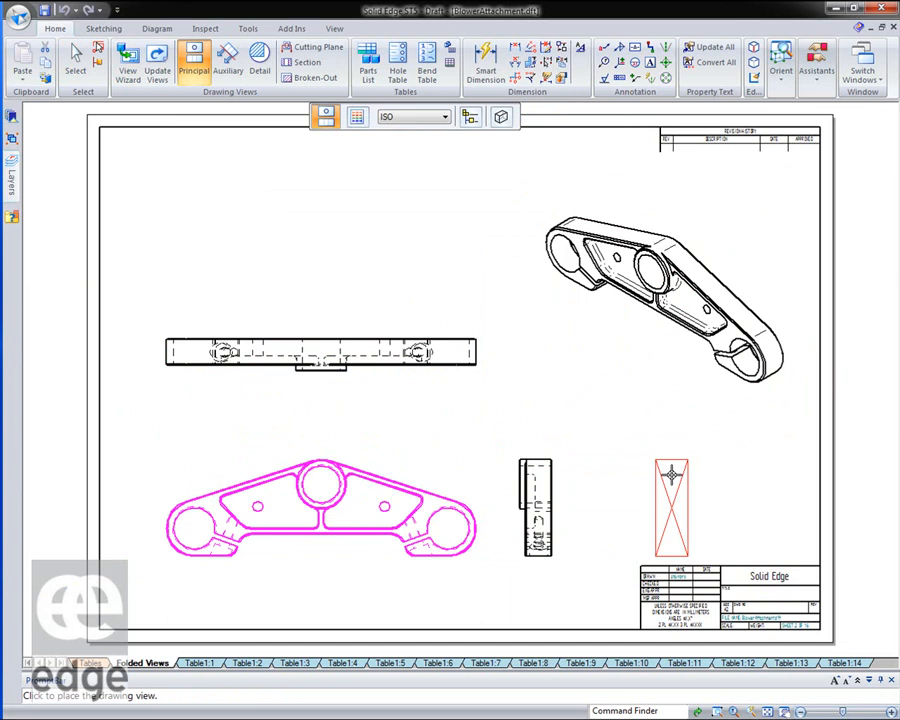
key(Escape)
click(348, 574)
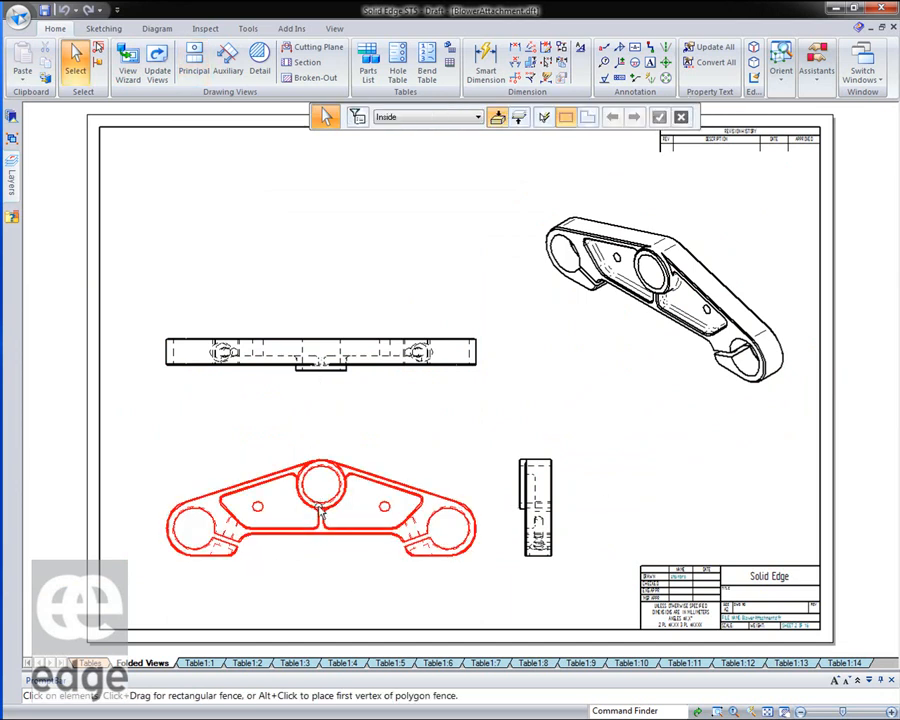
Dimension the horizontal distance from the large left bore to the nearest small hole, below the planta view
scroll(320, 507, up, 3)
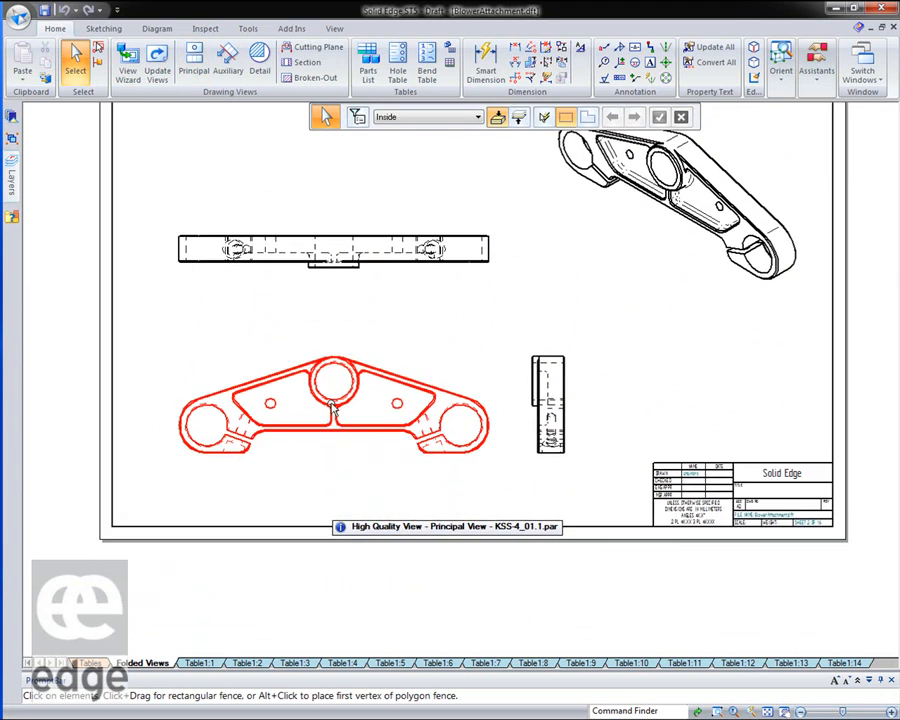
scroll(333, 408, up, 2)
middle_drag(333, 408, 369, 390)
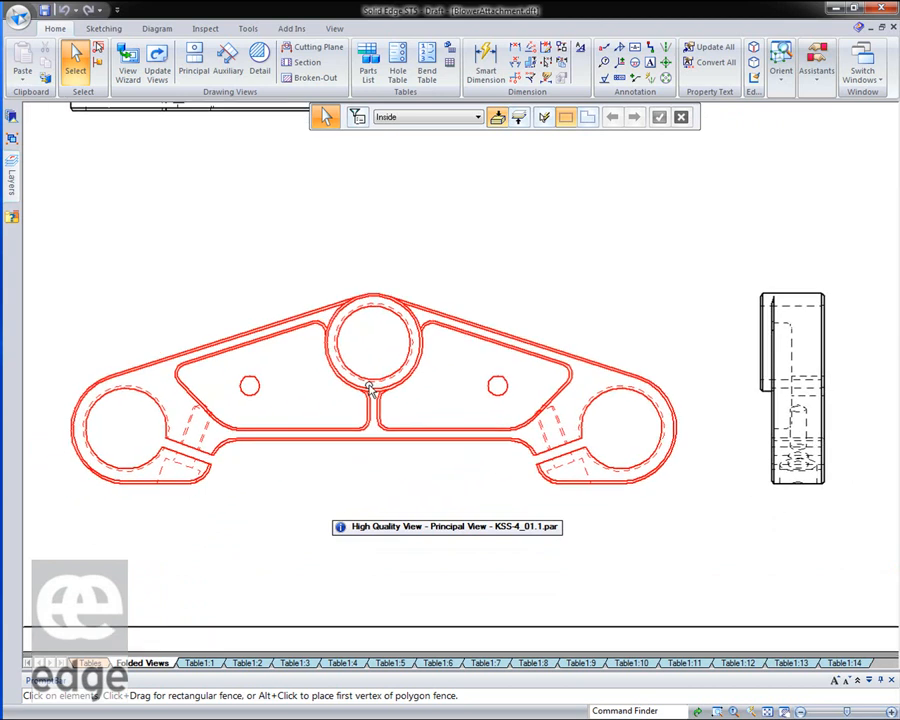
right_click(350, 255)
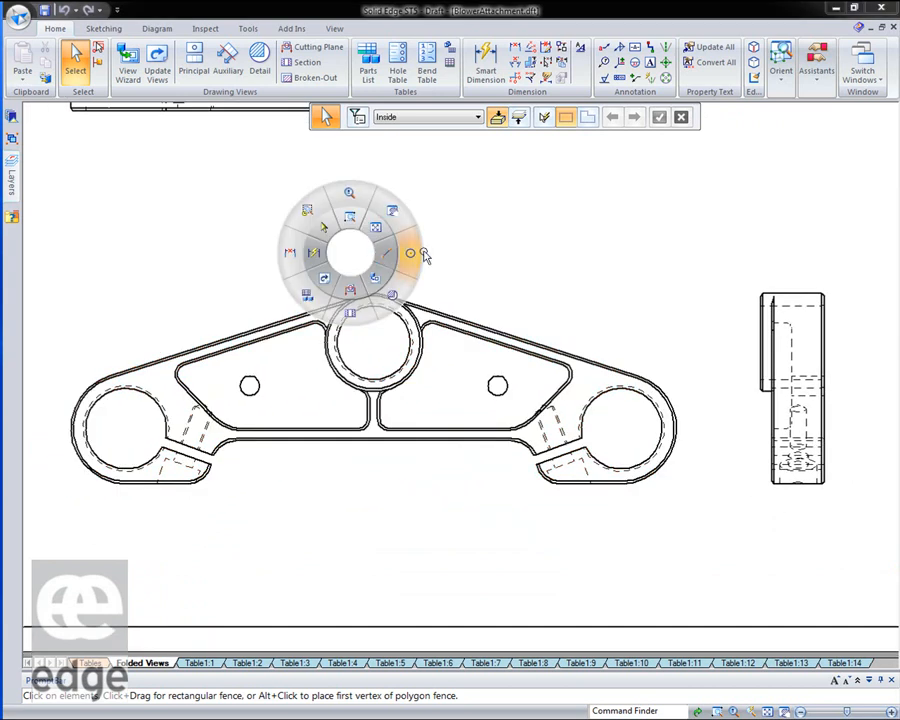
click(314, 252)
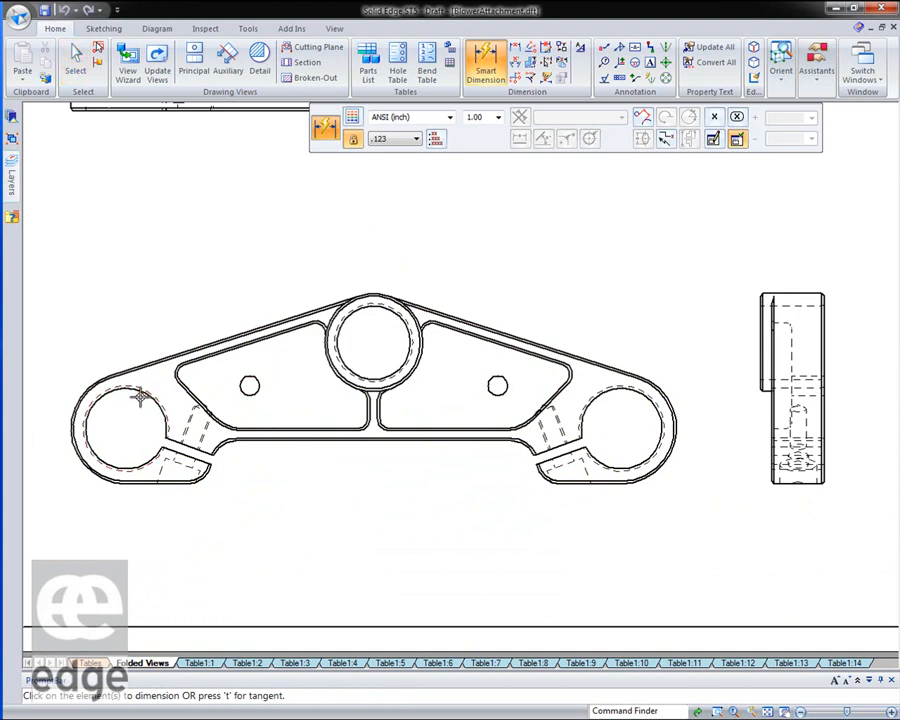
click(157, 408)
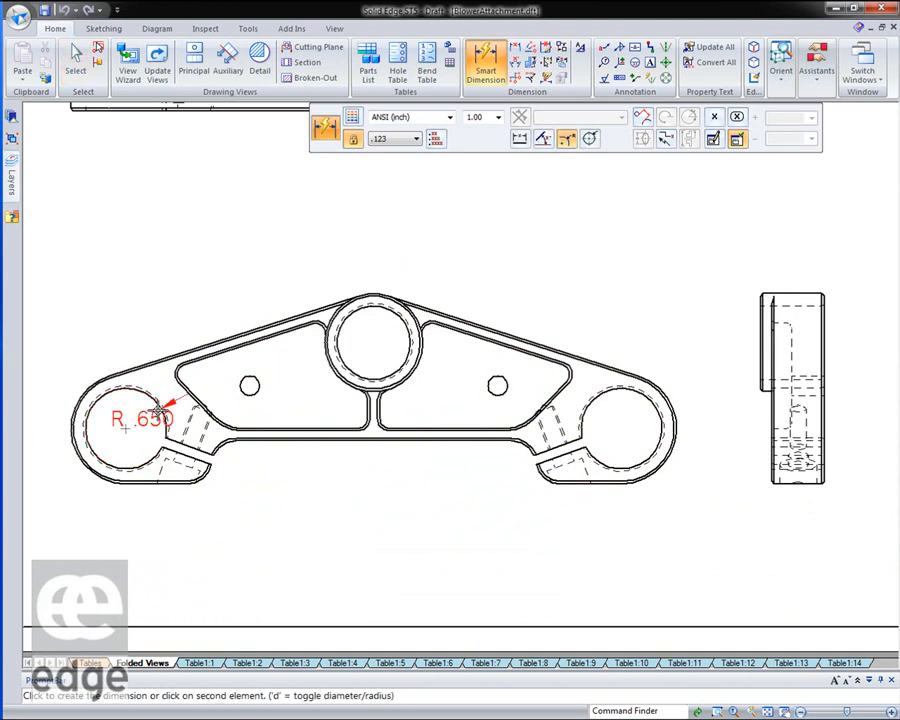
click(249, 386)
click(210, 552)
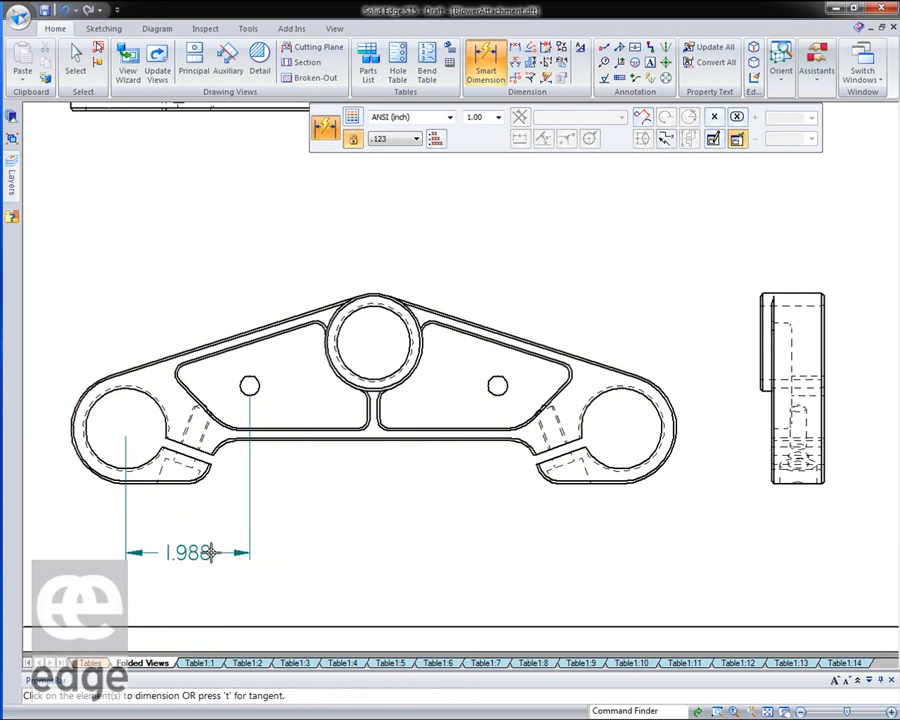
Dimension the horizontal distance from the right small hole to the large right bore, aligned with the existing dimension
click(497, 390)
click(622, 430)
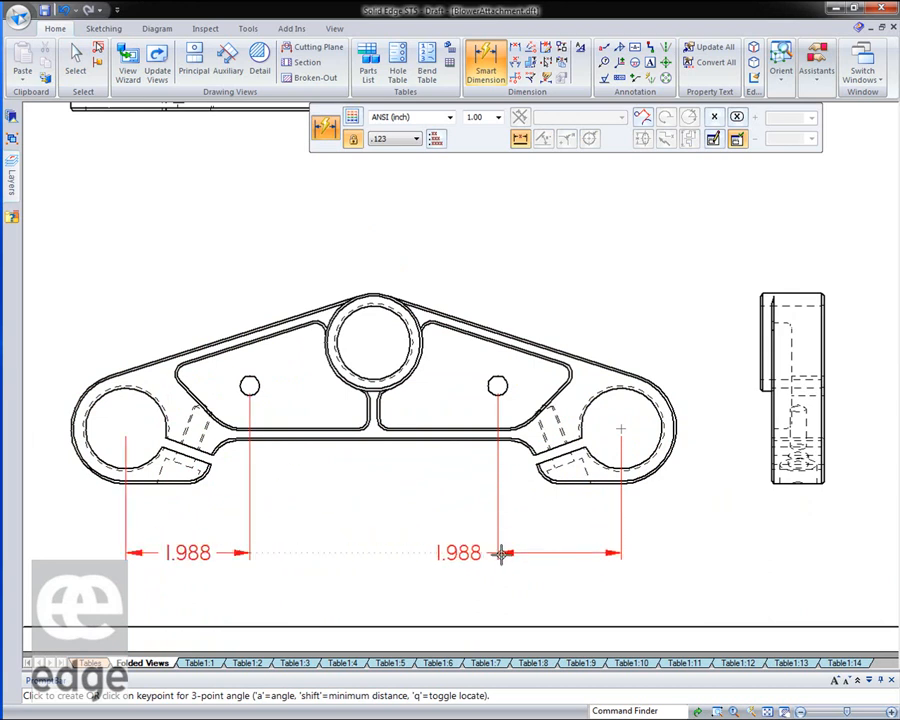
click(551, 553)
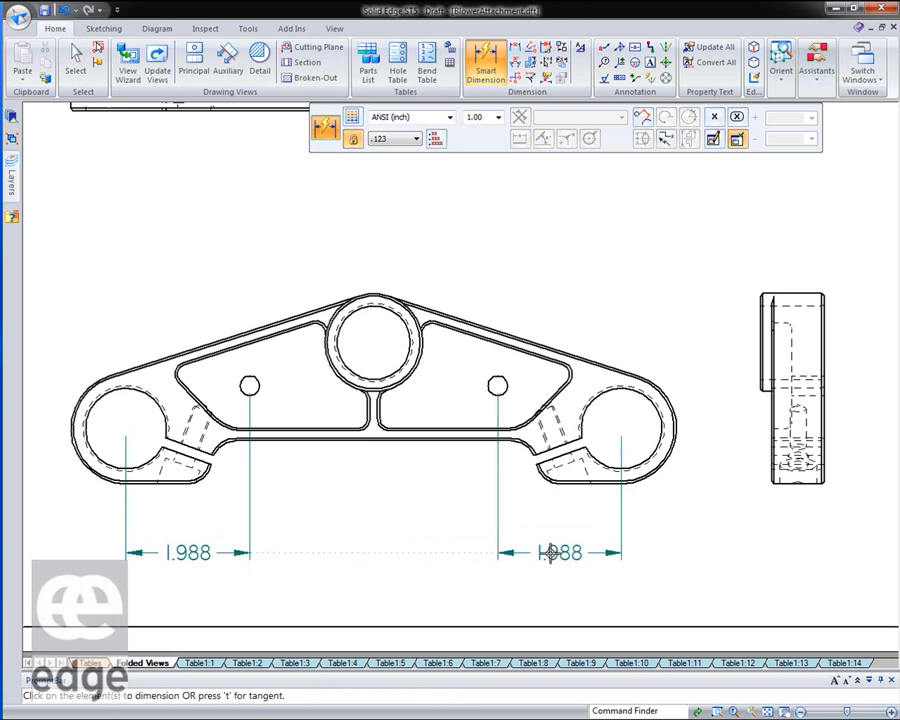
Dimension the slanted minimum distance from the large left bore to the left small hole, above the planta view
click(129, 390)
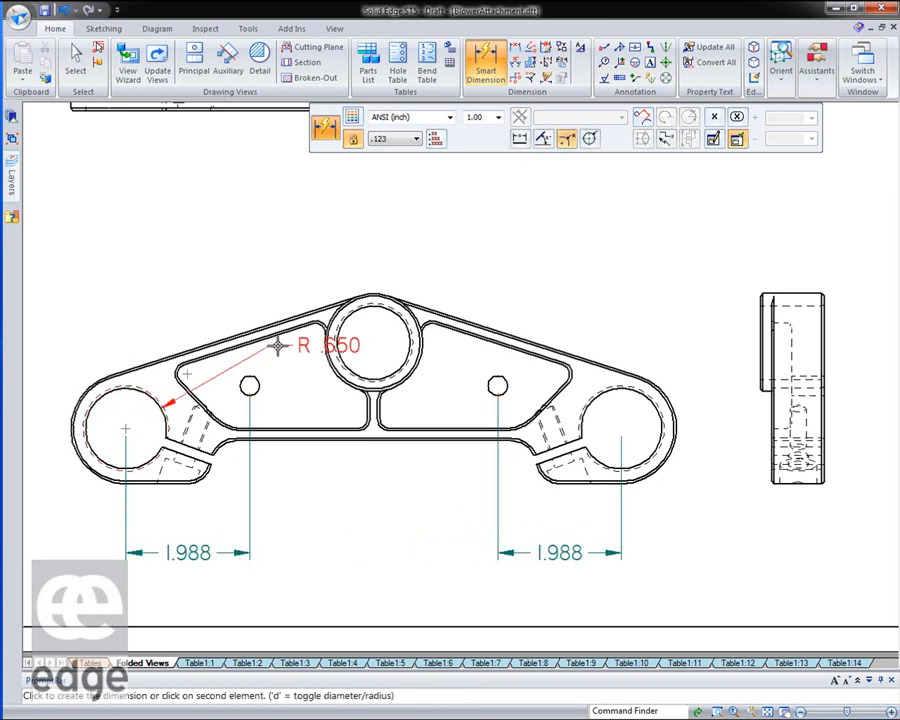
click(250, 387)
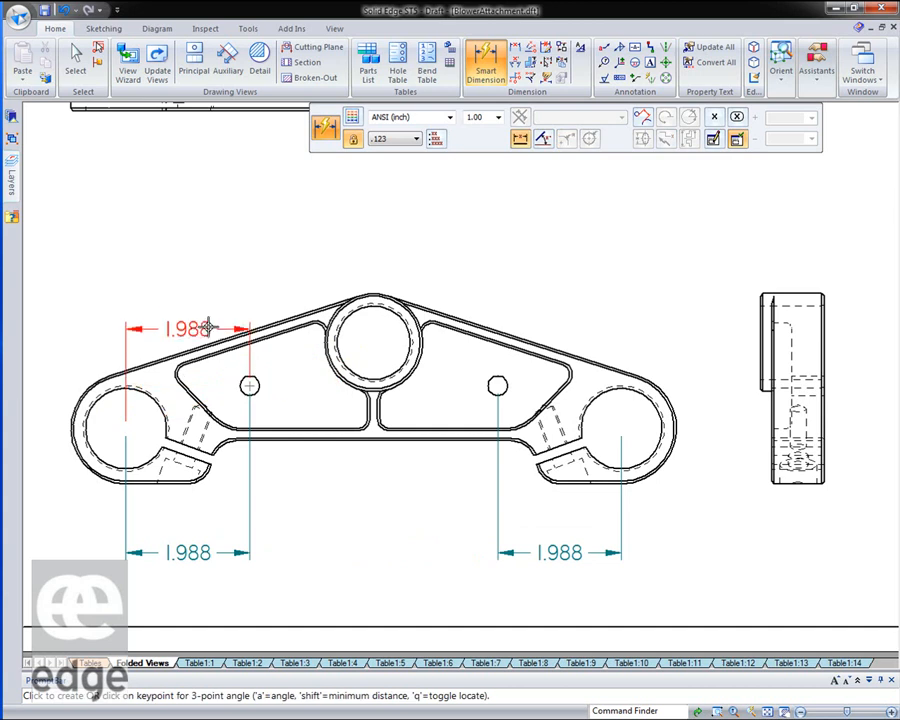
click(175, 283)
Dimension the slanted minimum distance from the left small hole to the large central bore, above the planta view
click(252, 380)
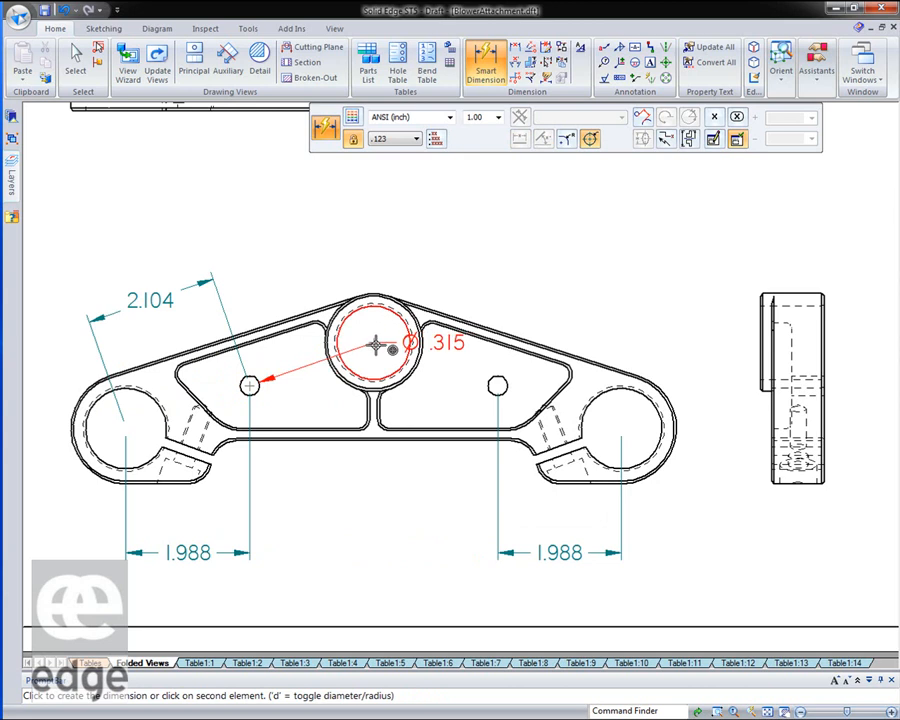
click(377, 345)
click(257, 194)
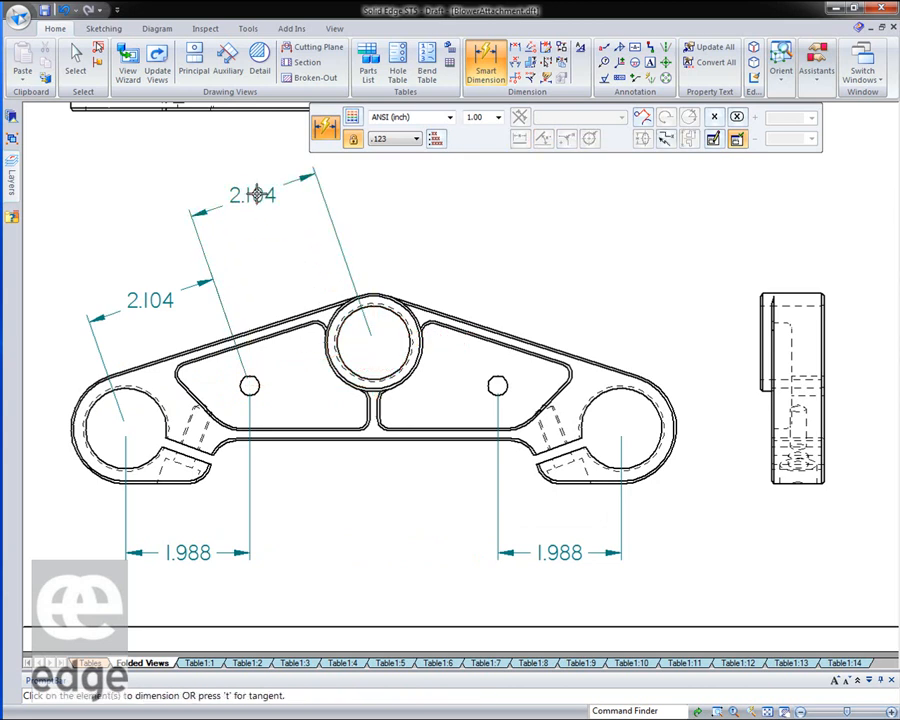
Move the upper slanted dimension down in line with the slanted dimension at the left bore
click(88, 62)
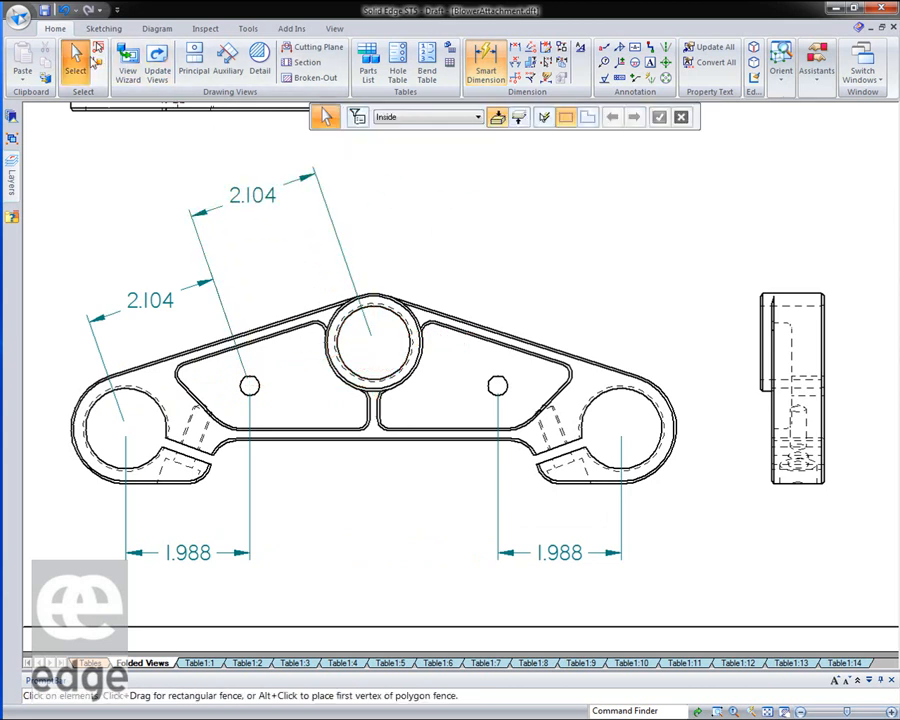
click(209, 216)
drag(209, 216, 203, 284)
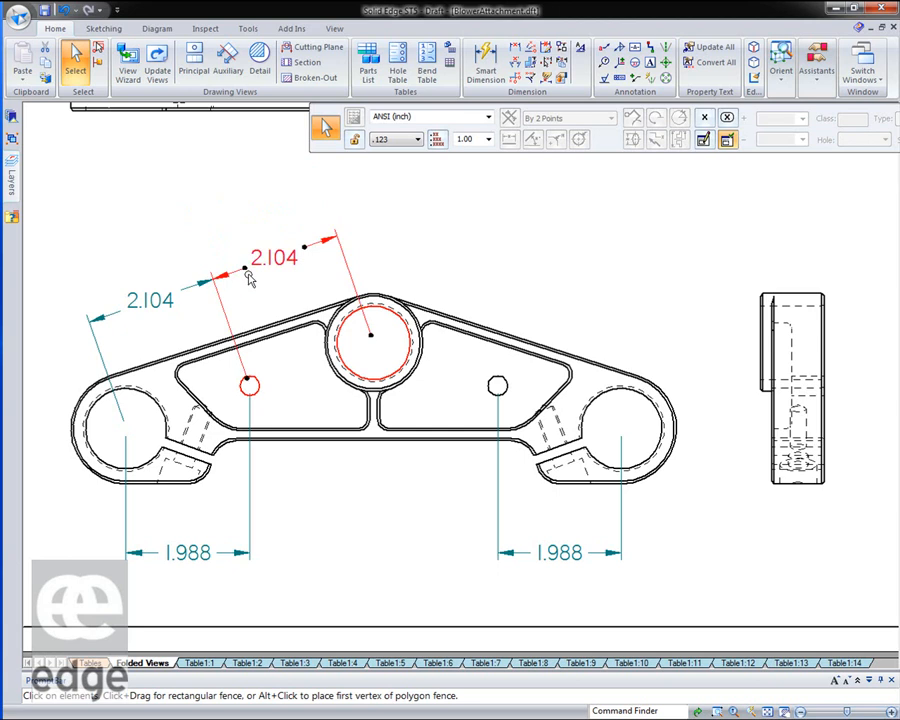
click(395, 275)
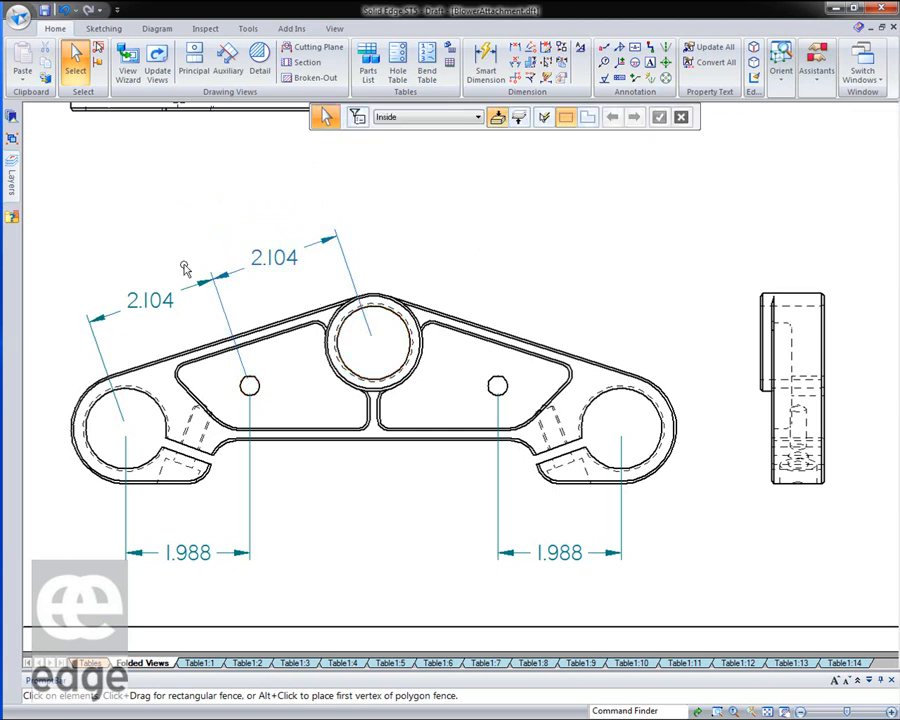
click(224, 556)
drag(198, 555, 292, 555)
click(227, 553)
click(376, 543)
click(223, 514)
click(297, 570)
click(862, 64)
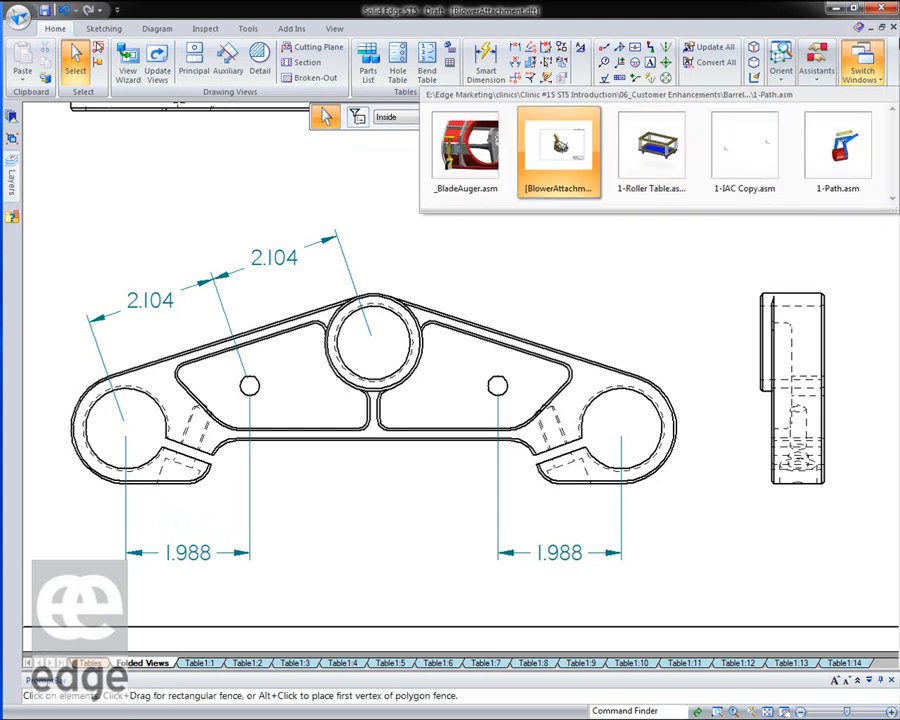
click(893, 28)
click(471, 419)
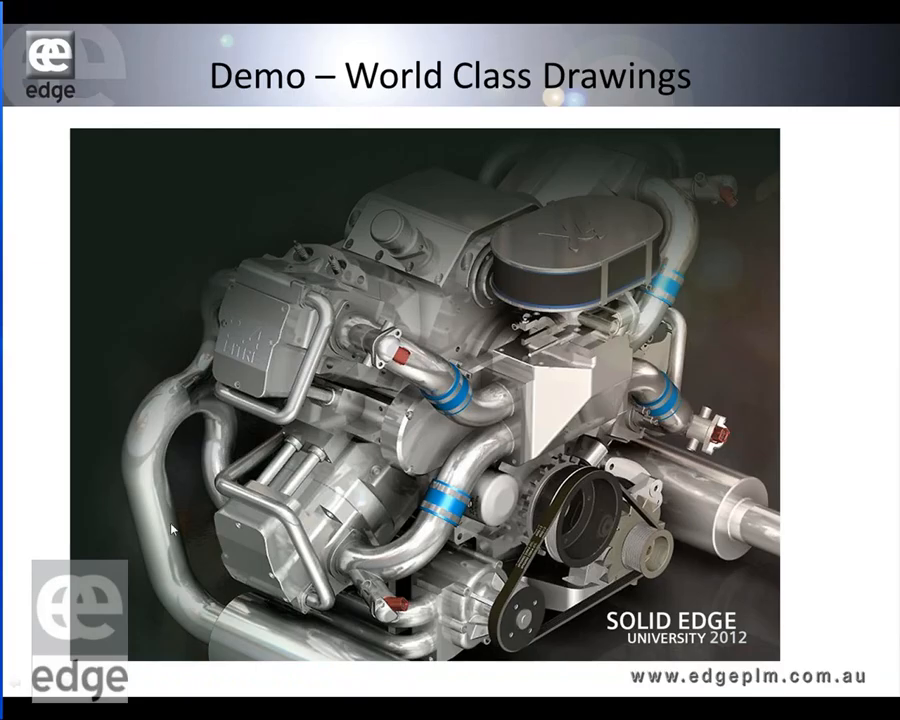
click(252, 517)
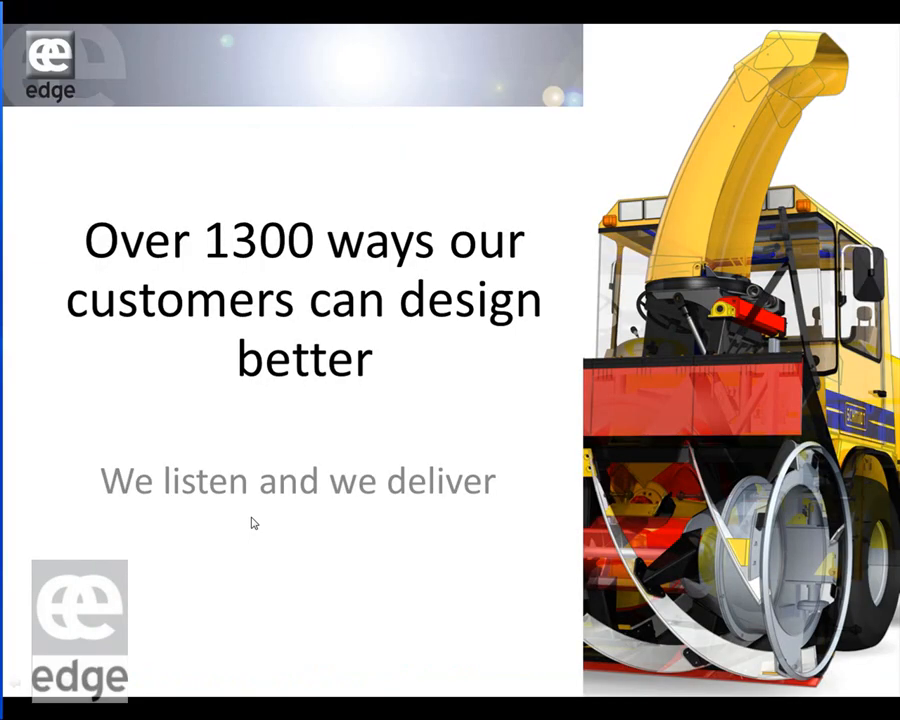
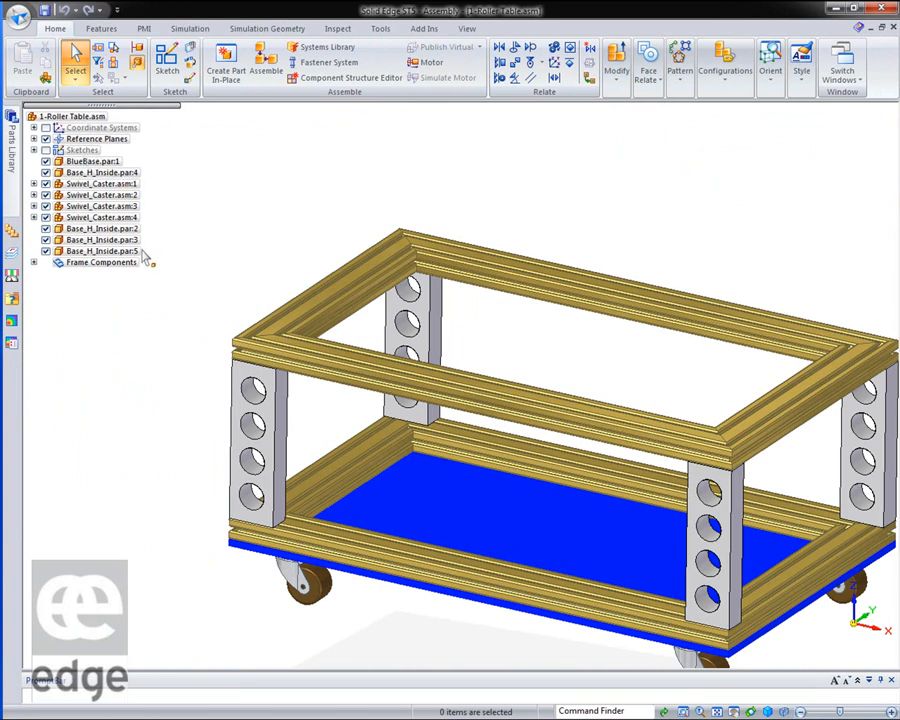
Expand the roller table's frame components in the assembly tree, and switch to the 1-IAC Copy.asm document
click(33, 263)
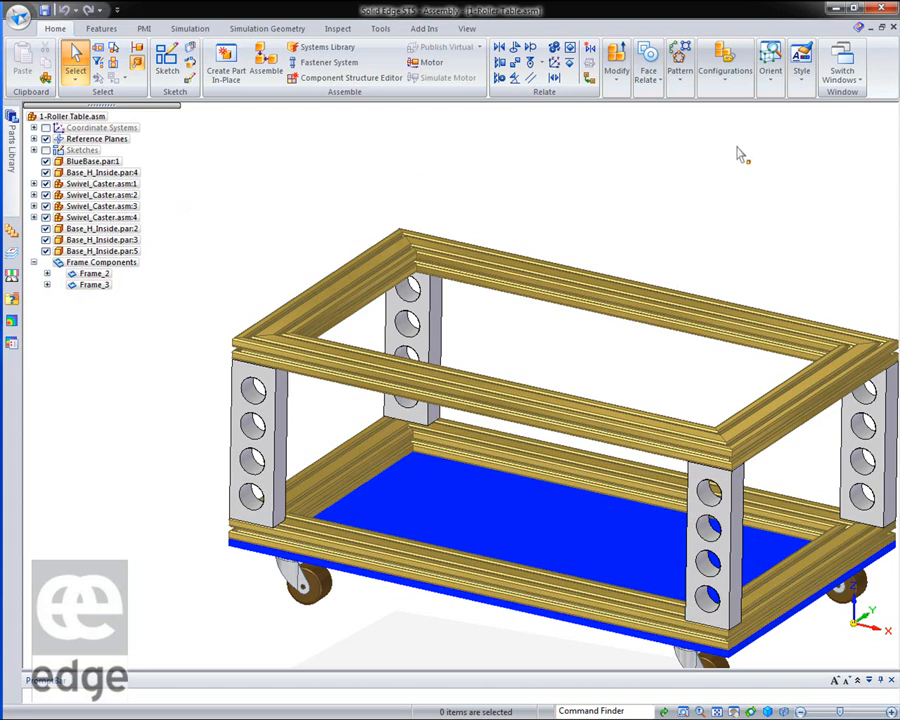
click(843, 65)
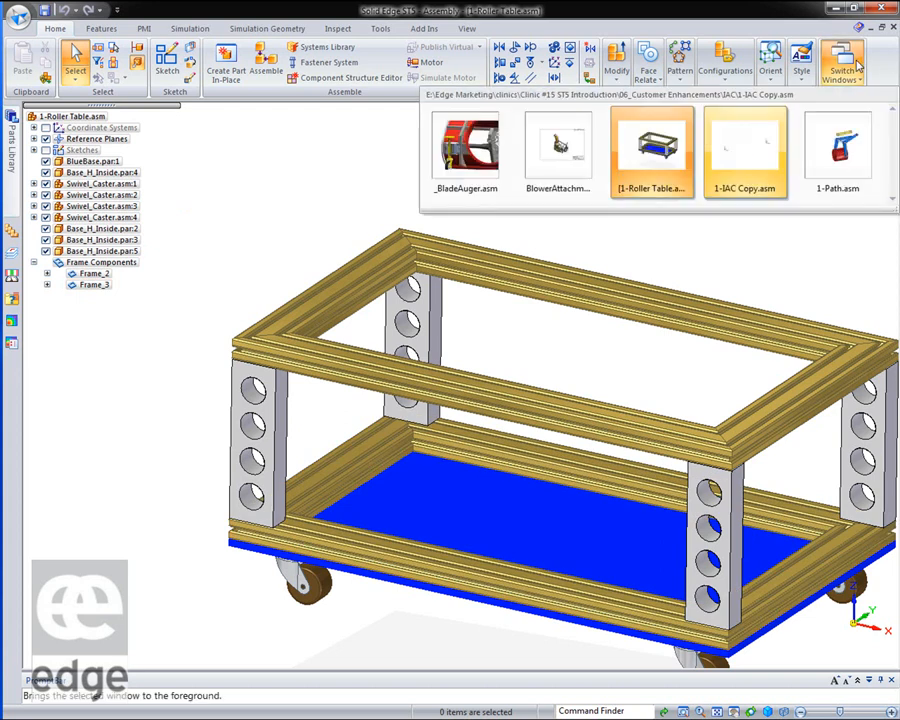
click(757, 150)
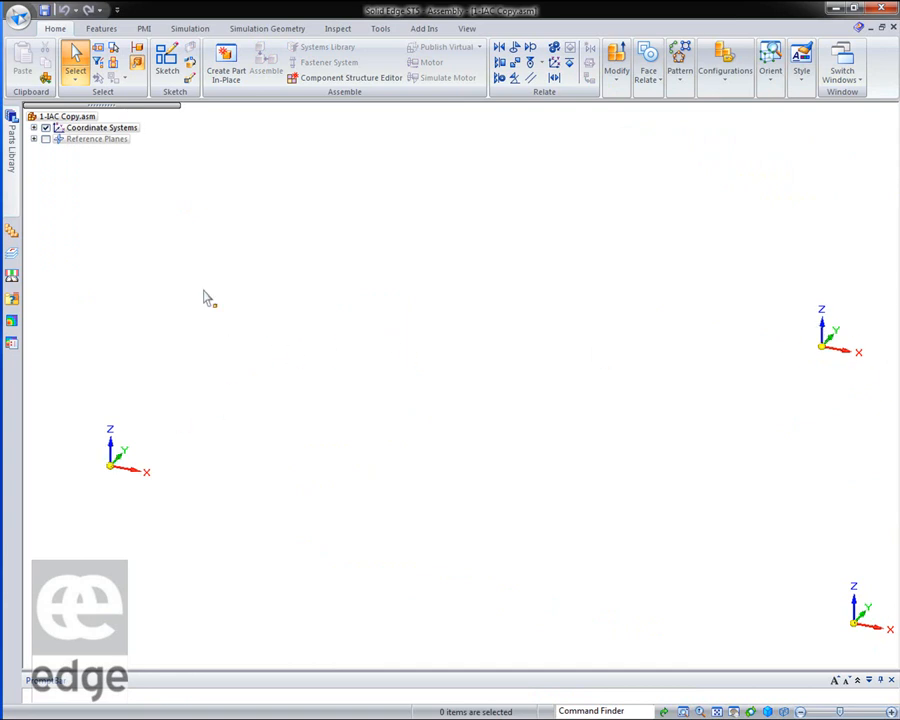
Start inserting an assembly copy of 1-Roller Table from the IAC folder inside 06_Customer Enhancements
click(44, 80)
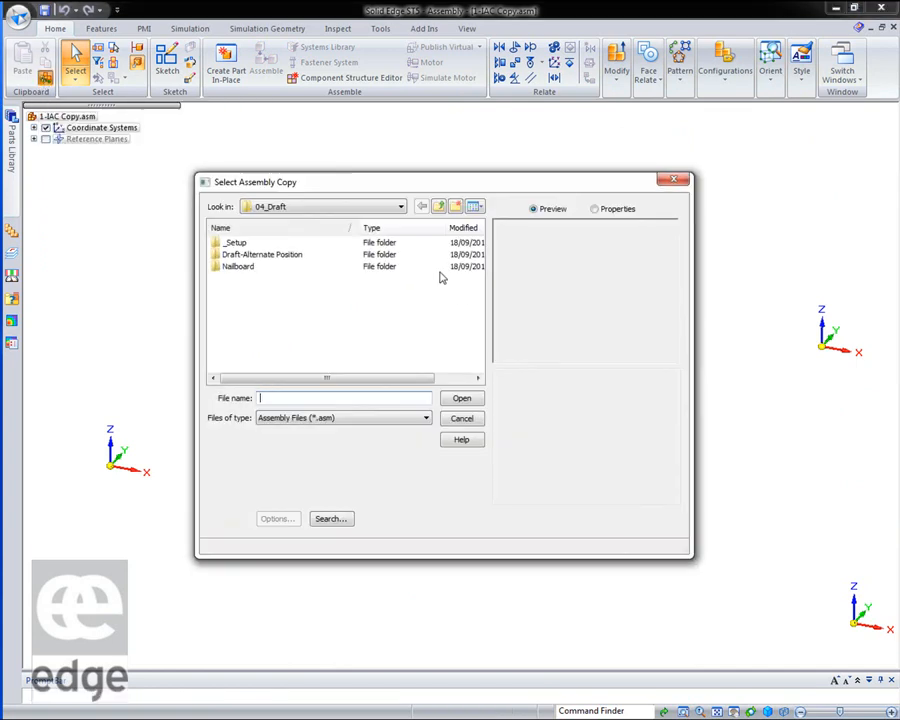
click(398, 207)
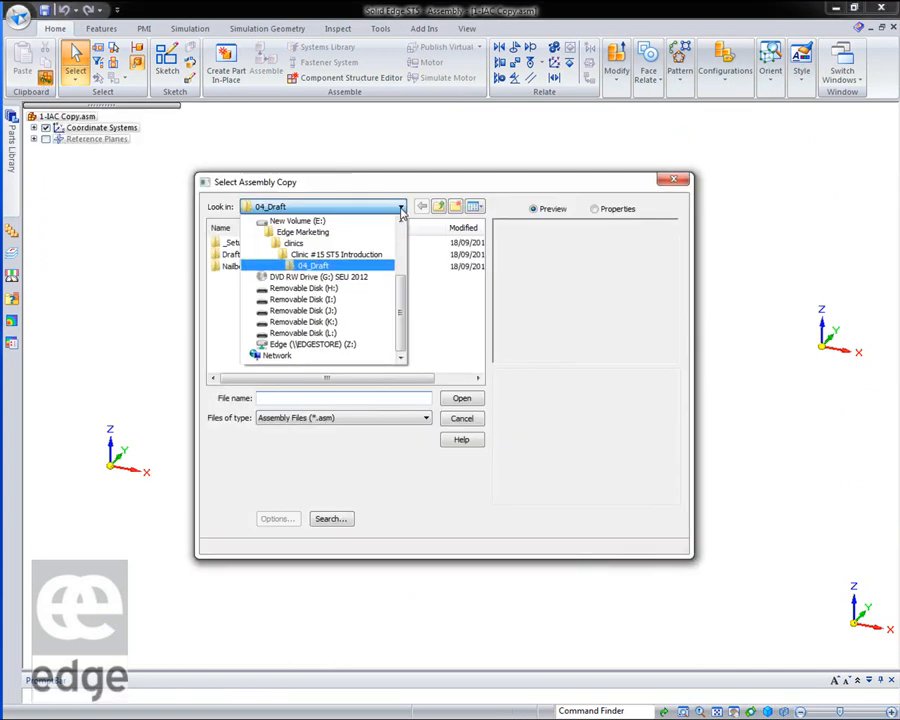
click(376, 252)
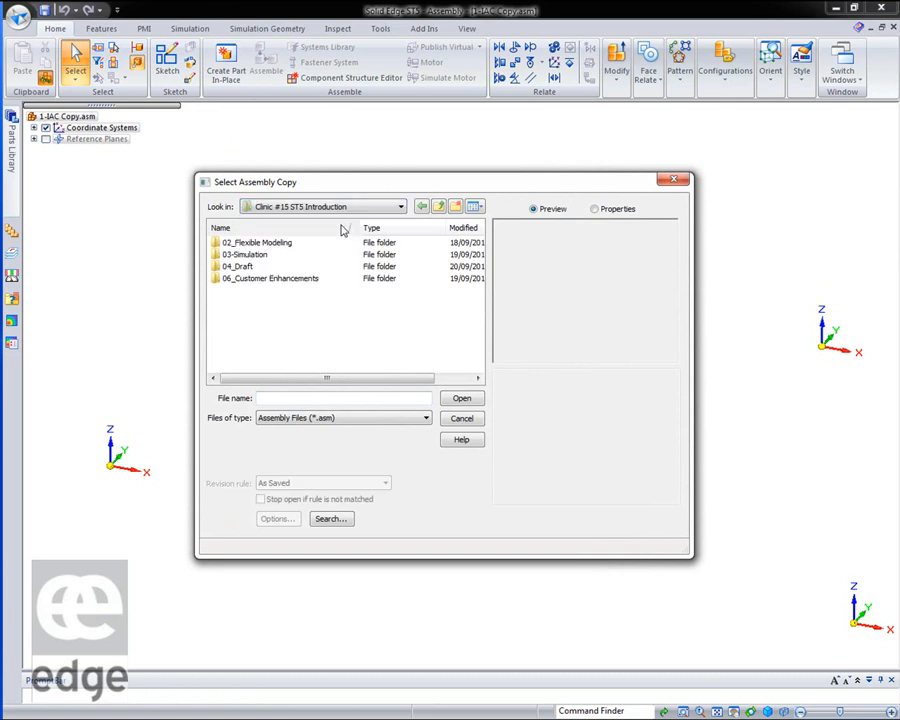
click(277, 280)
click(277, 280)
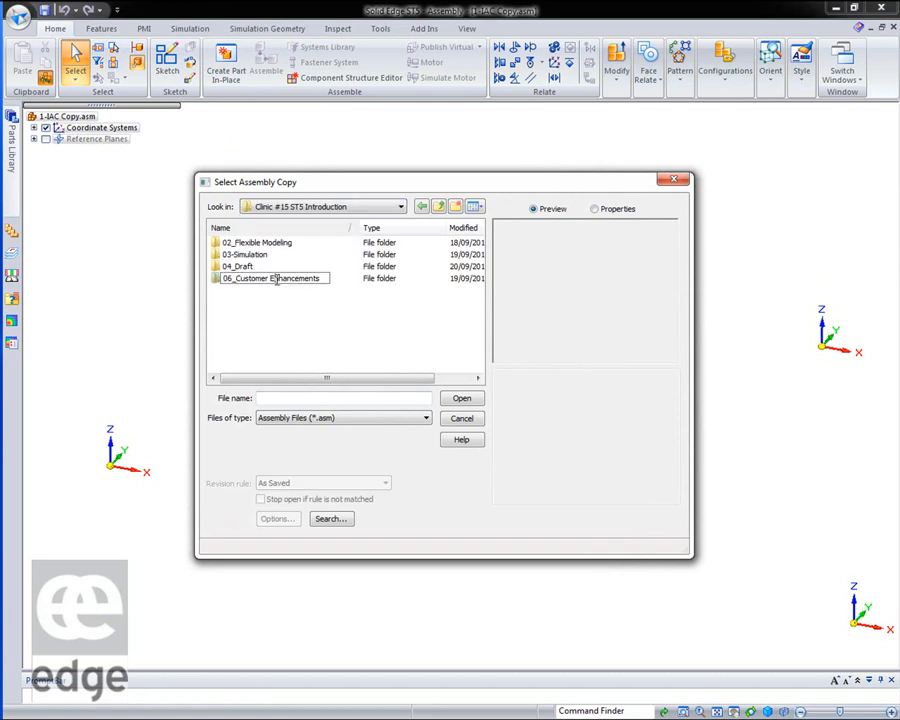
double_click(216, 280)
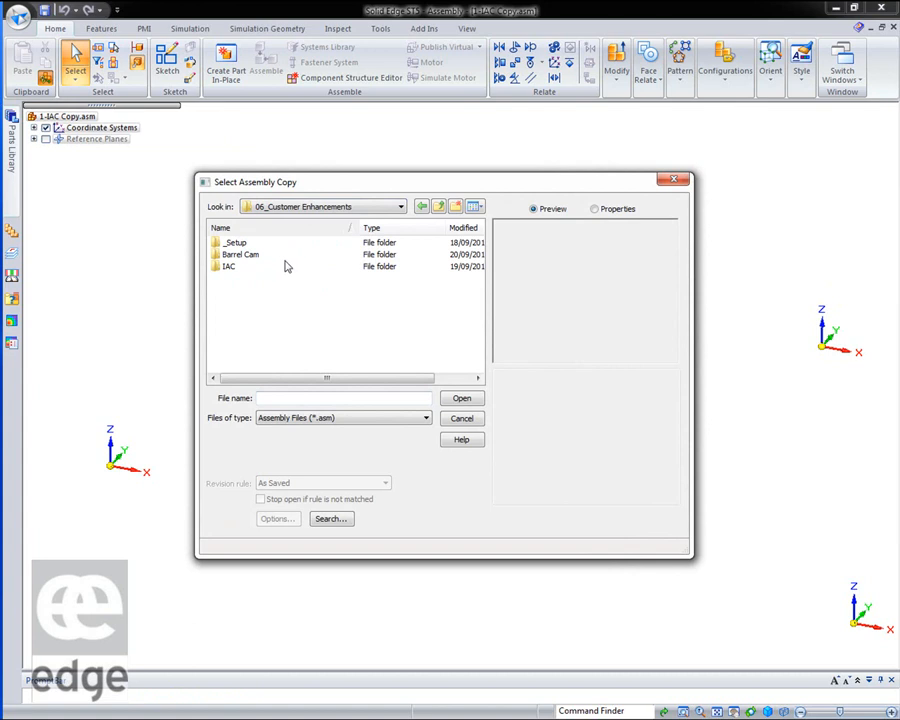
double_click(223, 268)
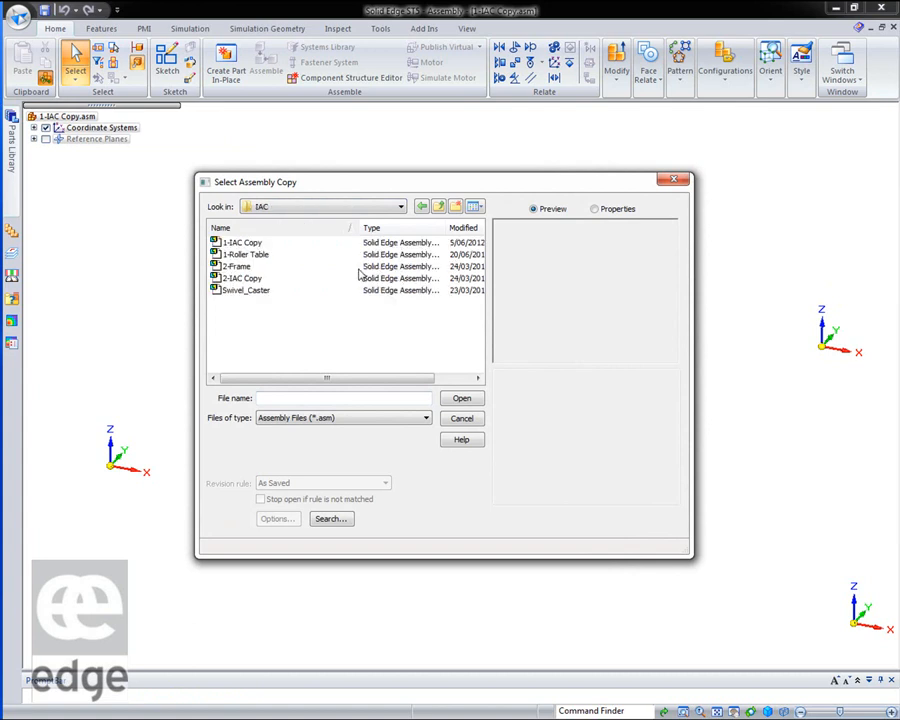
click(250, 255)
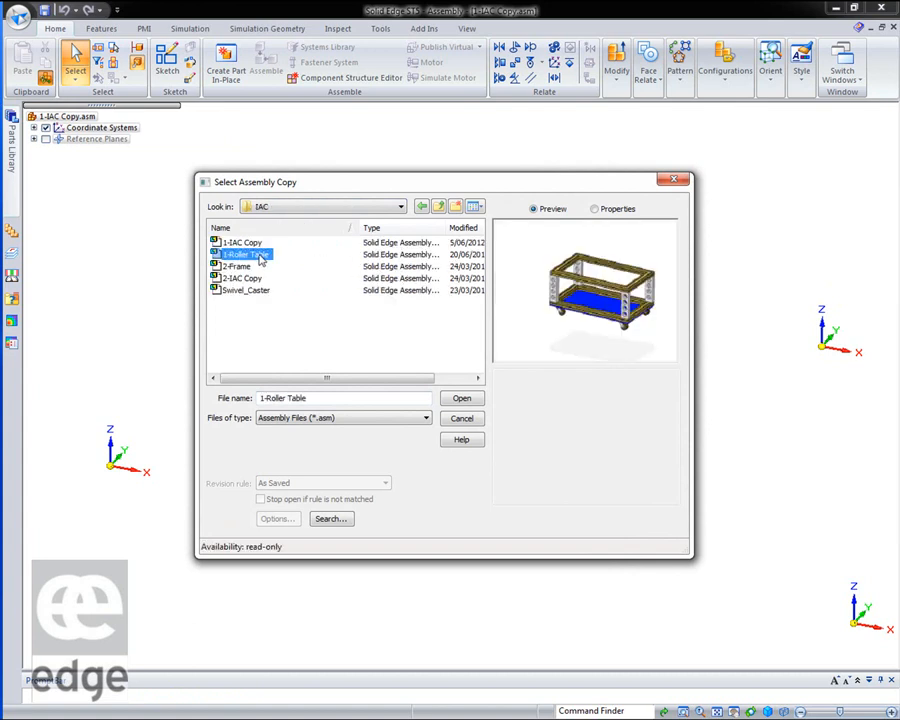
click(461, 399)
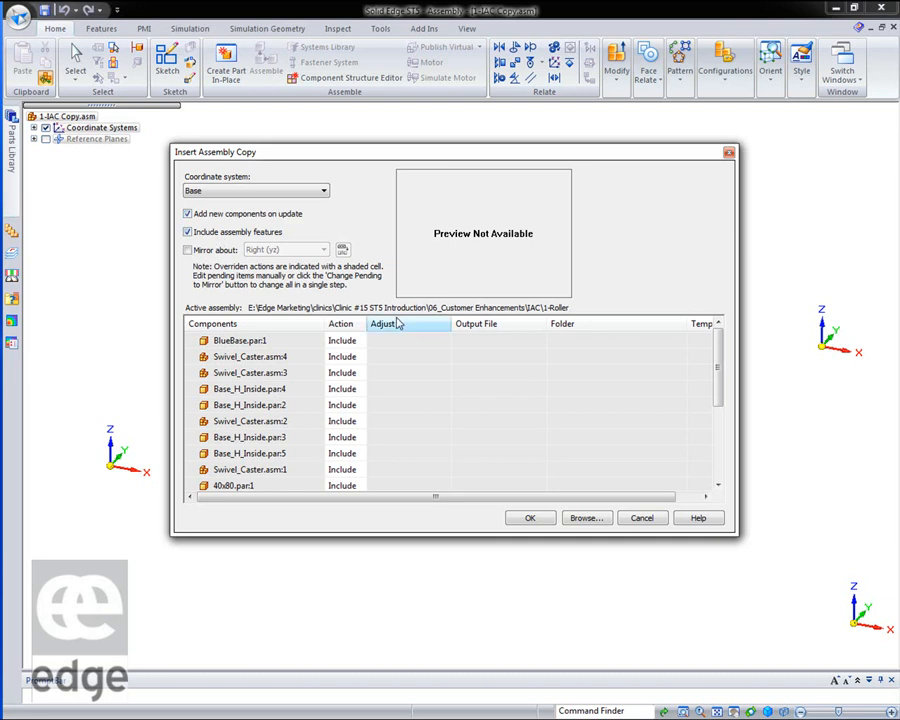
Insert the assembly copy on coordinate system CSys 2 with all four Swivel_Caster subassemblies excluded
click(324, 191)
click(198, 212)
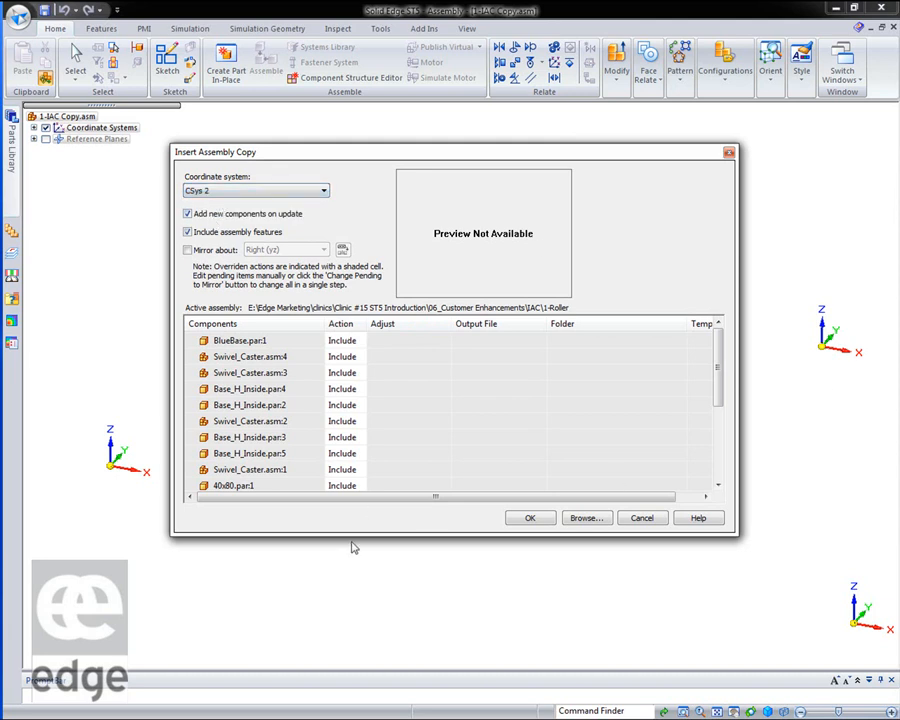
click(256, 361)
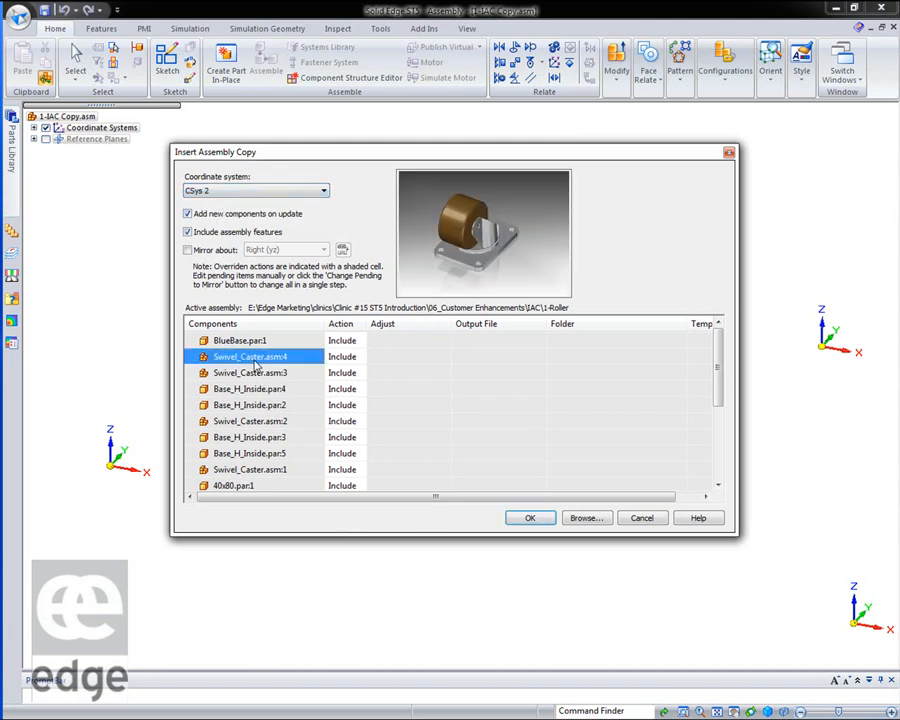
ctrl+click(255, 373)
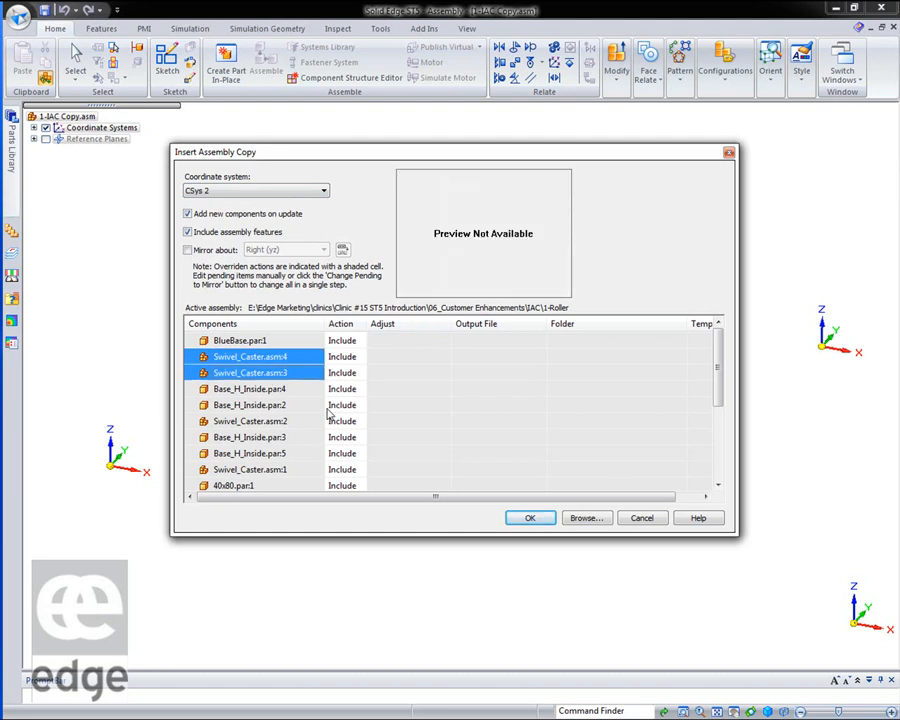
ctrl+click(263, 425)
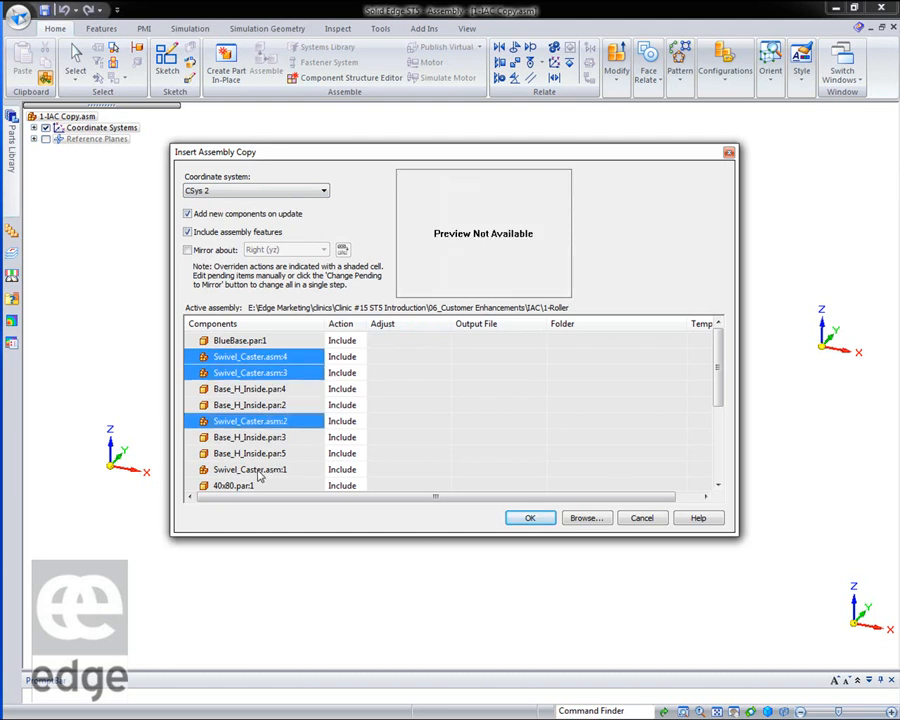
ctrl+click(257, 472)
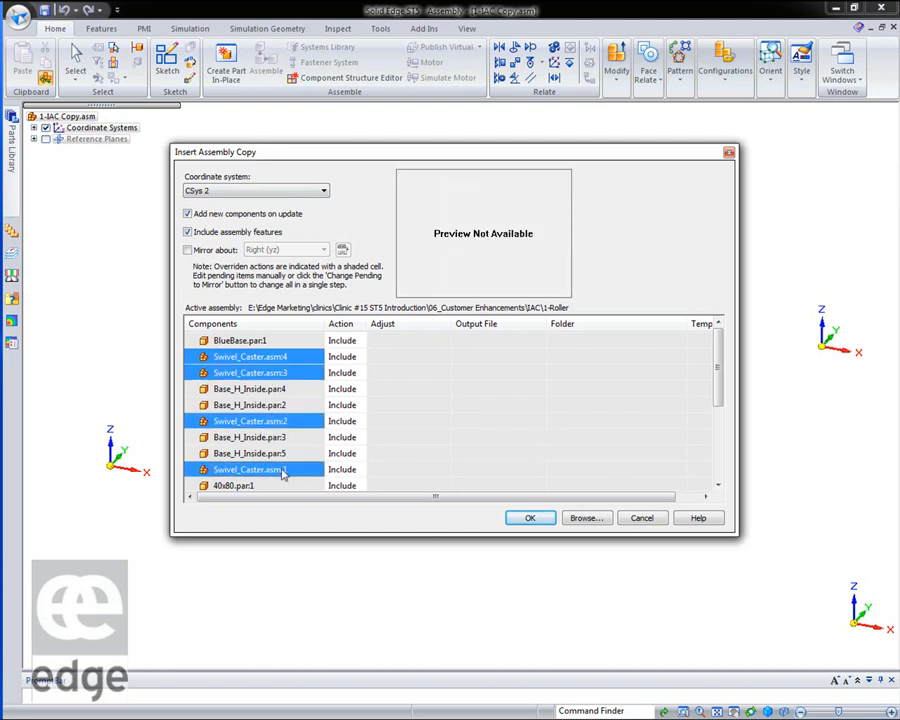
right_click(283, 474)
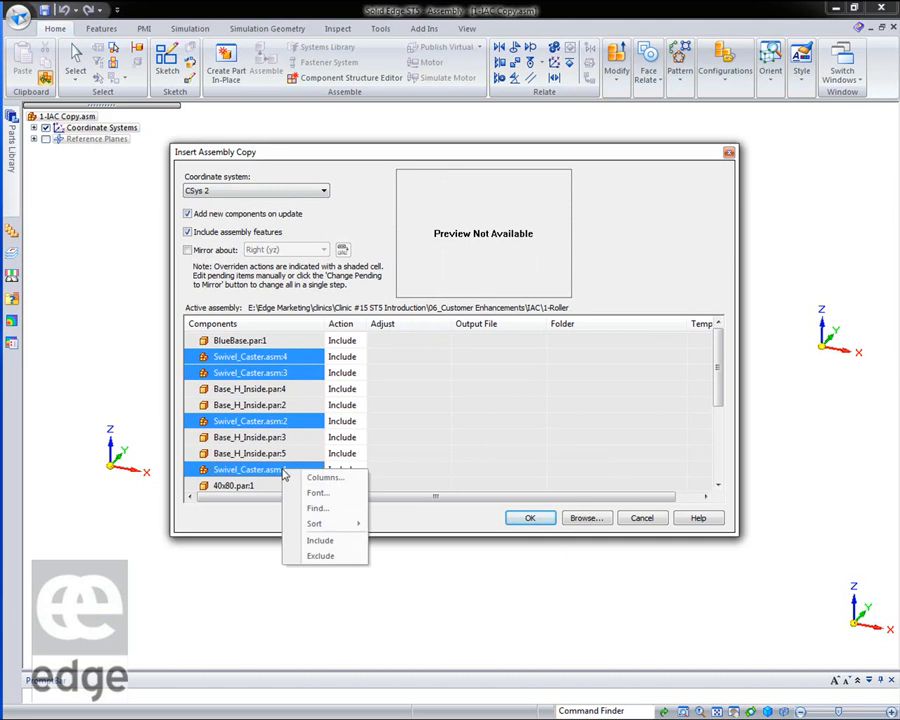
click(322, 557)
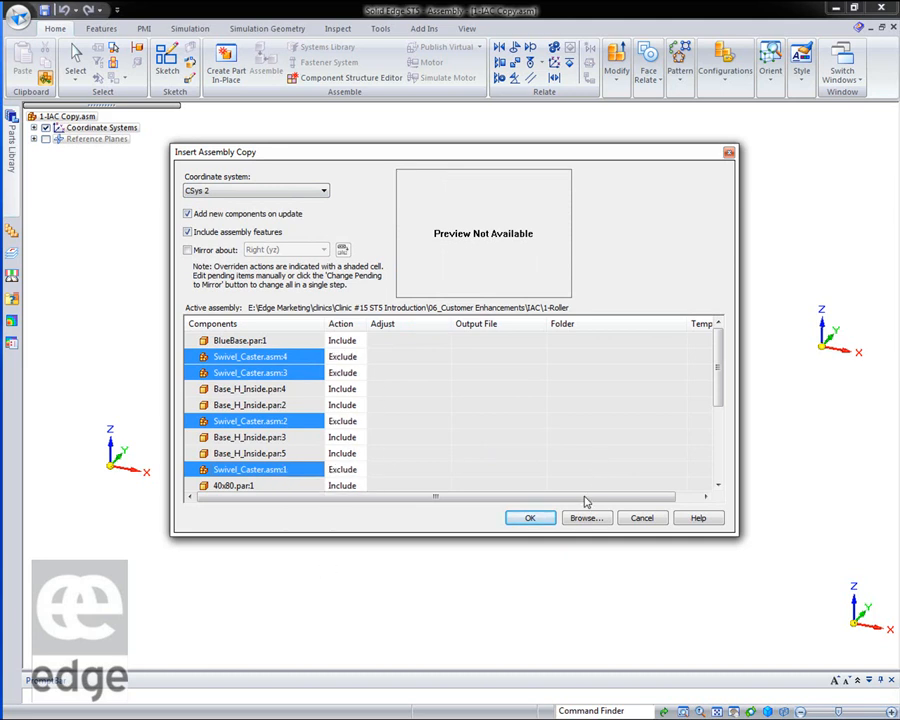
click(531, 519)
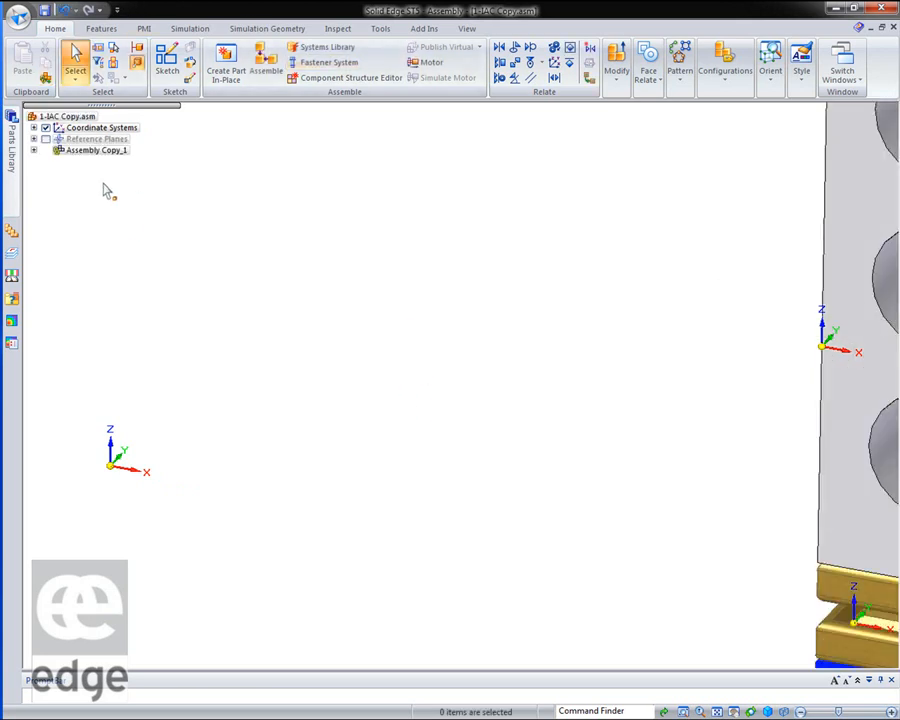
Check the inserted assembly copy's contents in the assembly tree and view the whole frame
click(34, 150)
click(34, 151)
key(ctrl+f)
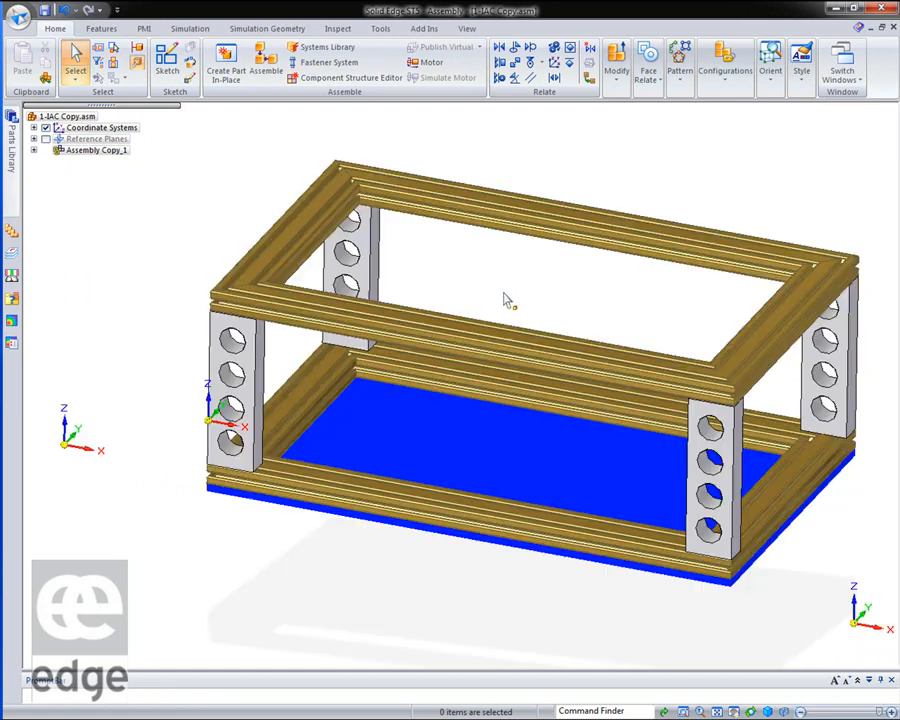
Place the Skid part from the IAC library folder and mate its top face to the underside of the blue base
click(13, 160)
drag(40, 370, 422, 598)
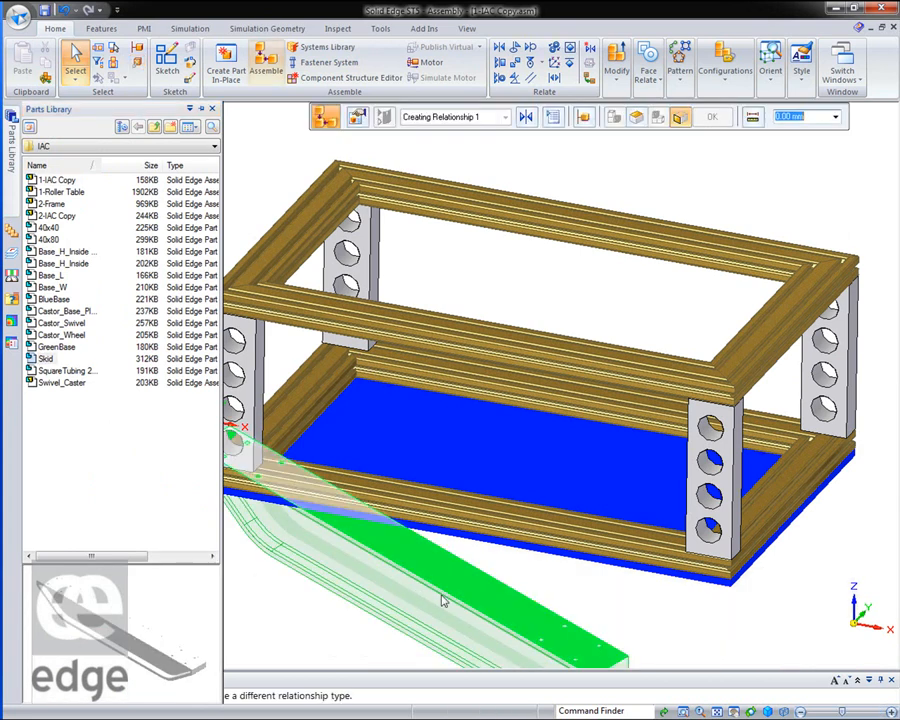
middle_drag(627, 571, 631, 476)
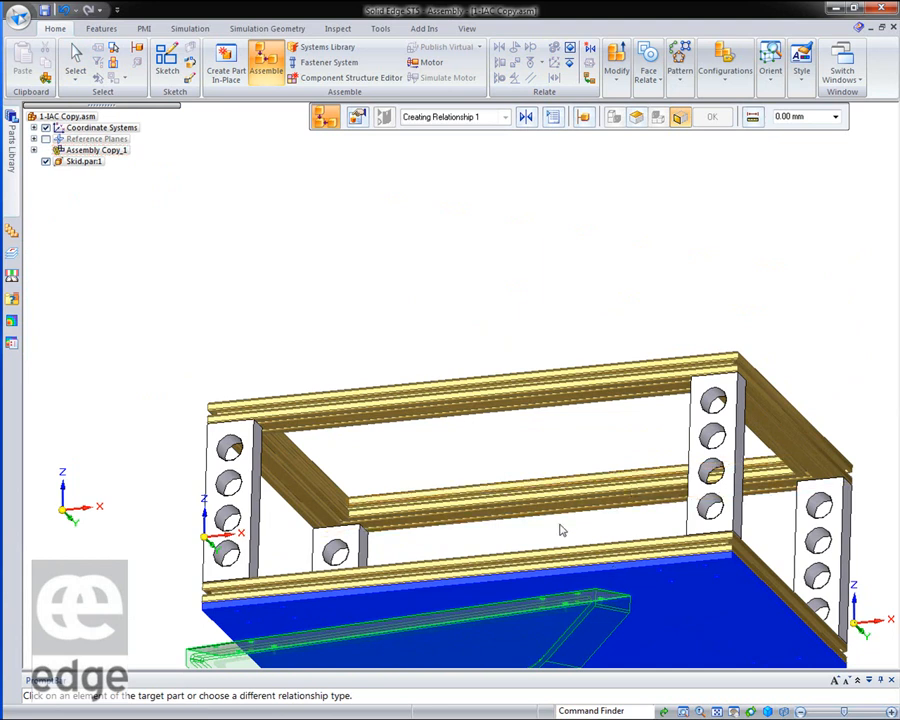
shift+middle_drag(570, 538, 557, 290)
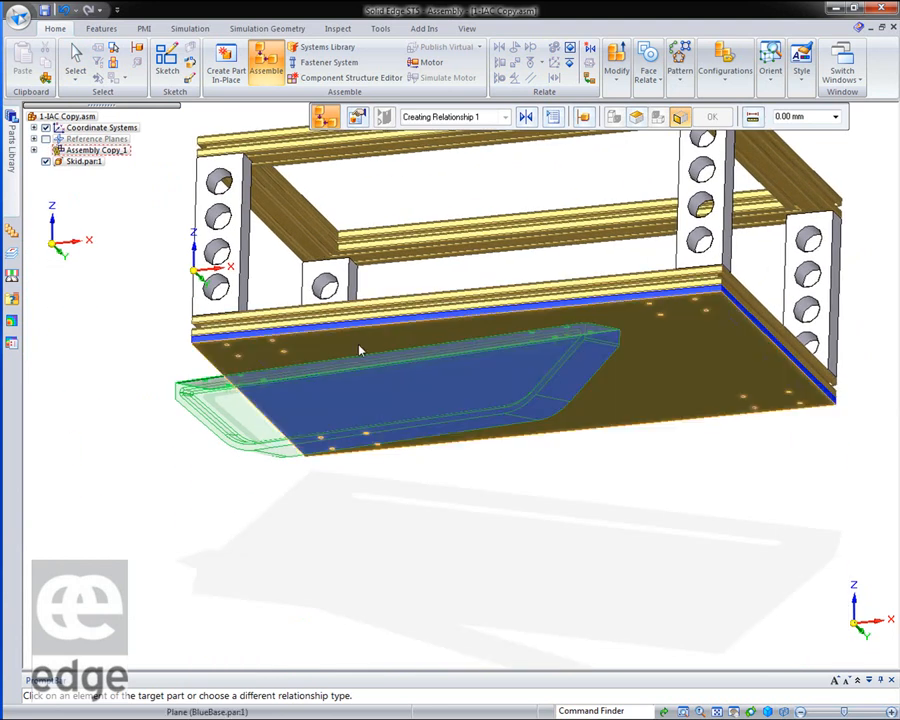
click(378, 352)
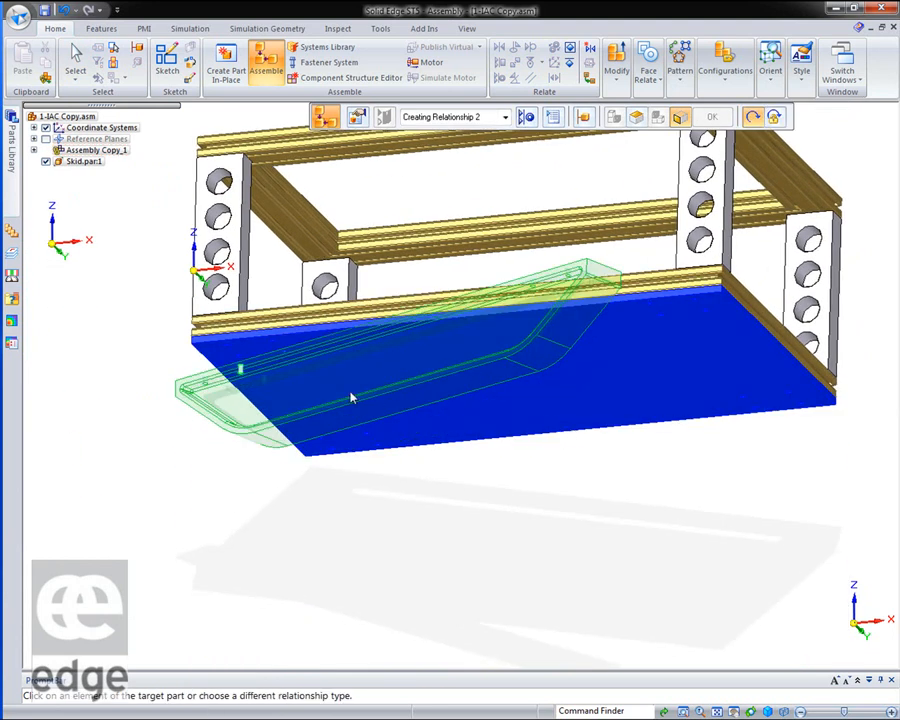
Axially align two of the placed skid's holes with the matching holes in the blue base to fully position it
click(296, 343)
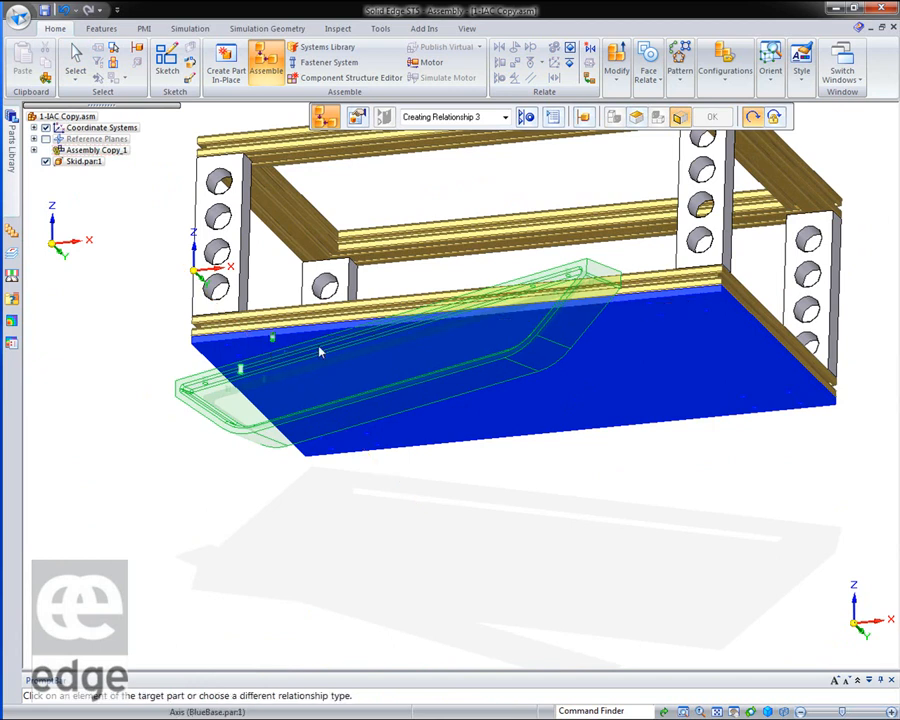
click(230, 350)
Place a second Skid part, mate it to the underside of the blue base and axially align its holes along the opposite edge
drag(85, 162, 578, 587)
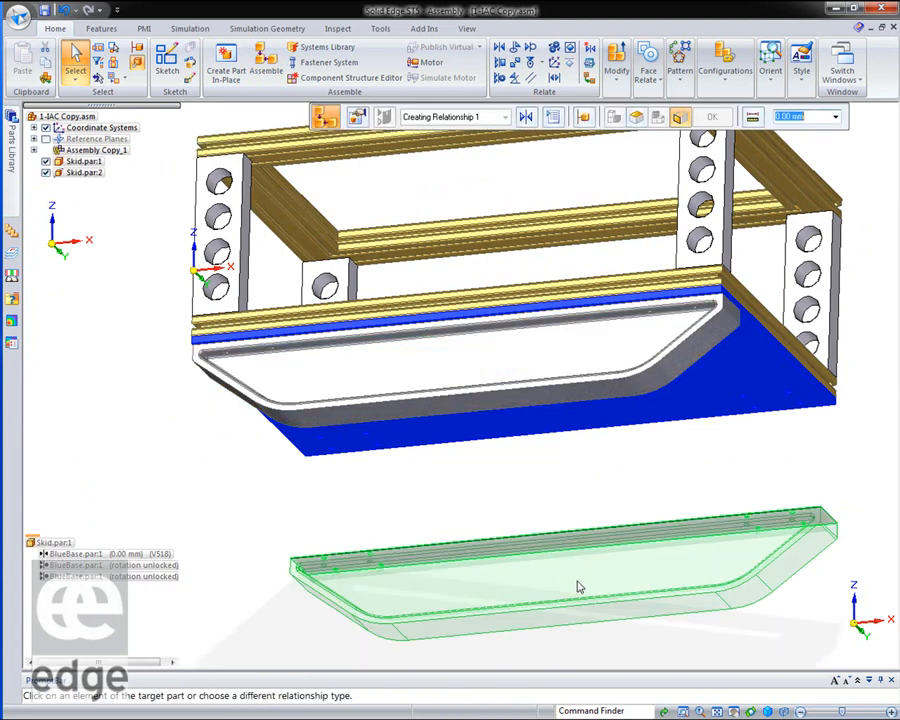
click(679, 409)
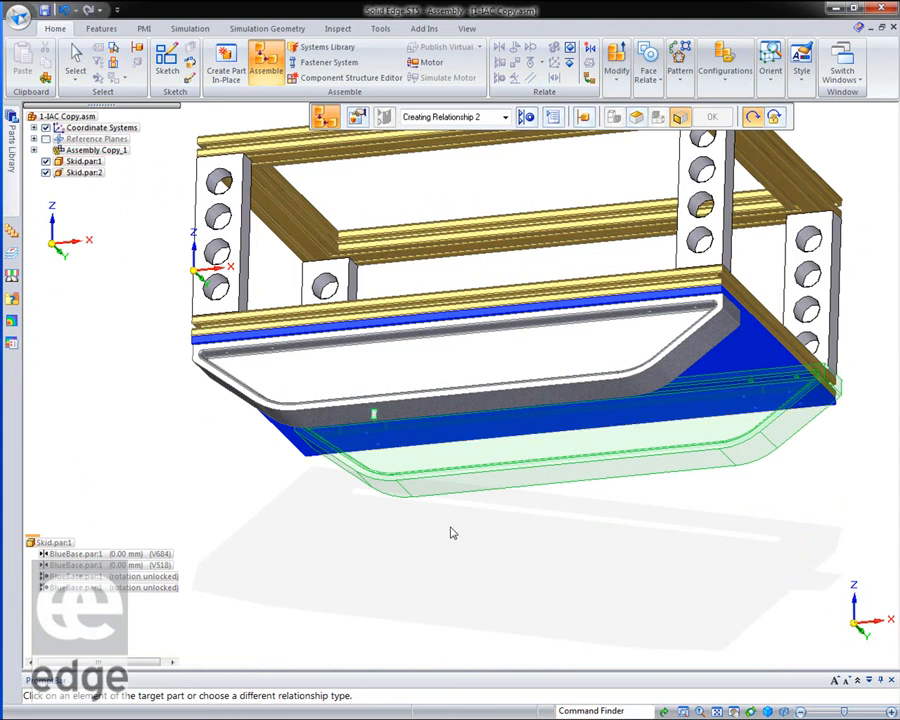
middle_drag(453, 596, 452, 628)
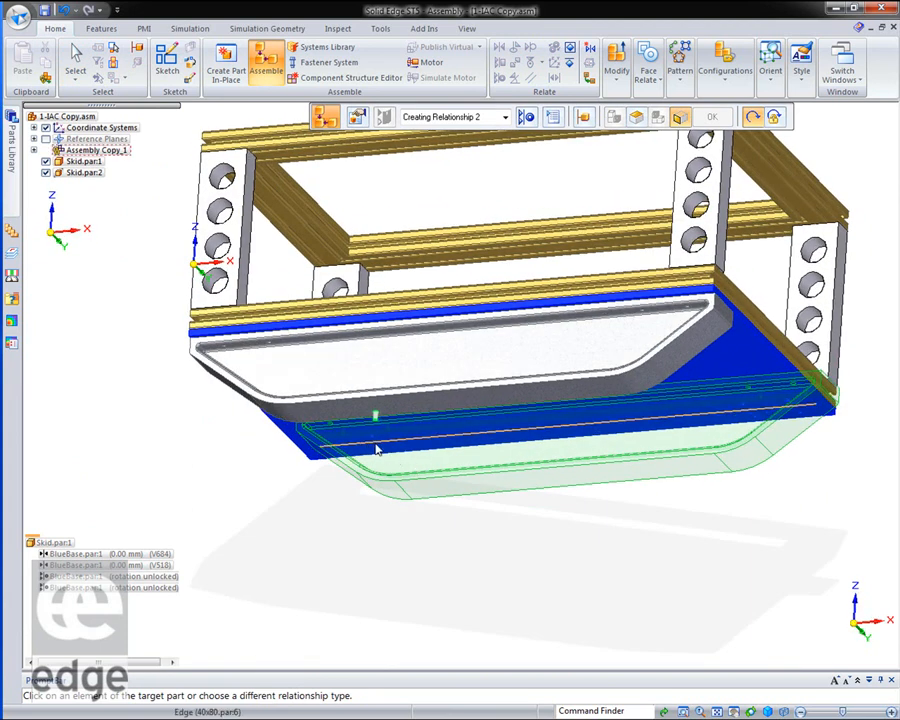
click(375, 423)
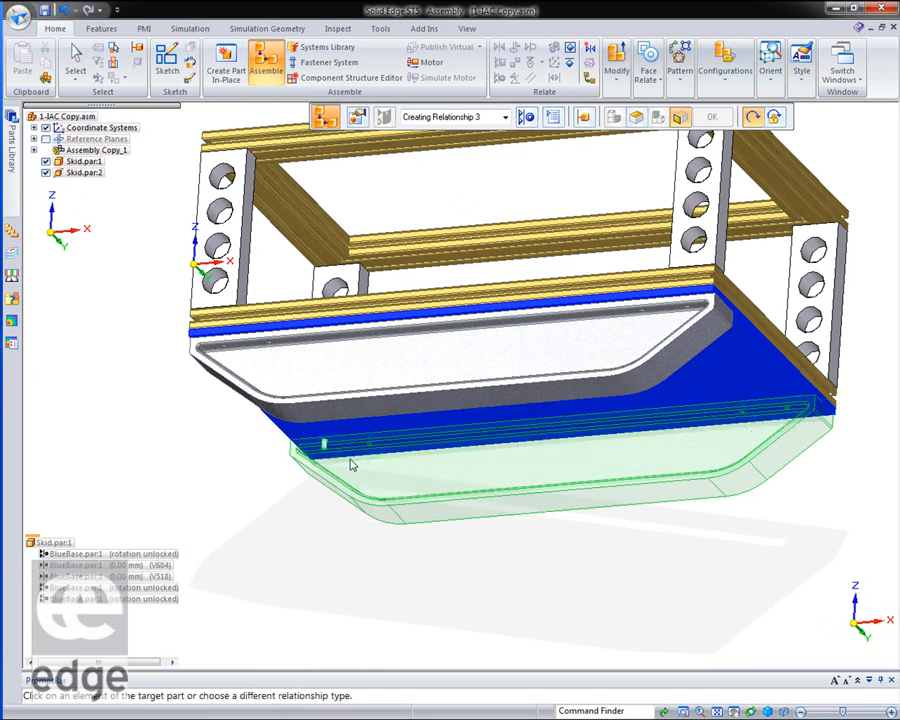
click(325, 437)
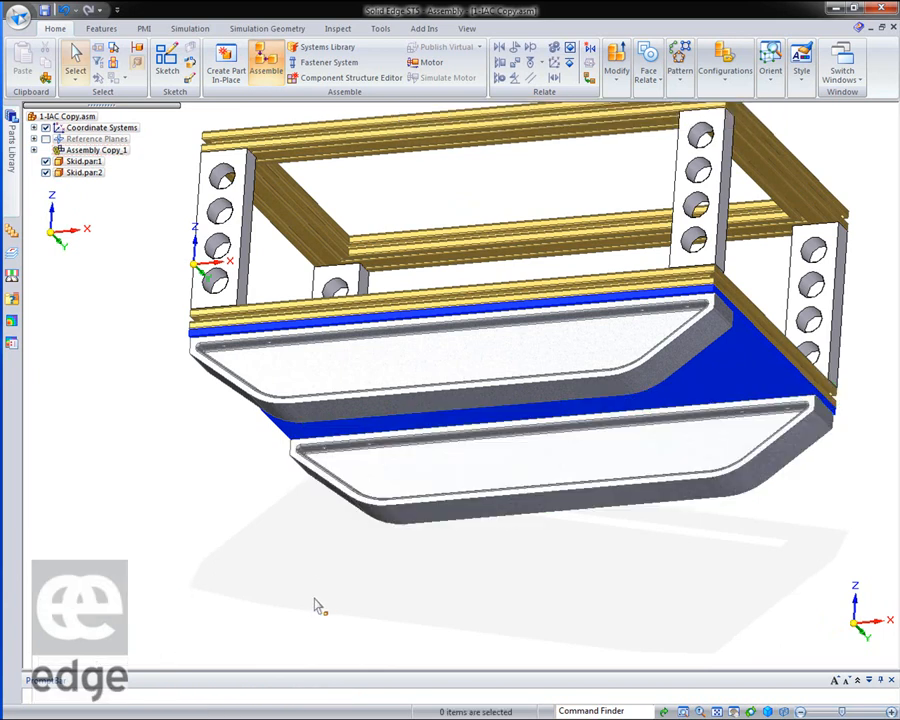
Review both skids in an isometric view by highlighting each one from the assembly tree, and fit the whole assembly
key(ctrl+i)
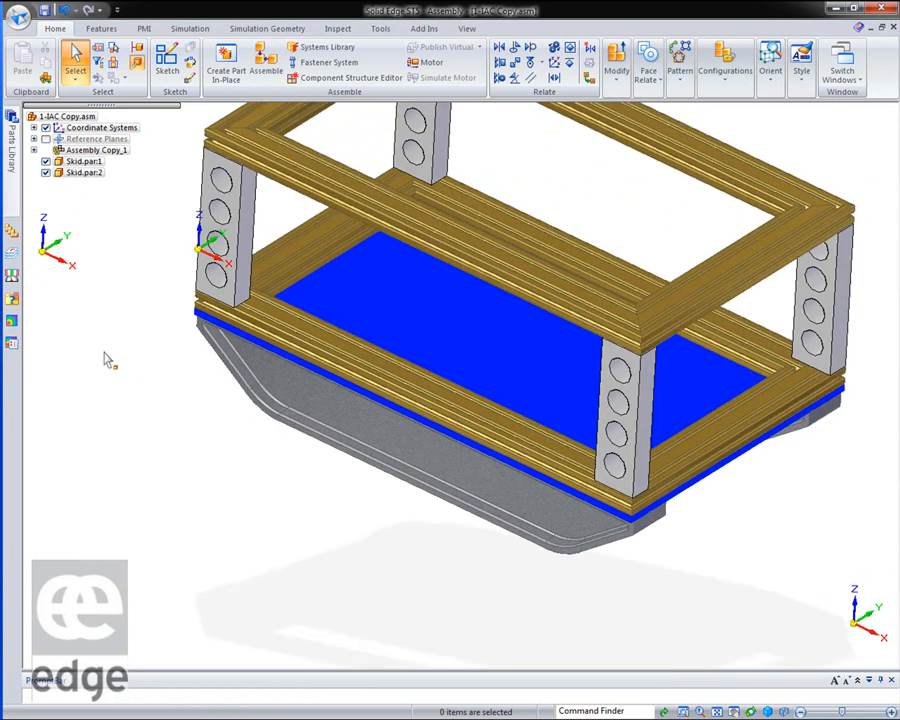
click(91, 163)
click(89, 174)
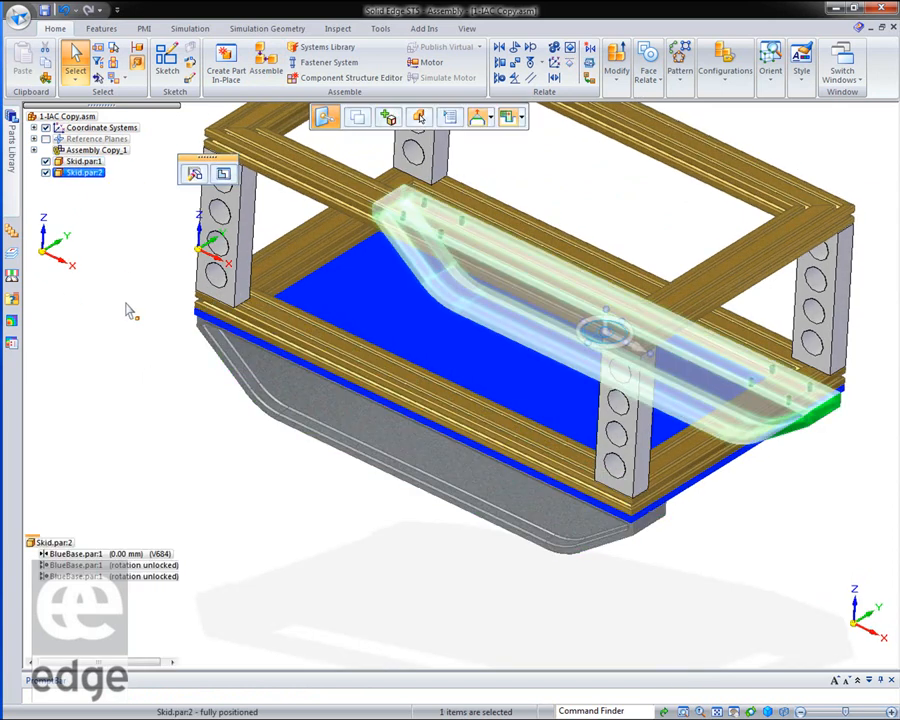
click(123, 316)
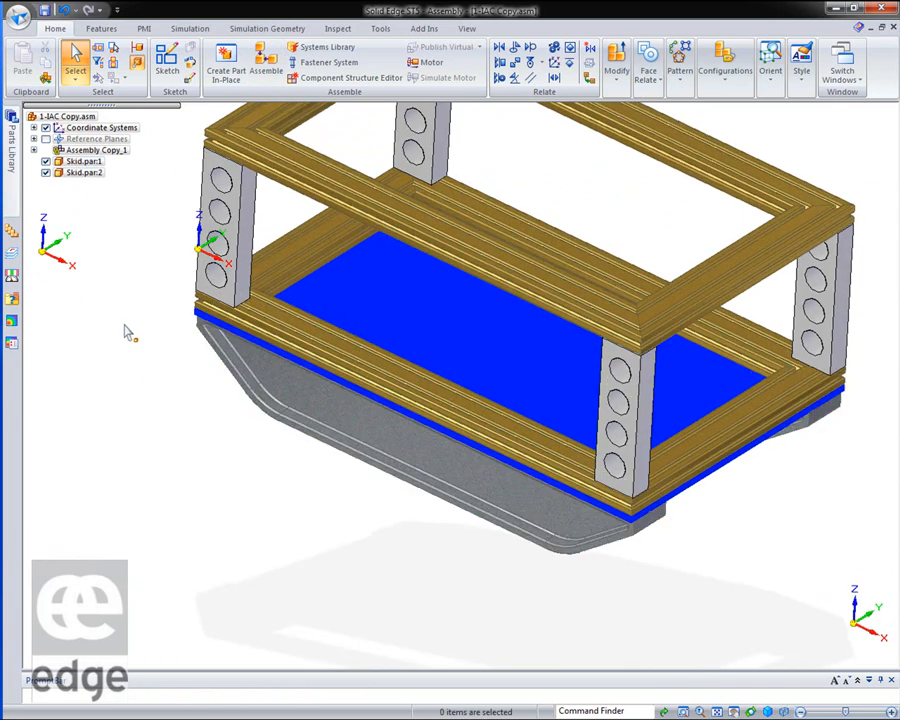
middle_click(270, 492)
middle_click(270, 492)
Switch to the 1-Roller Table assembly and open the upper frame, Frame_2, for editing its path and cross section
click(842, 68)
click(651, 150)
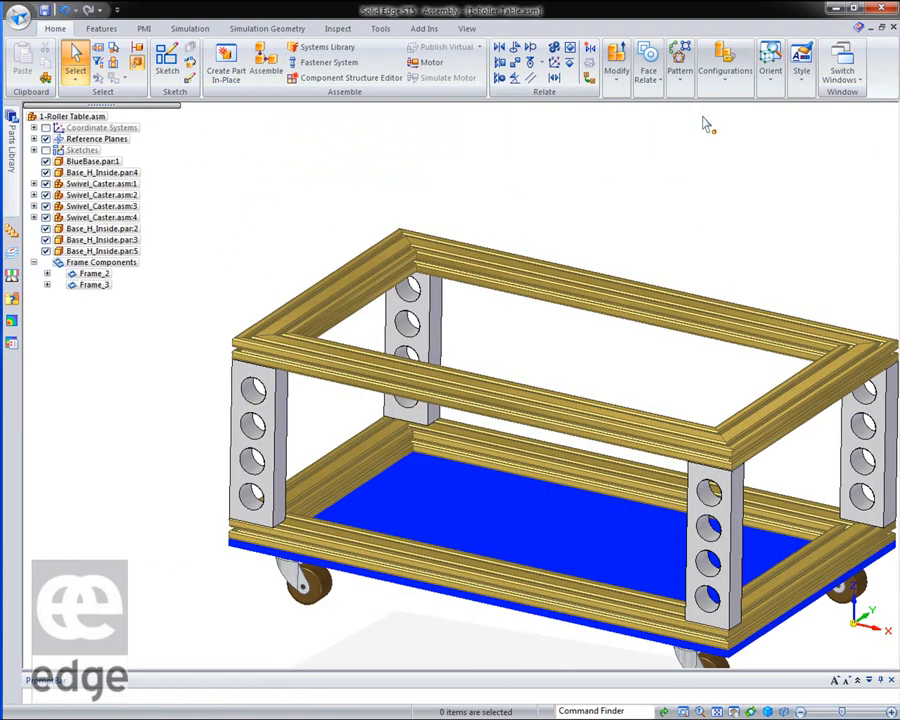
click(534, 283)
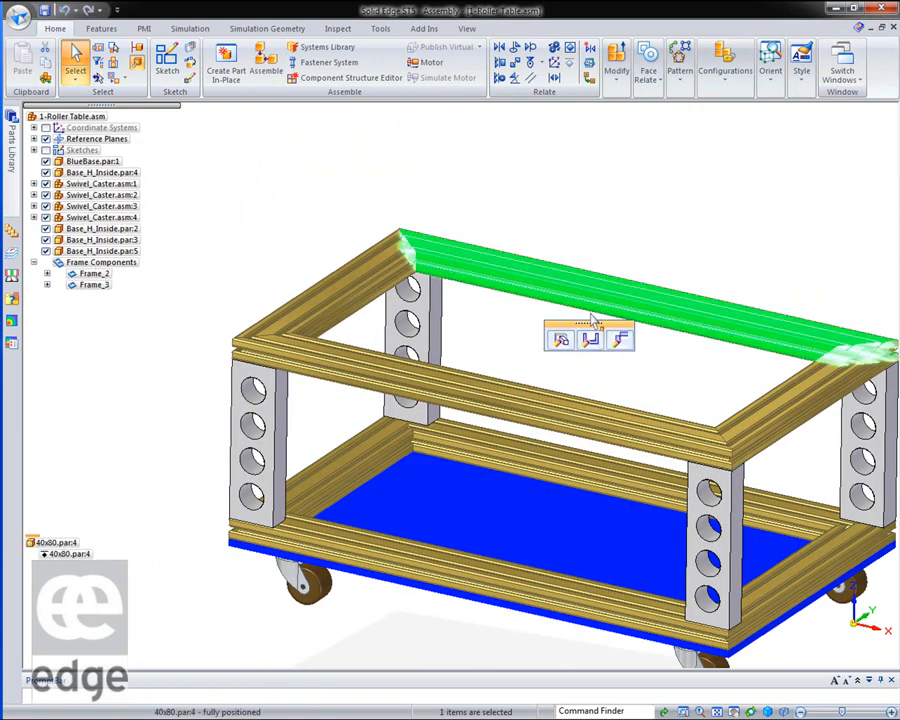
click(560, 342)
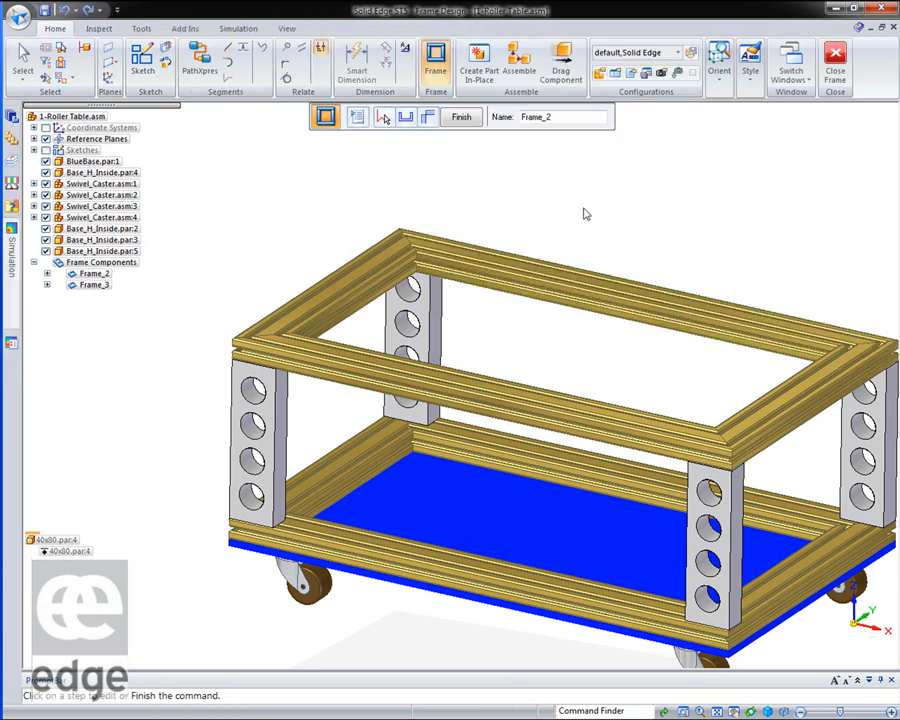
click(384, 118)
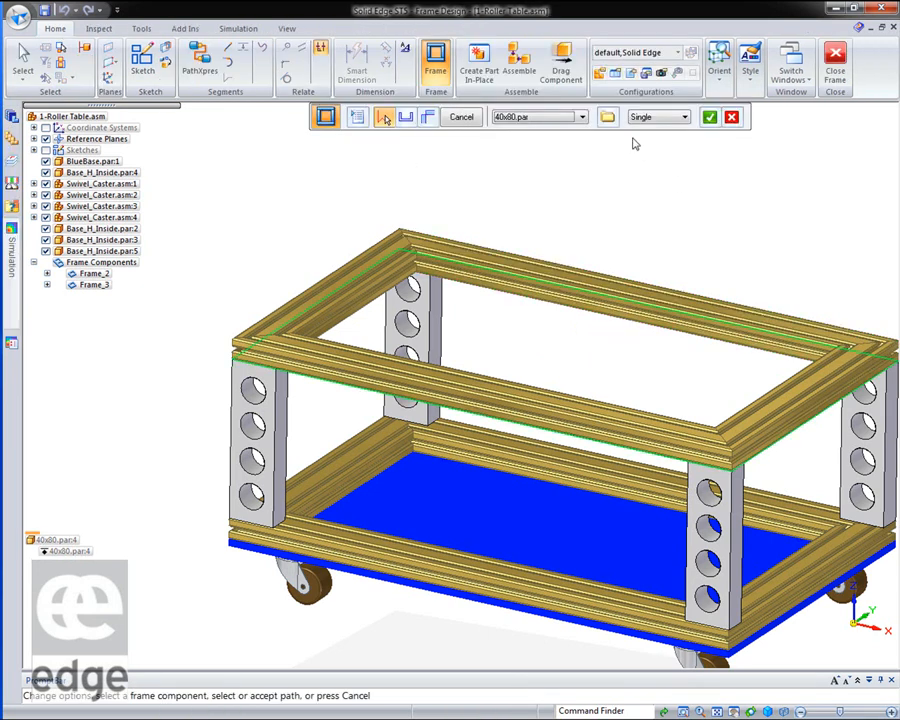
Replace the upper frame's cross section with 40x40 from the Extrusions folder and apply it to all segments
click(607, 117)
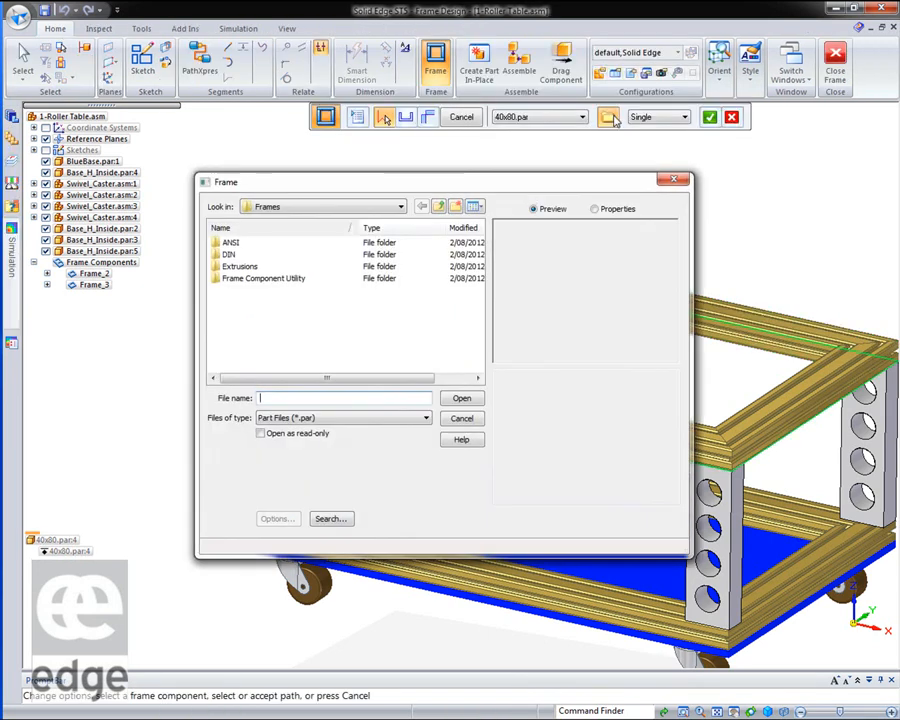
double_click(252, 266)
click(236, 247)
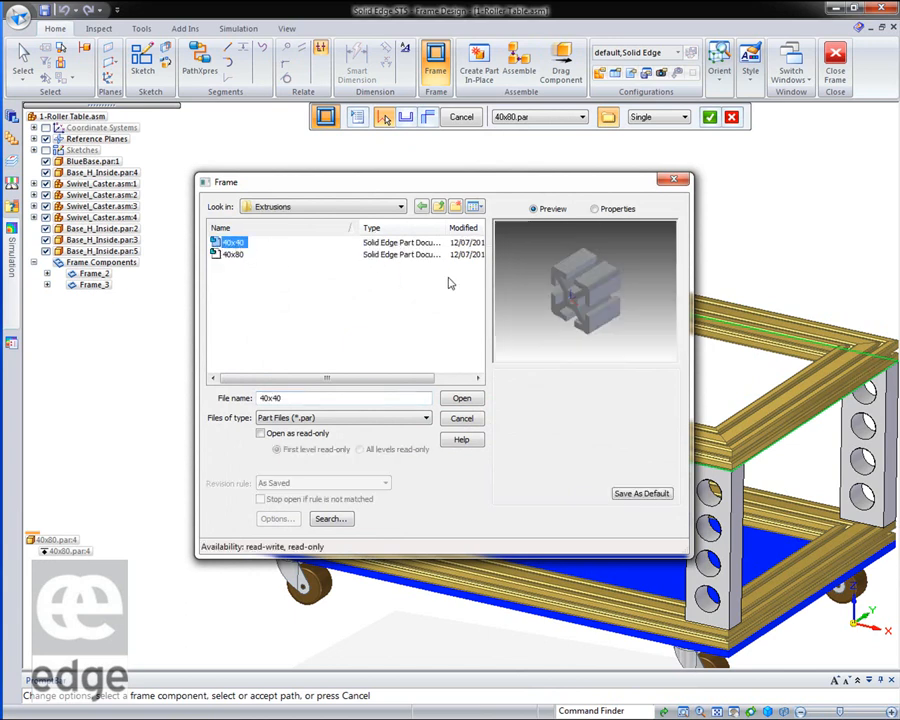
click(461, 398)
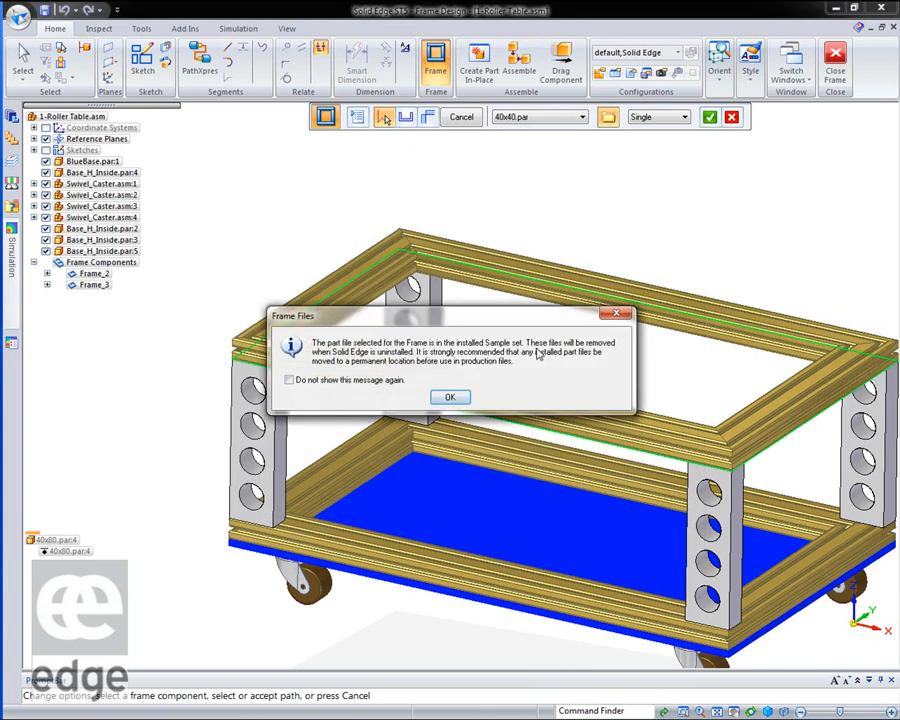
click(451, 398)
click(709, 118)
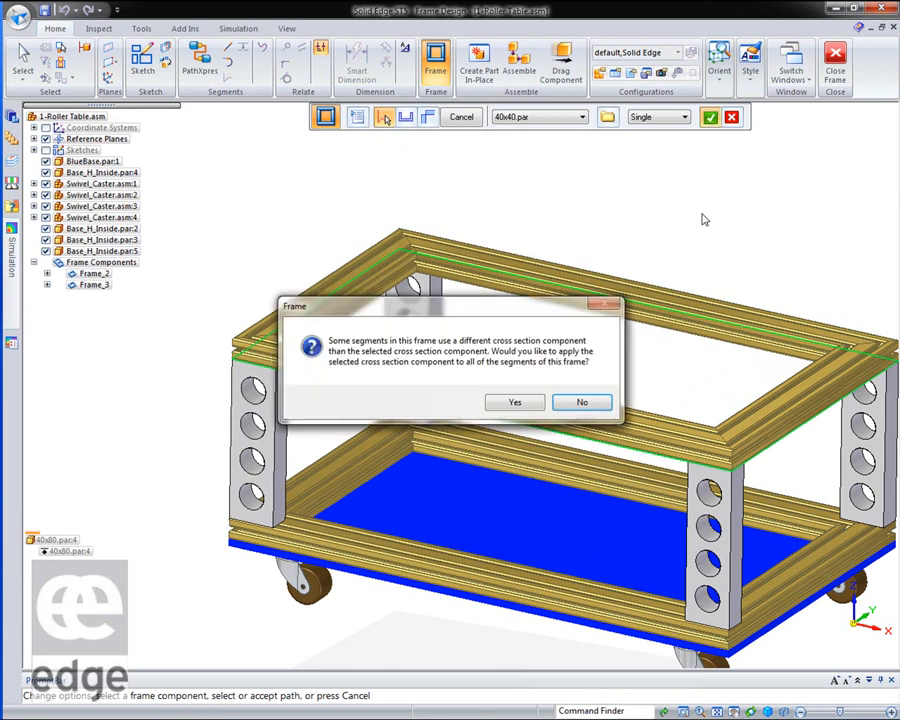
click(512, 403)
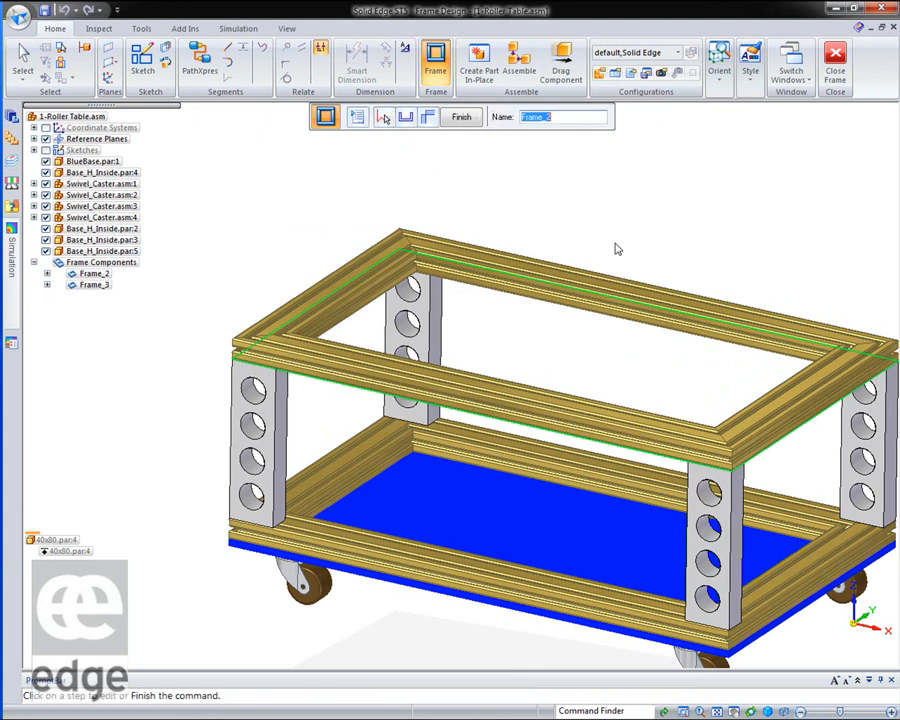
middle_drag(632, 222, 701, 201)
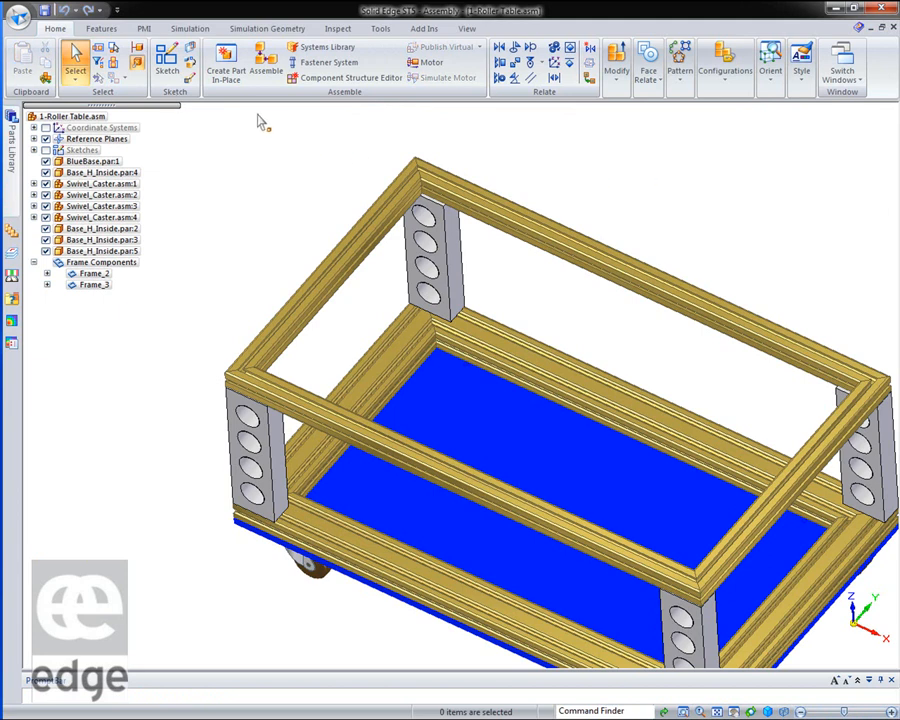
Create an assembly-feature cutout with a circular profile near the centre of the blue base, cutting through the plate
click(101, 28)
click(226, 62)
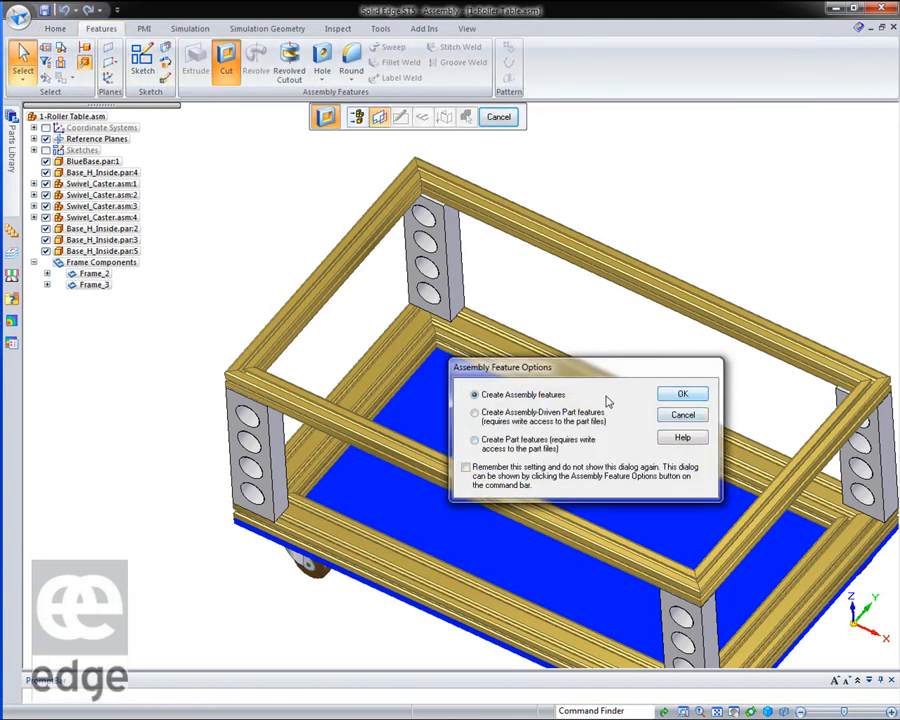
click(682, 393)
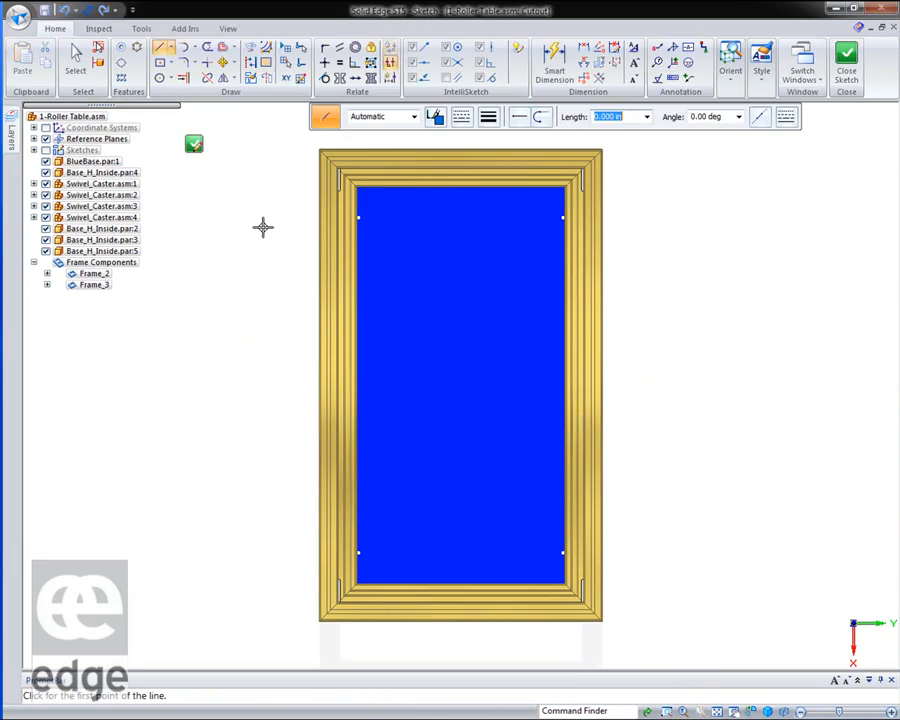
click(160, 77)
click(448, 358)
click(479, 423)
click(196, 153)
click(195, 144)
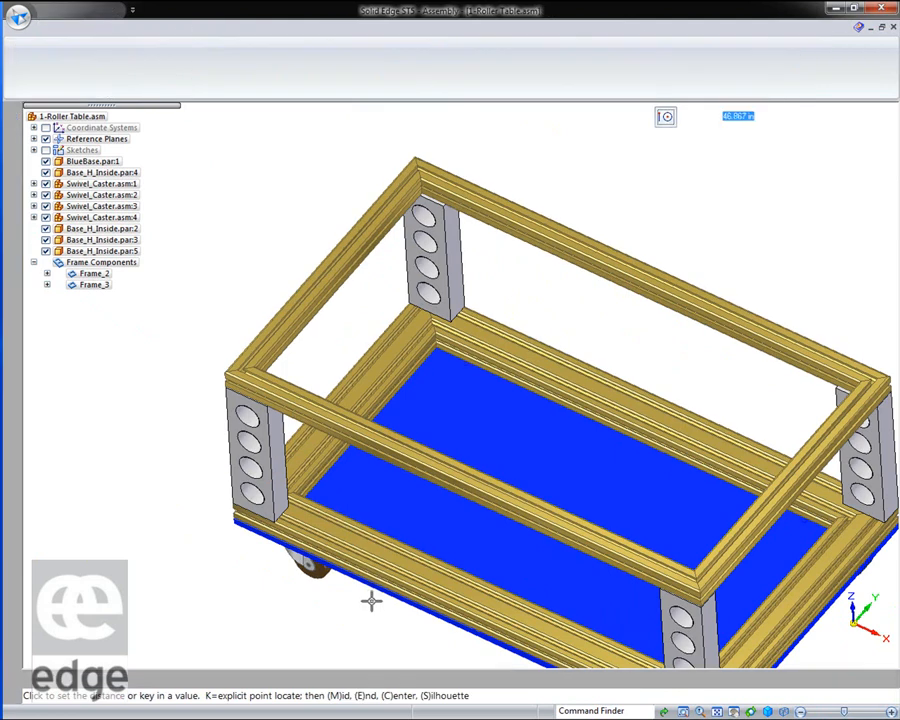
right_click(372, 640)
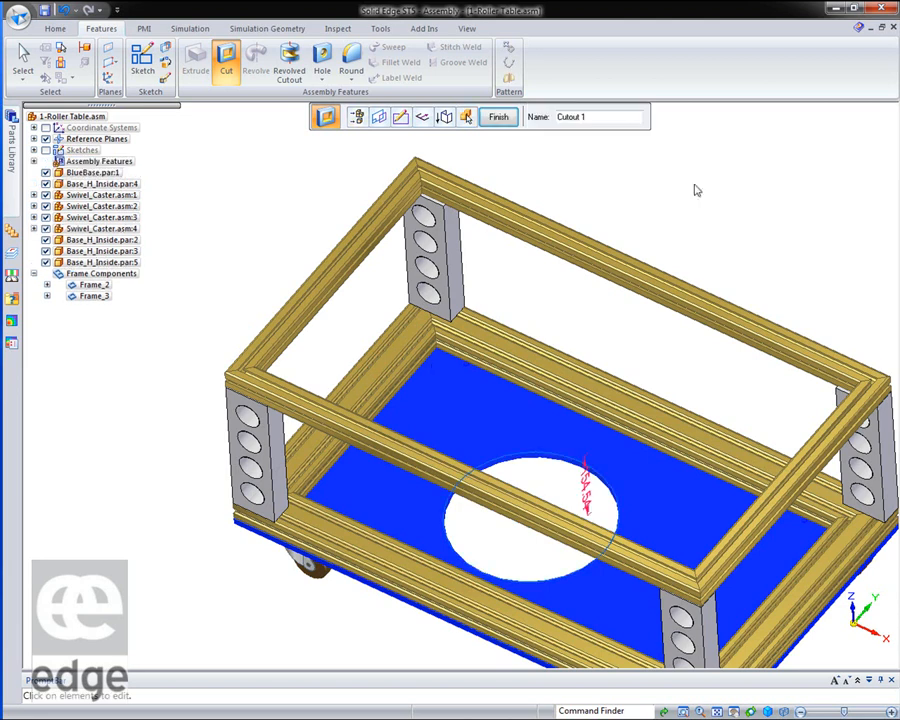
Switch to the 1-IAC Copy assembly and examine its upper frame and blue base from several angles for the source changes
click(55, 28)
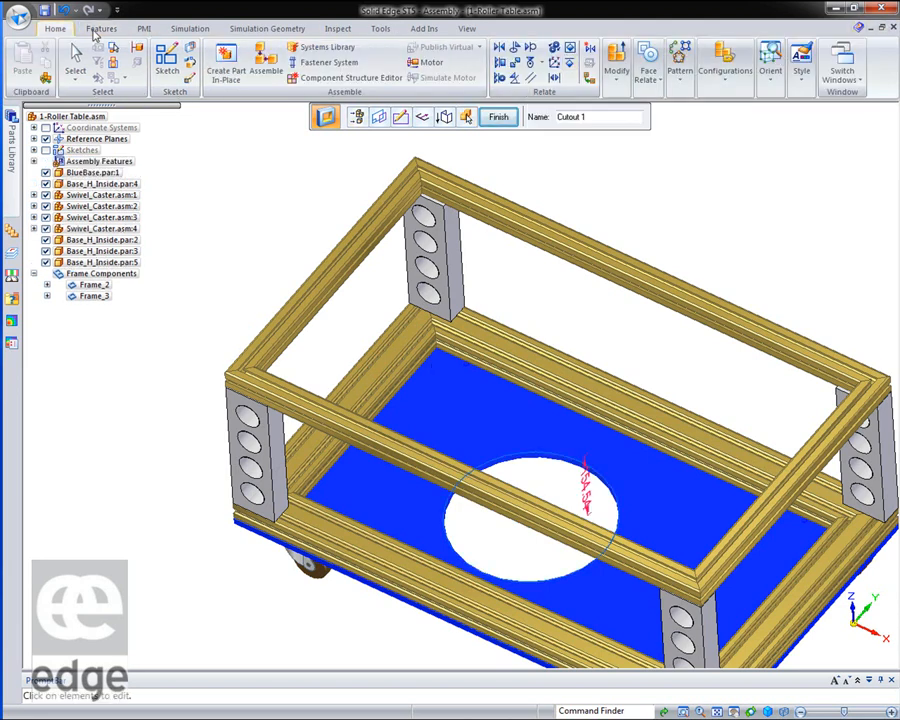
click(843, 62)
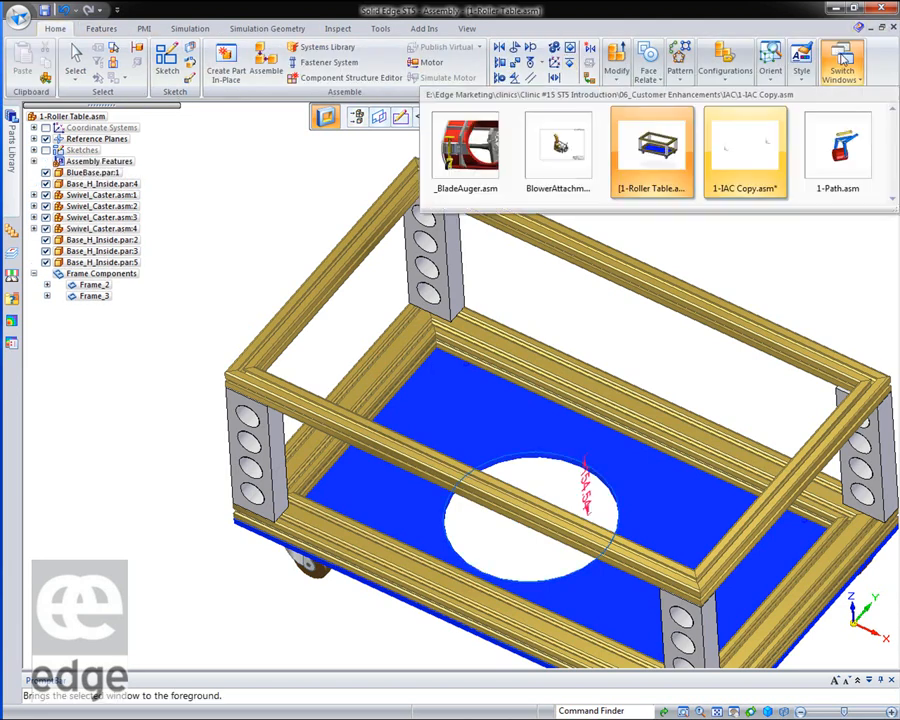
click(745, 148)
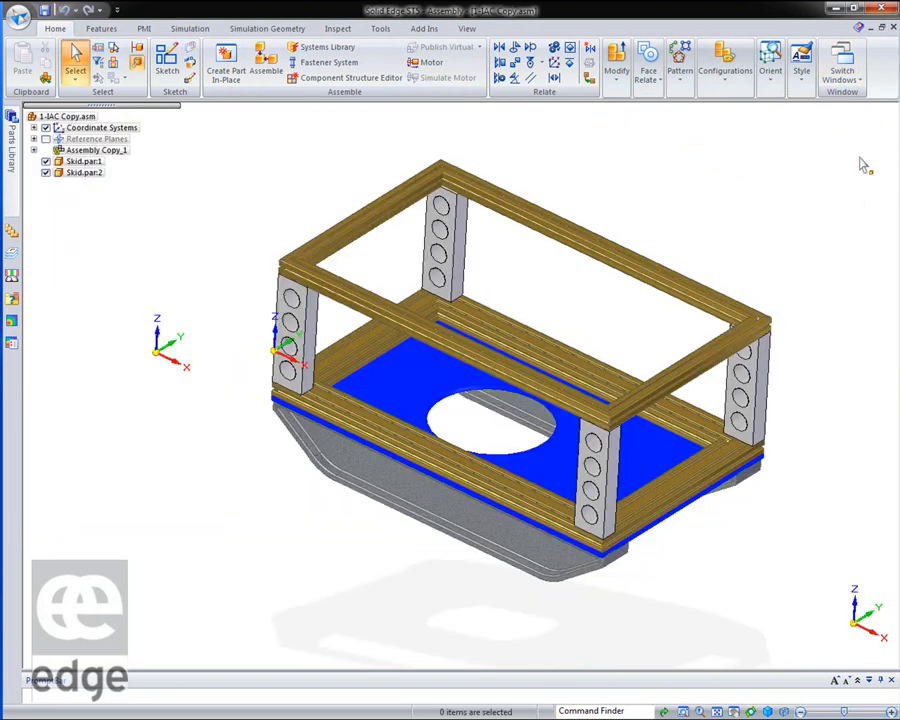
middle_drag(261, 526, 300, 500)
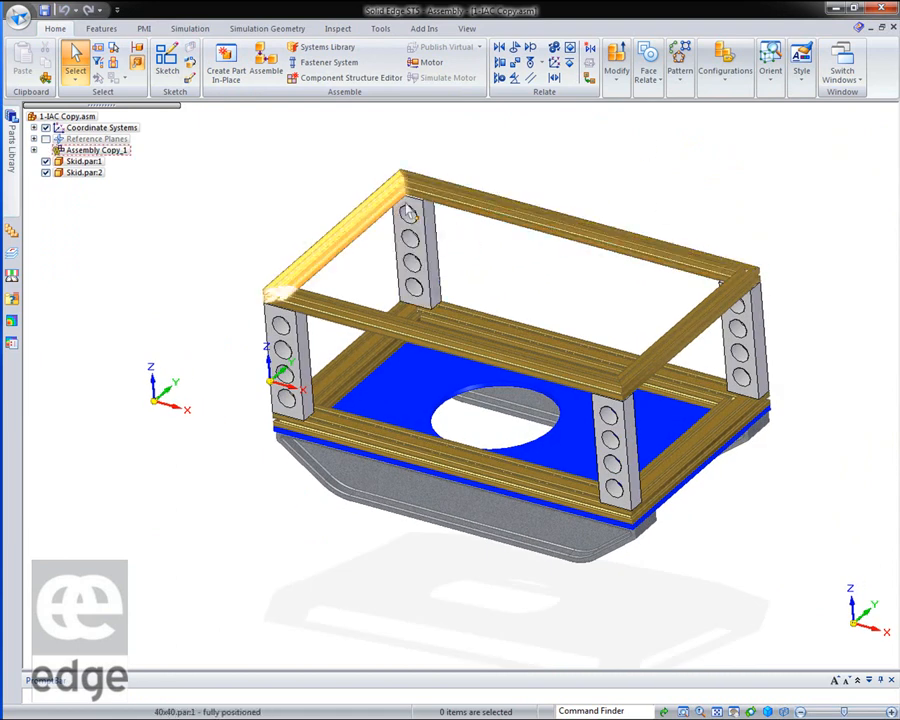
middle_drag(699, 221, 818, 222)
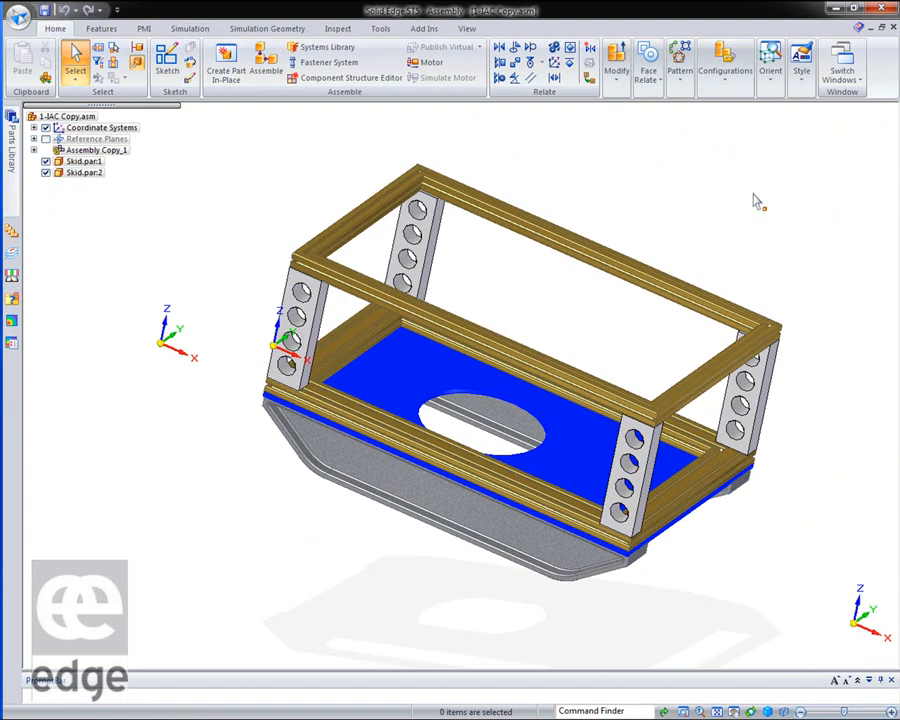
middle_drag(765, 249, 699, 412)
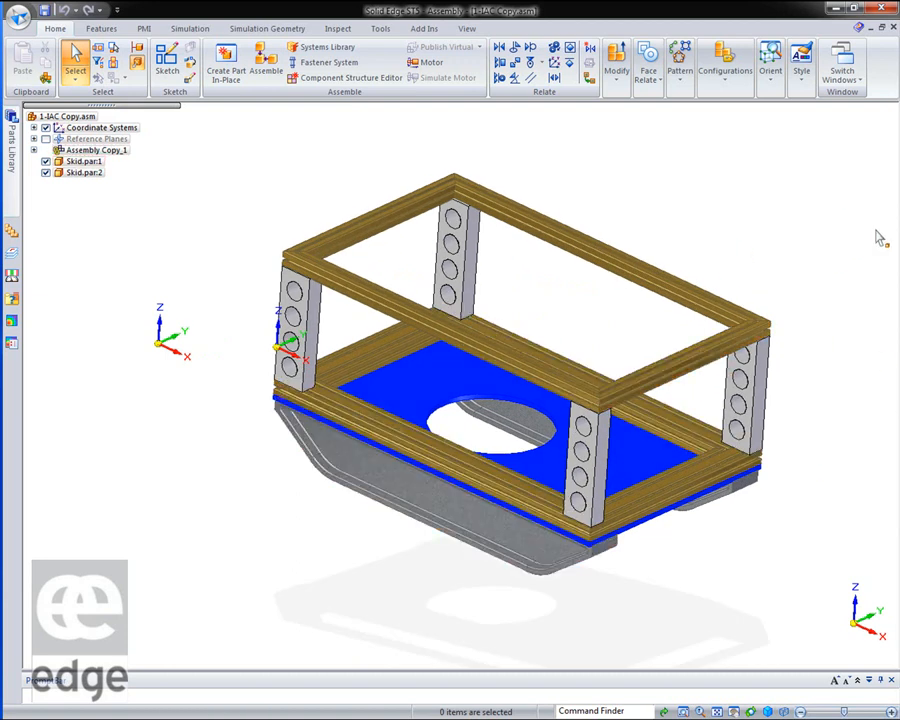
middle_drag(876, 230, 857, 231)
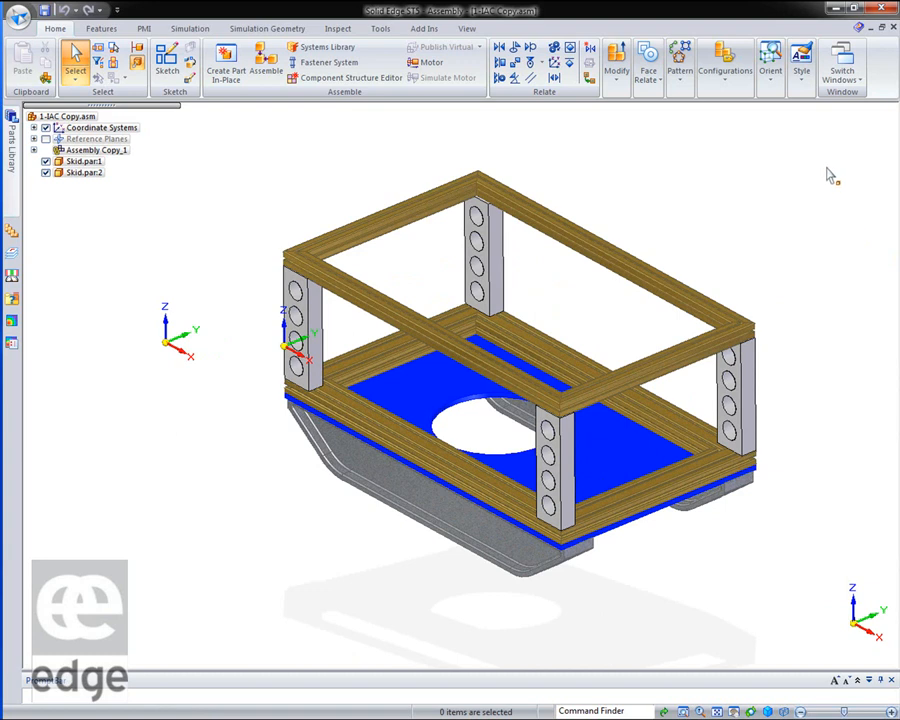
Switch to the _BladeAuger assembly, start Mirror Components and display the Blower Center Plane
click(850, 78)
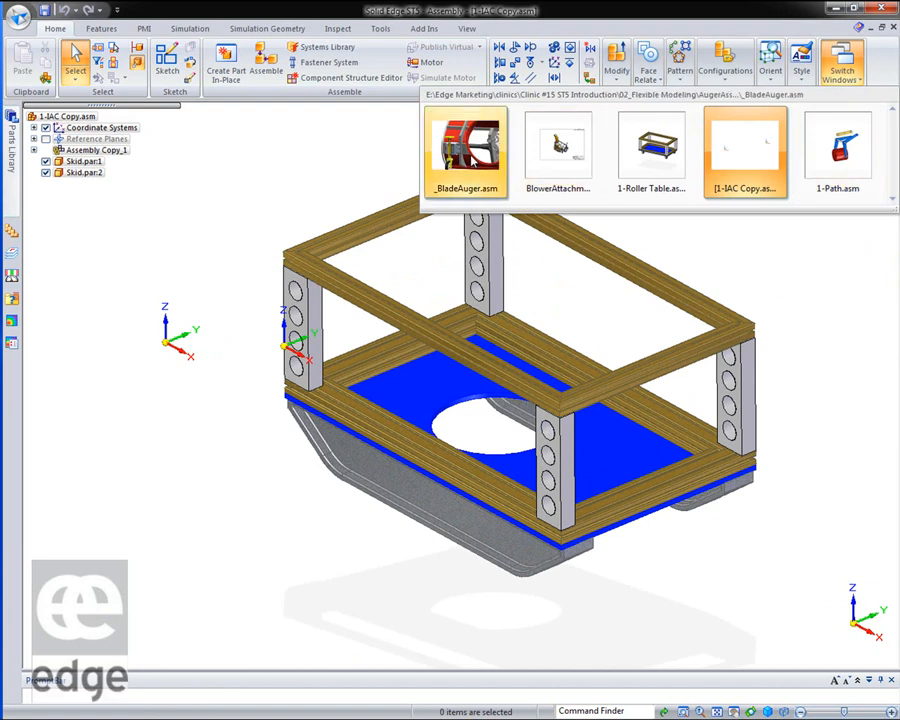
click(462, 152)
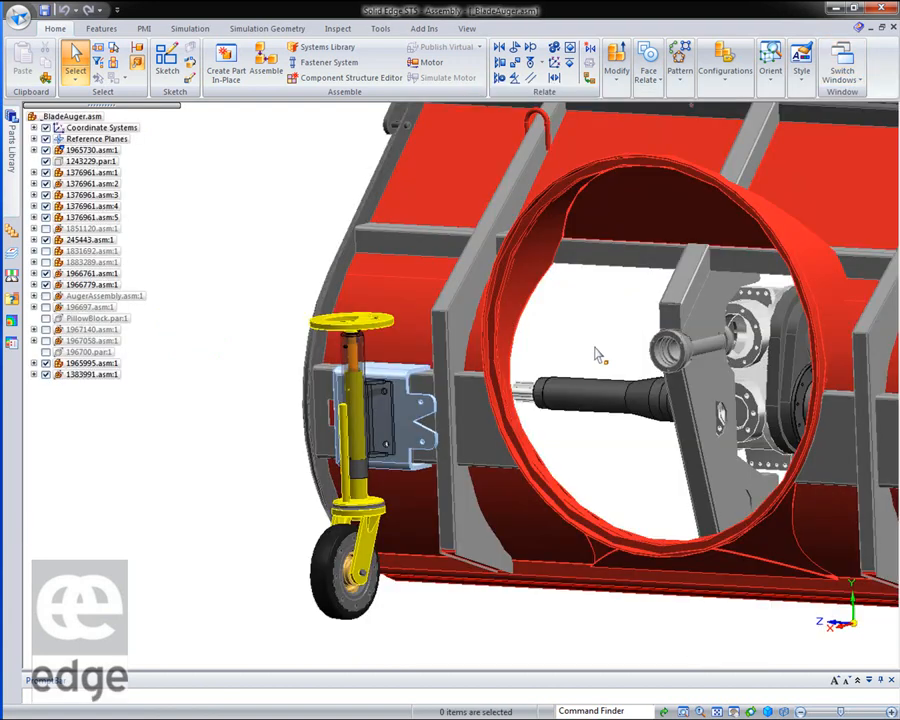
scroll(186, 361, down, 4)
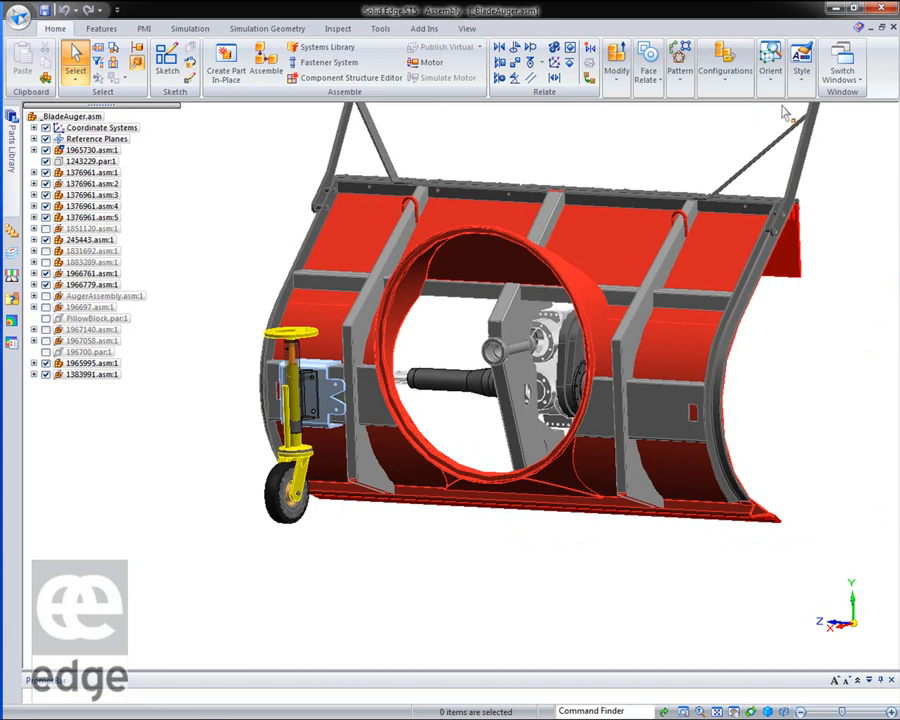
click(680, 78)
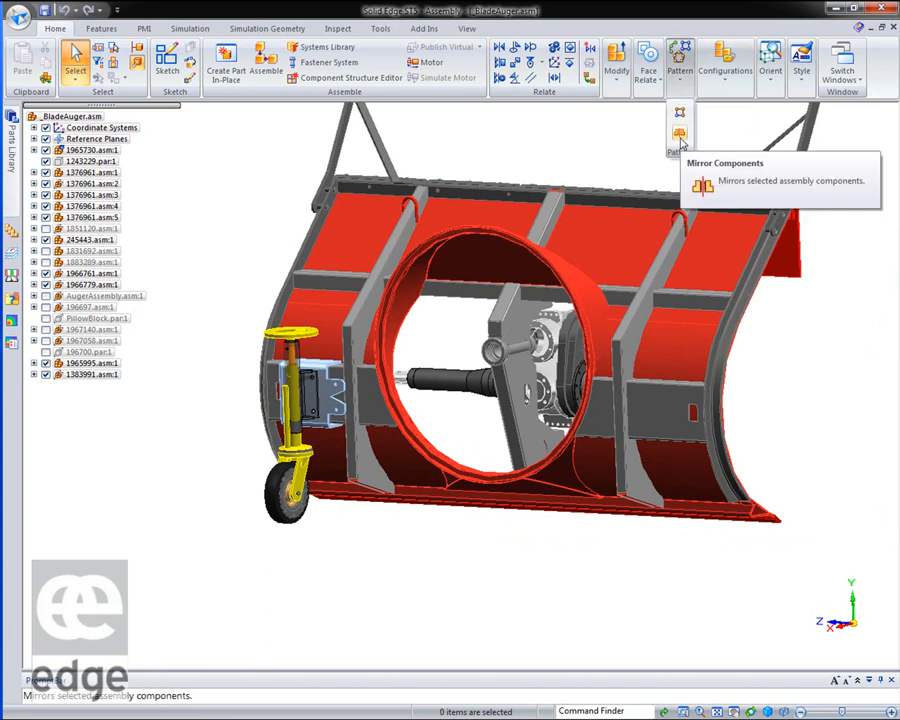
click(680, 137)
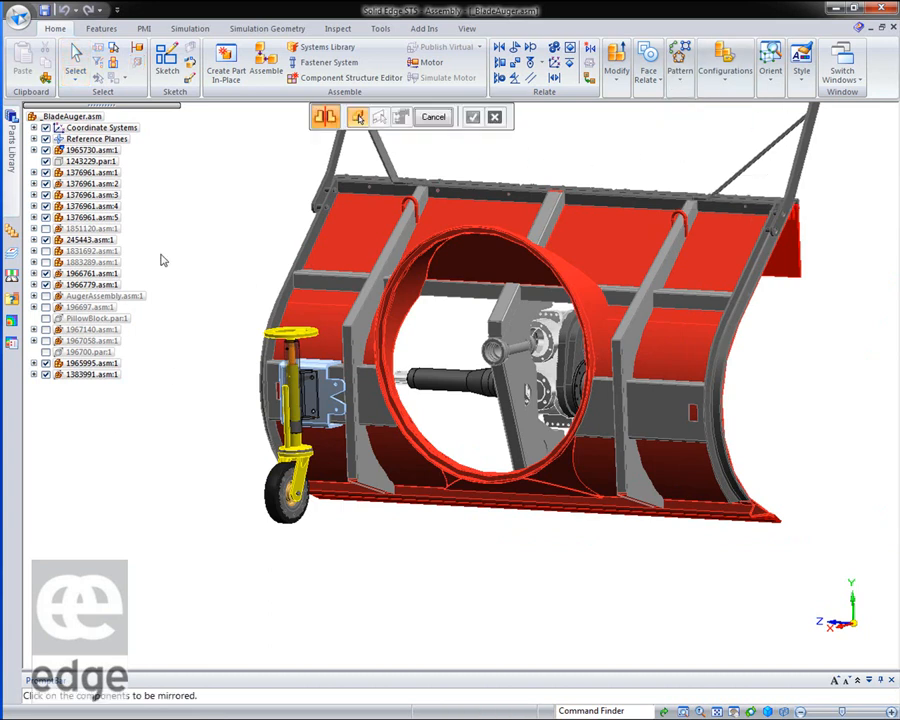
click(33, 139)
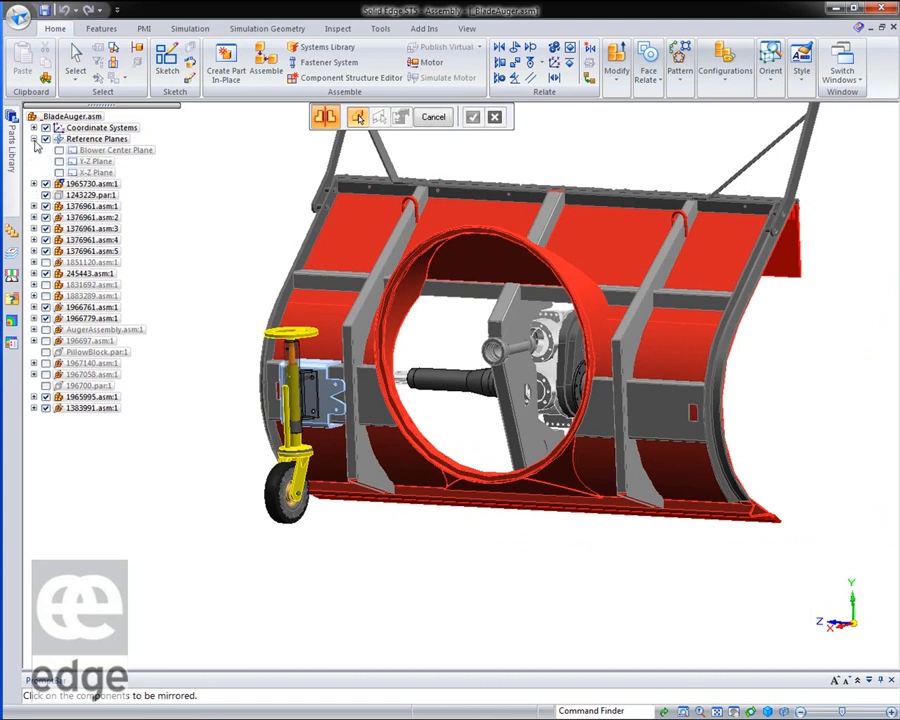
click(59, 150)
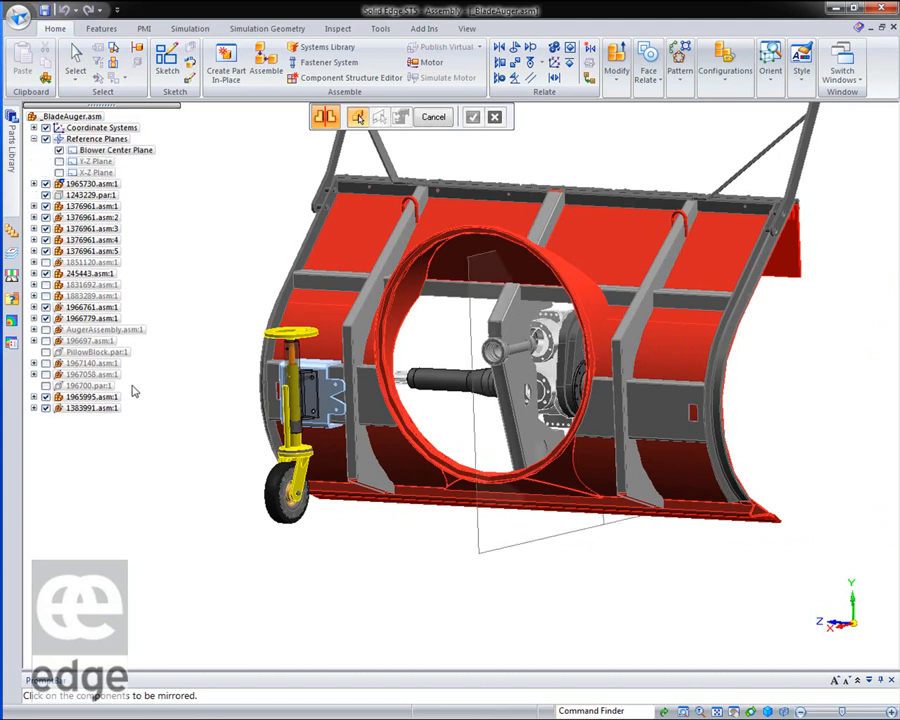
Mirror subassemblies 1965995.asm and 1383991.asm about the Blower Center Plane with the proposed mirror and rotate settings, and expand the mirror group
click(93, 398)
shift+click(93, 408)
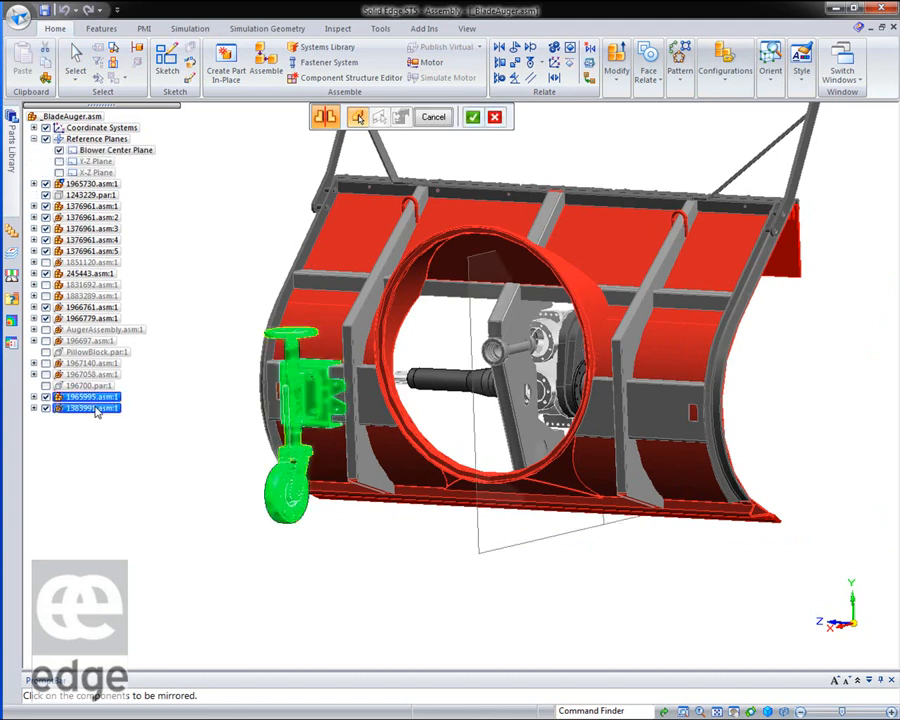
click(473, 117)
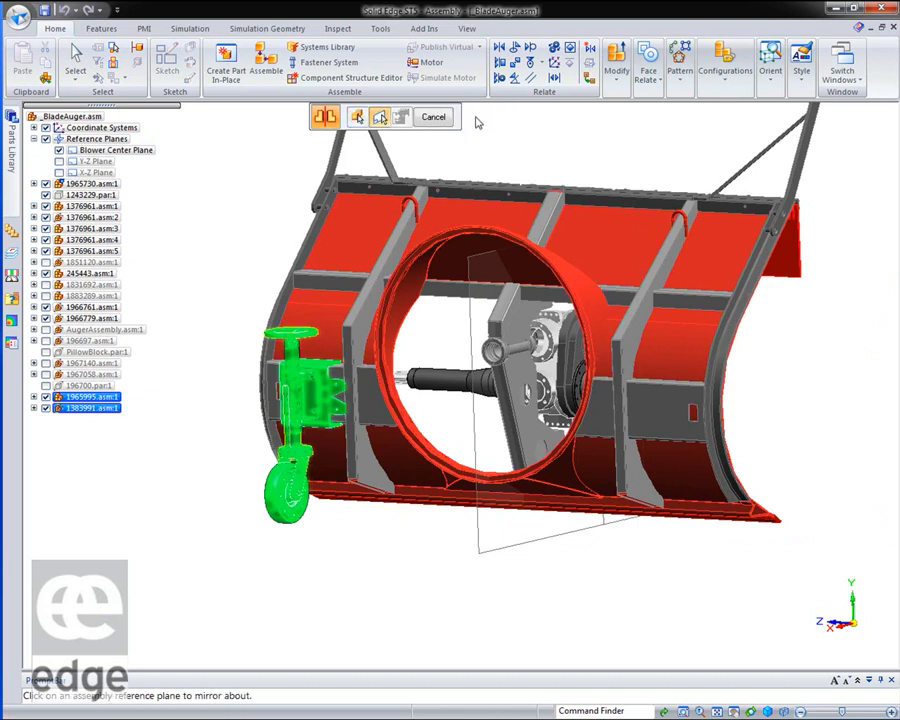
click(500, 538)
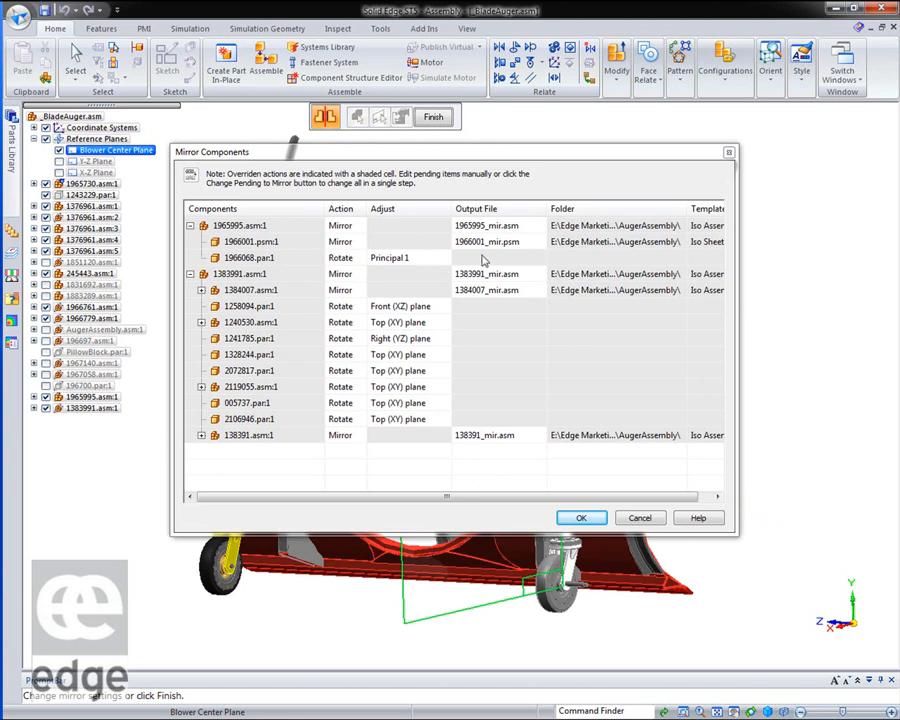
click(582, 517)
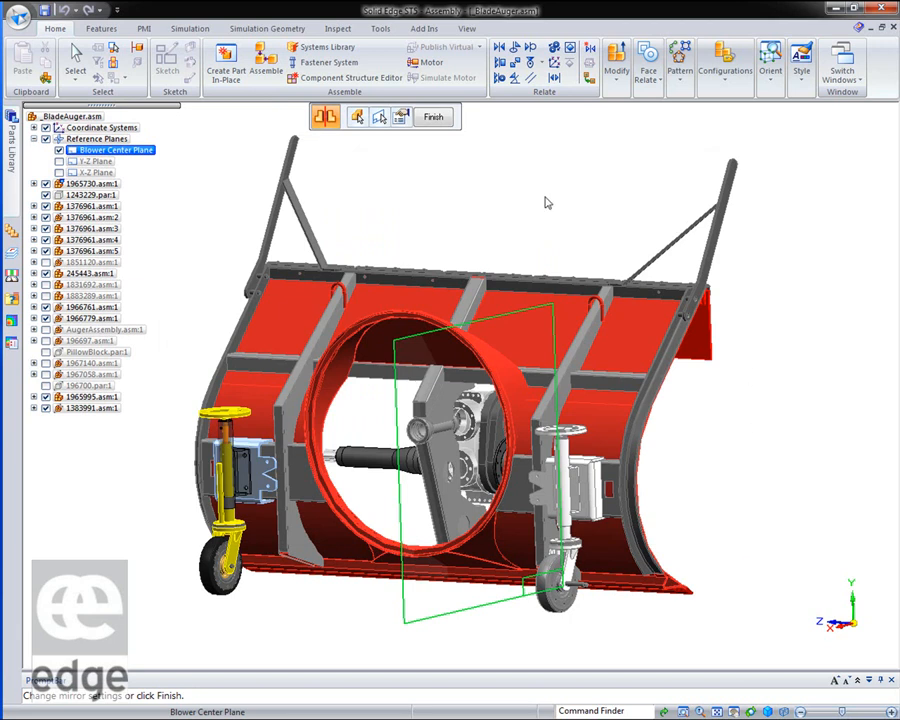
click(433, 117)
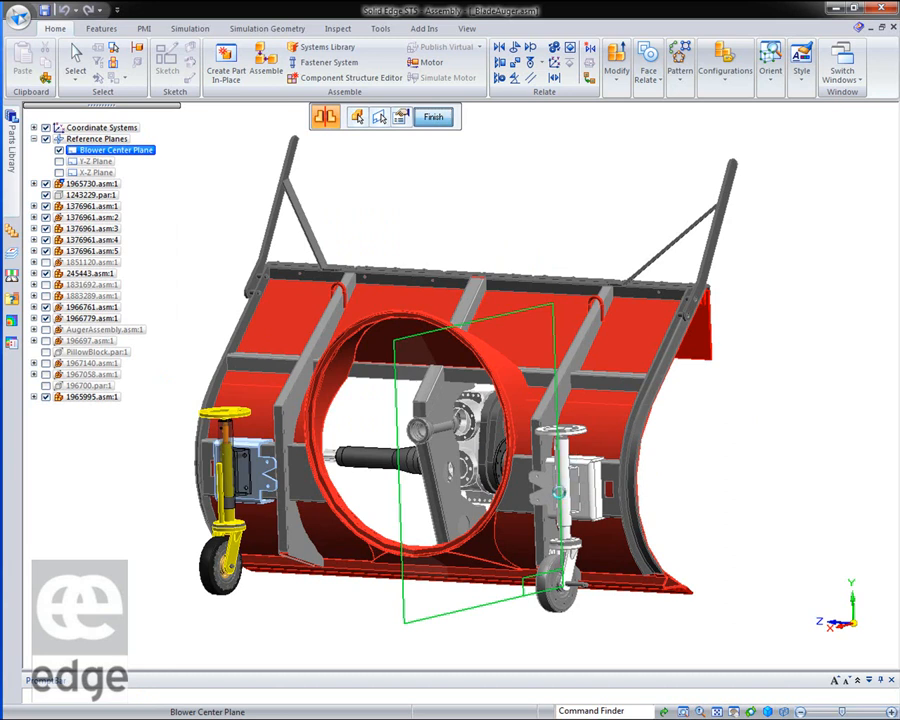
click(33, 419)
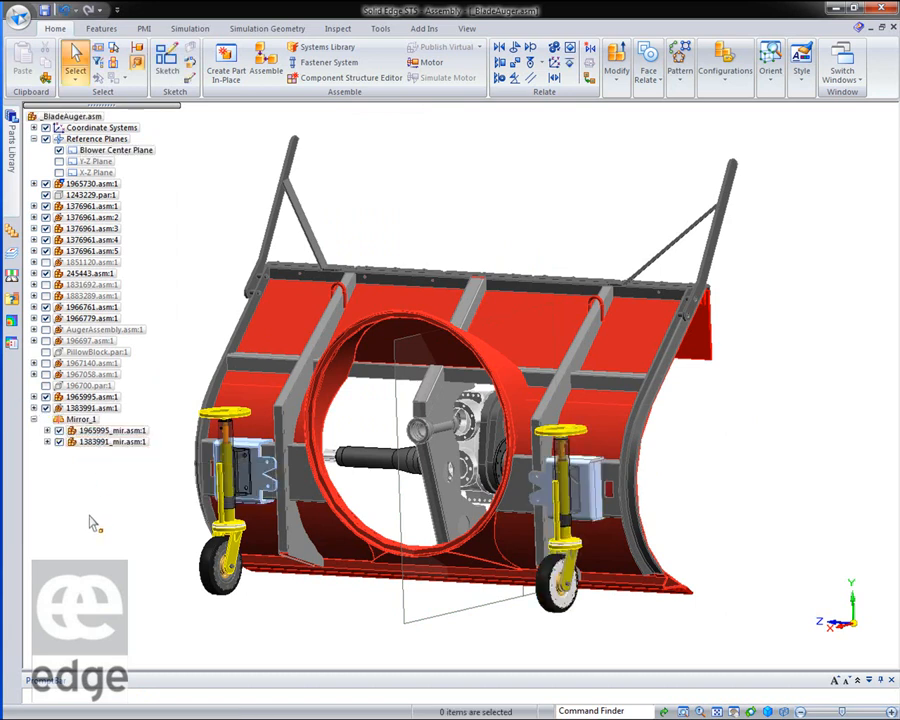
Use Drag Component without analysis to swing the original wheel assembly back and forth, checking the mirrored wheel's motion, and return it upright
scroll(315, 591, up, 3)
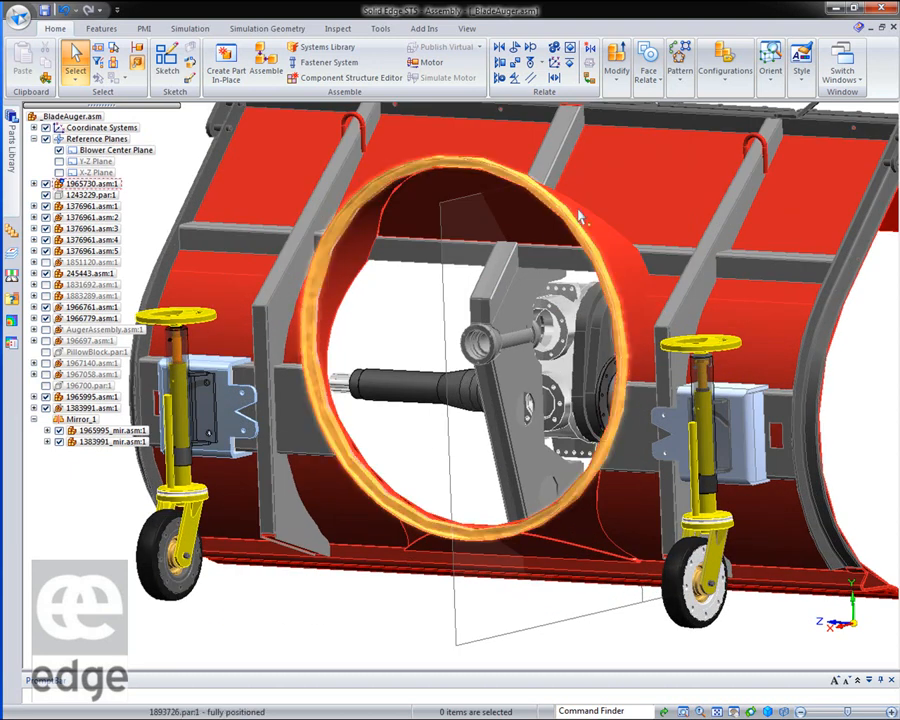
click(618, 62)
click(660, 107)
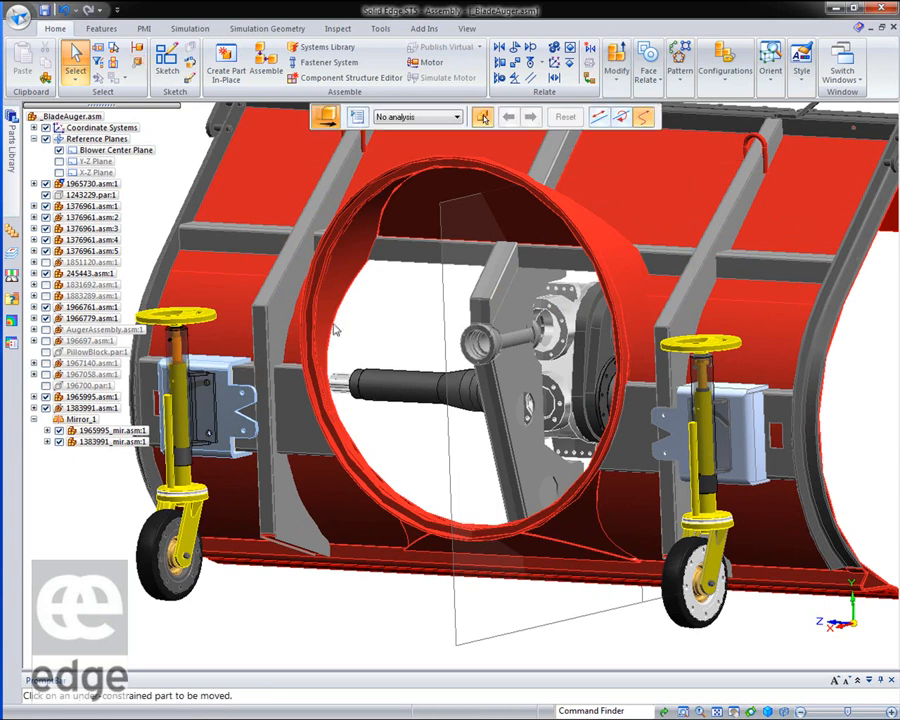
drag(216, 400, 160, 380)
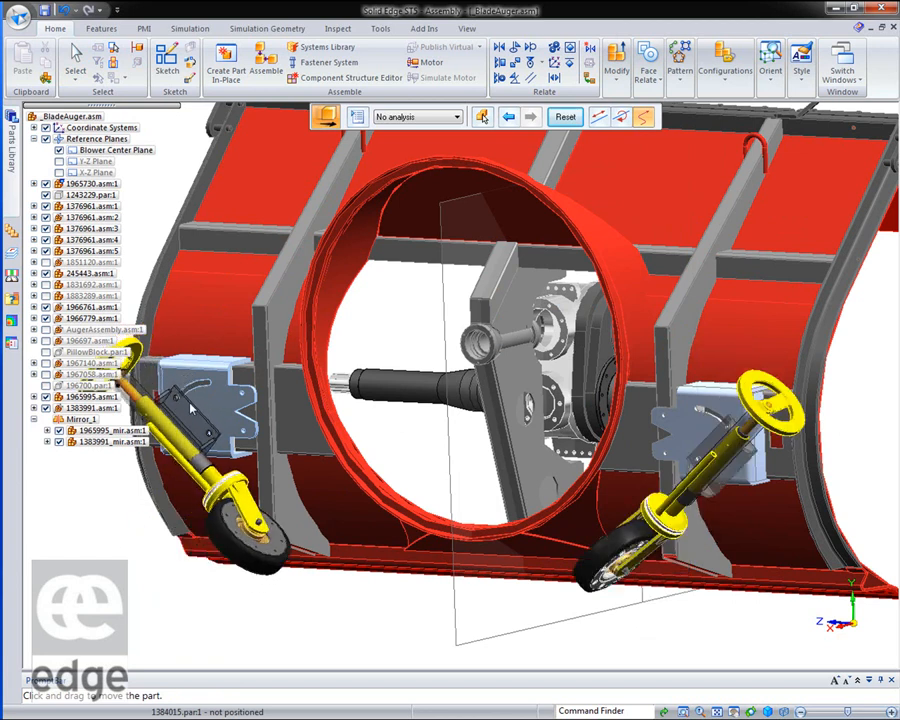
drag(177, 396, 207, 400)
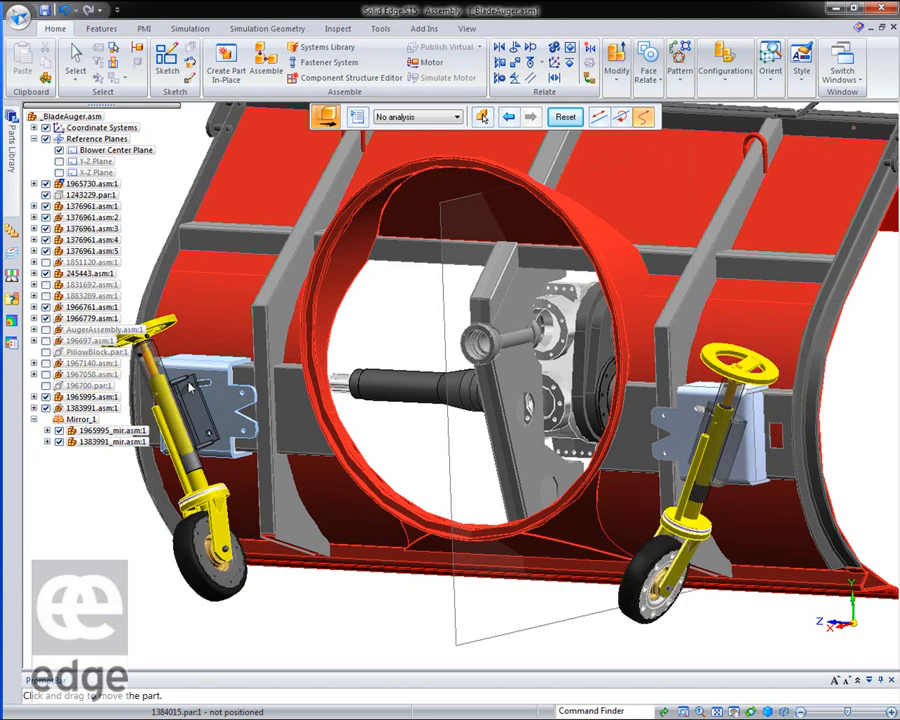
drag(194, 410, 213, 404)
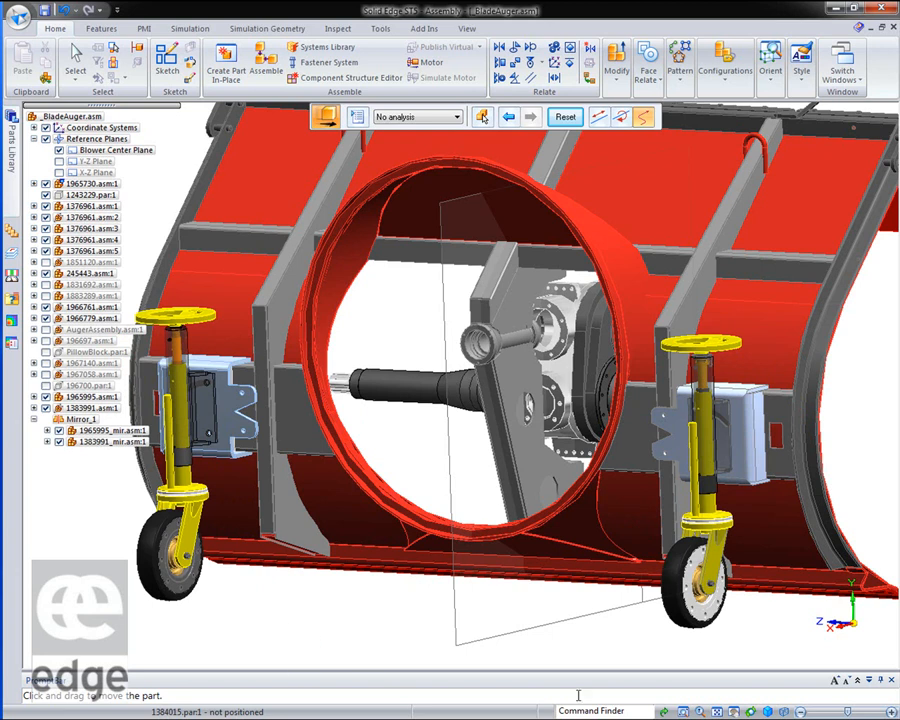
Switch to the 1-Path assembly and review the available Replace Part variants
click(848, 72)
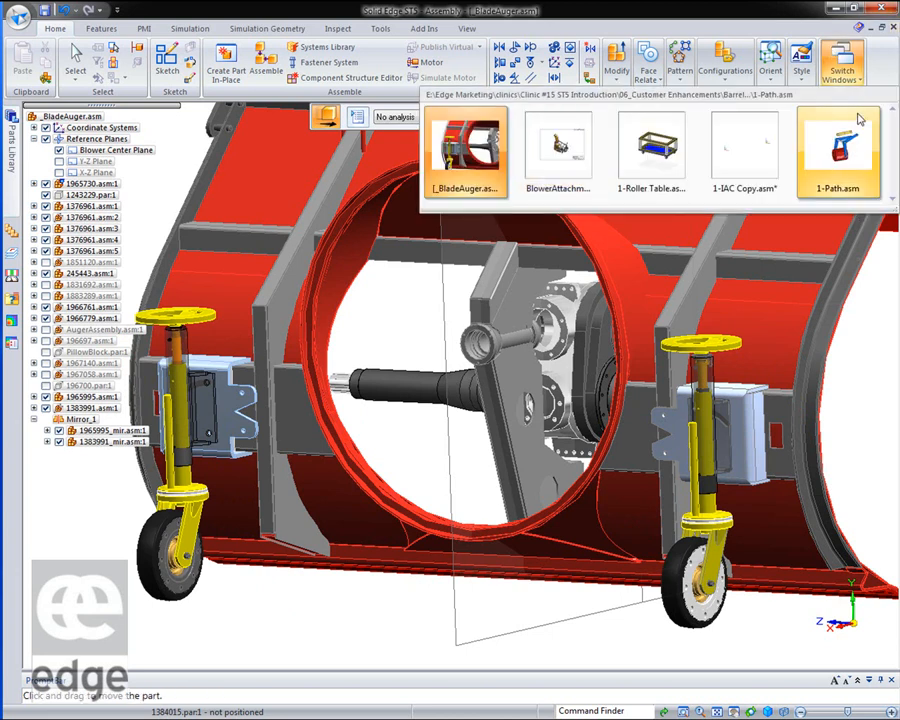
click(831, 159)
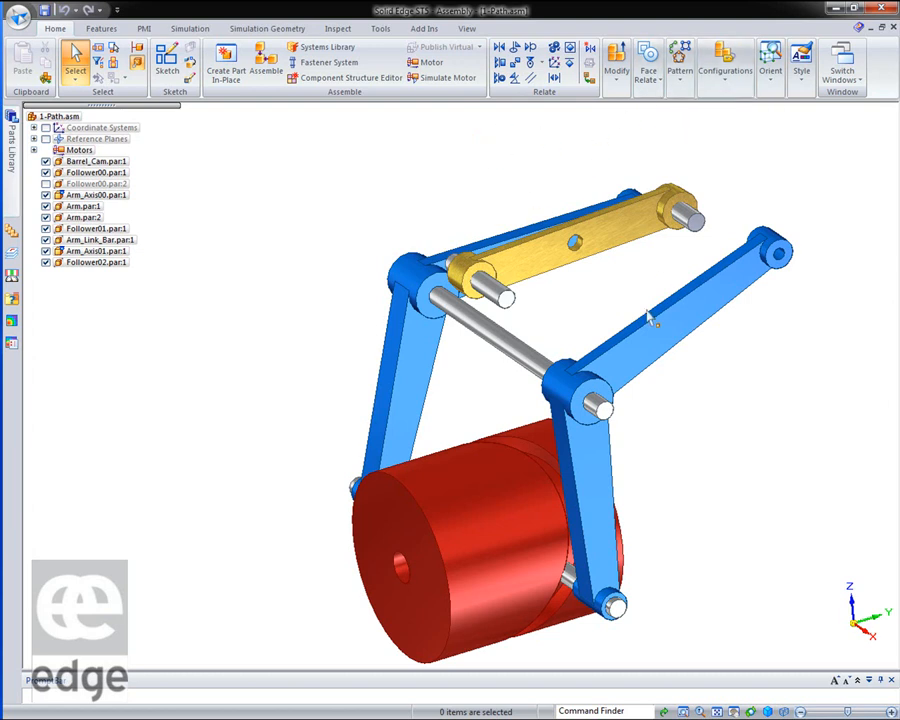
click(729, 78)
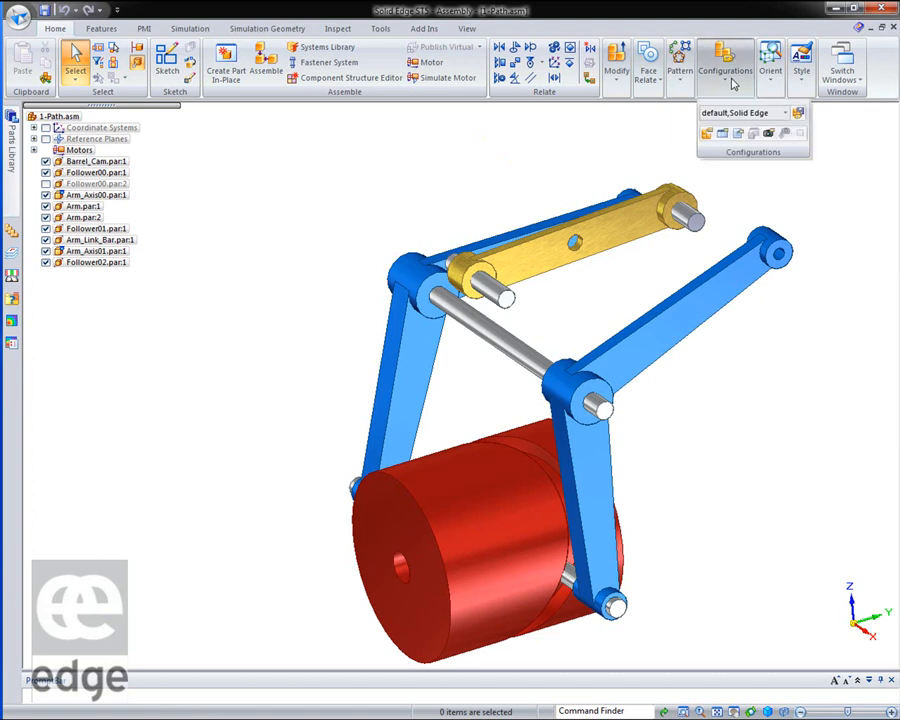
click(620, 85)
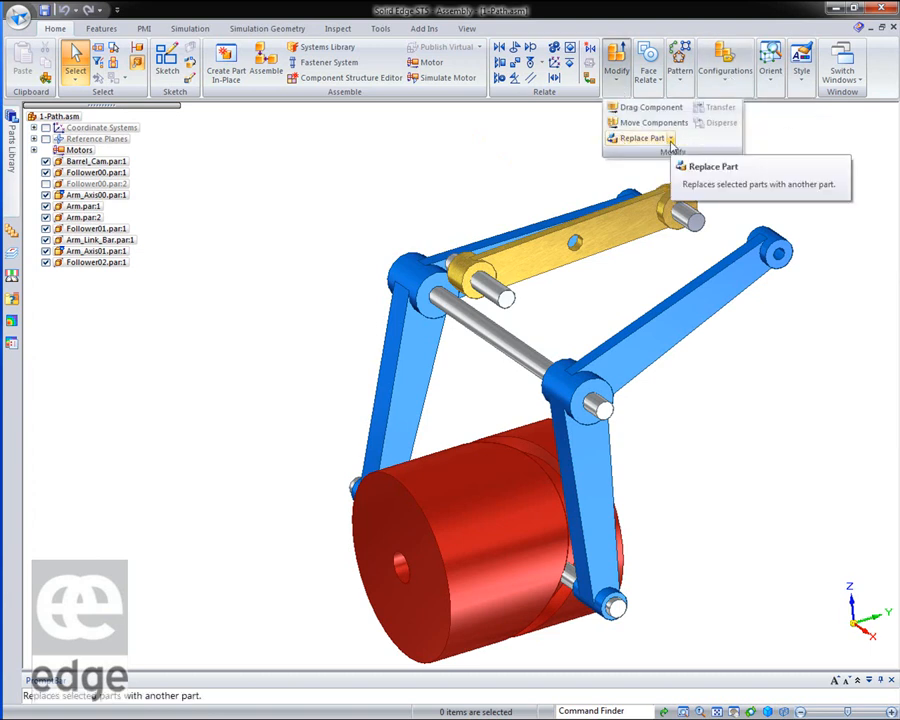
click(671, 140)
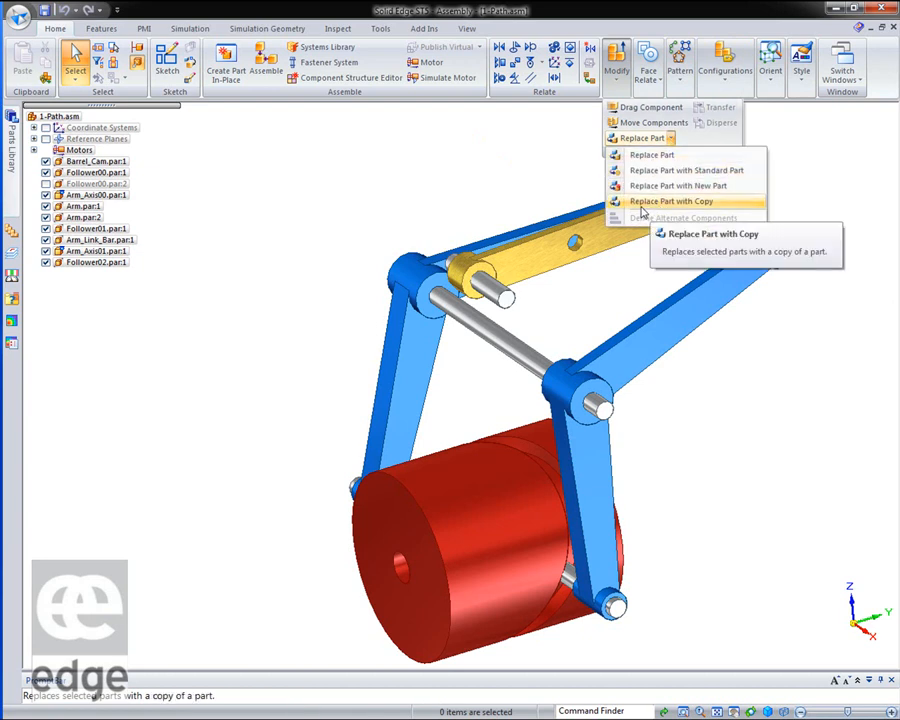
click(842, 408)
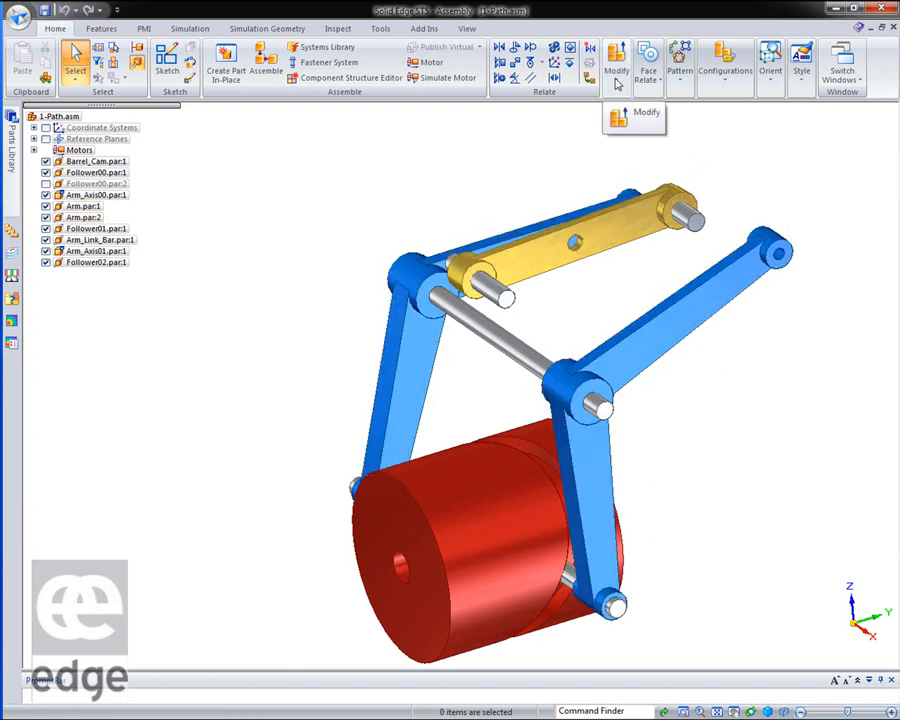
click(617, 84)
click(660, 139)
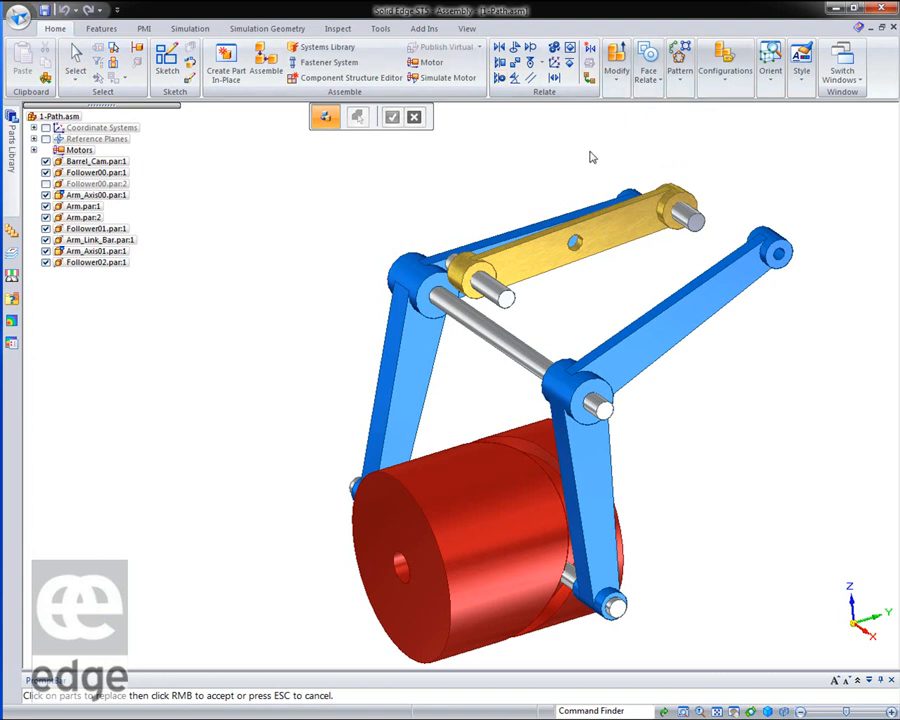
key(Escape)
Replace the front blue arm, Arm.par:1, with a copy saved as Arm_slot in the Barrel Cam folder
click(618, 80)
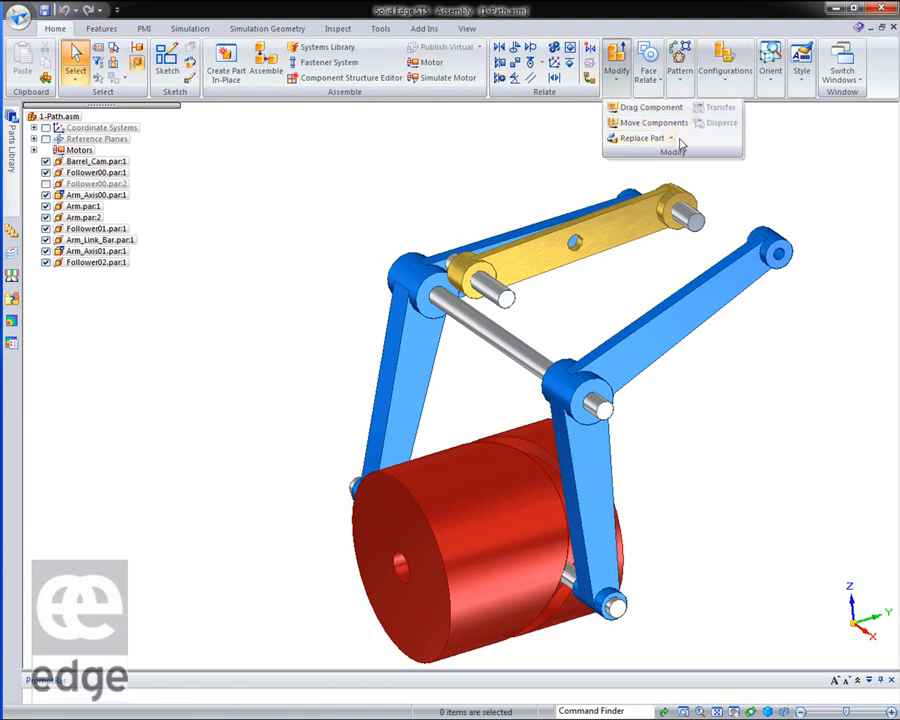
click(671, 139)
click(672, 200)
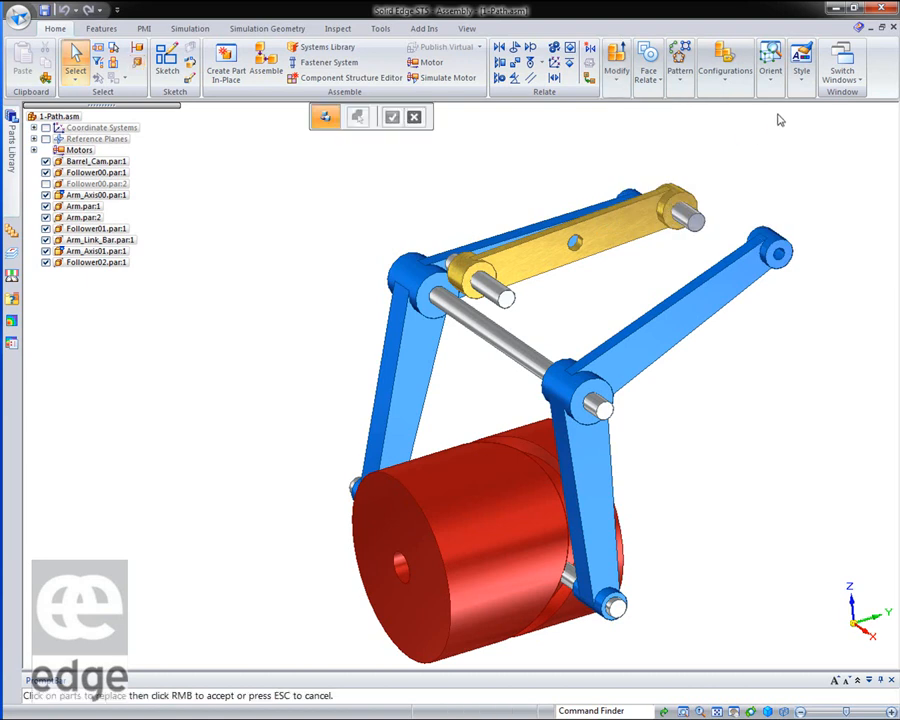
click(671, 330)
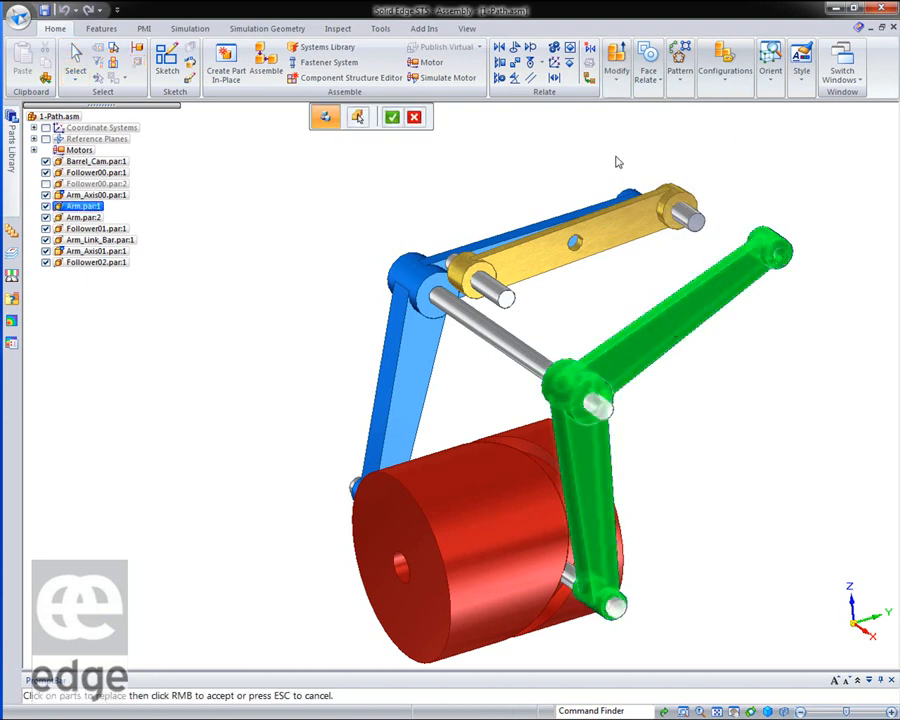
click(395, 119)
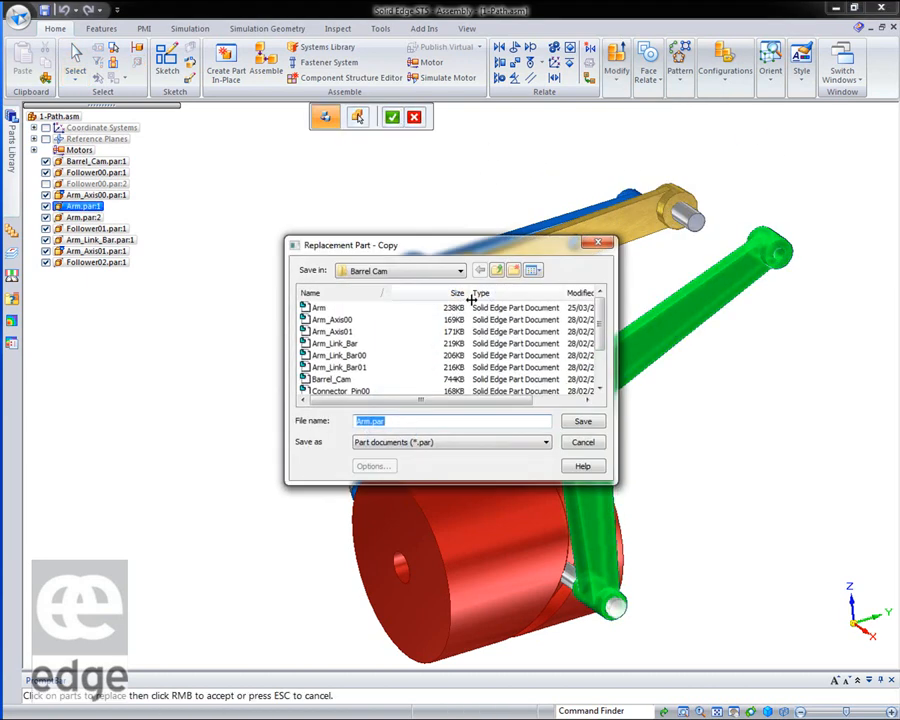
click(369, 422)
click(584, 422)
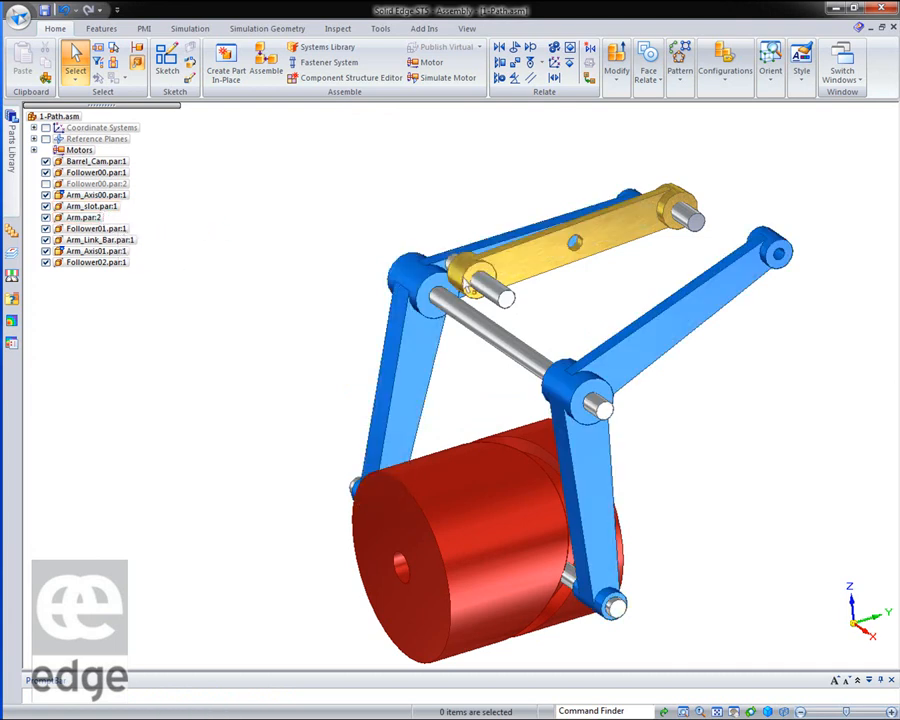
Edit Arm_slot.par:1 in place and start a Slot along the sketched line on its upper arm
right_click(670, 333)
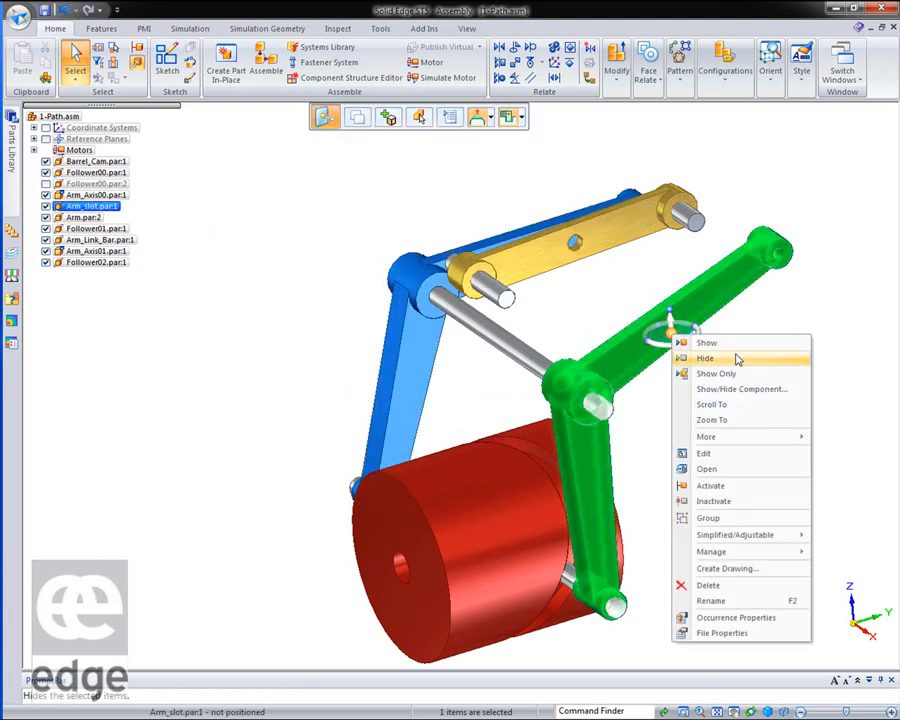
click(674, 456)
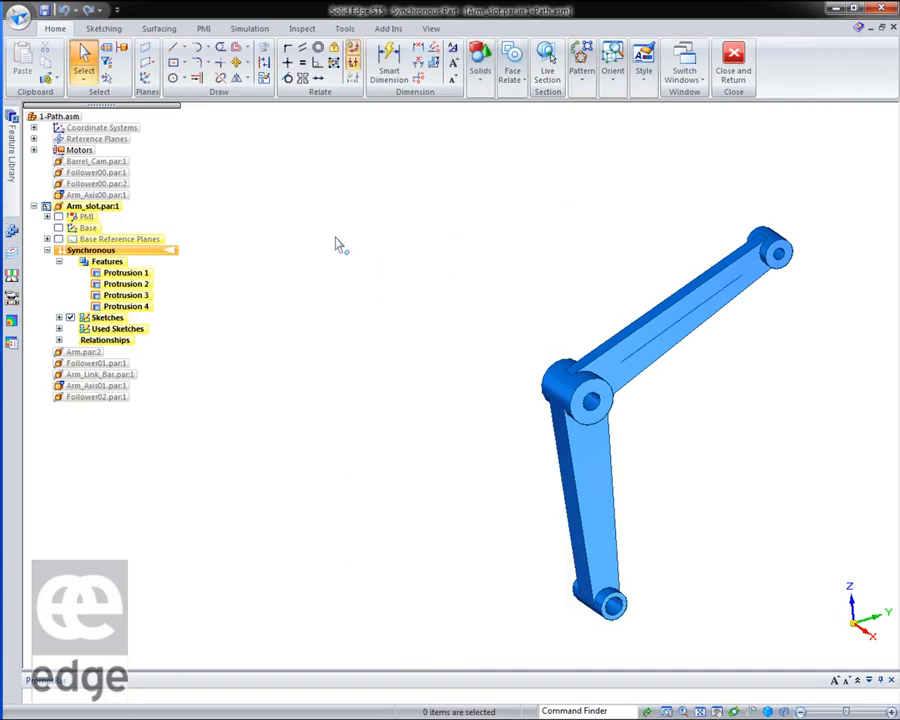
right_drag(358, 233, 412, 227)
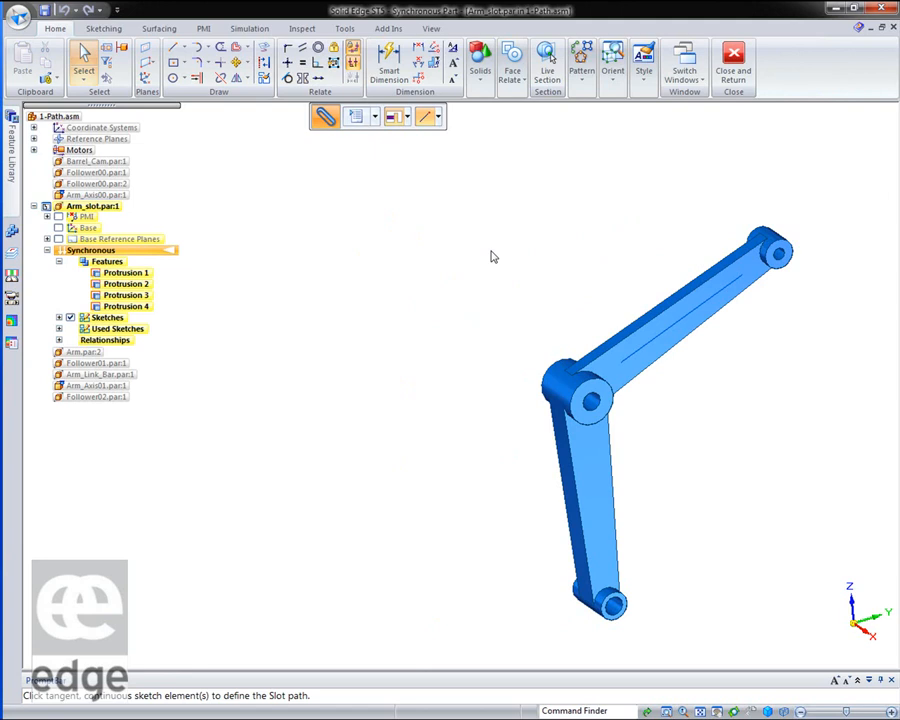
click(674, 320)
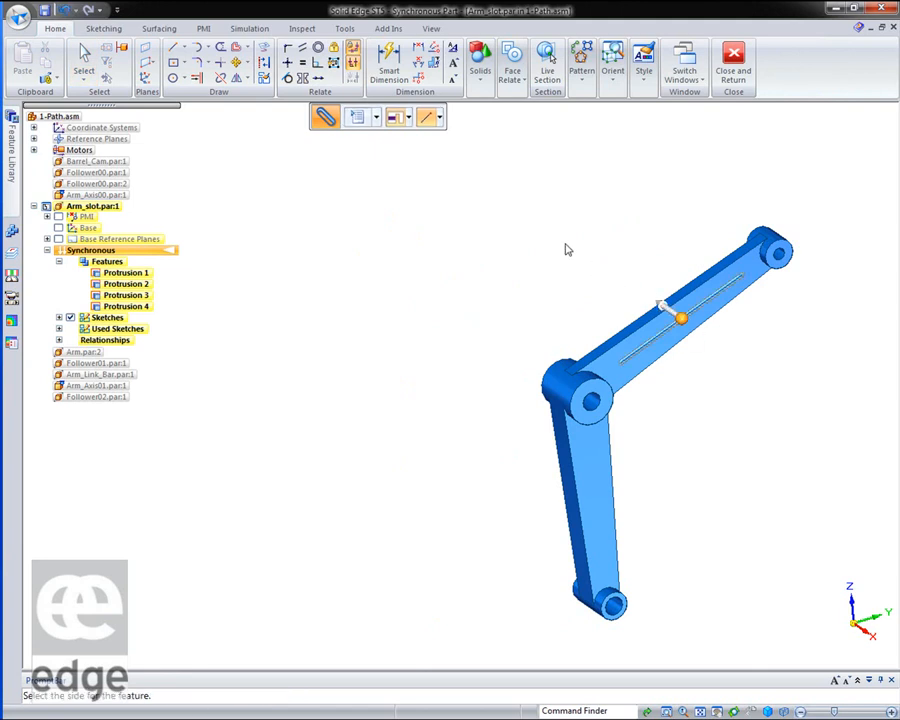
Set the slot to 20 mm wide without counterbore, cut it through the arm, and return to the assembly
click(357, 118)
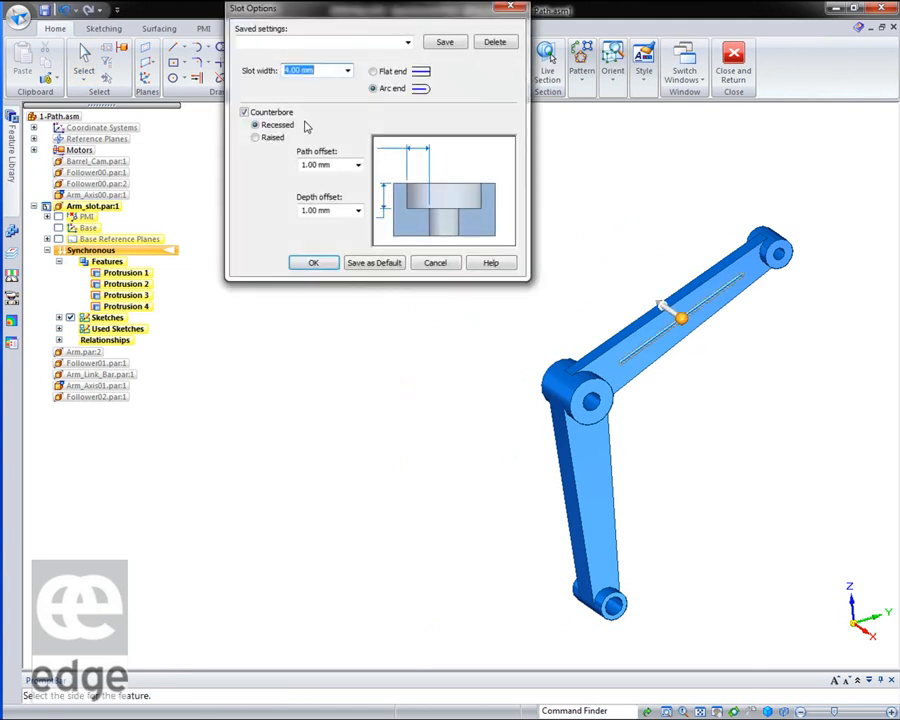
click(244, 112)
click(318, 70)
text(2)
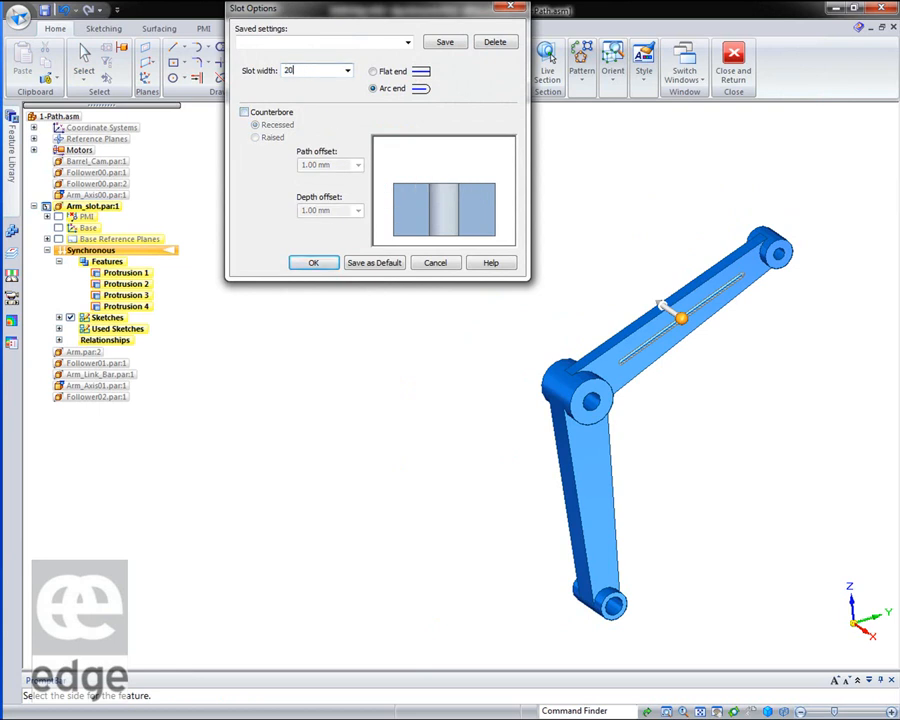
text(0)
key(Return)
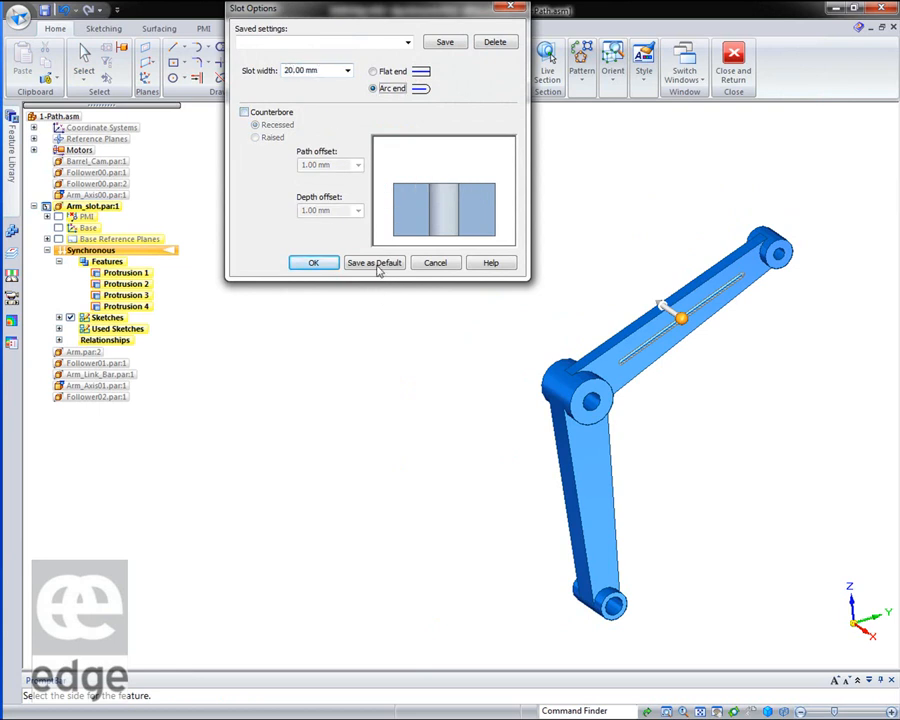
click(305, 263)
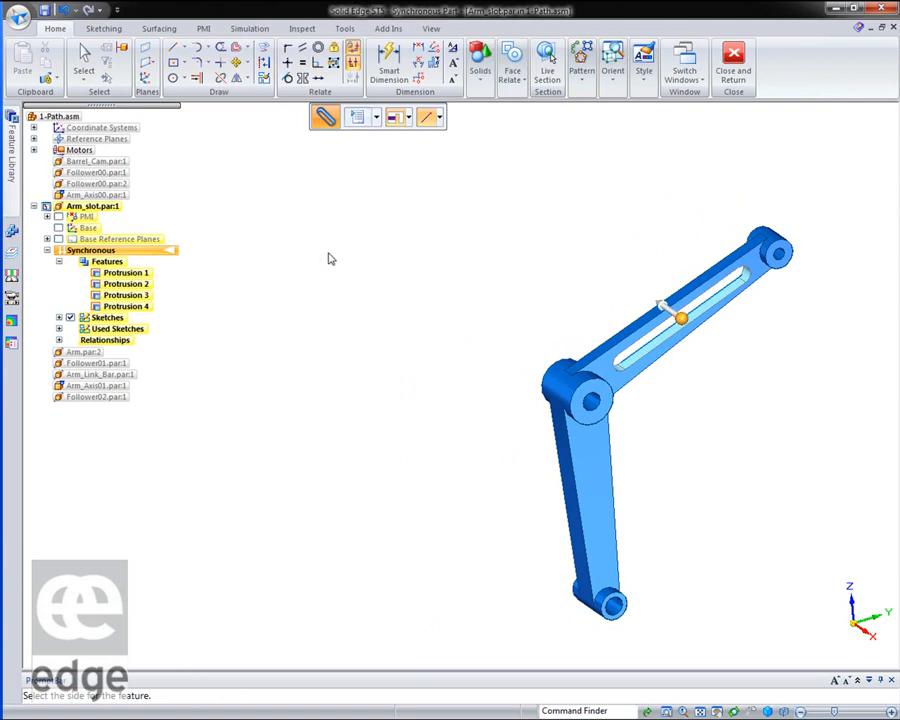
click(733, 66)
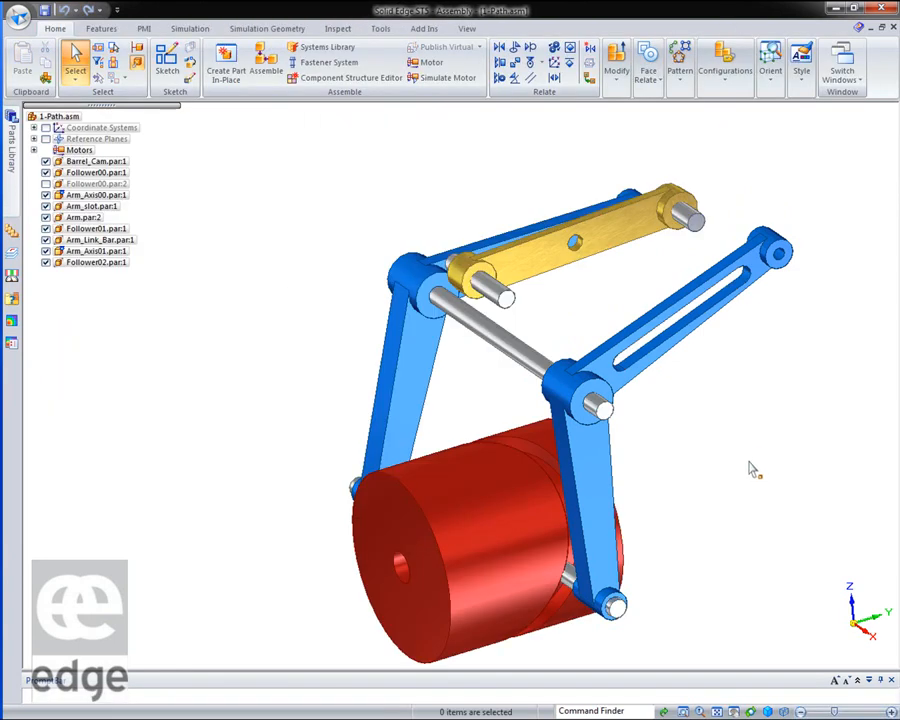
Create a Path relationship using the axis of the Follower01.par:1 pin as follower and the Arm_slot centreline as the path
middle_drag(747, 455, 771, 463)
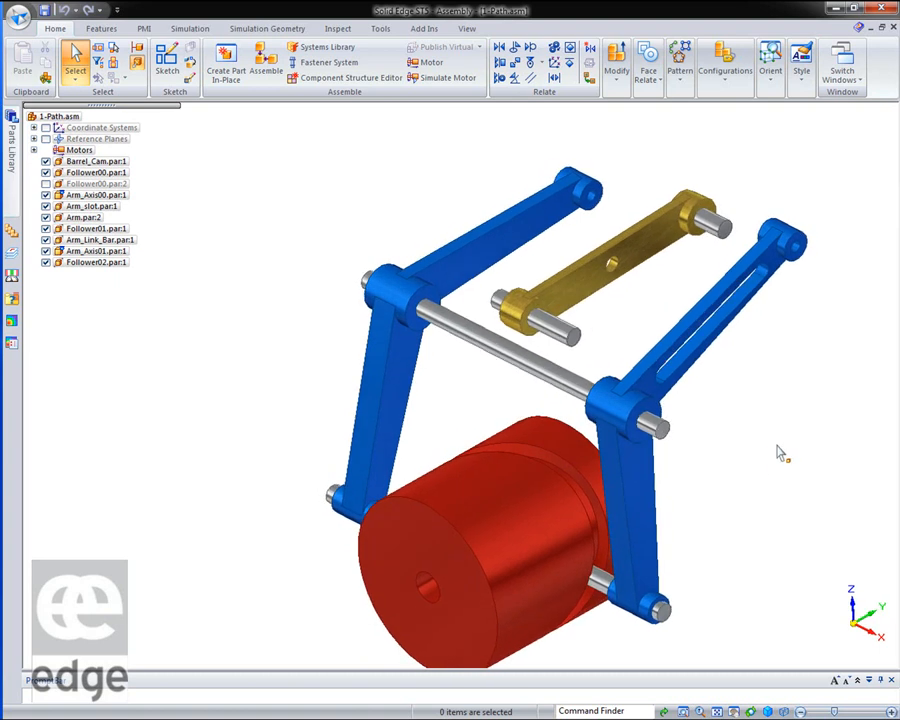
click(265, 62)
click(527, 117)
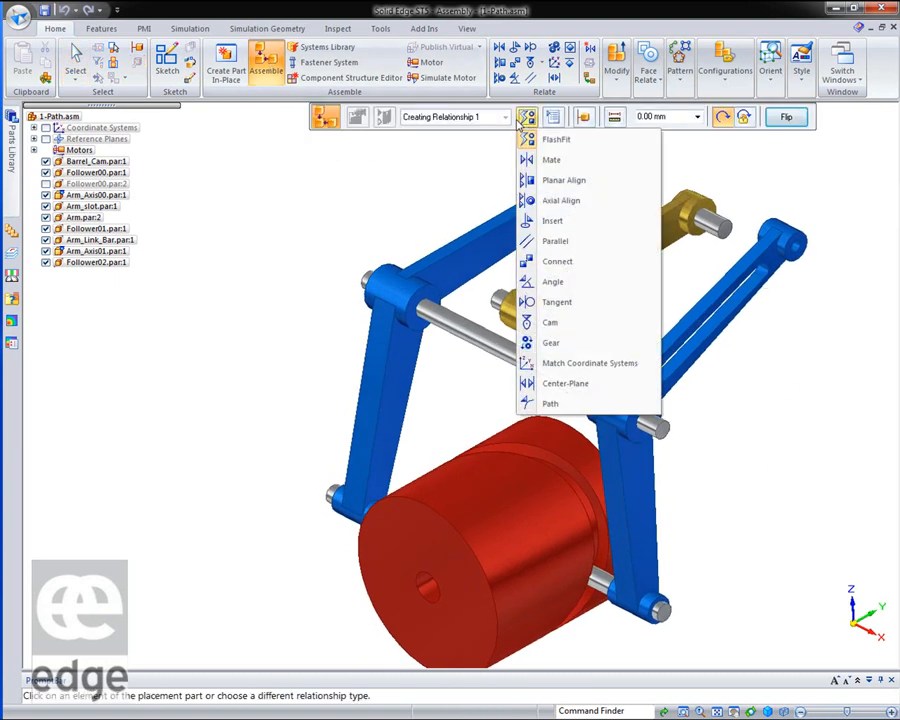
click(549, 404)
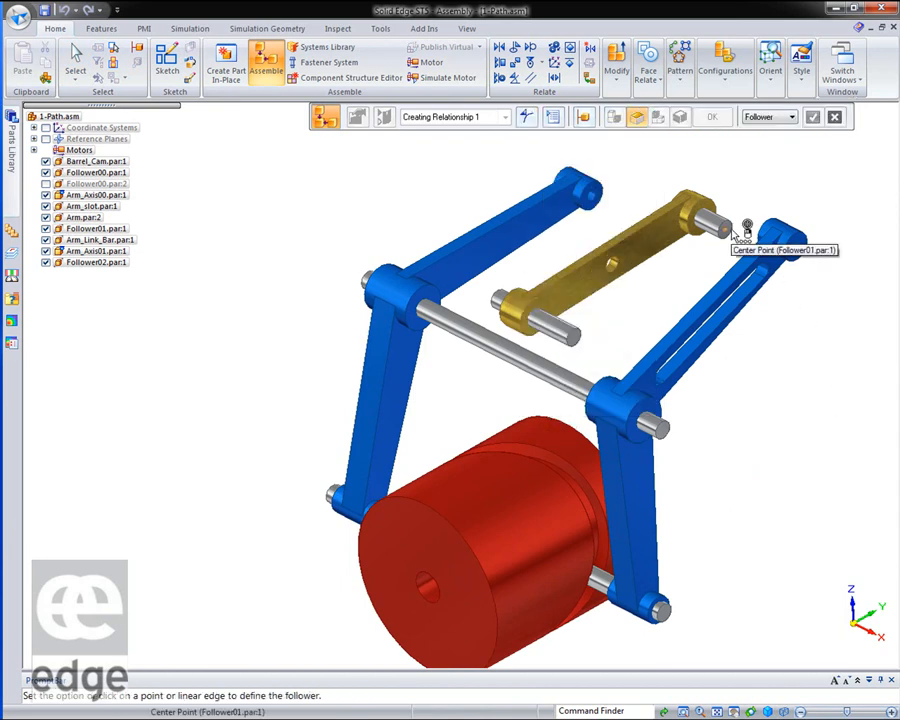
right_click(734, 234)
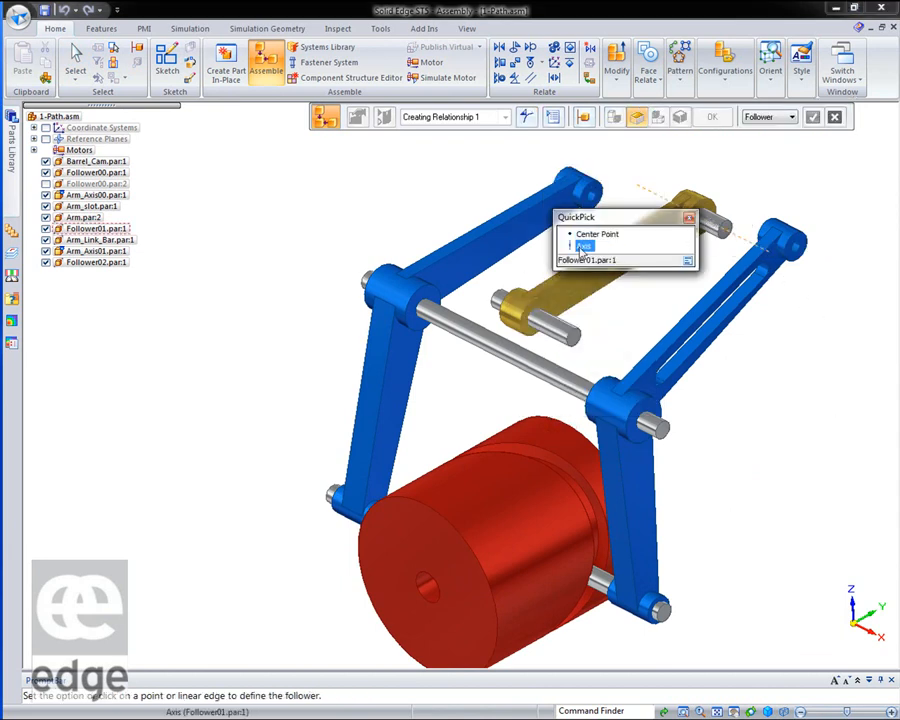
click(583, 246)
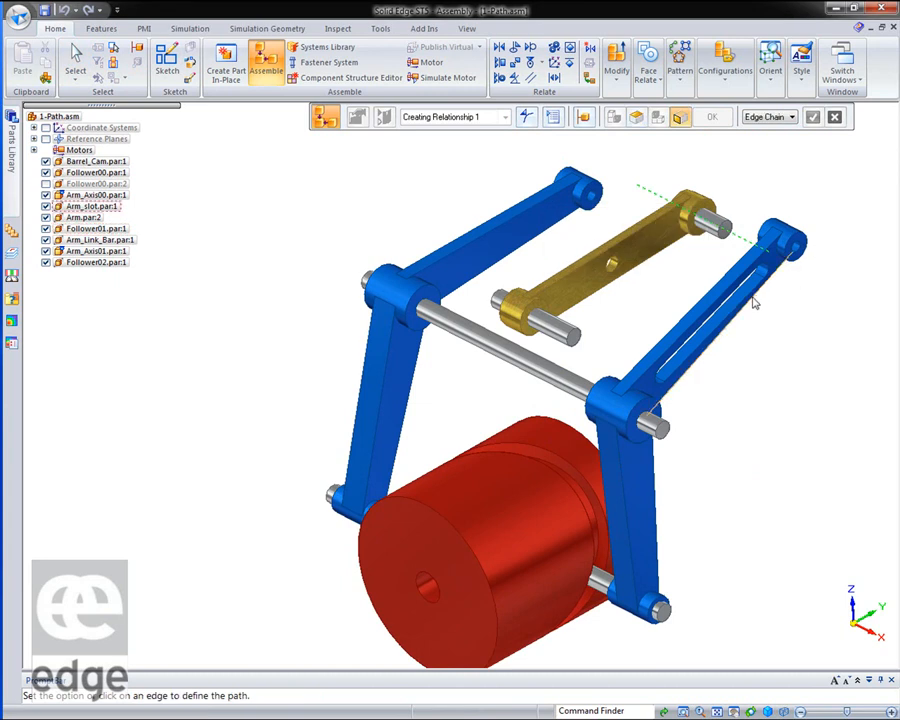
middle_drag(806, 362, 786, 331)
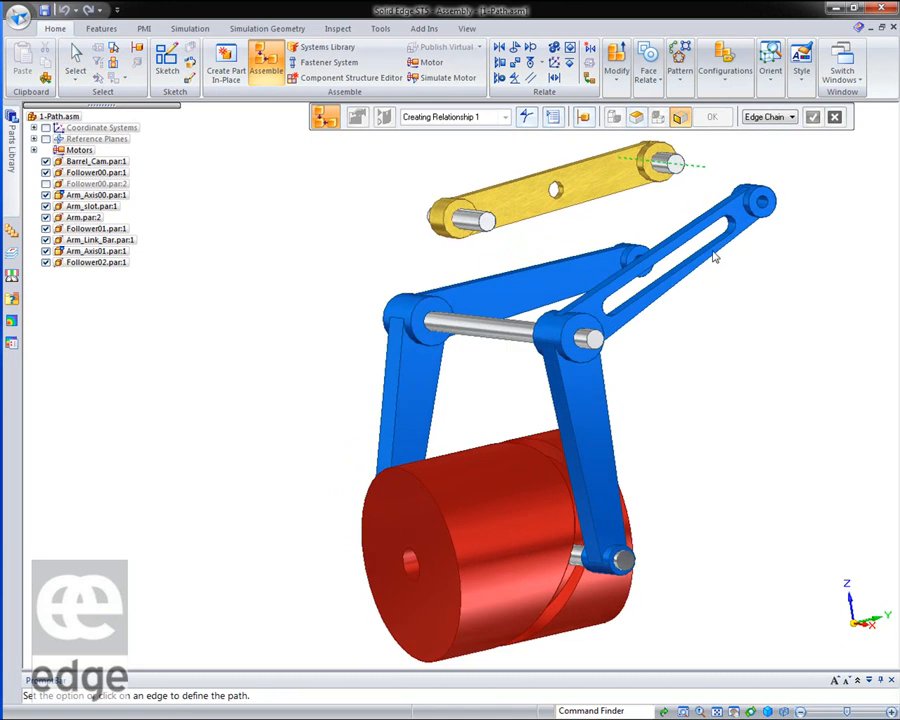
click(709, 247)
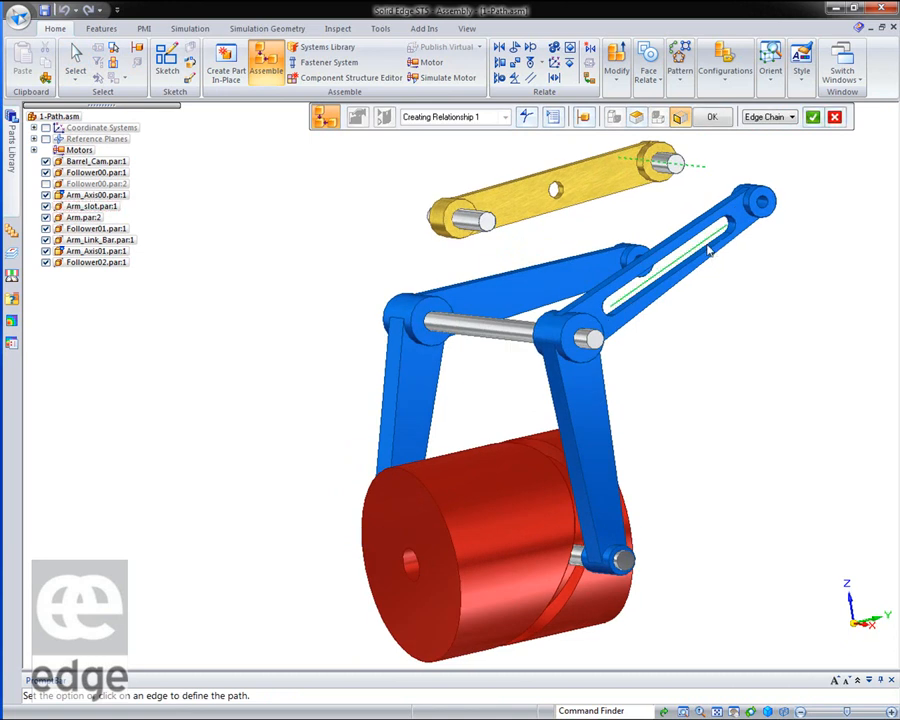
click(813, 119)
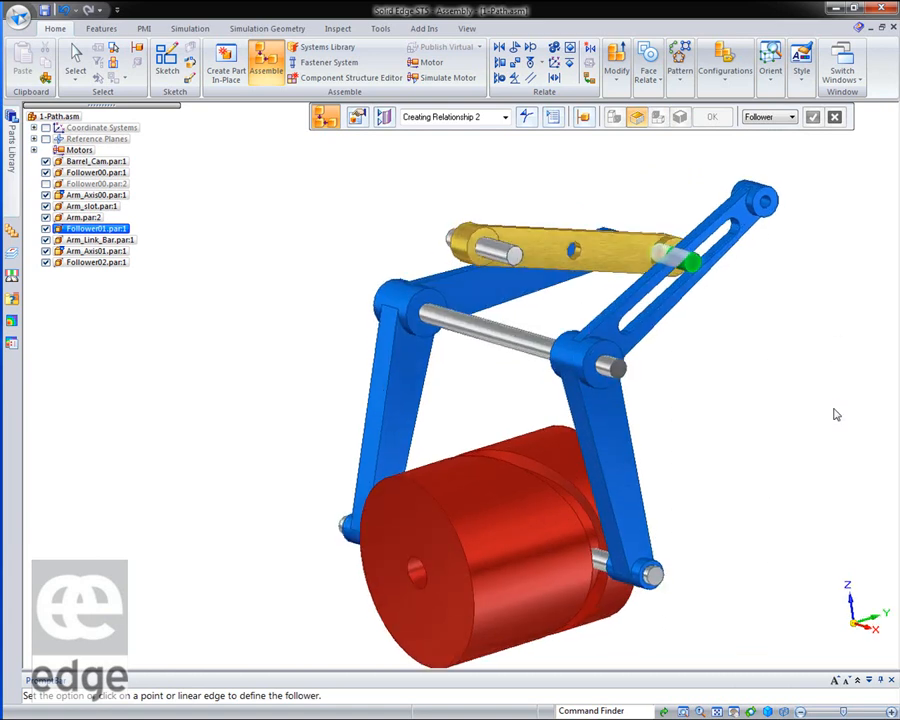
key(Escape)
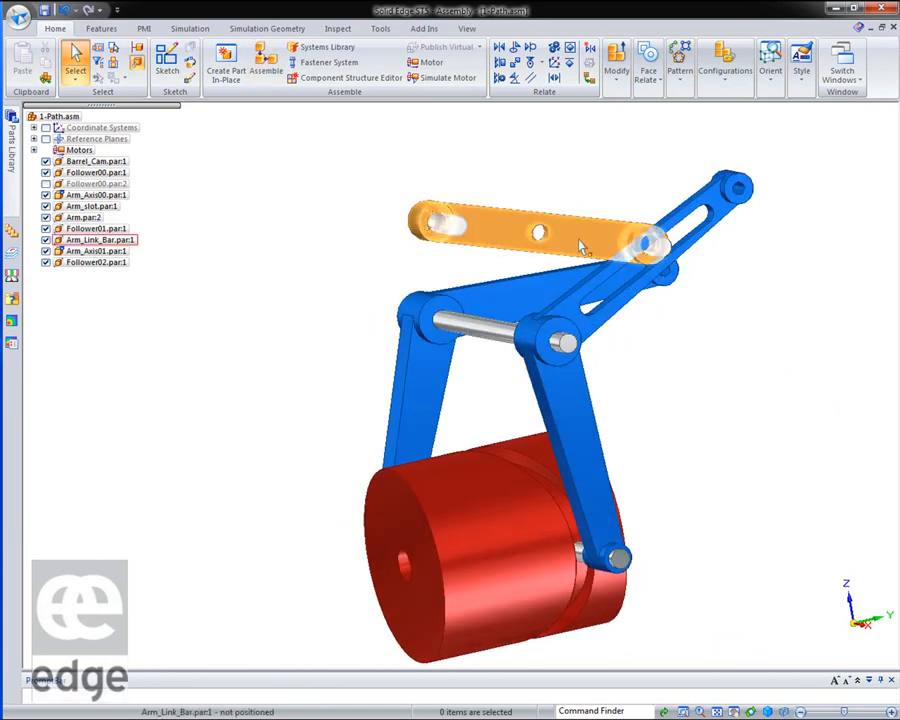
Run the motor simulation at 1x speed to check how the link bar's pin follows the slotted arm
click(583, 247)
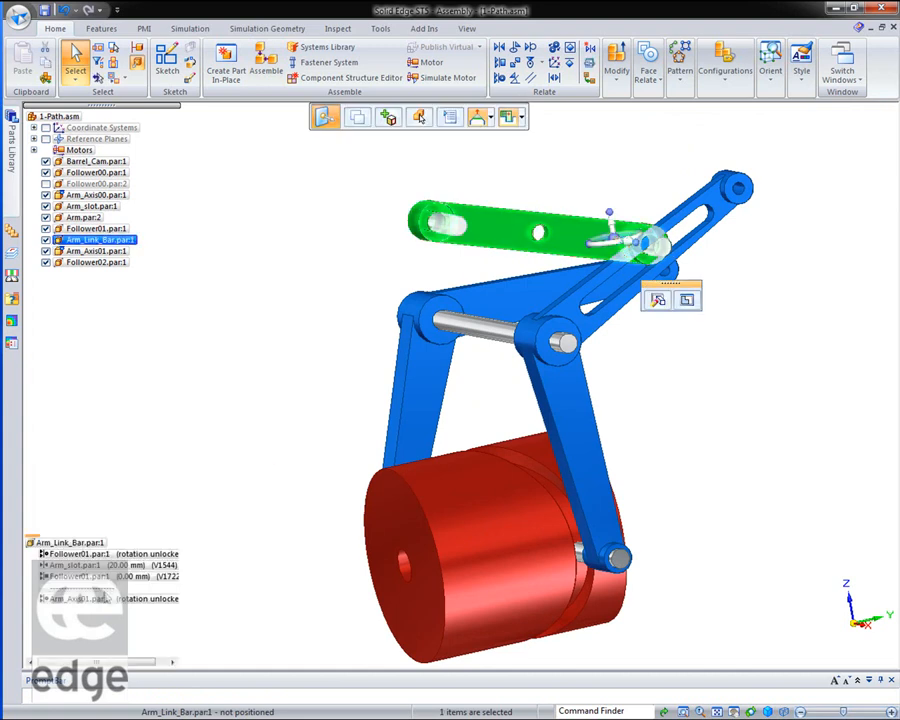
click(257, 326)
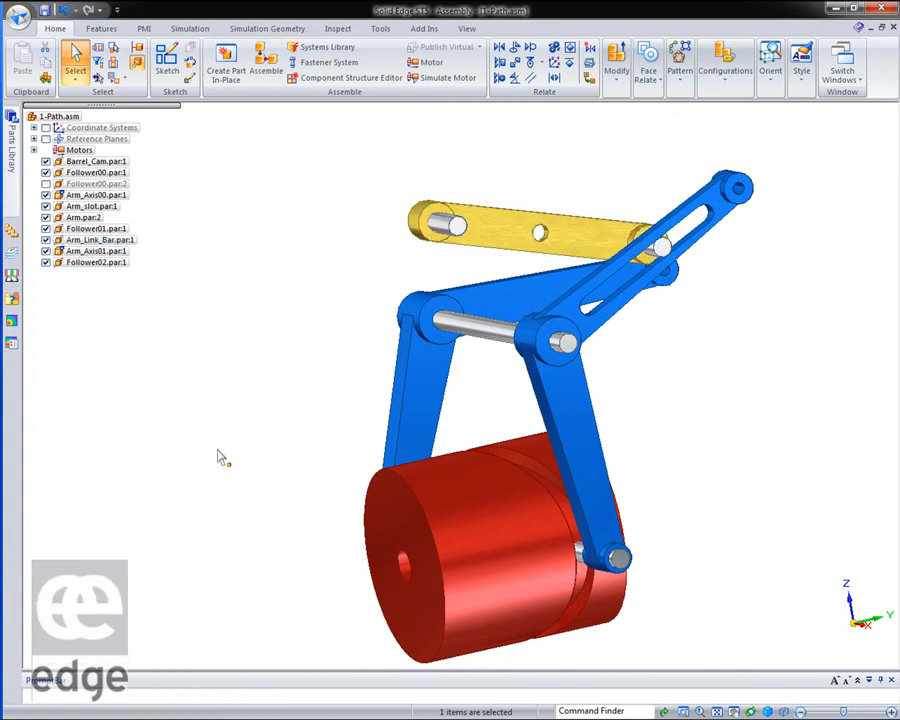
middle_drag(245, 334, 278, 346)
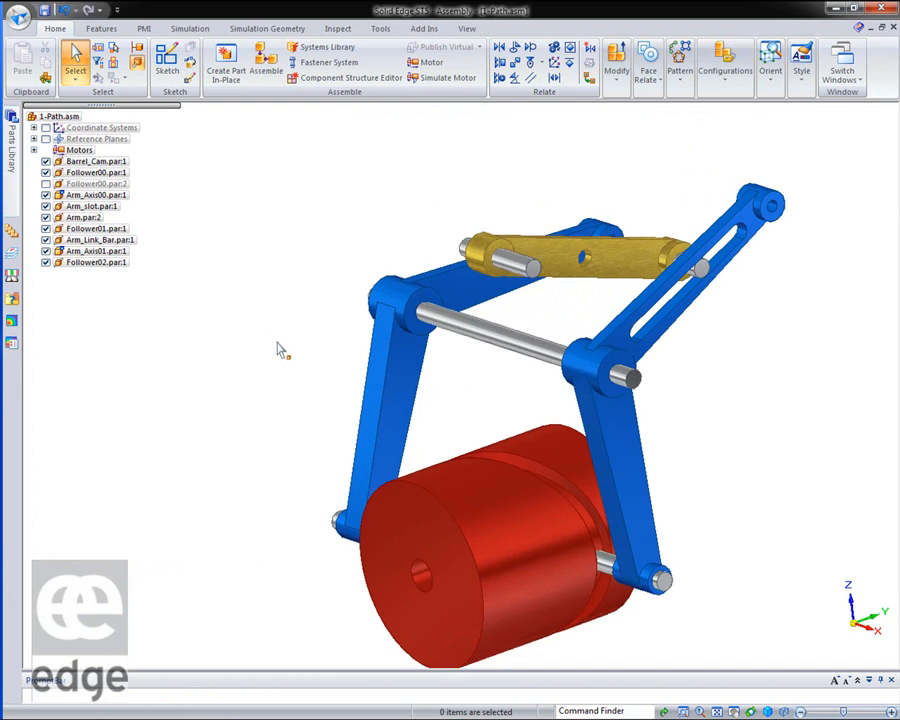
click(440, 77)
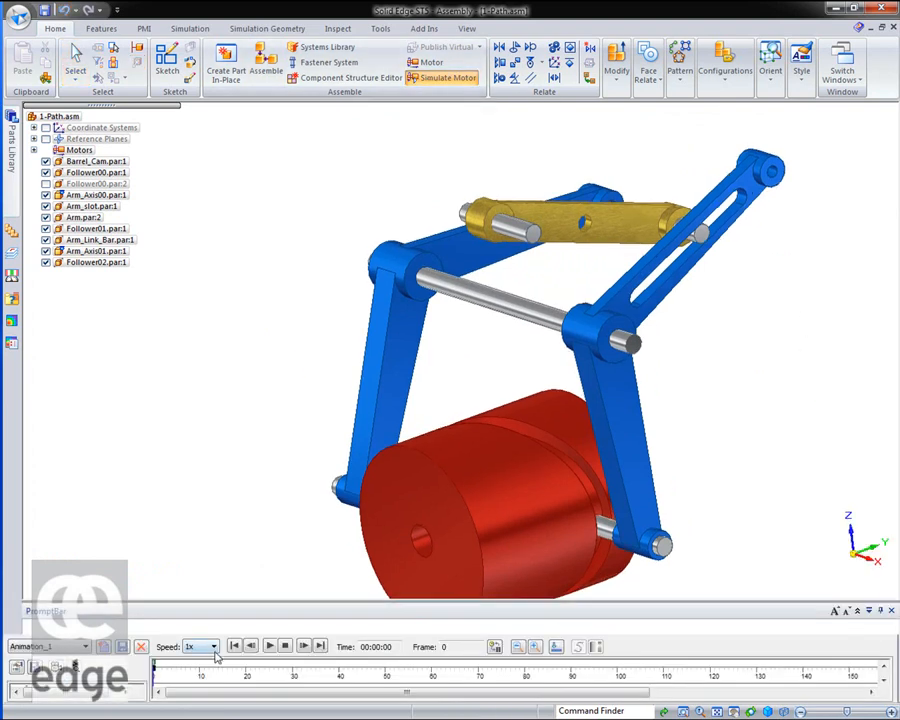
click(269, 647)
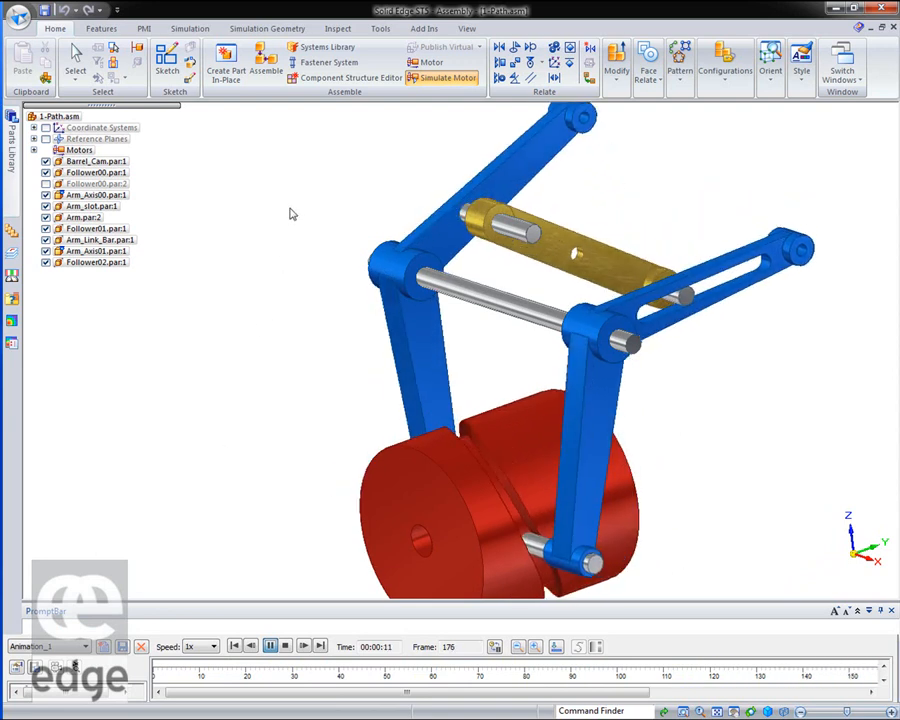
Leave the motor simulation and review the relationship types offered by the Assemble command
click(266, 66)
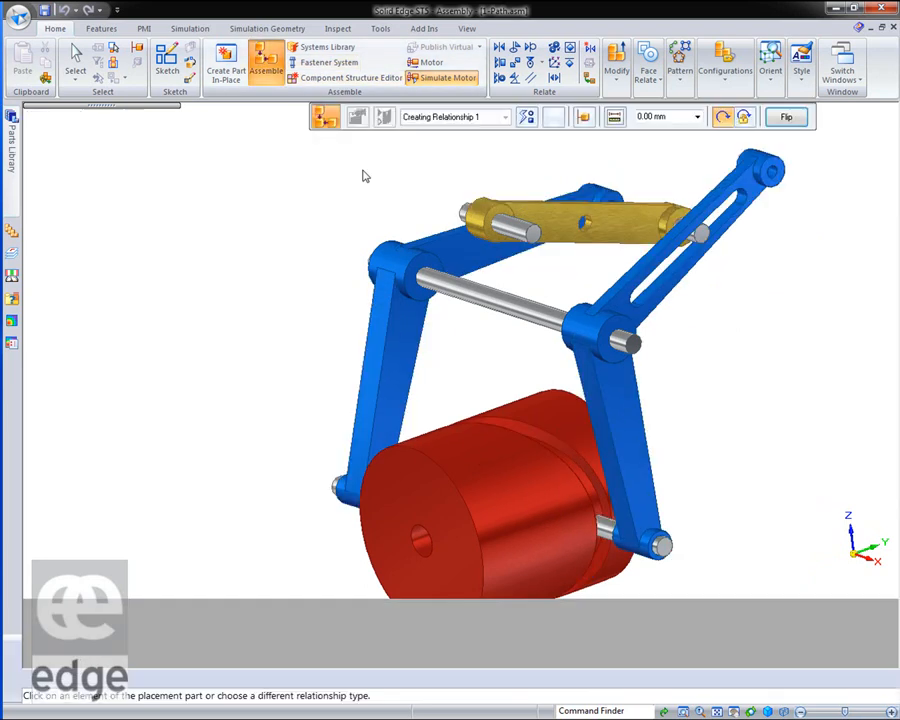
click(528, 117)
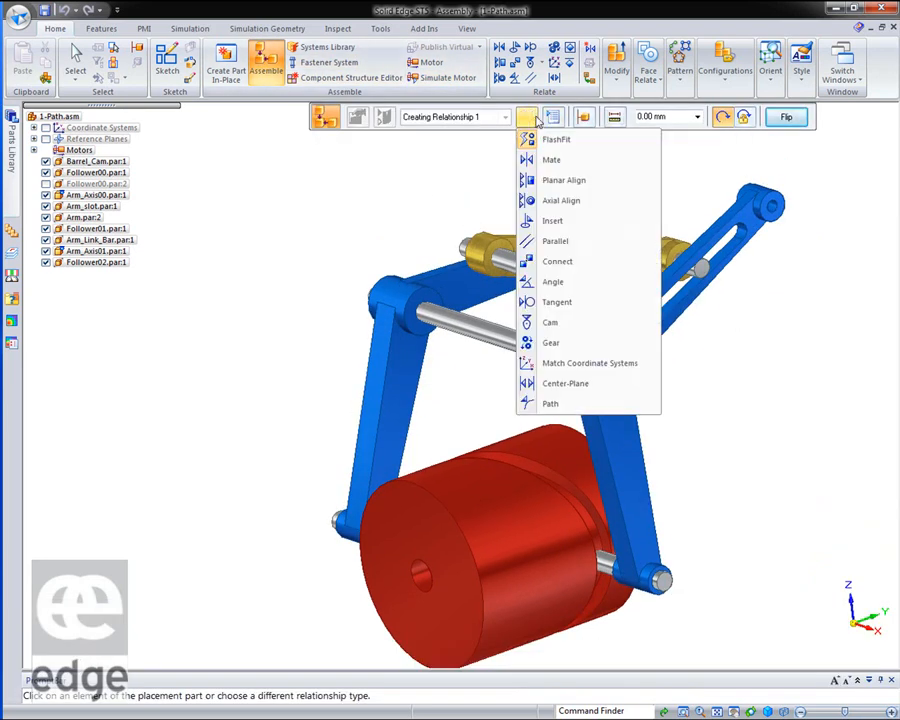
click(300, 379)
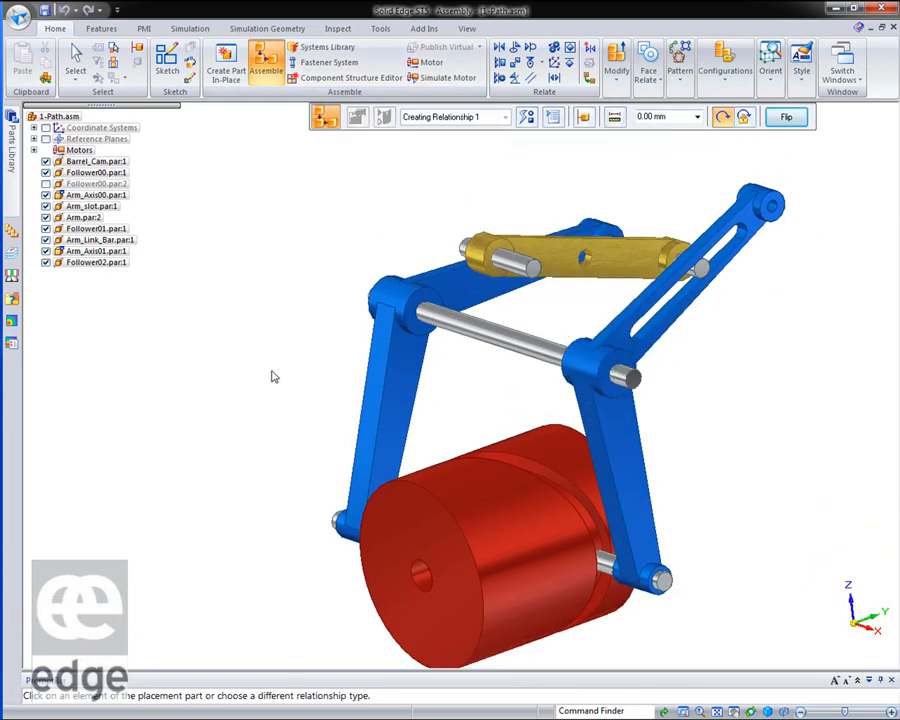